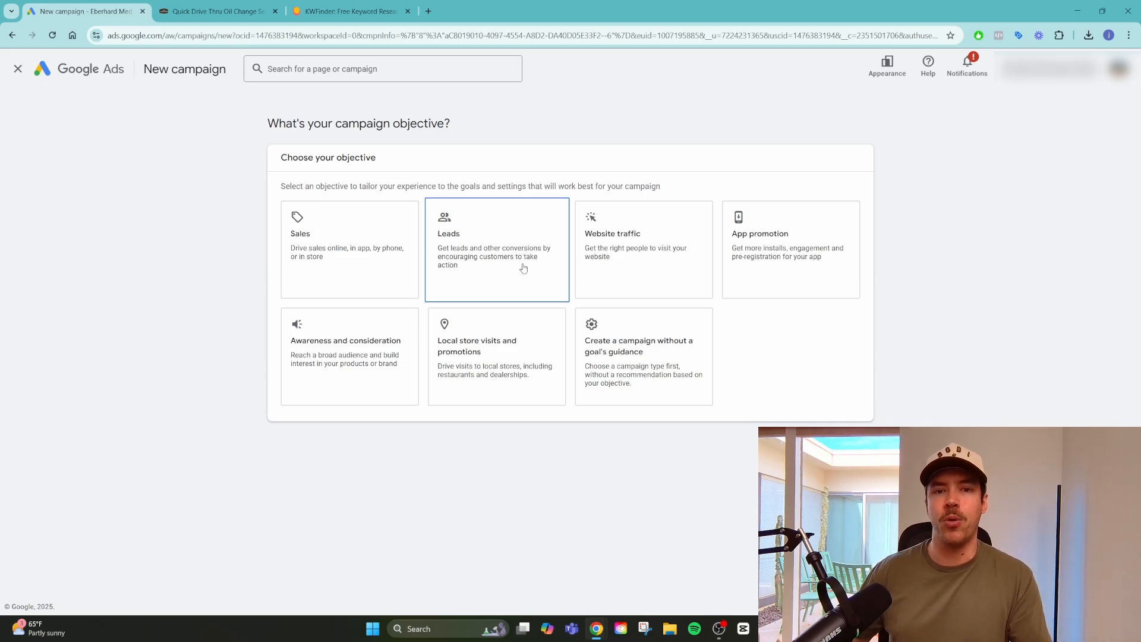
# Set the campaign objective to Website traffic and continue with the Submit lead forms conversion goal
pyautogui.click(661, 265)
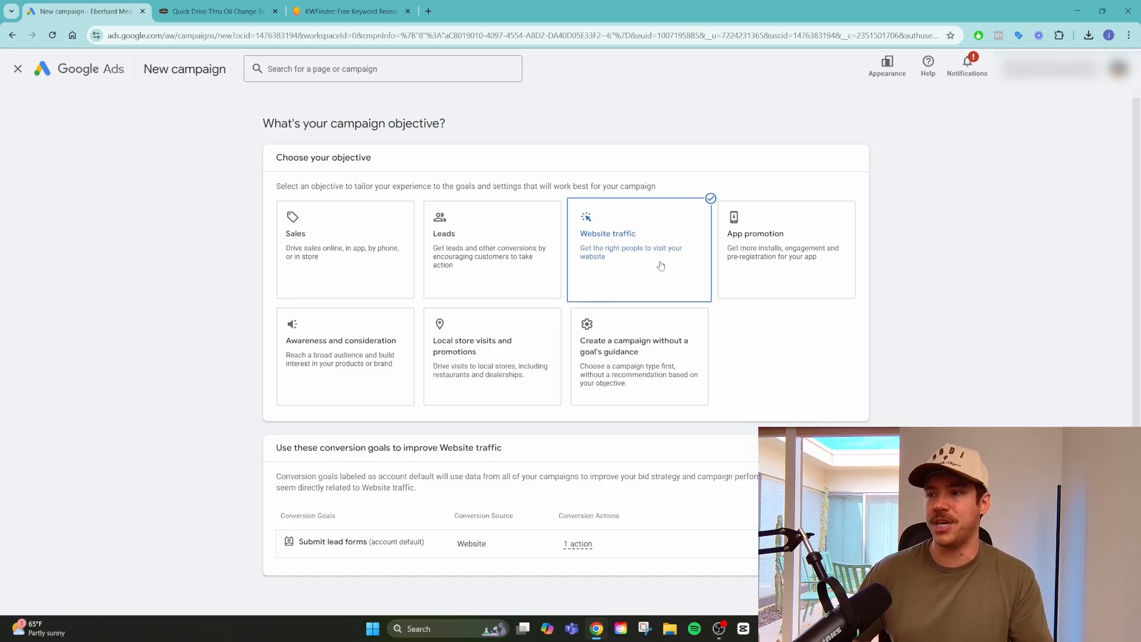
pyautogui.scroll(-1, 749, 343)
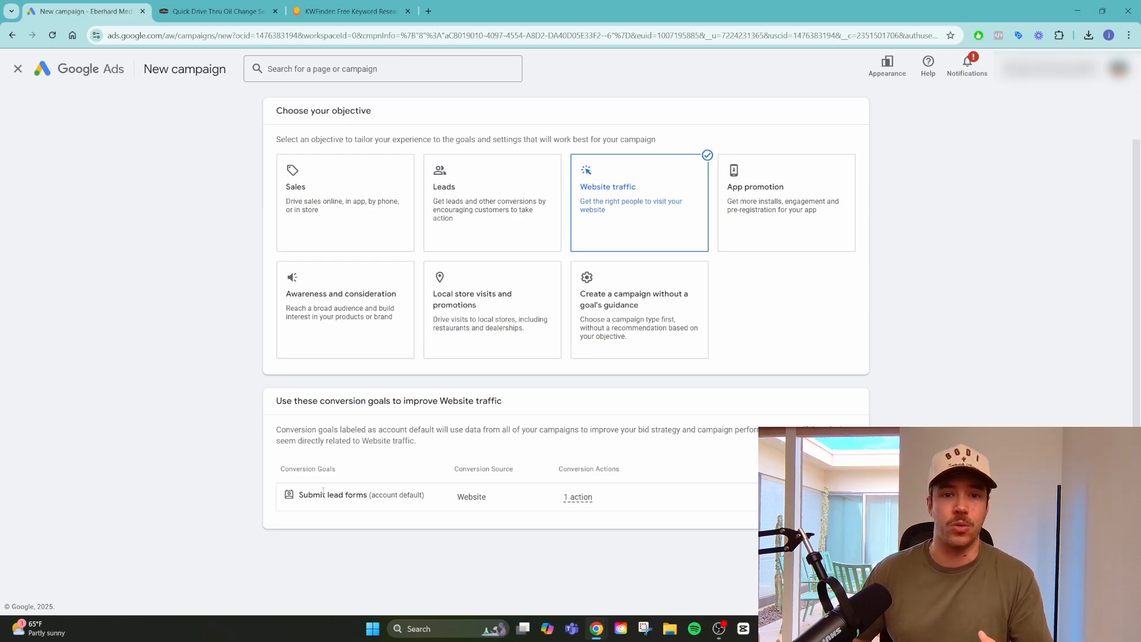
pyautogui.moveTo(300, 497); pyautogui.dragTo(324, 497)
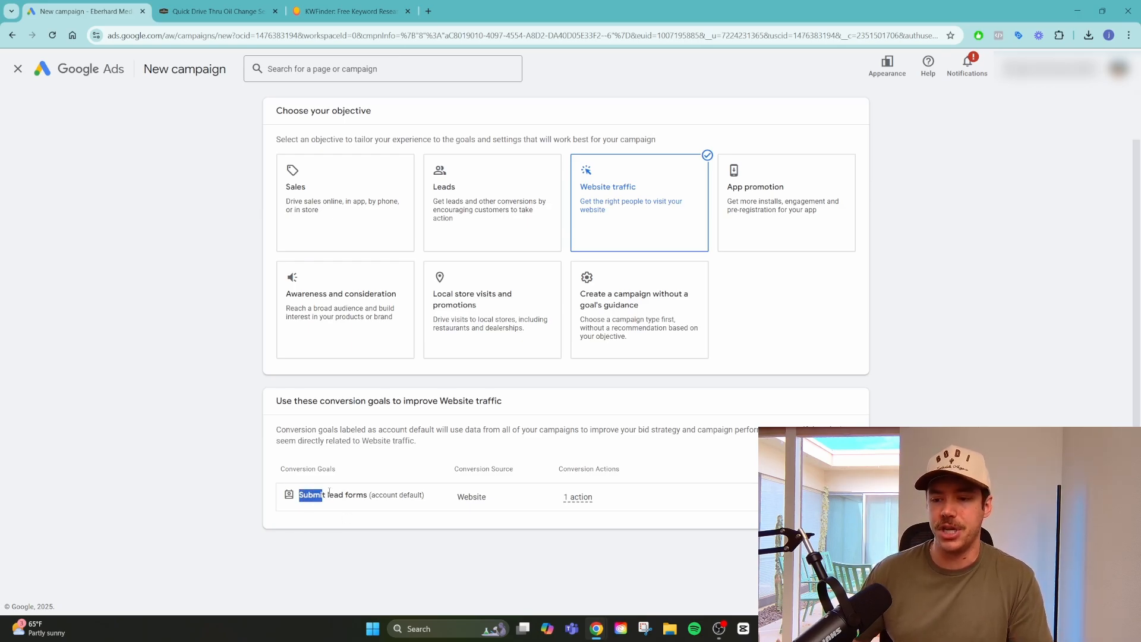
pyautogui.click(324, 497)
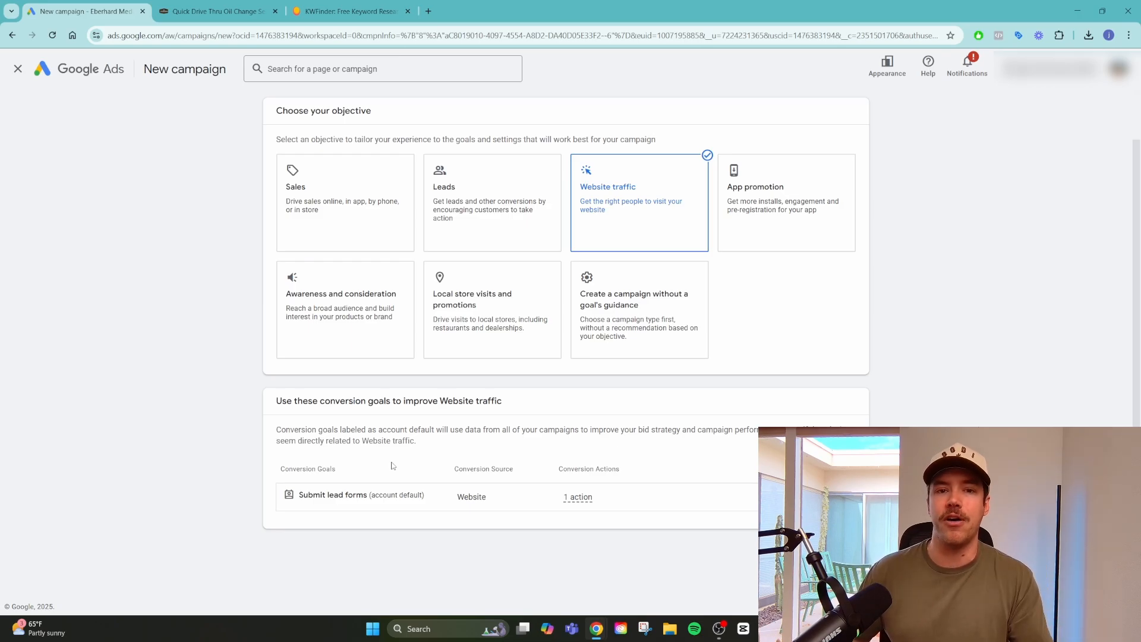
pyautogui.moveTo(321, 497); pyautogui.dragTo(353, 497)
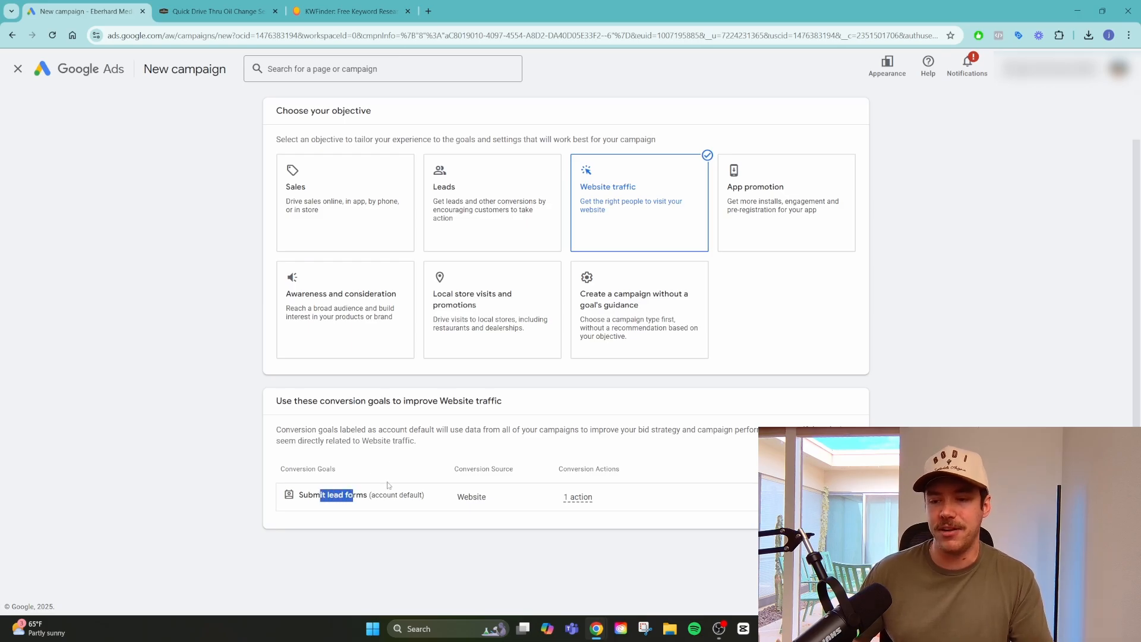
pyautogui.click(399, 475)
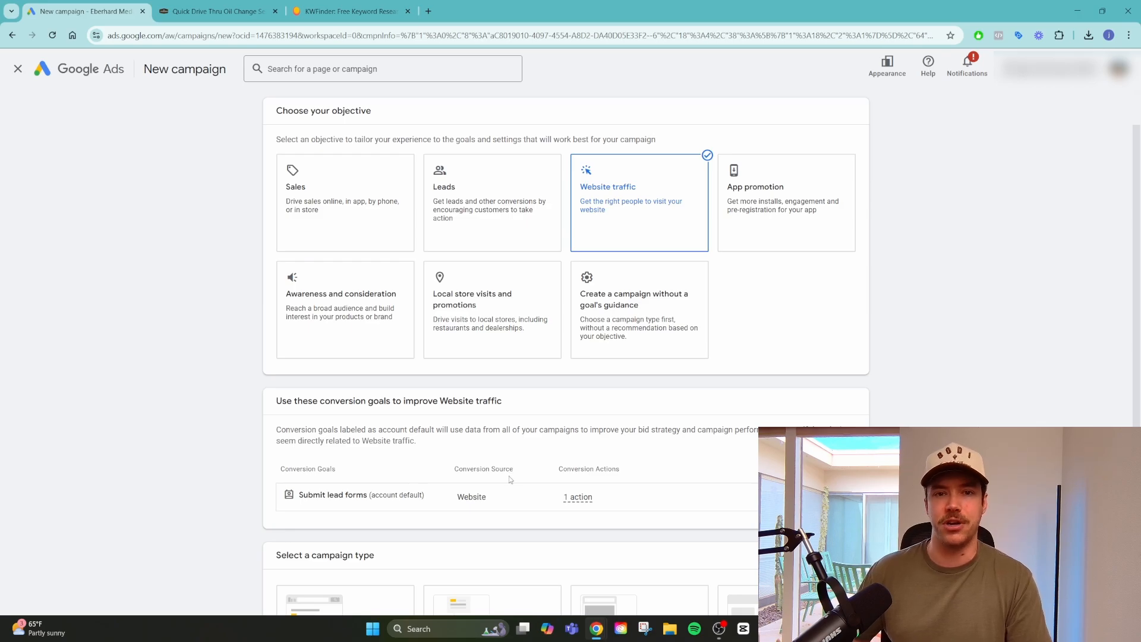
pyautogui.scroll(-5, 480, 458)
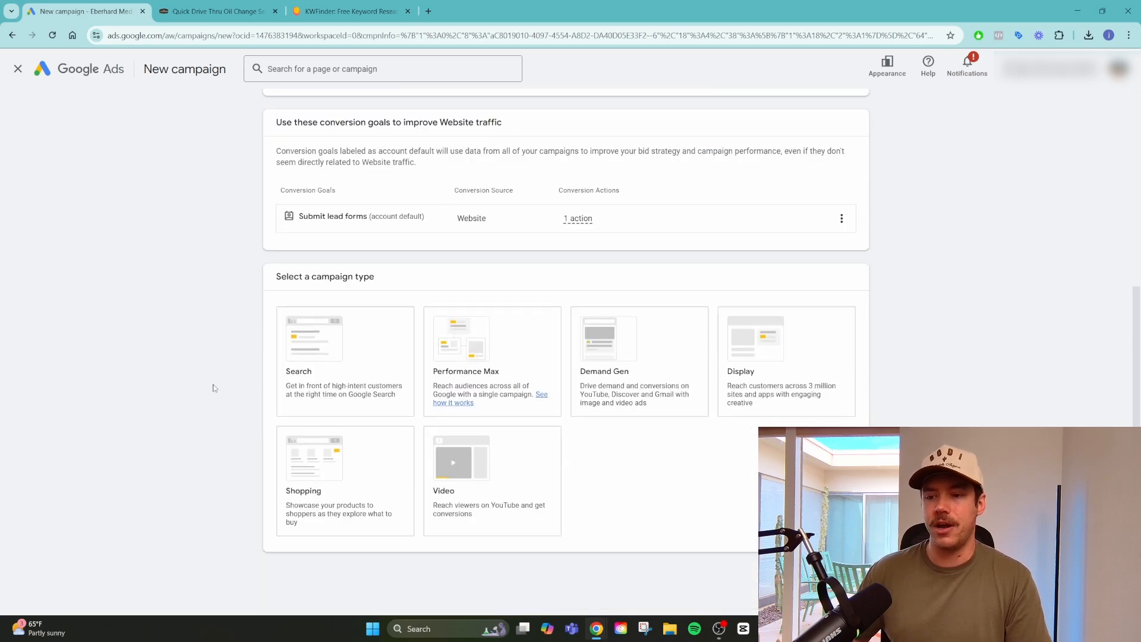
pyautogui.click(375, 372)
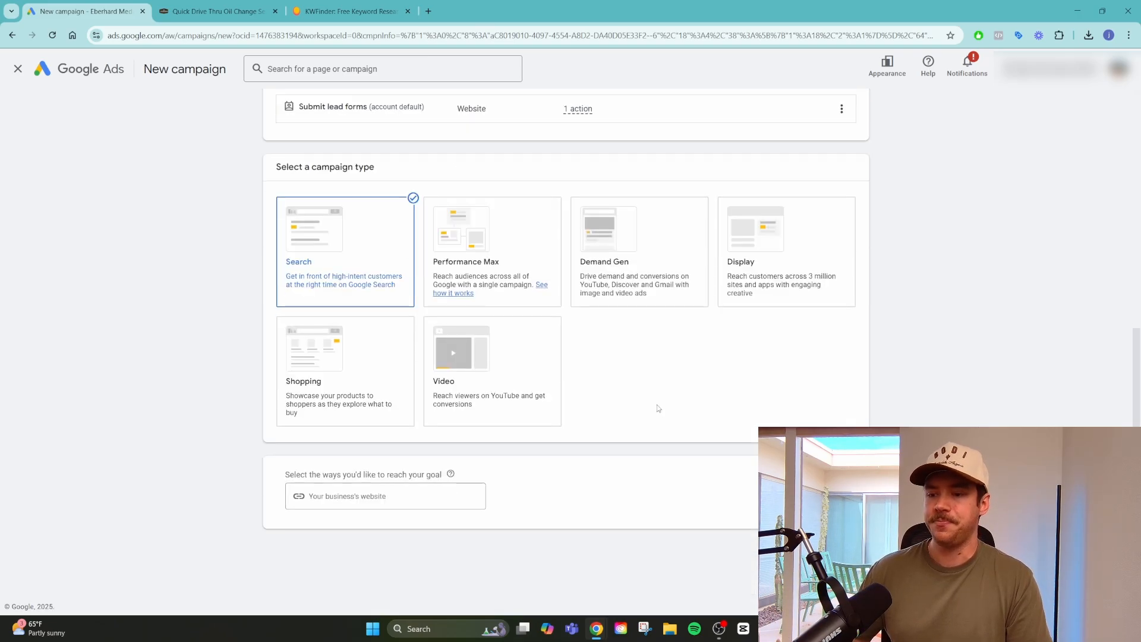
pyautogui.click(453, 499)
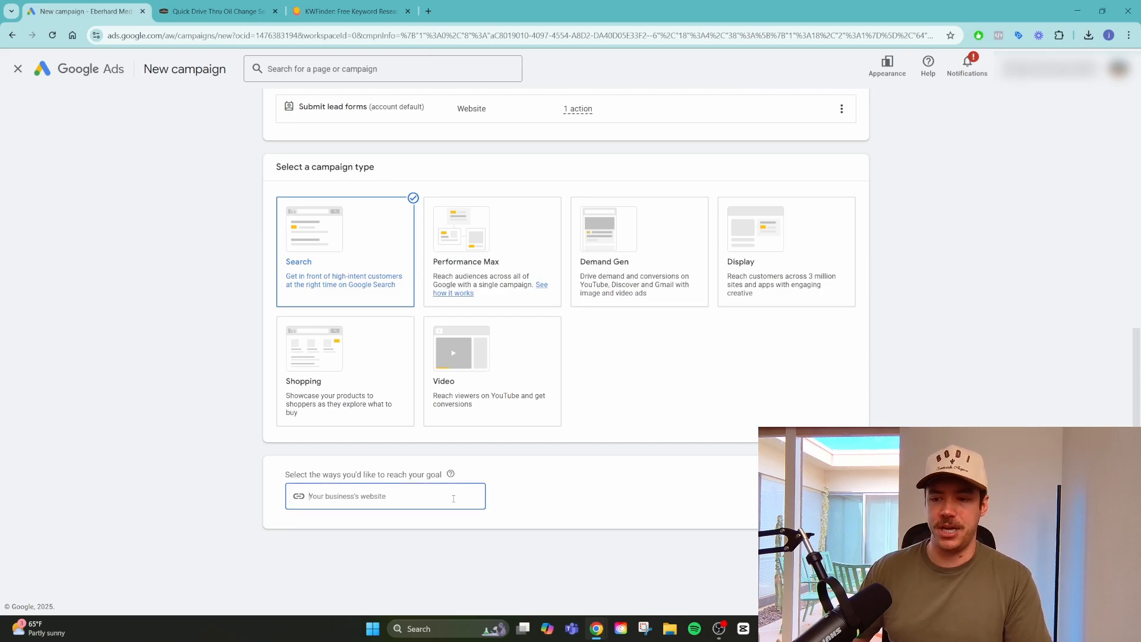
pyautogui.write('https://eberhardmediamarketing.com/home')
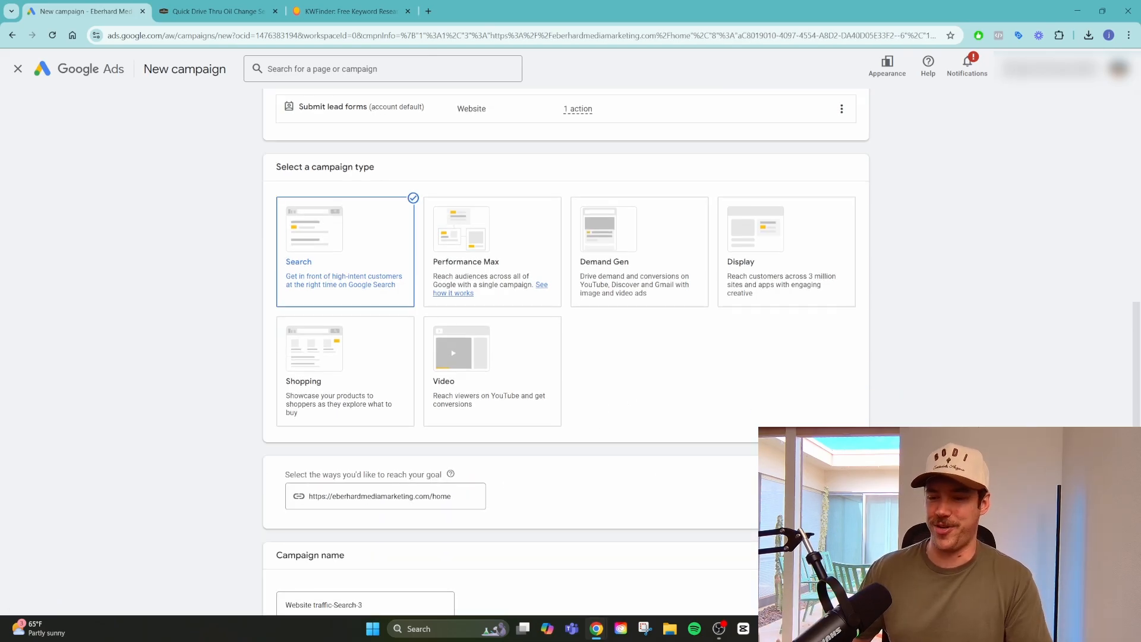
# Name the campaign "Search - All Services - Scottsdale - Web Traffic"
pyautogui.scroll(-2, 408, 497)
pyautogui.tripleClick(373, 481)
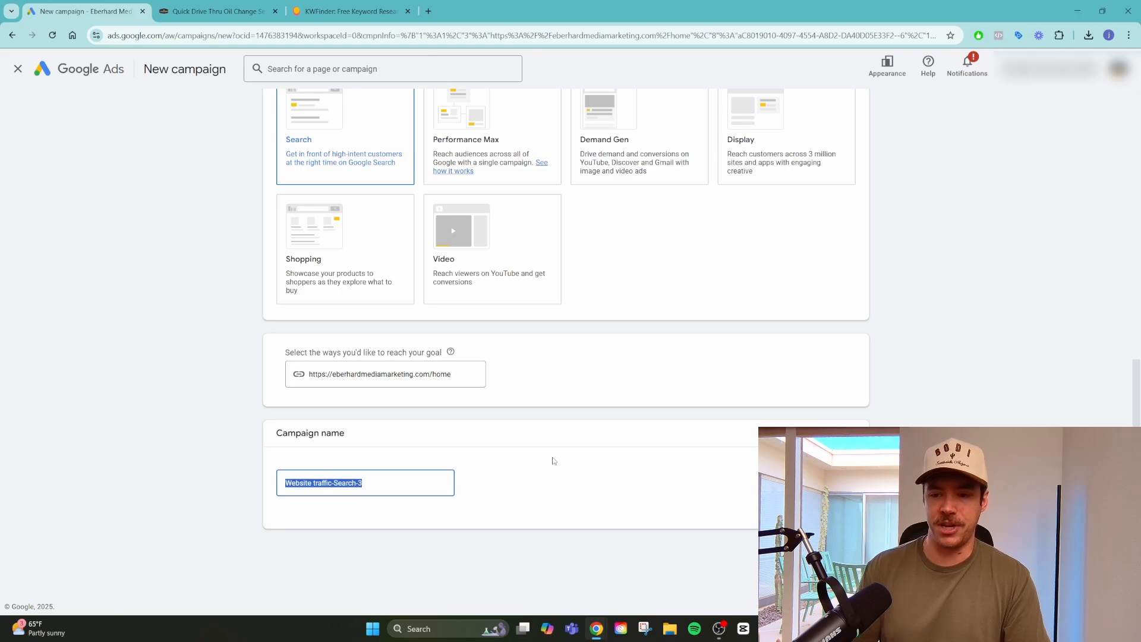
pyautogui.write('Search - All Services - ')
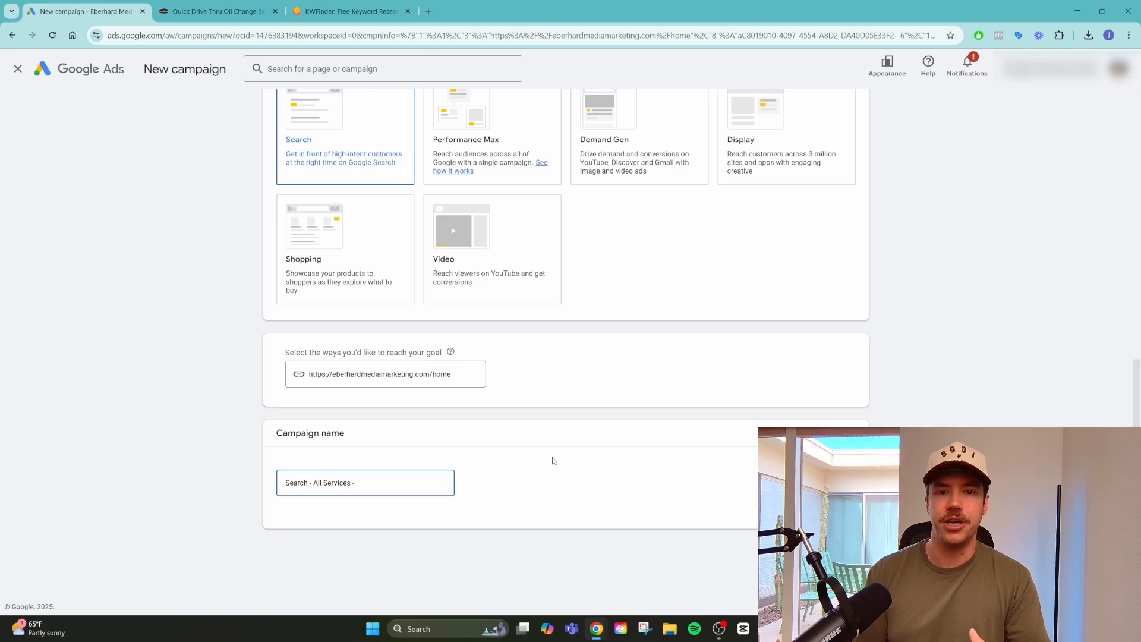
pyautogui.write('Scor')
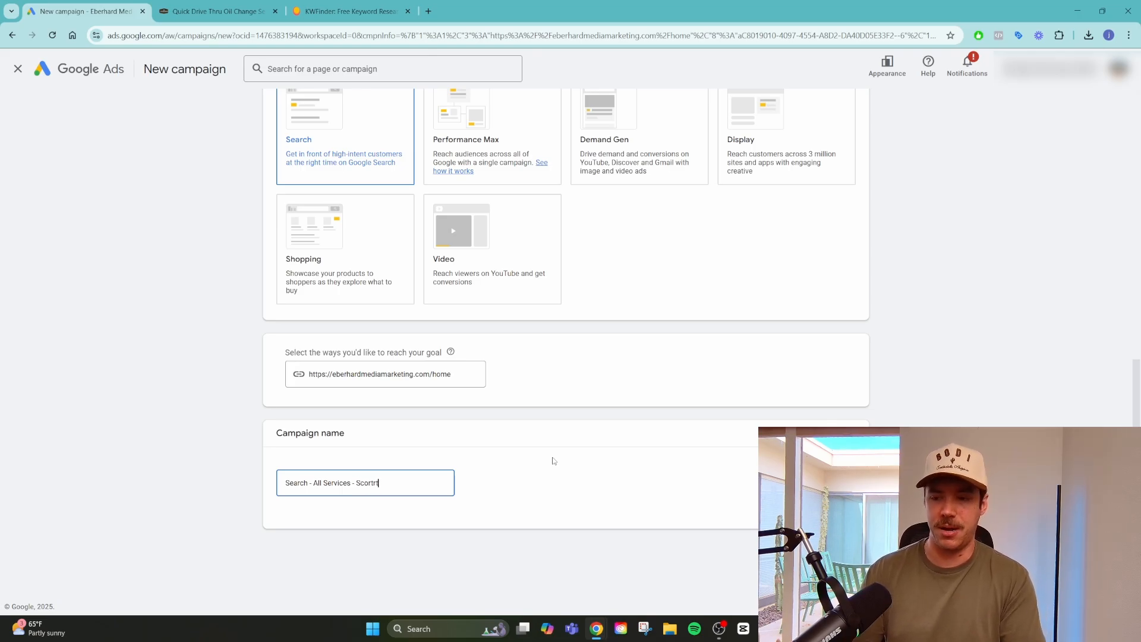
pyautogui.press('BackSpace')
pyautogui.write('ttsdal')
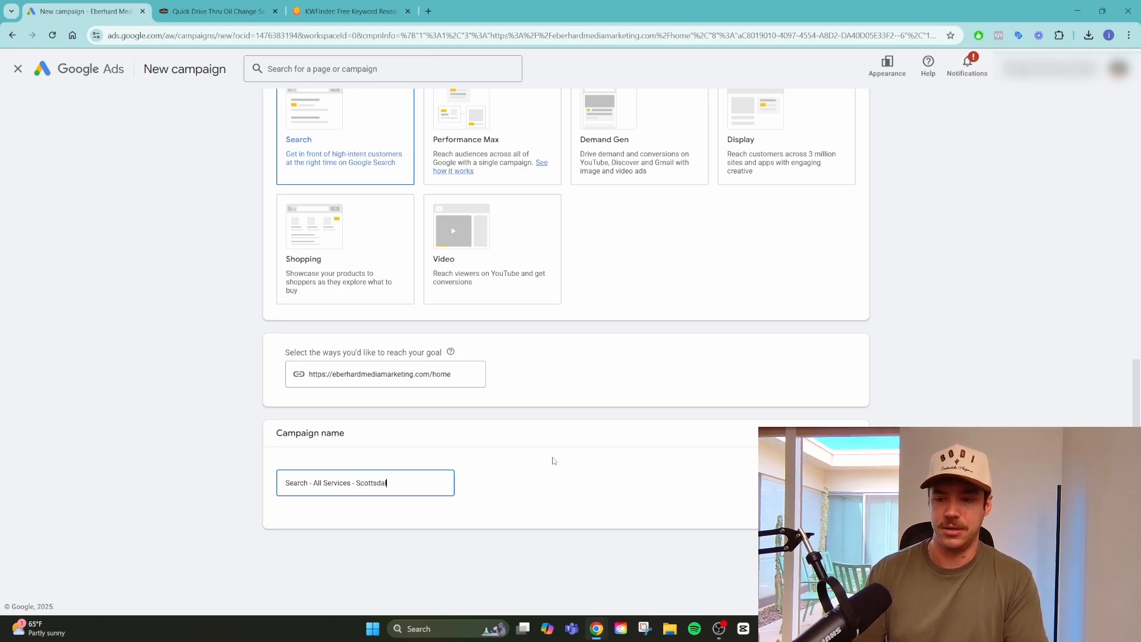
pyautogui.write('e - ')
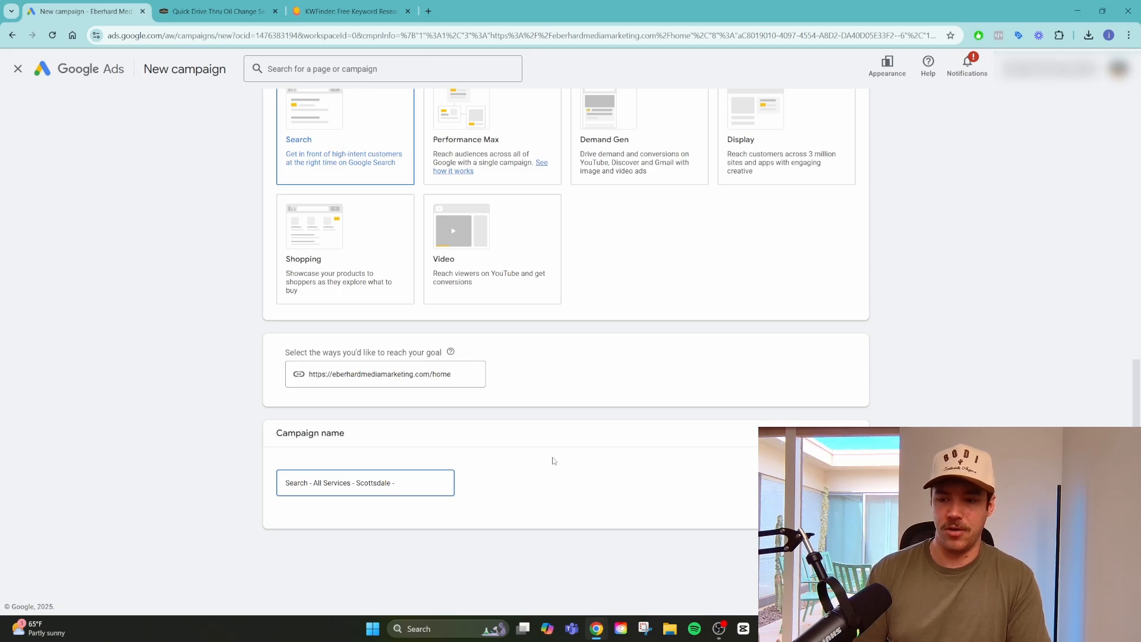
pyautogui.write('Web Traffic')
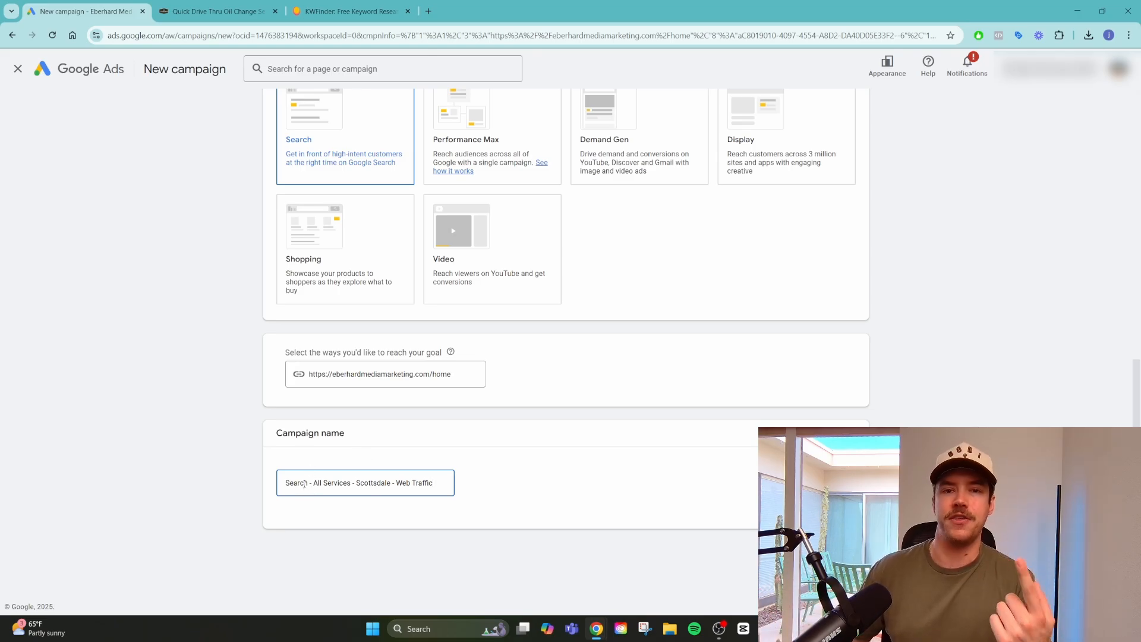
pyautogui.moveTo(314, 483); pyautogui.dragTo(351, 484)
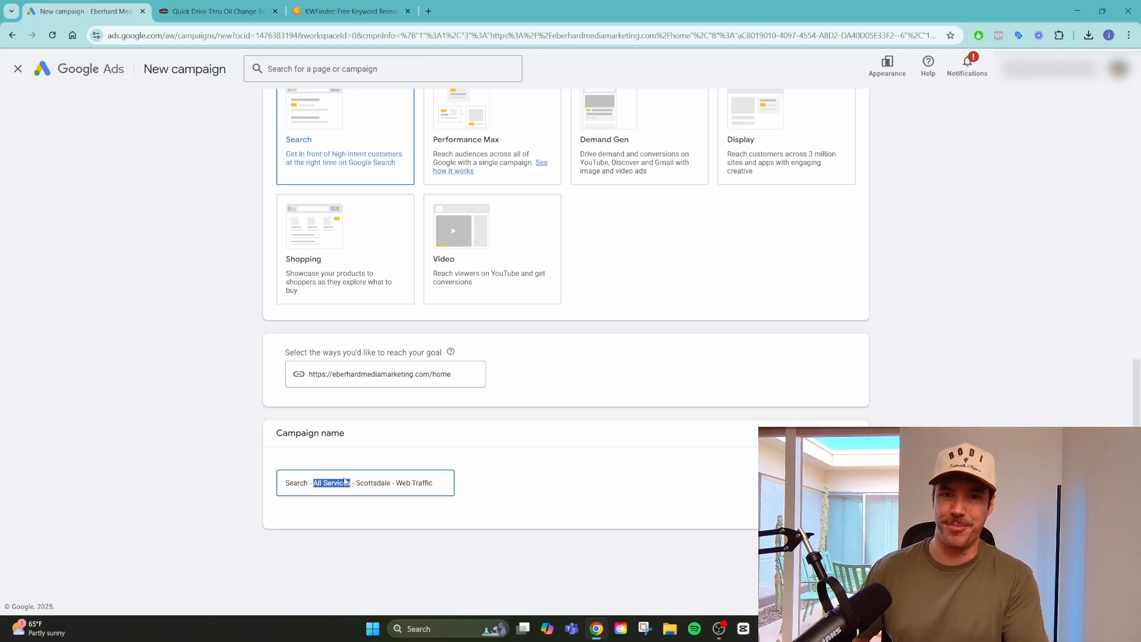
pyautogui.moveTo(357, 483); pyautogui.dragTo(390, 483)
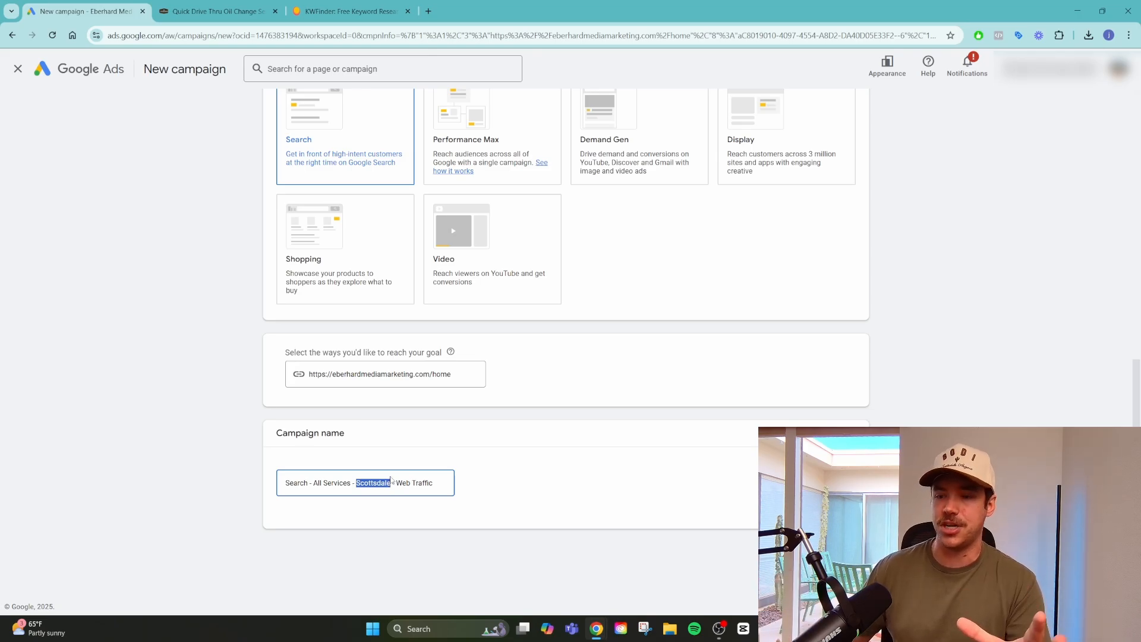
pyautogui.moveTo(397, 483); pyautogui.dragTo(282, 496)
pyautogui.click(444, 482)
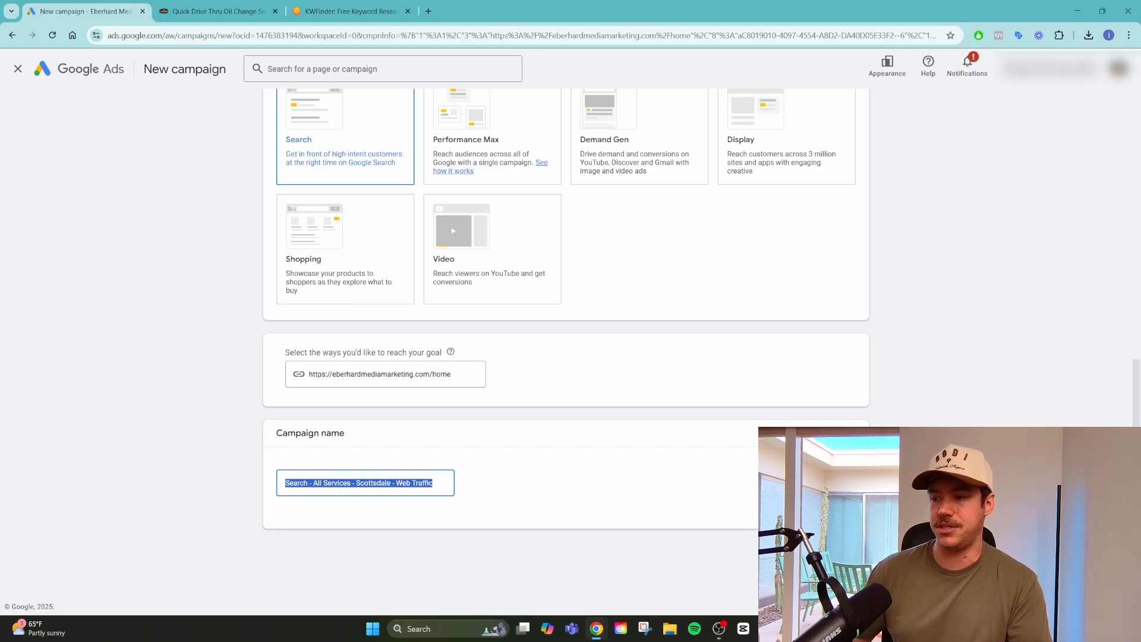
# Continue to the bidding settings and set the bidding focus to Clicks
pyautogui.click(841, 554)
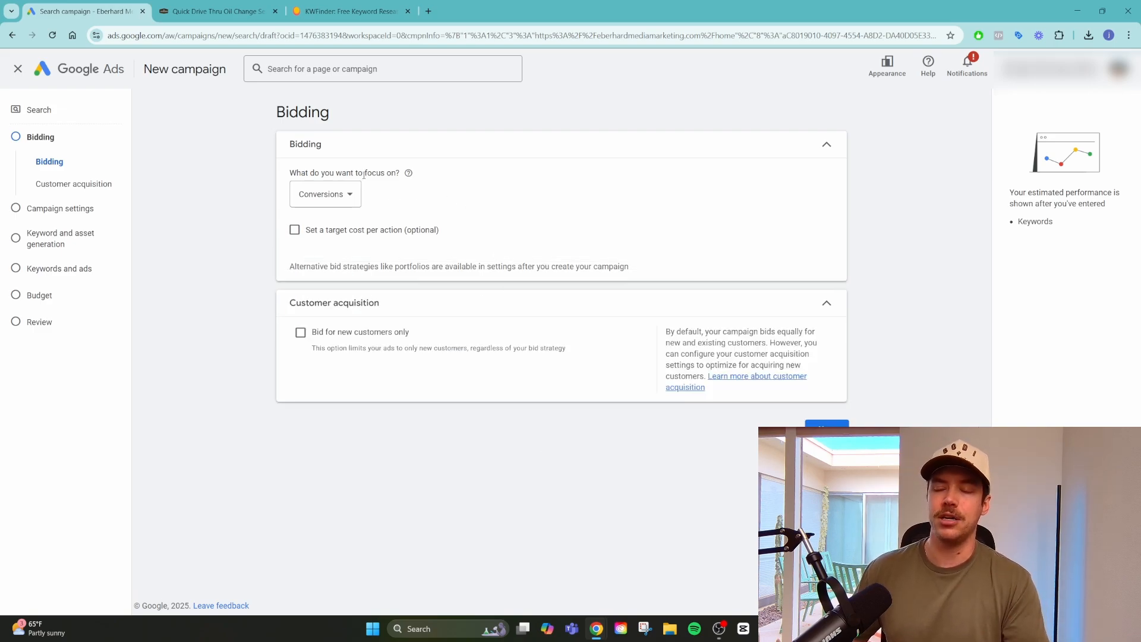
pyautogui.click(363, 200)
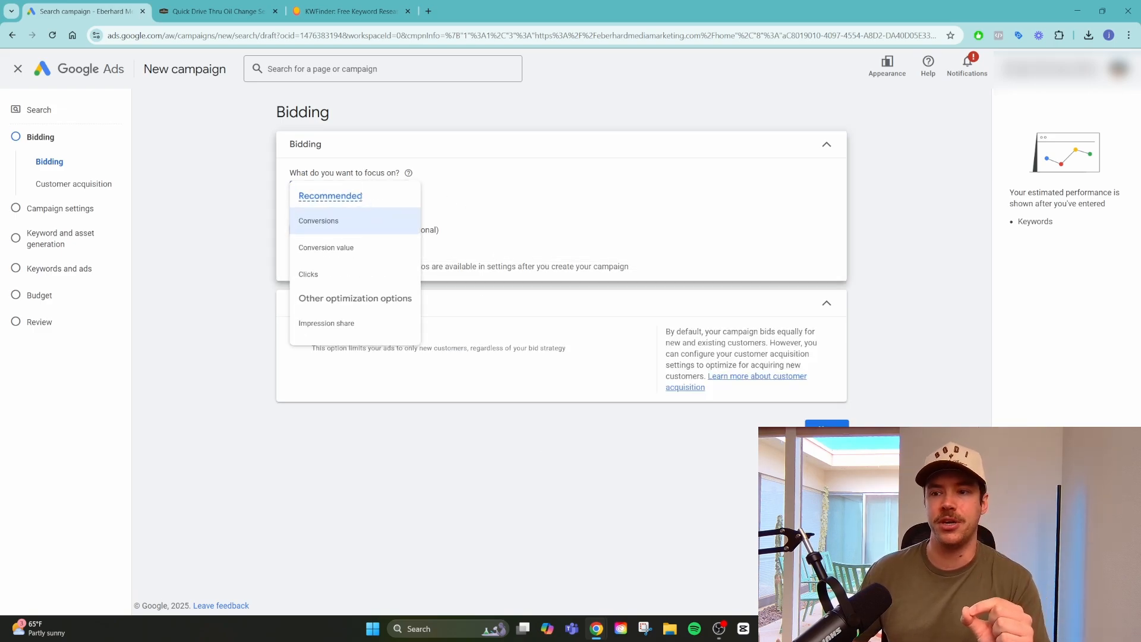
pyautogui.click(369, 277)
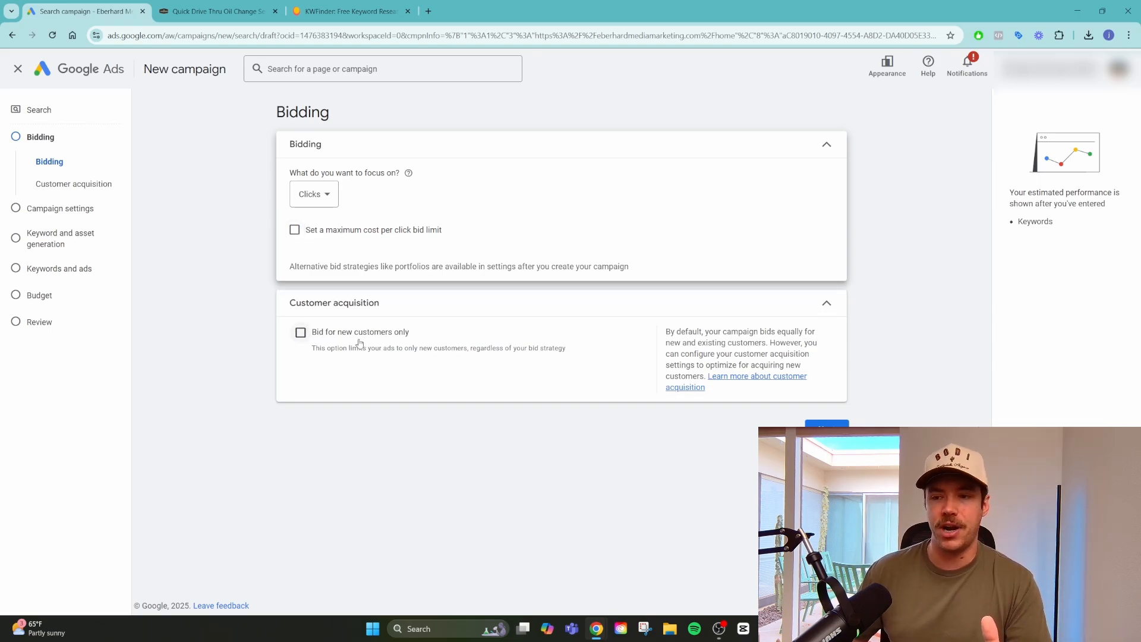
# Proceed to the campaign settings and turn off both the Google Search Partners Network and the Google Display Network
pyautogui.click(812, 423)
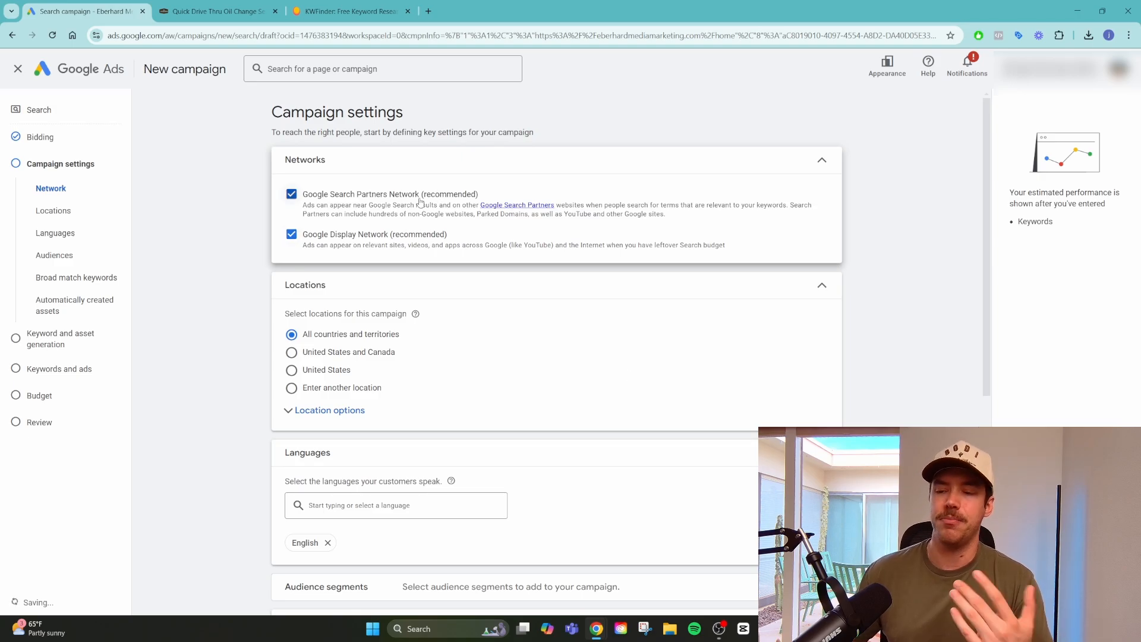
pyautogui.click(291, 193)
pyautogui.click(292, 236)
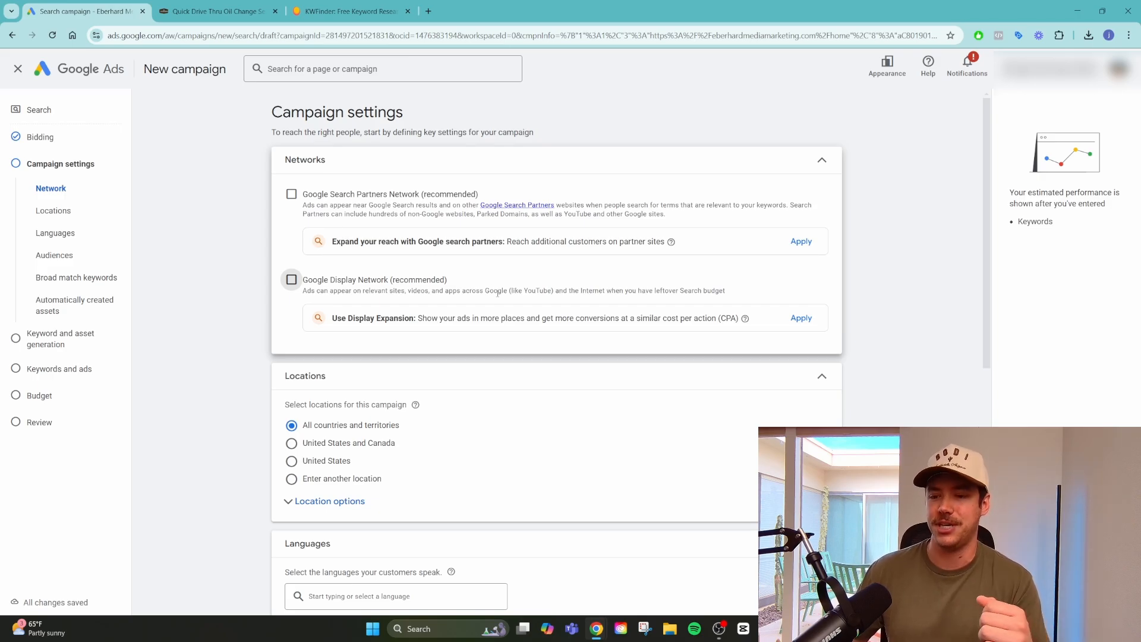
# Restrict location targeting to Presence: people in or regularly in the included locations
pyautogui.scroll(-2, 499, 293)
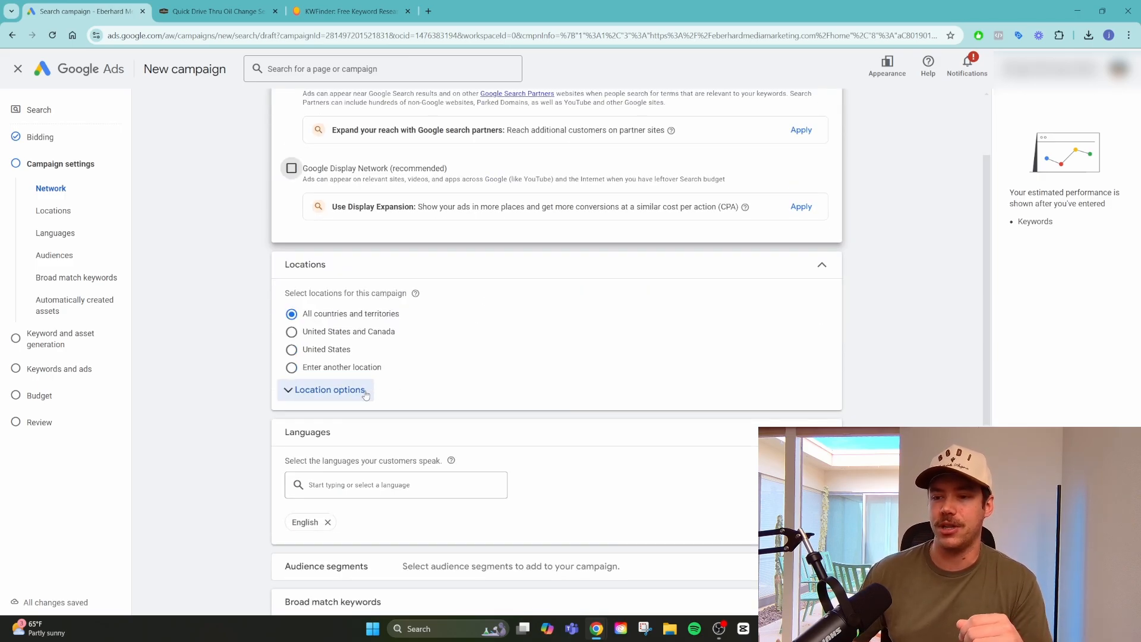
pyautogui.click(316, 394)
pyautogui.click(331, 456)
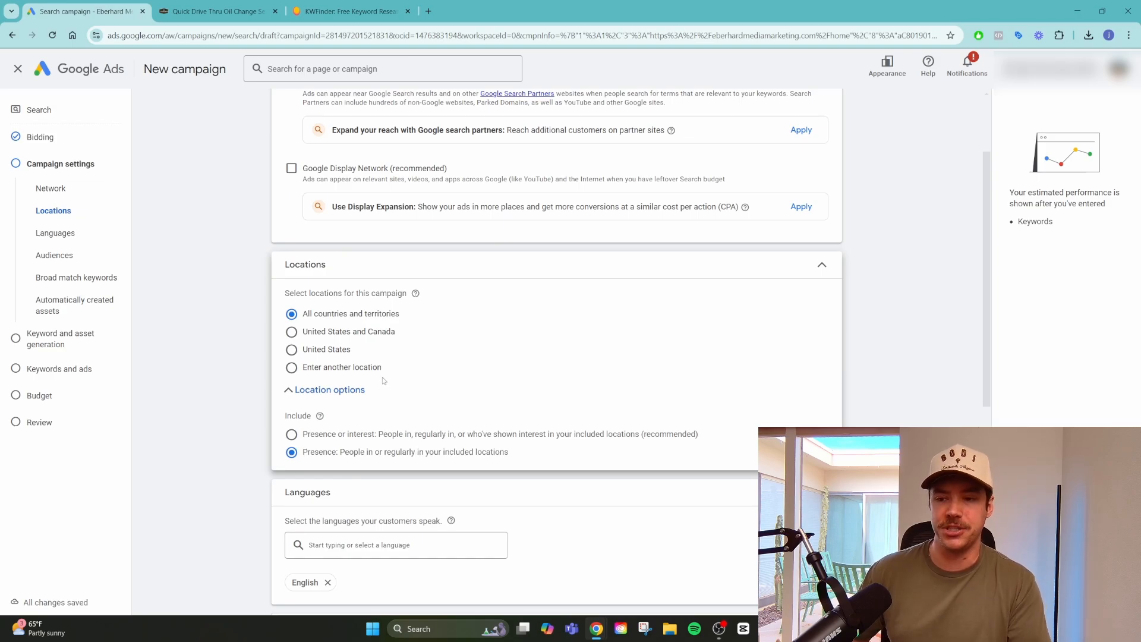
# Switch to a custom location and include the city of Scottsdale, Arizona, United States through the advanced search
pyautogui.click(333, 350)
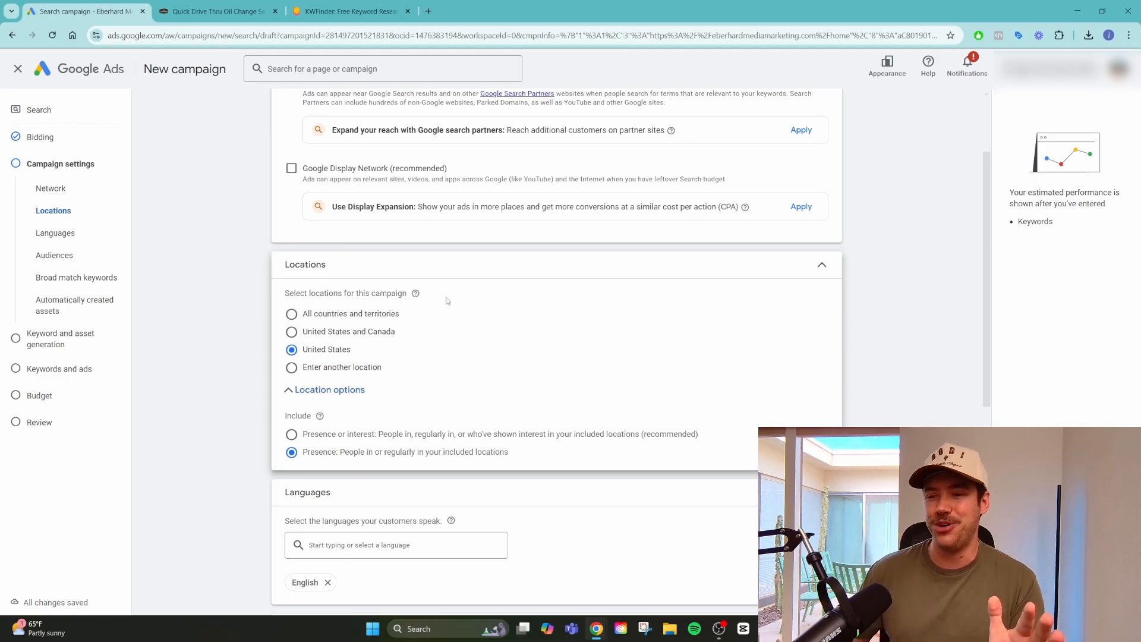
pyautogui.click(350, 369)
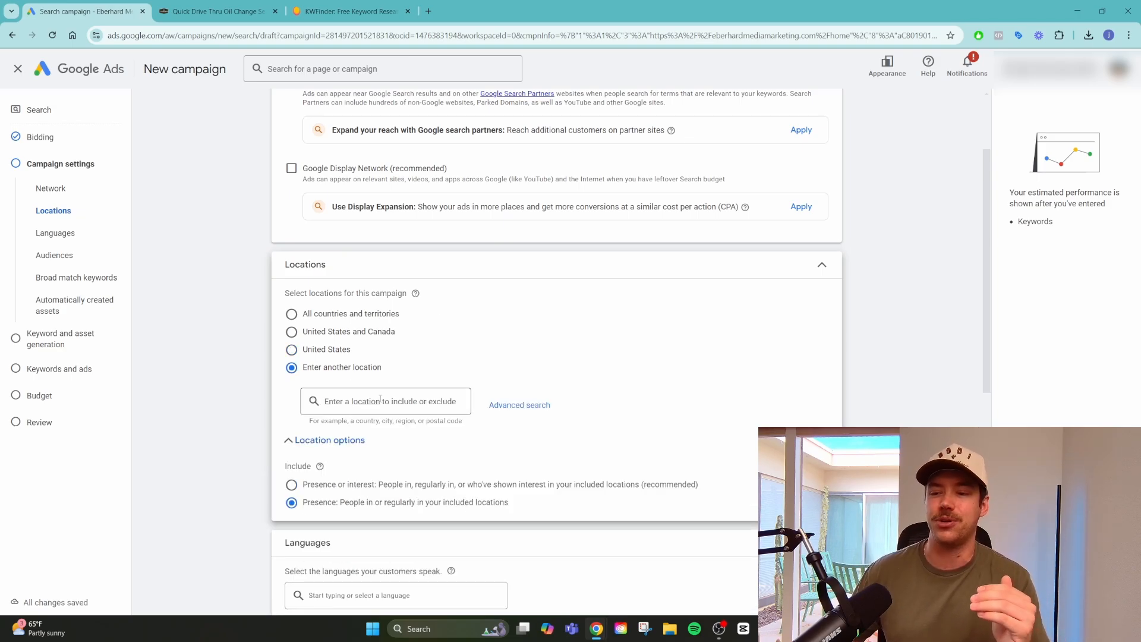
pyautogui.click(502, 405)
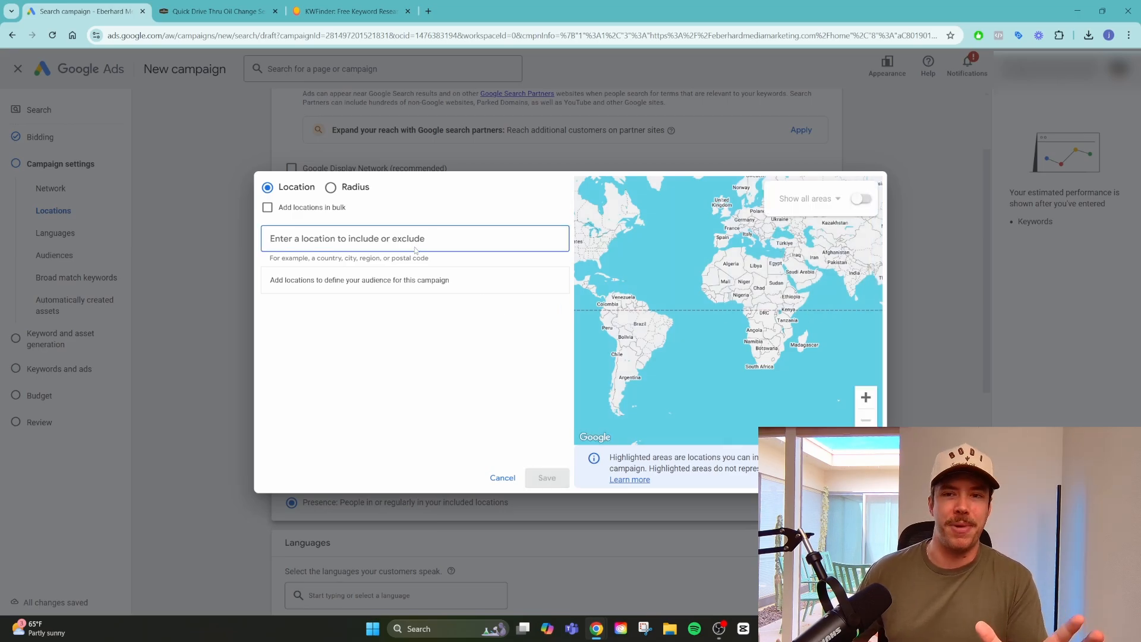
pyautogui.write('scottsd')
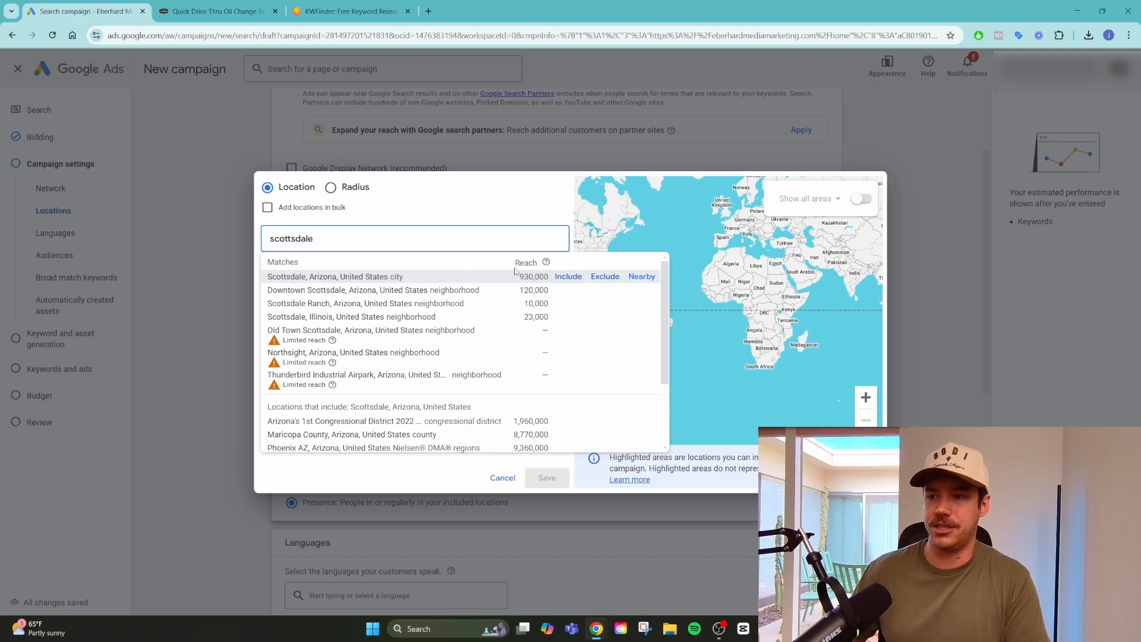
pyautogui.write('ale')
pyautogui.click(568, 277)
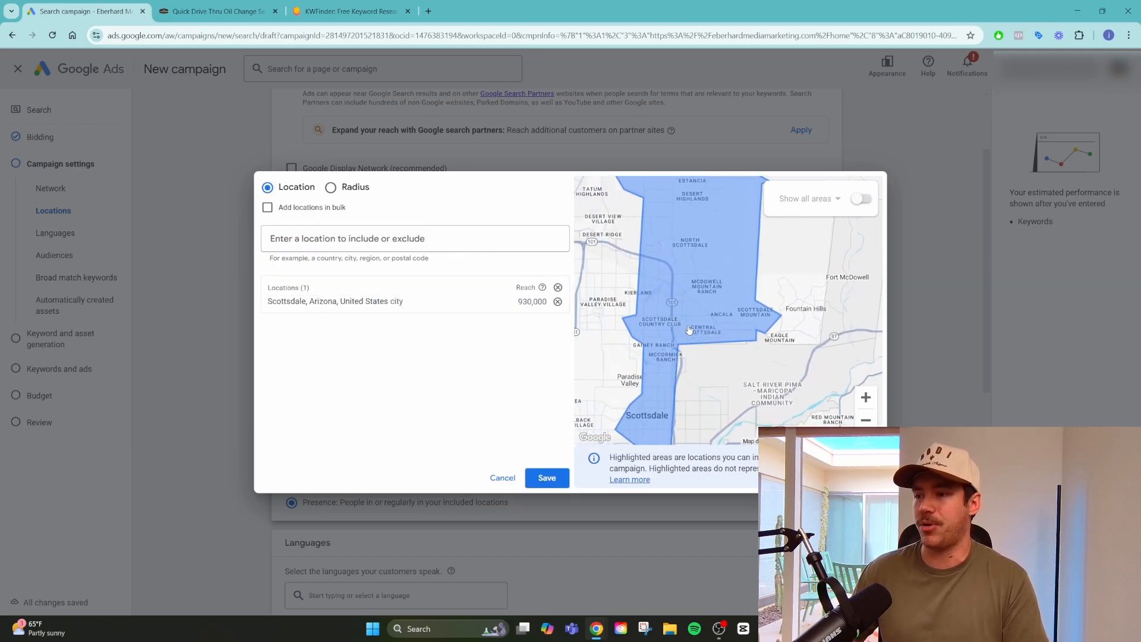
# Examine the extent of the included Scottsdale area and its surroundings on the location map
pyautogui.scroll(-2, 692, 321)
pyautogui.keyDown('ctrl'); pyautogui.scroll(-3, 691, 315); pyautogui.keyUp('ctrl')
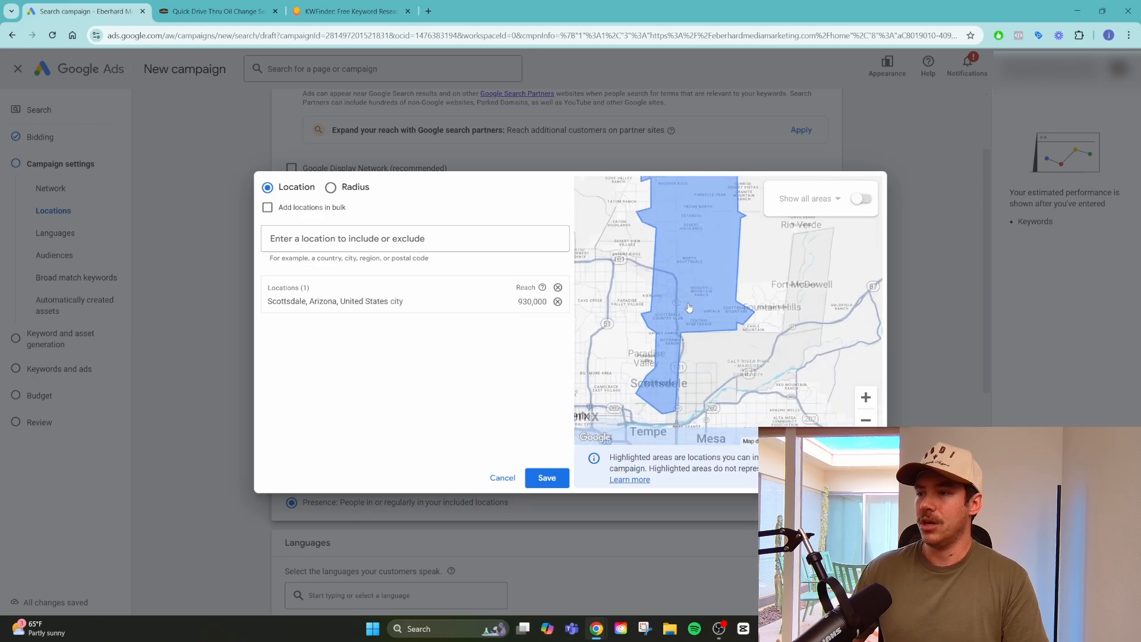
pyautogui.moveTo(702, 236); pyautogui.dragTo(702, 277)
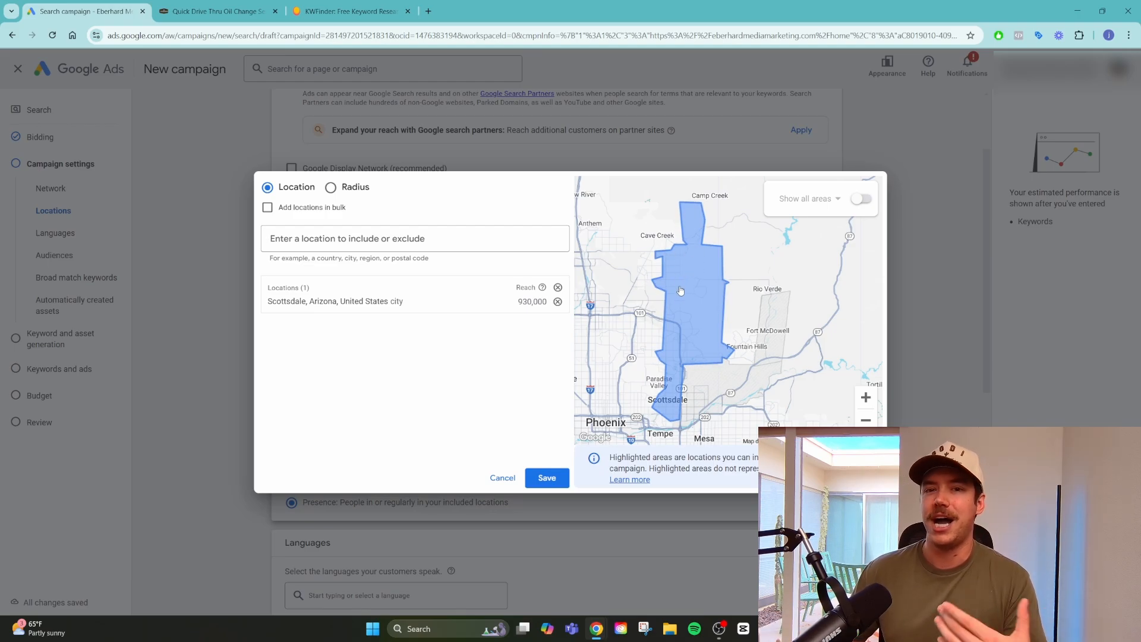
pyautogui.click(706, 294)
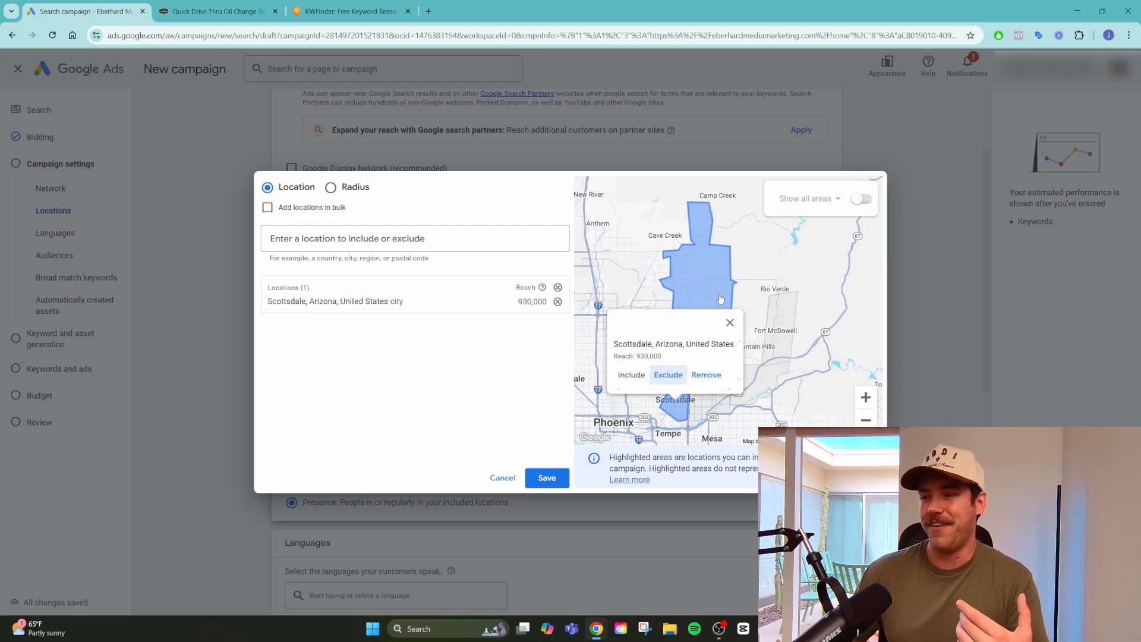
pyautogui.click(723, 324)
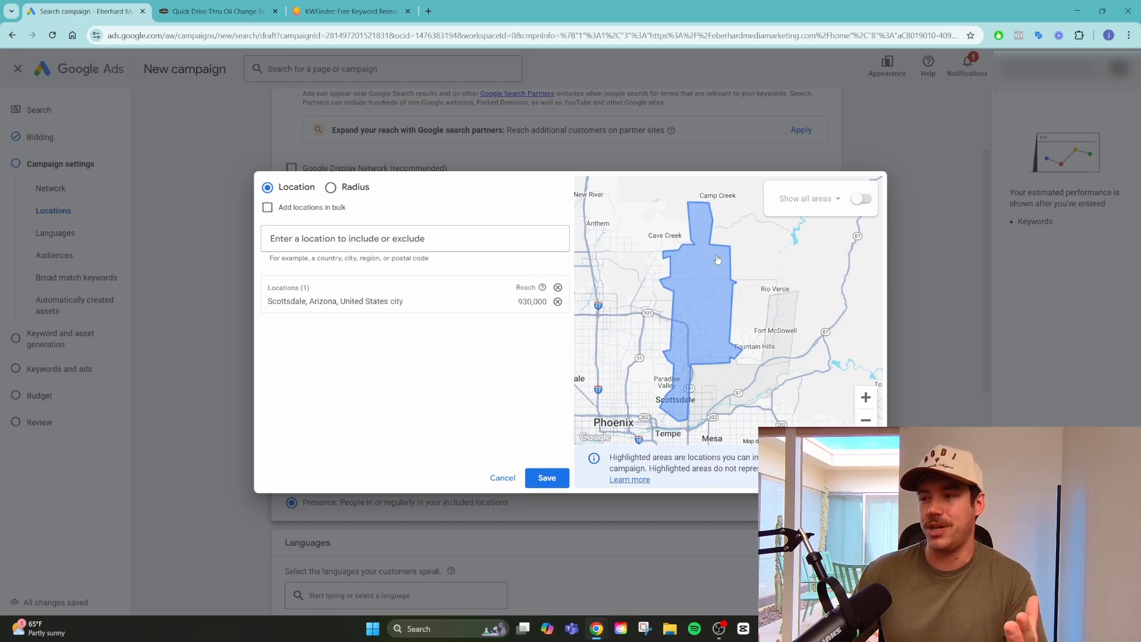
# Remove the city of Scottsdale from the included locations
pyautogui.moveTo(725, 354); pyautogui.dragTo(729, 293)
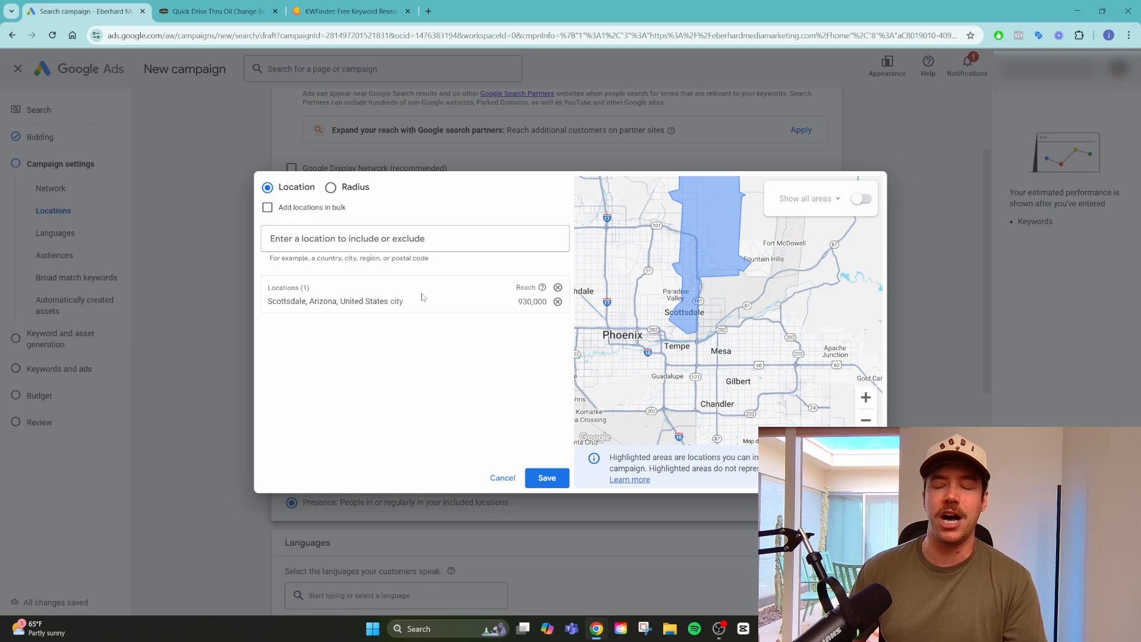
pyautogui.moveTo(779, 307); pyautogui.dragTo(733, 349)
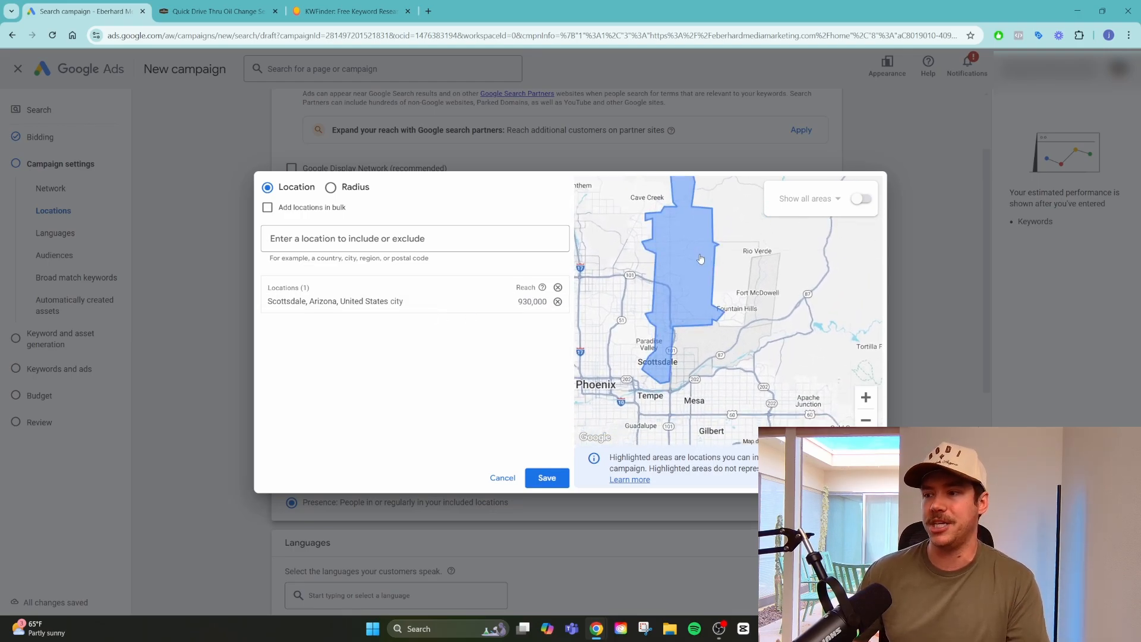
pyautogui.click(557, 301)
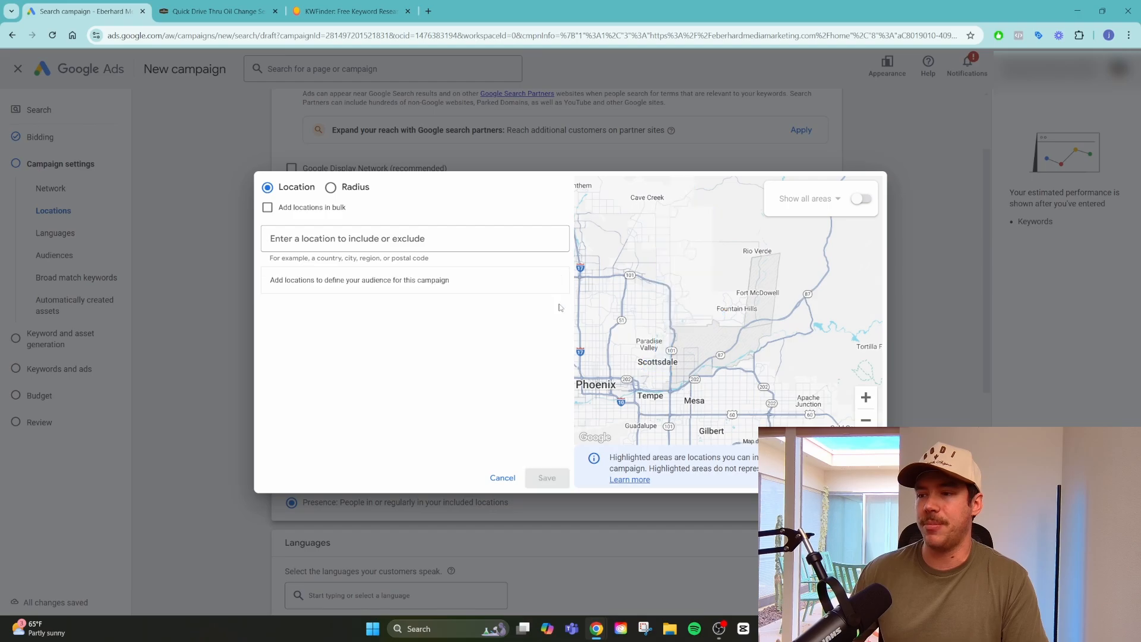
# Show all areas on the location map and include North Scottsdale, Scottsdale Ranch and postal code 85250
pyautogui.click(861, 199)
pyautogui.scroll(2, 718, 326)
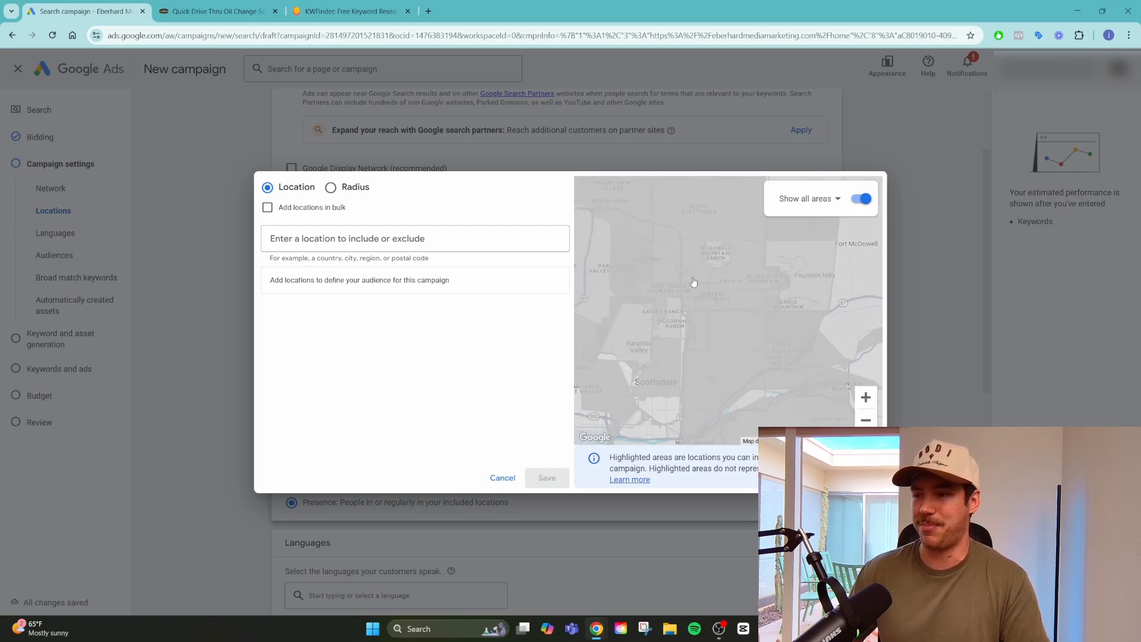
pyautogui.moveTo(728, 279)
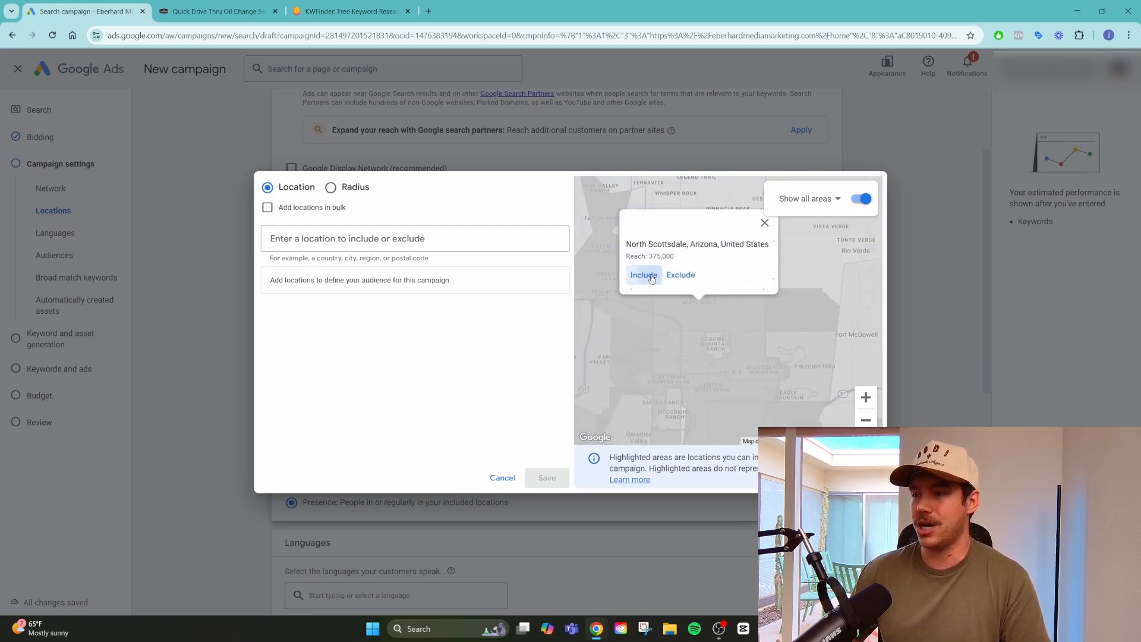
pyautogui.click(644, 344)
pyautogui.moveTo(709, 311)
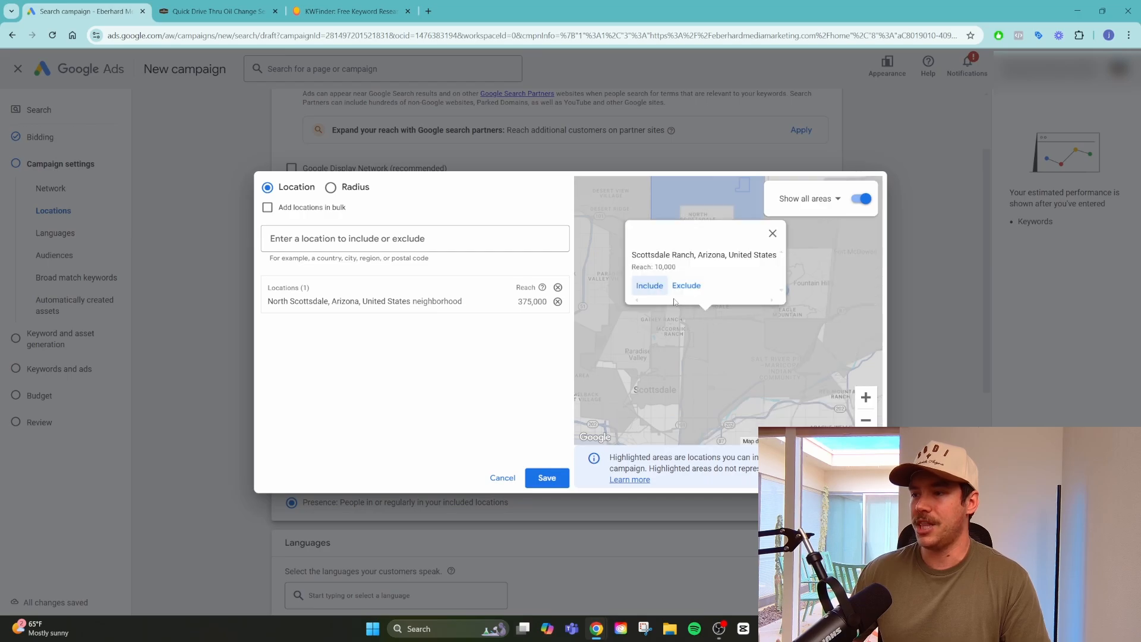
pyautogui.click(654, 288)
pyautogui.moveTo(699, 333)
pyautogui.click(642, 334)
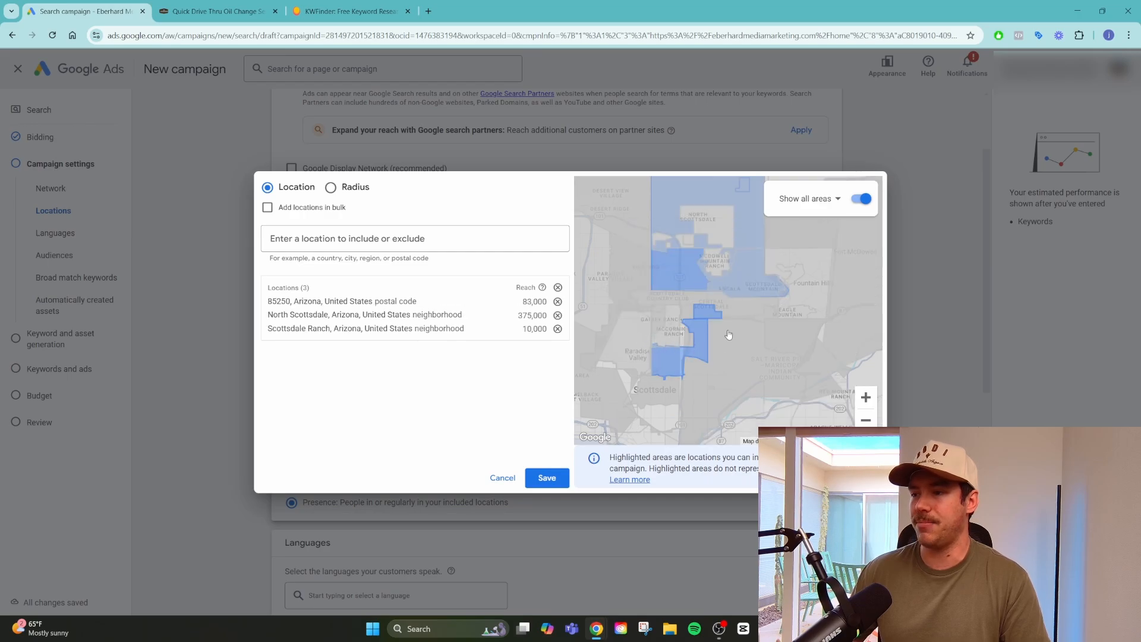
# Include the Central Scottsdale, South Scottsdale and McCormick Ranch neighborhoods from the location map
pyautogui.moveTo(659, 306)
pyautogui.click(654, 279)
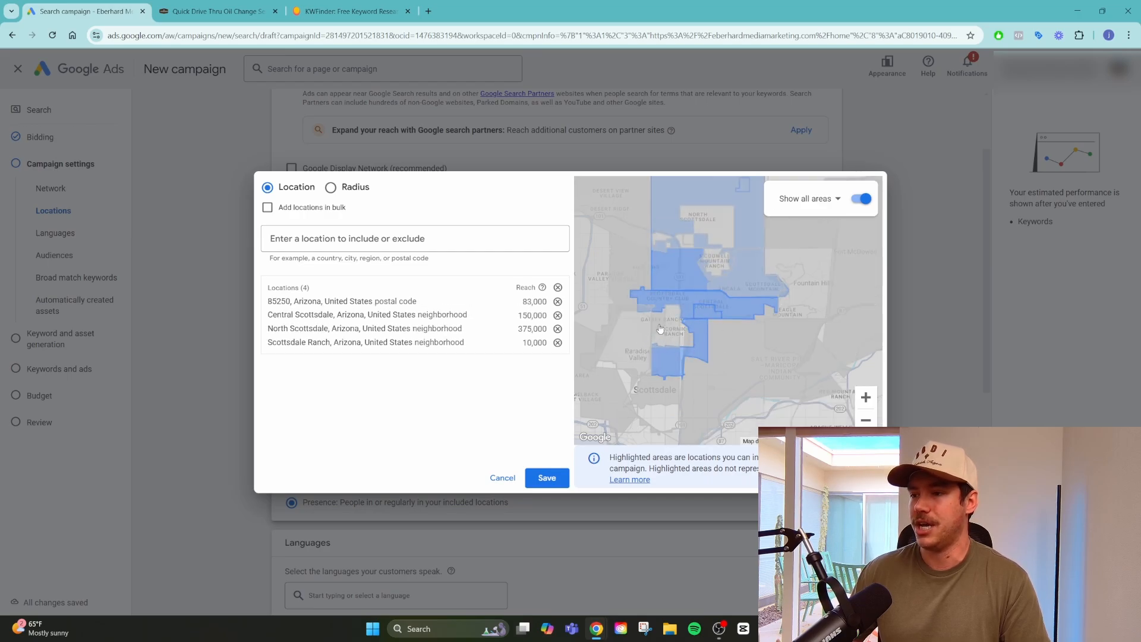
pyautogui.moveTo(689, 393)
pyautogui.click(632, 363)
pyautogui.moveTo(707, 337)
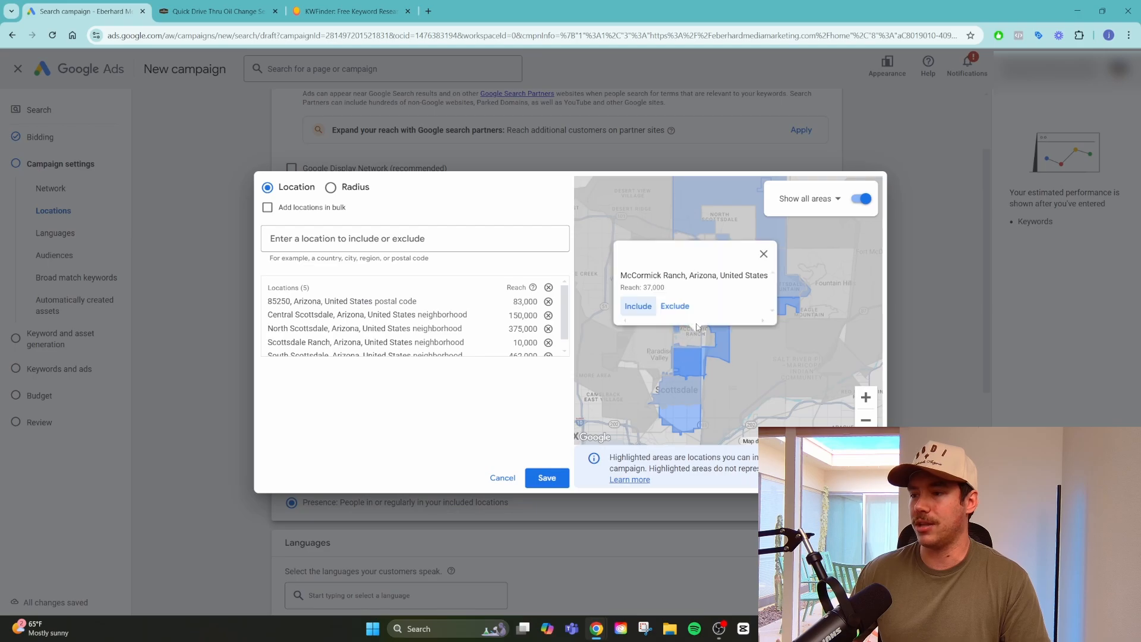
pyautogui.click(632, 304)
# Take South Scottsdale out of the targeting and include postal code 85259 and Paradise Valley Village from the map
pyautogui.moveTo(688, 404)
pyautogui.click(706, 364)
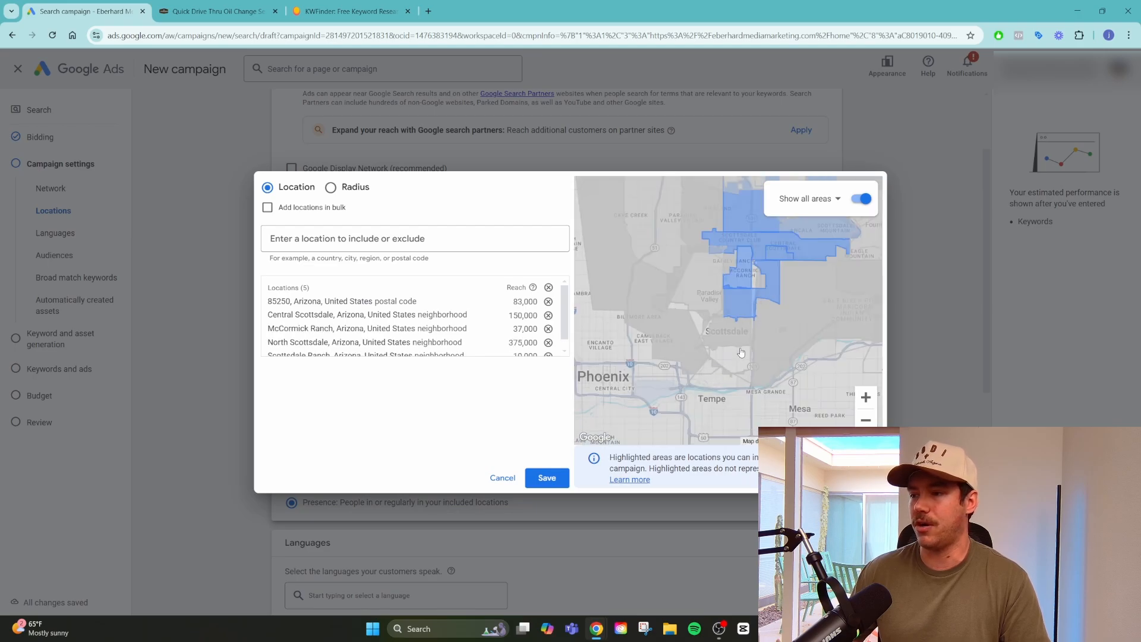
pyautogui.scroll(1, 767, 346)
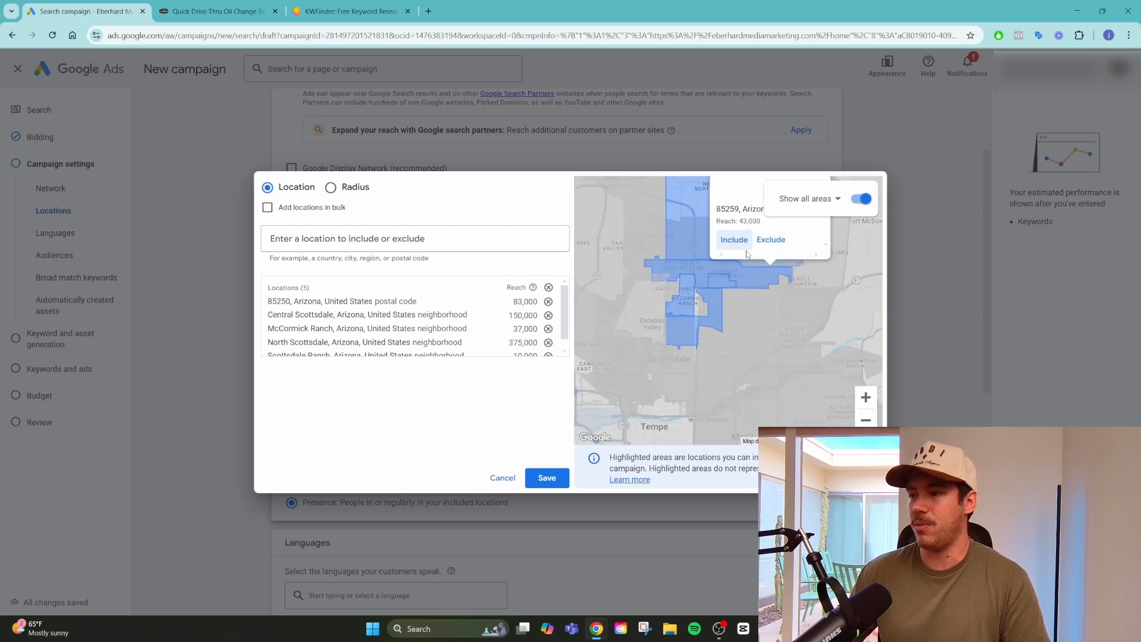
pyautogui.click(726, 277)
pyautogui.moveTo(647, 275)
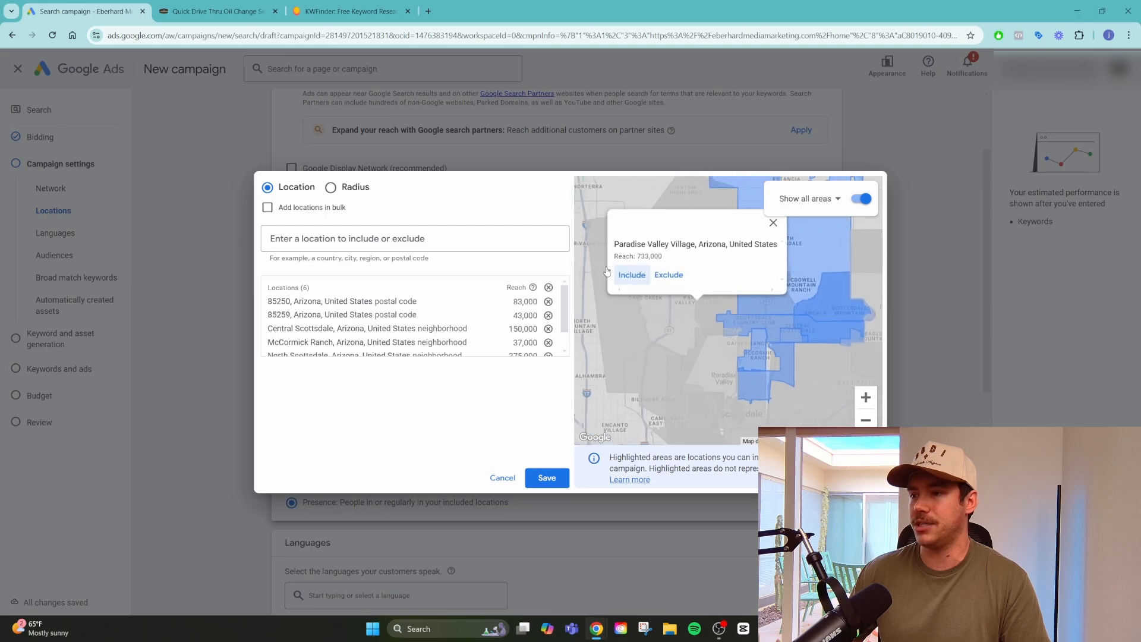
pyautogui.click(608, 273)
# Include the South Scottsdale neighborhood again from the map and hide the display of all areas
pyautogui.click(862, 199)
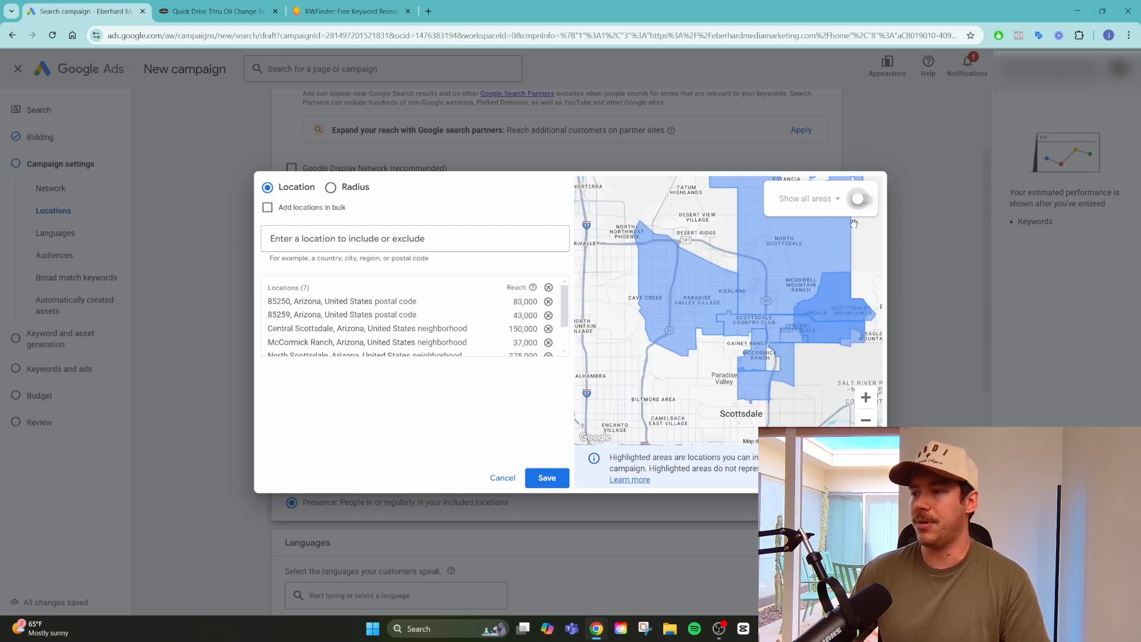
pyautogui.scroll(-2, 800, 368)
pyautogui.moveTo(801, 368); pyautogui.dragTo(737, 355)
pyautogui.scroll(2, 737, 355)
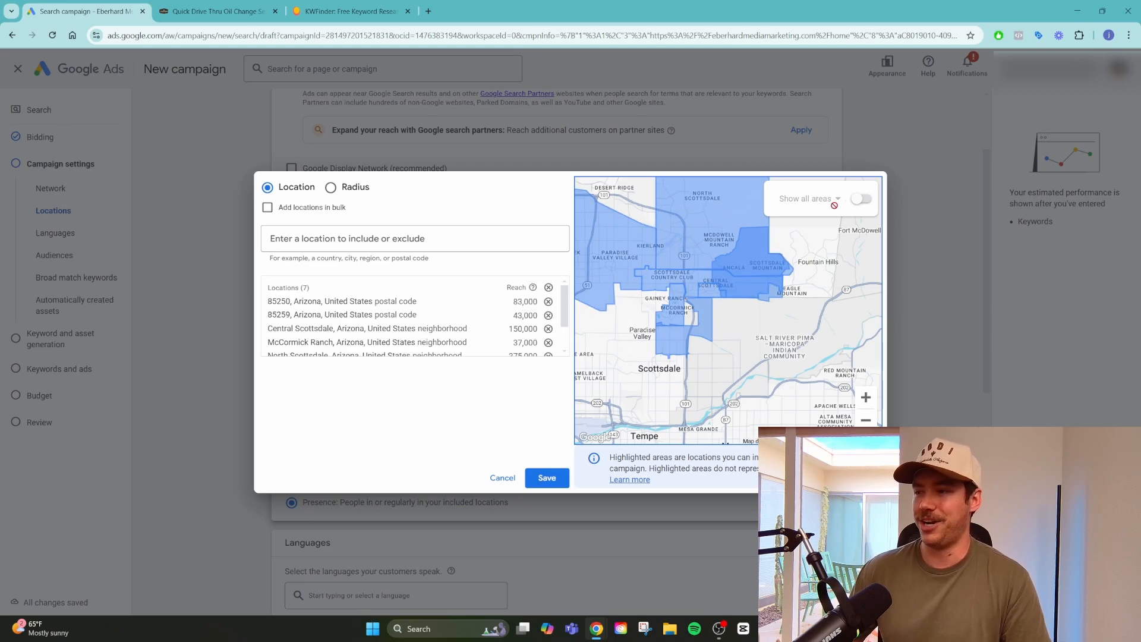
pyautogui.click(862, 198)
pyautogui.moveTo(662, 316); pyautogui.dragTo(697, 307)
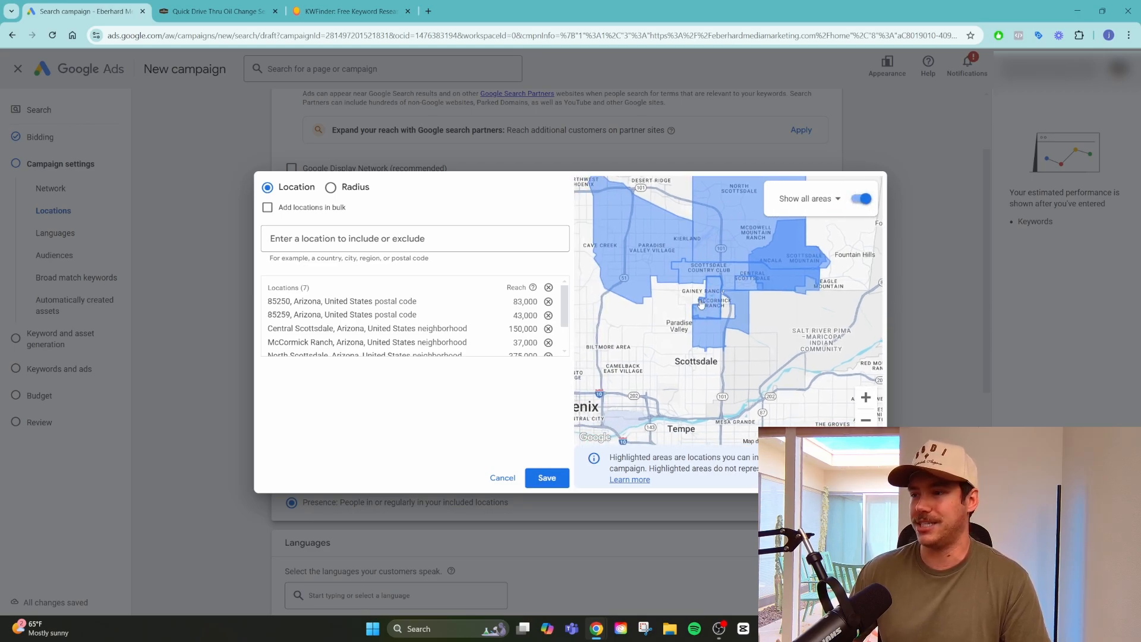
pyautogui.scroll(1, 693, 294)
pyautogui.click(702, 289)
pyautogui.click(657, 386)
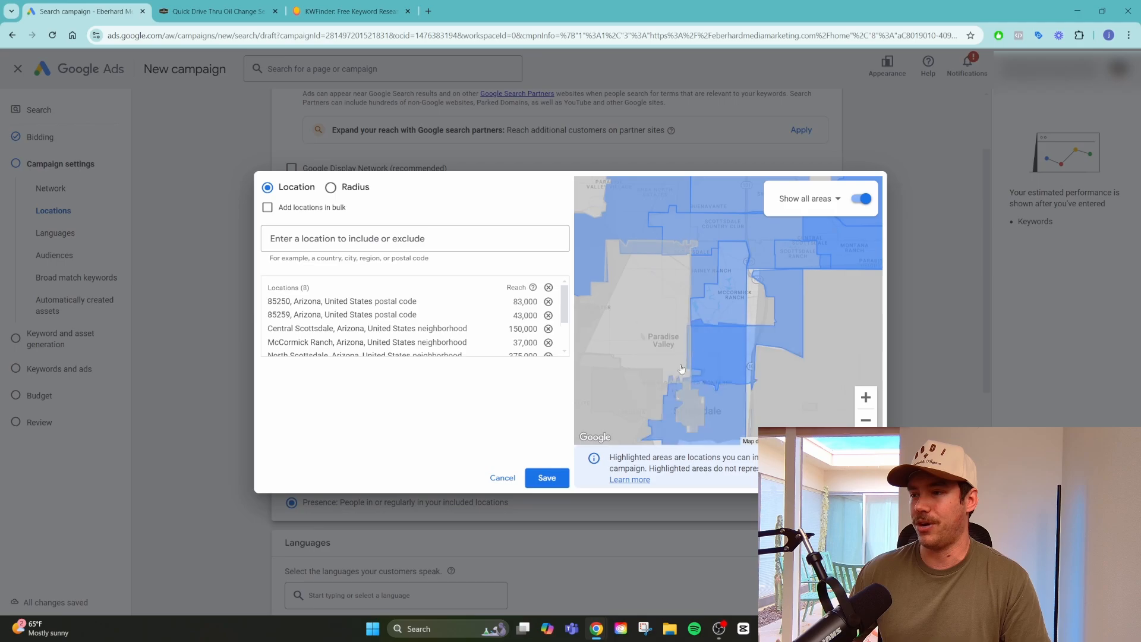
pyautogui.click(861, 200)
pyautogui.scroll(-4, 784, 346)
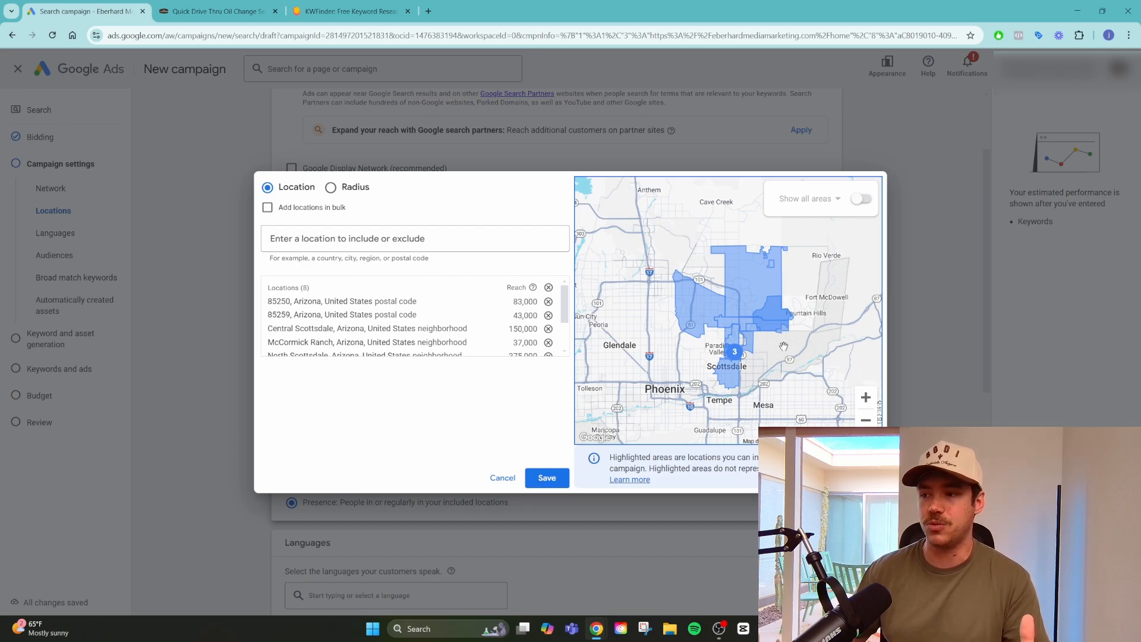
# Exclude the country of Mexico from the campaign's location targeting
pyautogui.click(390, 241)
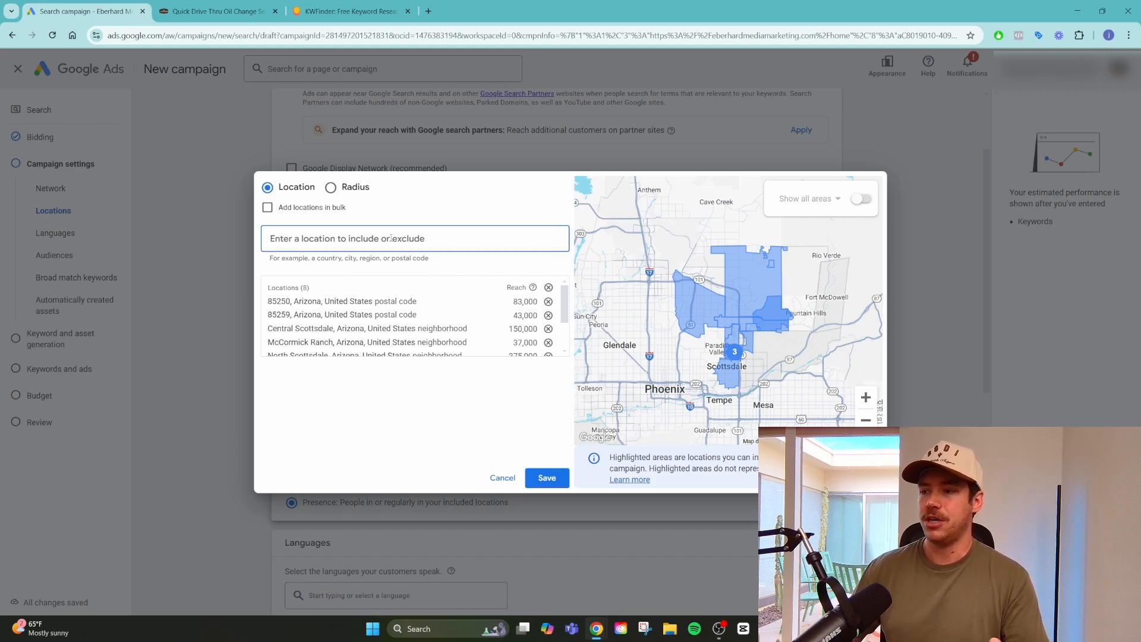
pyautogui.scroll(-2, 703, 368)
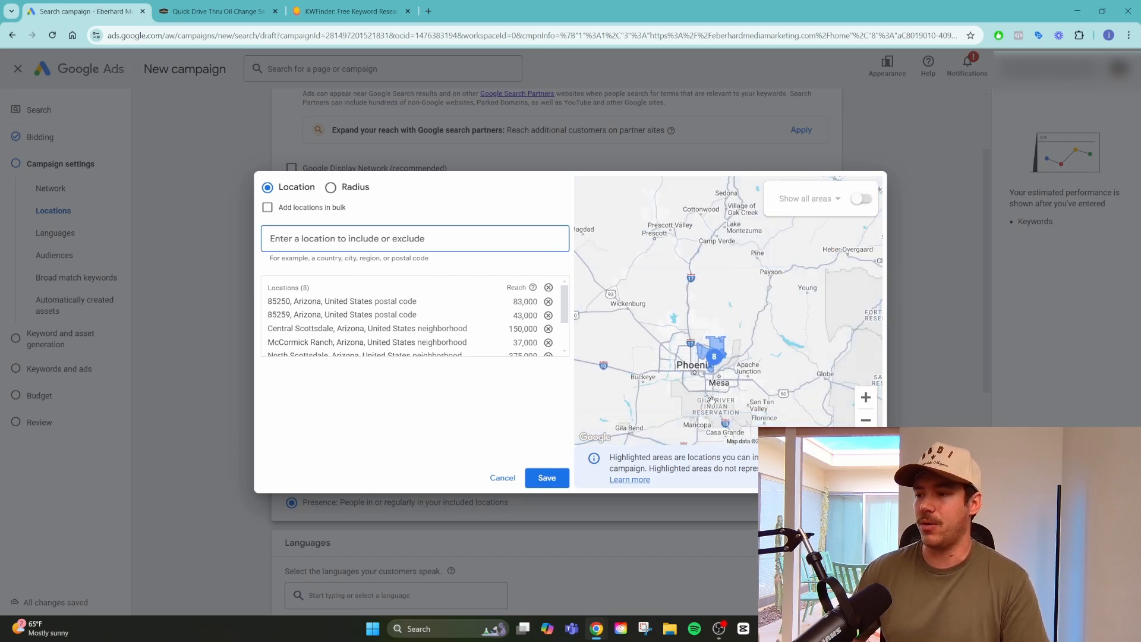
pyautogui.moveTo(717, 391); pyautogui.dragTo(720, 226)
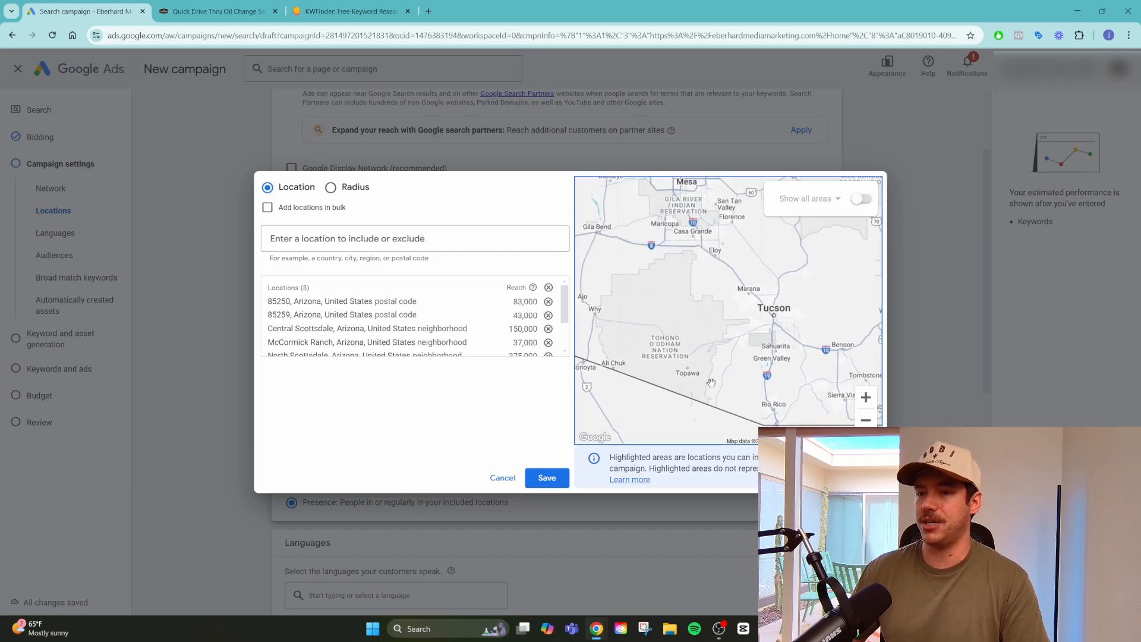
pyautogui.click(443, 235)
pyautogui.write('mexico')
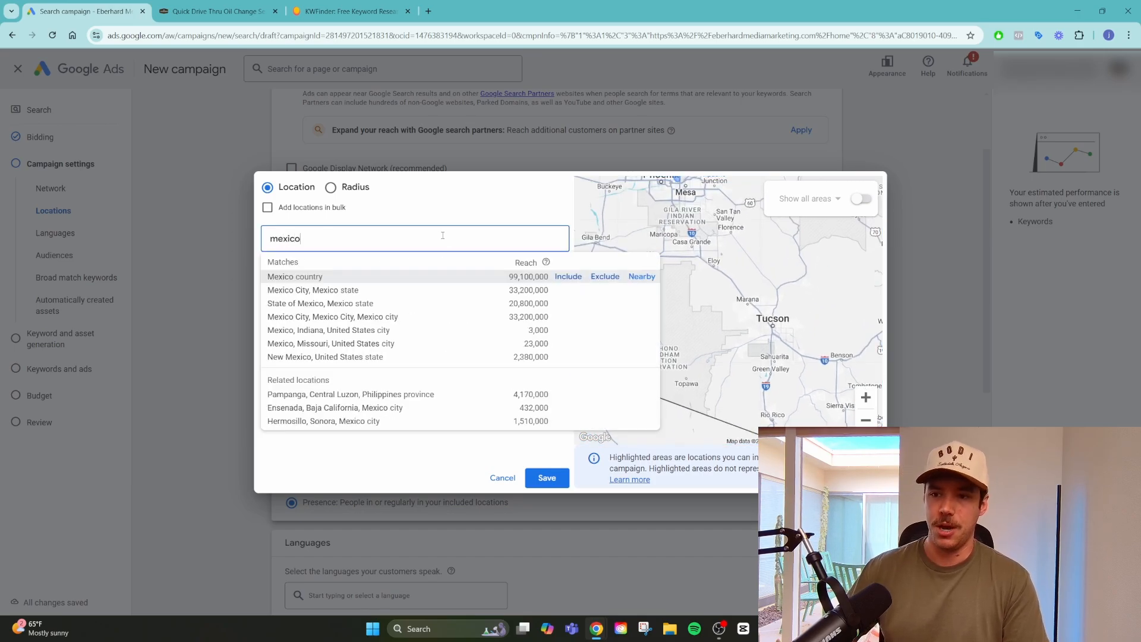
pyautogui.click(612, 277)
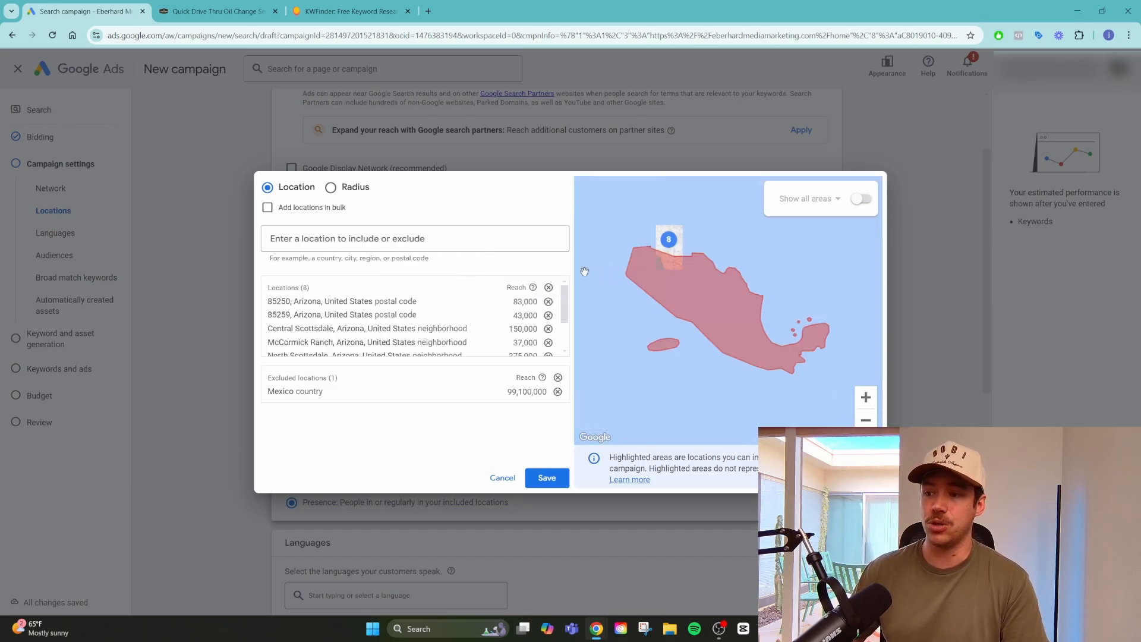
# Exclude the countries Canada and China from the location targeting
pyautogui.click(502, 243)
pyautogui.write('c')
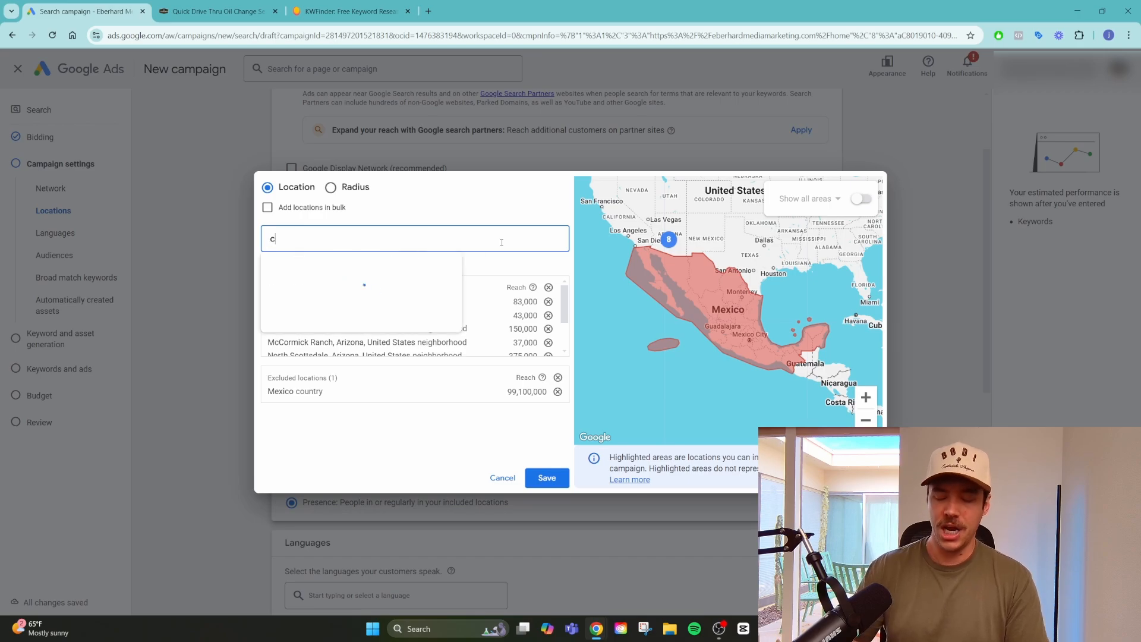
pyautogui.write('anada')
pyautogui.click(607, 275)
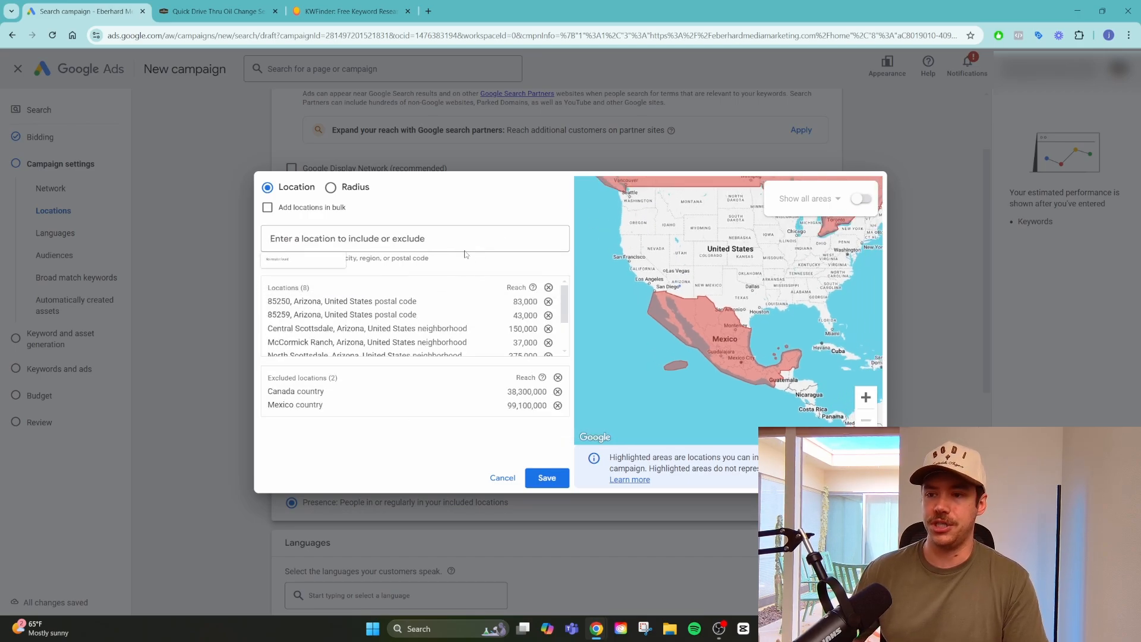
pyautogui.write('china')
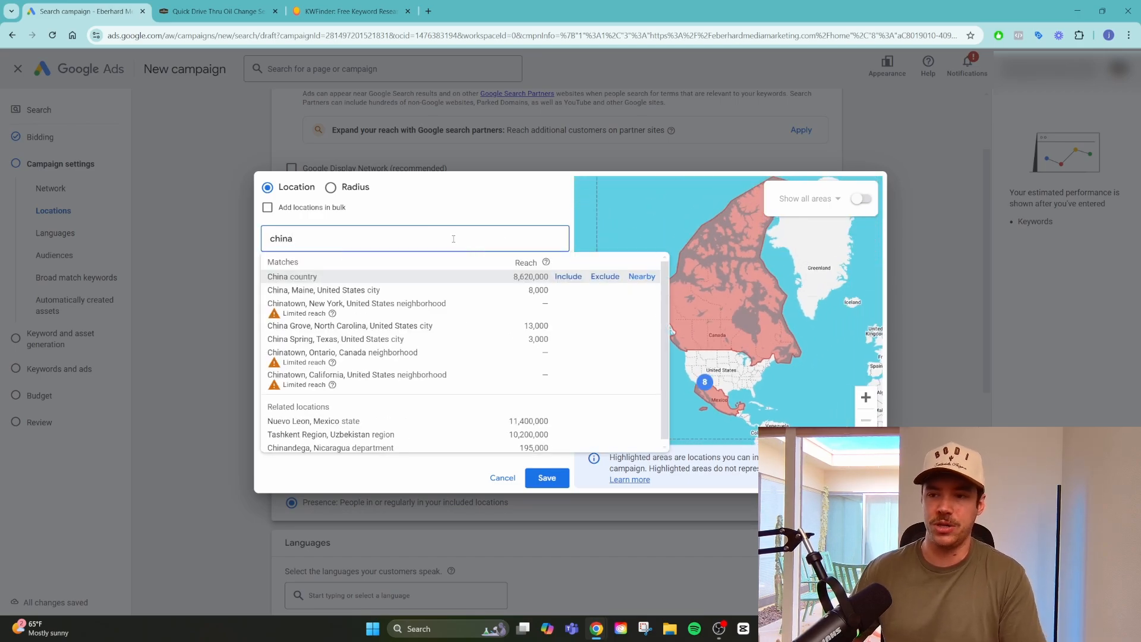
pyautogui.click(605, 277)
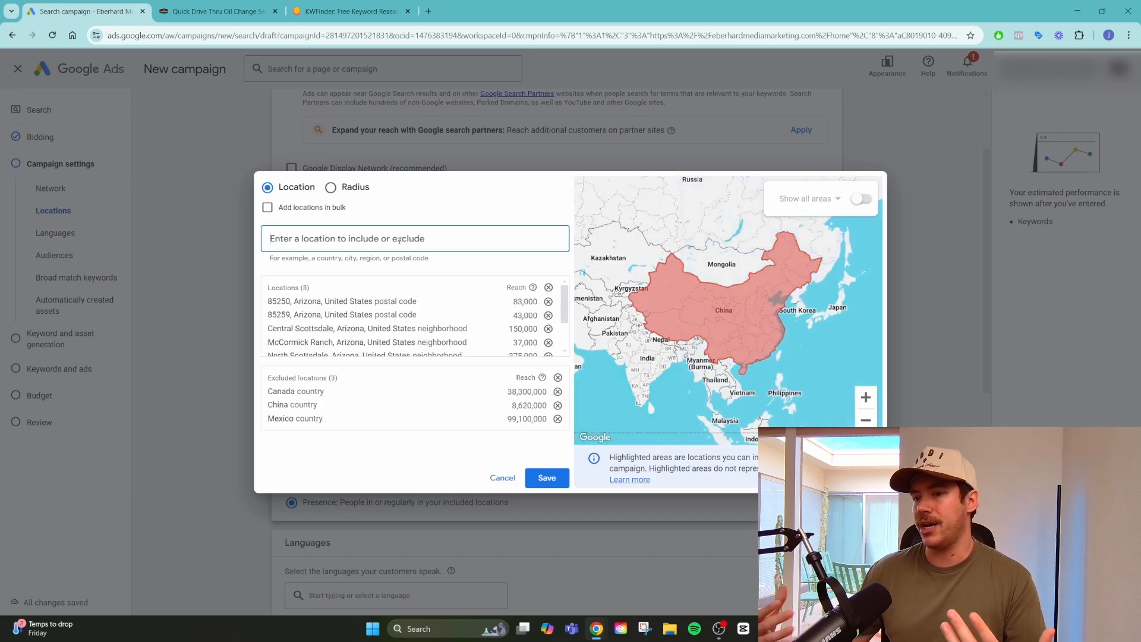
# Add the countries Pakistan and India to the excluded locations
pyautogui.write('paki')
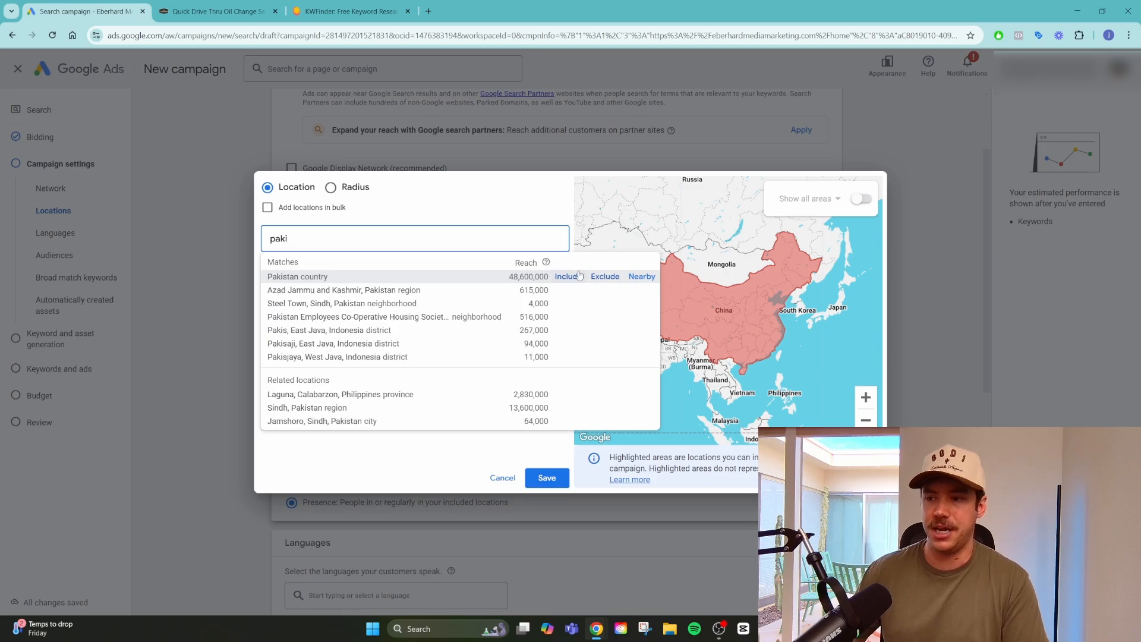
pyautogui.click(566, 273)
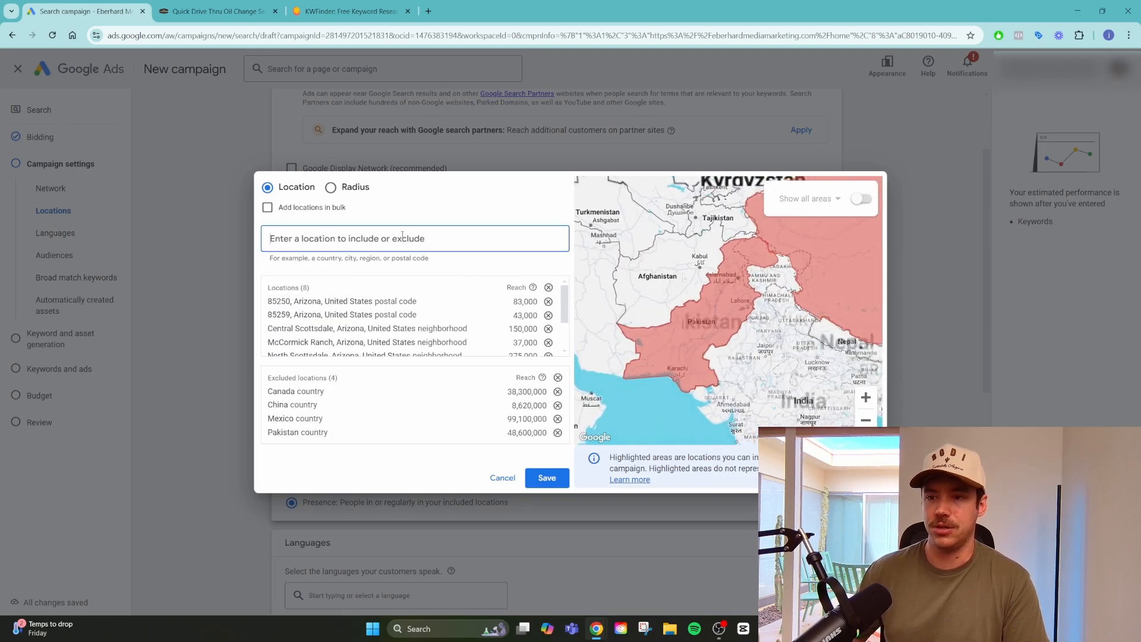
pyautogui.write('india')
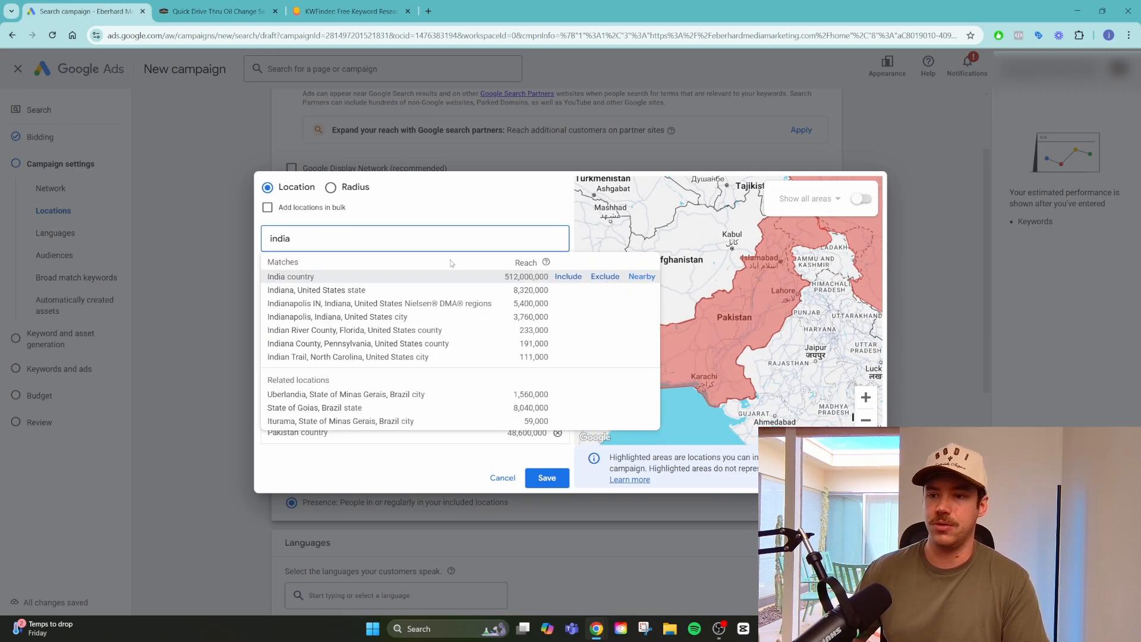
pyautogui.click(605, 276)
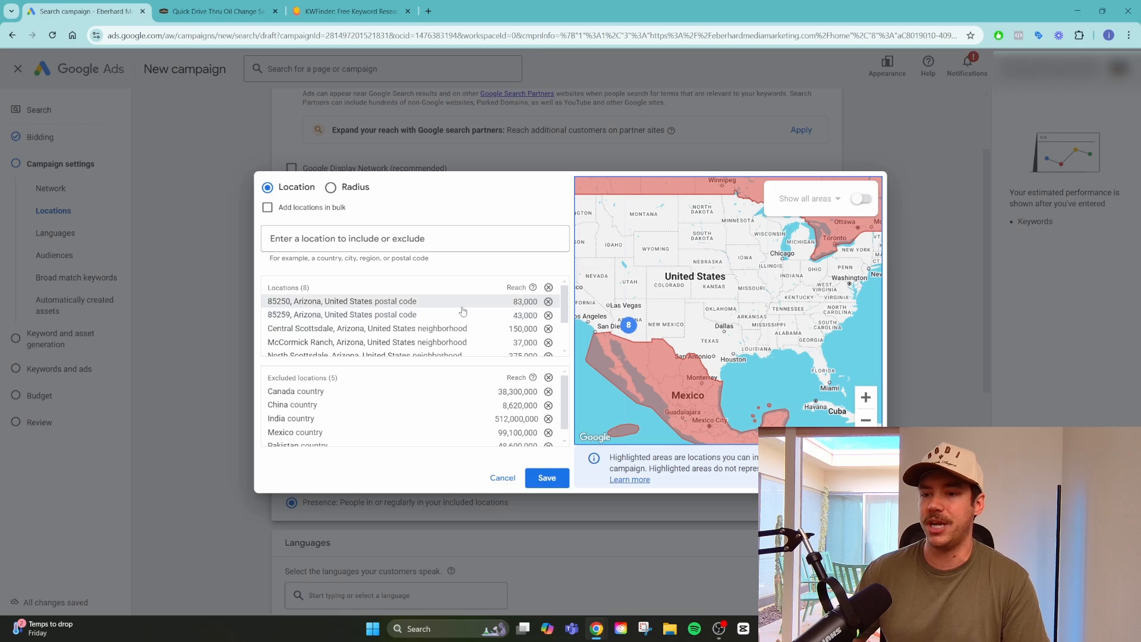
# Review the list of included locations and check the targeted Scottsdale areas on the map
pyautogui.scroll(-1, 463, 311)
pyautogui.scroll(1, 642, 338)
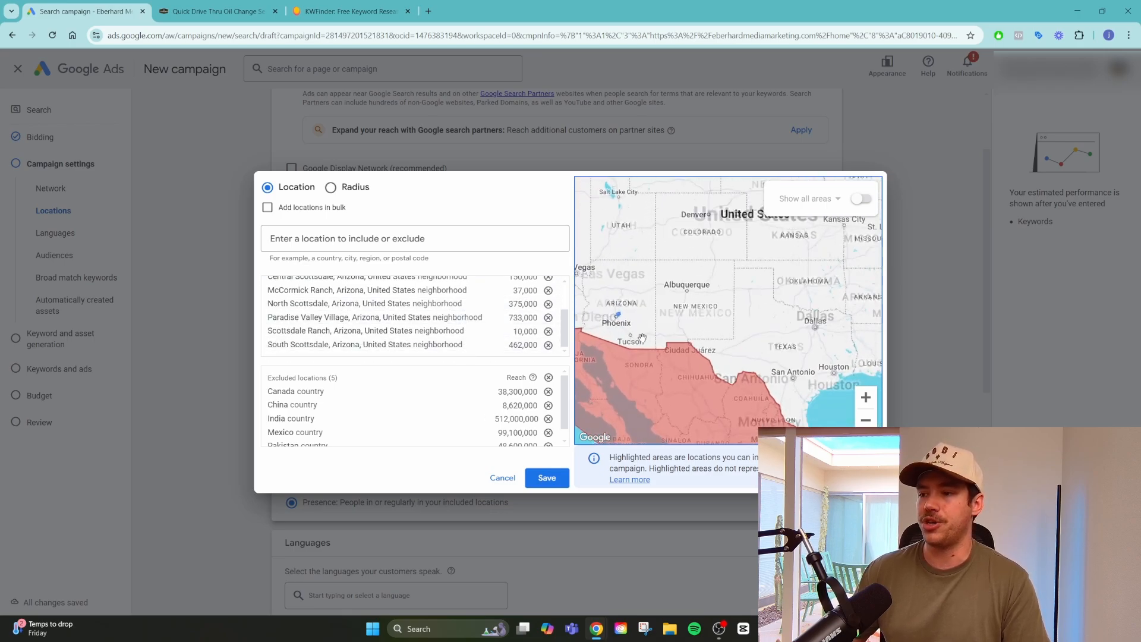
pyautogui.scroll(5, 643, 338)
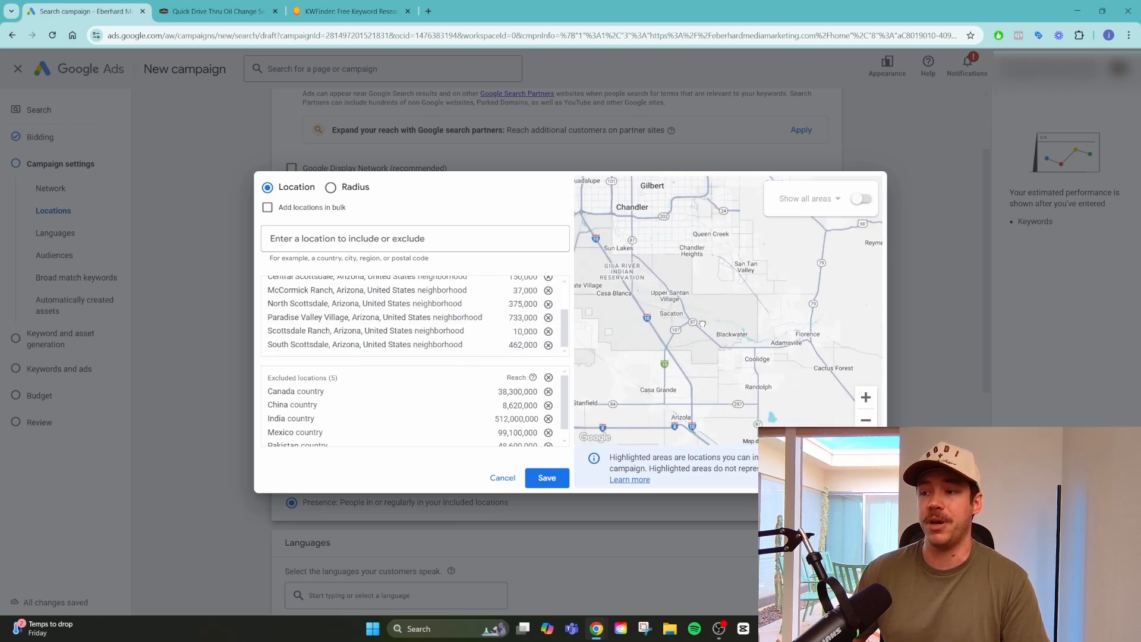
pyautogui.moveTo(702, 324); pyautogui.dragTo(659, 482)
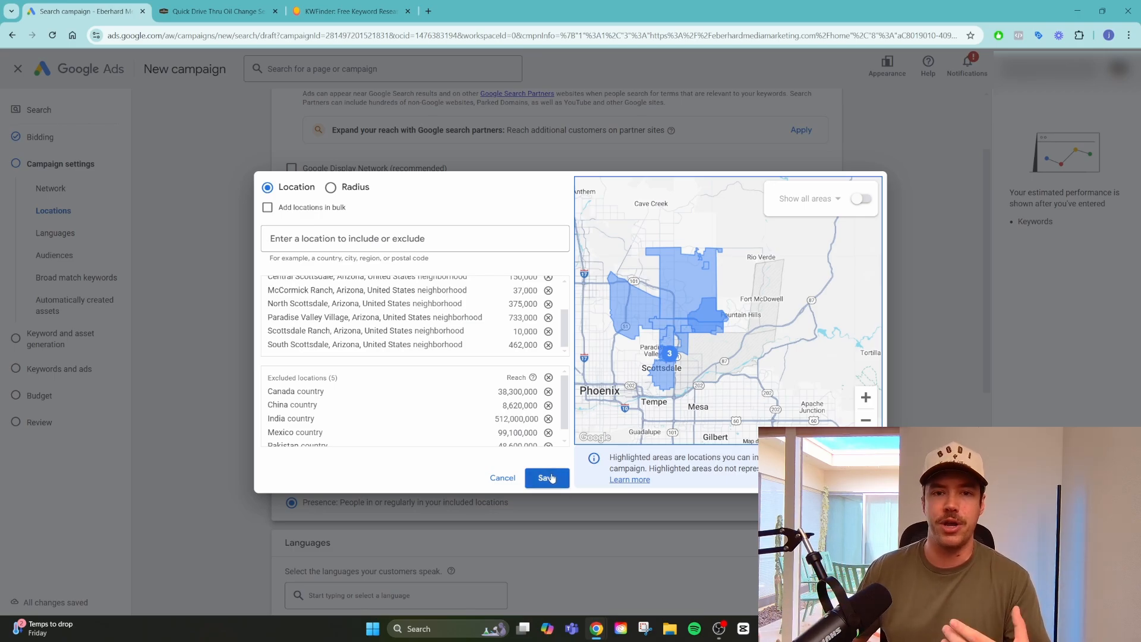
pyautogui.moveTo(687, 374); pyautogui.dragTo(754, 351)
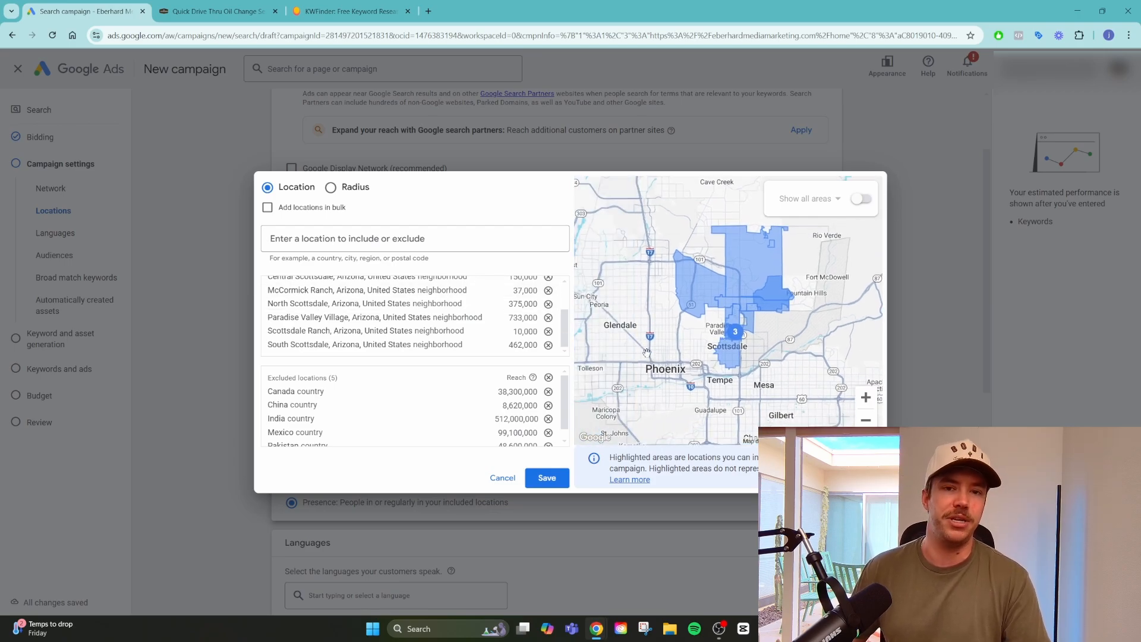
pyautogui.moveTo(629, 349); pyautogui.dragTo(682, 330)
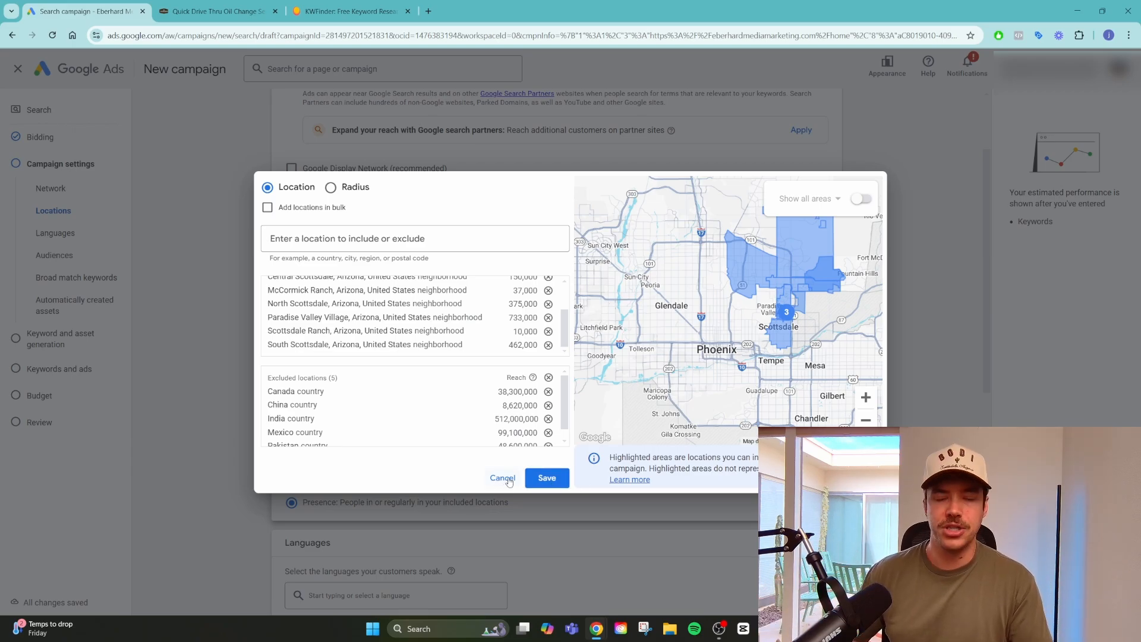
# Save the included and excluded locations for the campaign
pyautogui.click(547, 480)
pyautogui.scroll(-9, 547, 479)
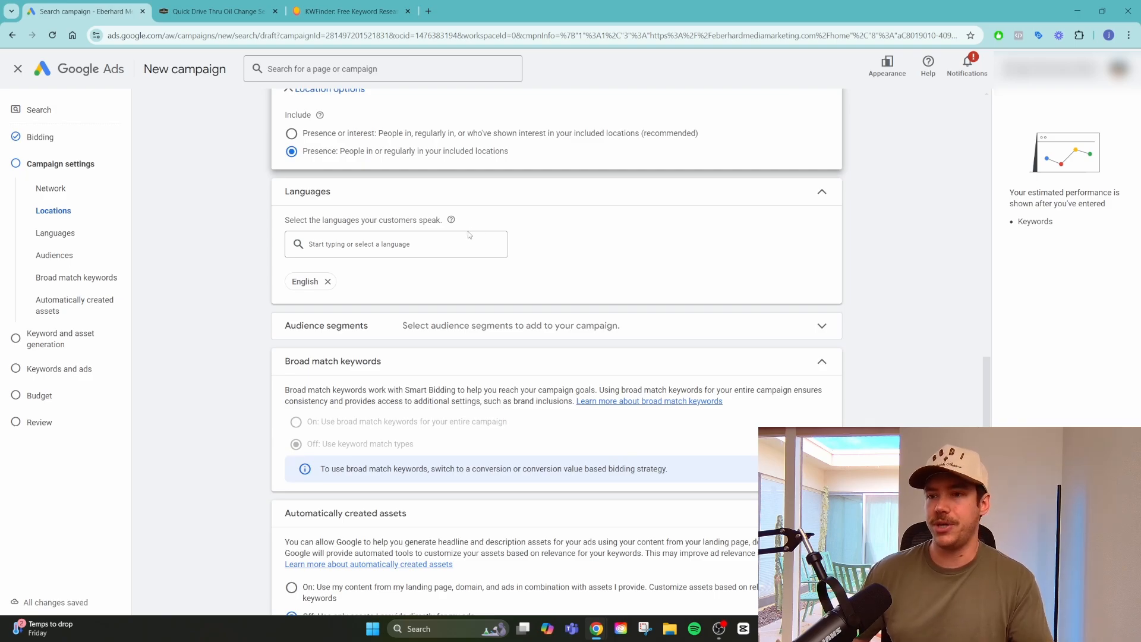
pyautogui.scroll(-3, 559, 314)
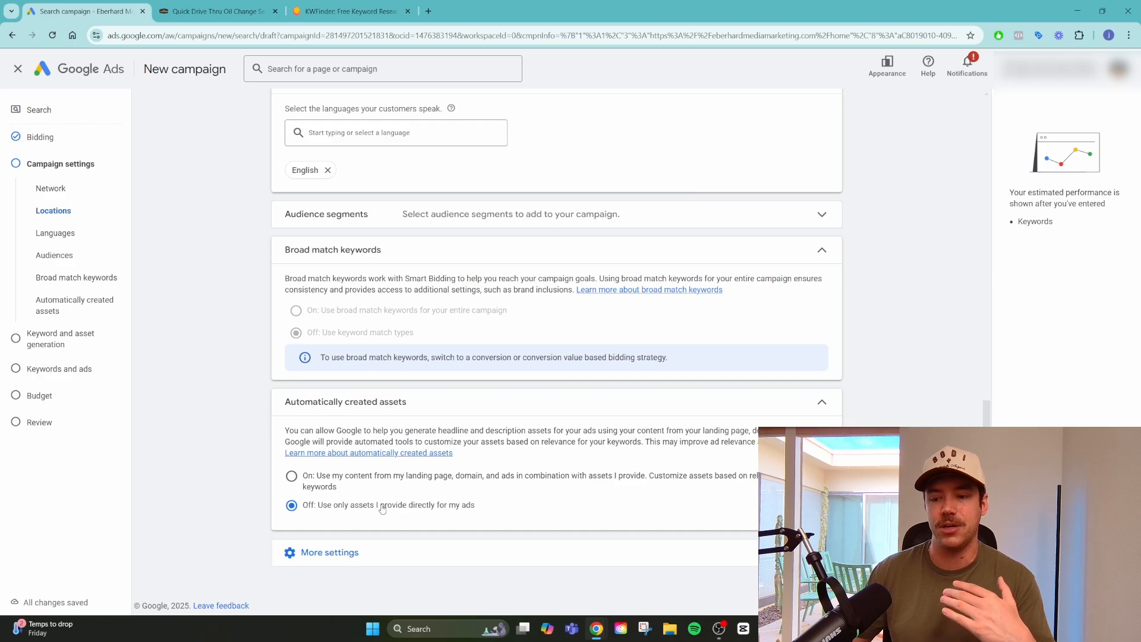
# Expand the additional campaign settings and inspect the brand exclusion options without adding a brand list
pyautogui.click(384, 554)
pyautogui.scroll(-2, 504, 505)
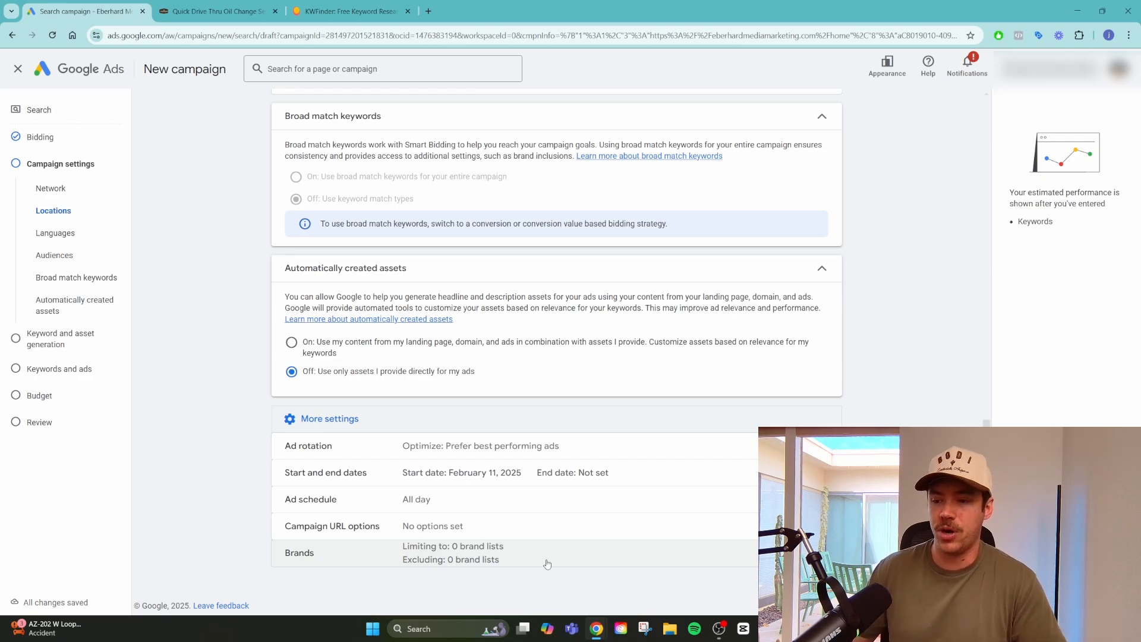
pyautogui.click(572, 558)
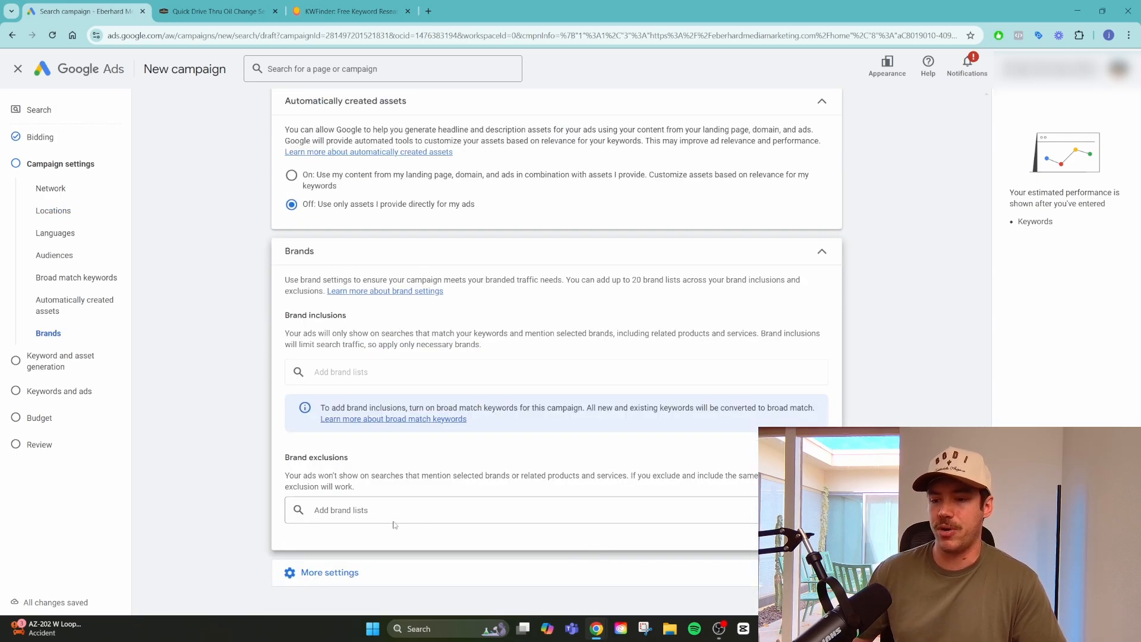
pyautogui.click(415, 511)
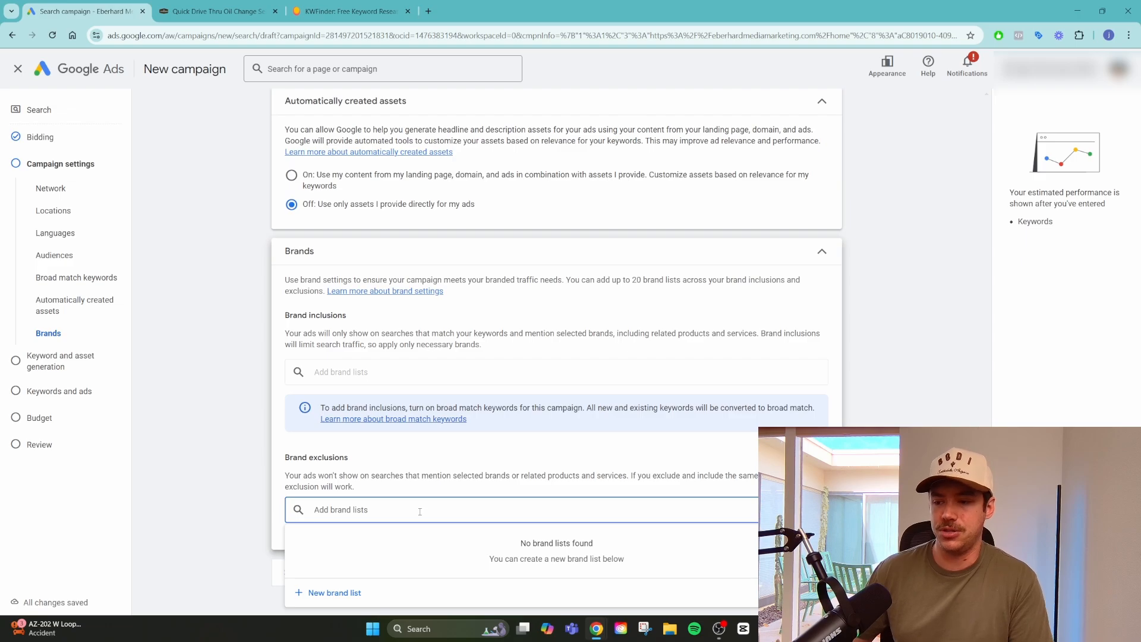
pyautogui.click(903, 496)
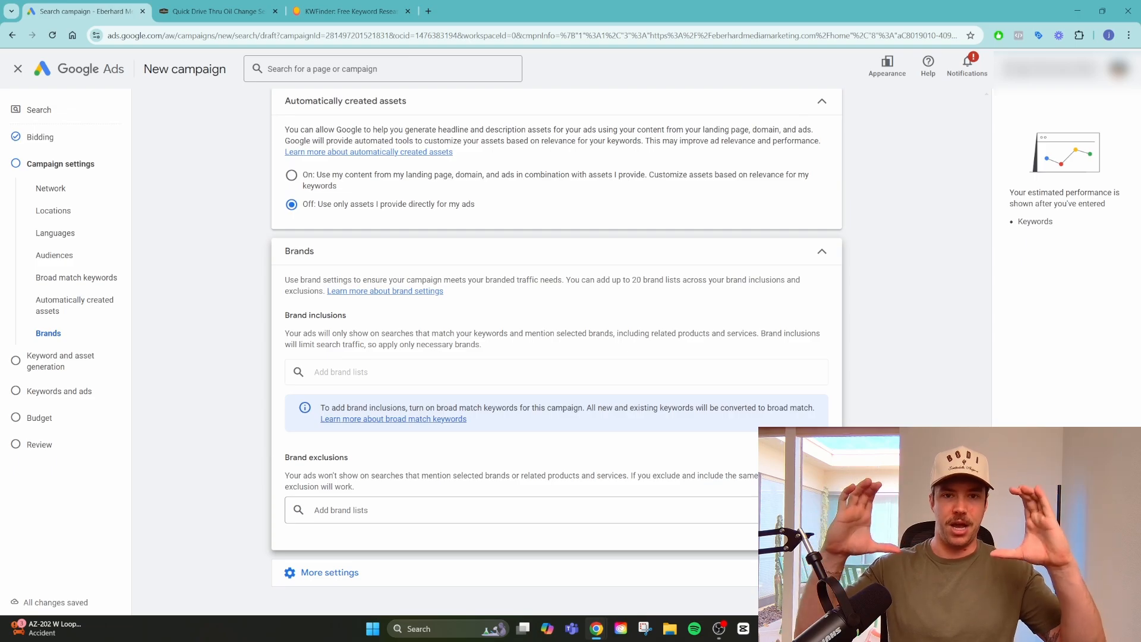
# Finish the campaign settings and skip the AI keyword and asset generation stage
pyautogui.scroll(-1, 491, 353)
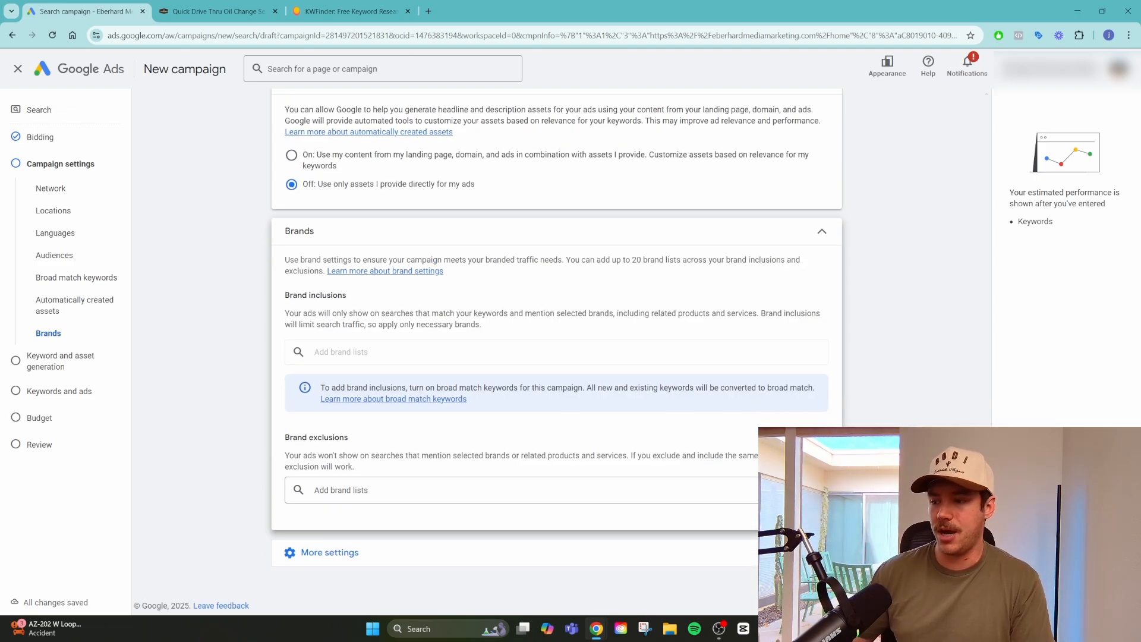
pyautogui.click(823, 589)
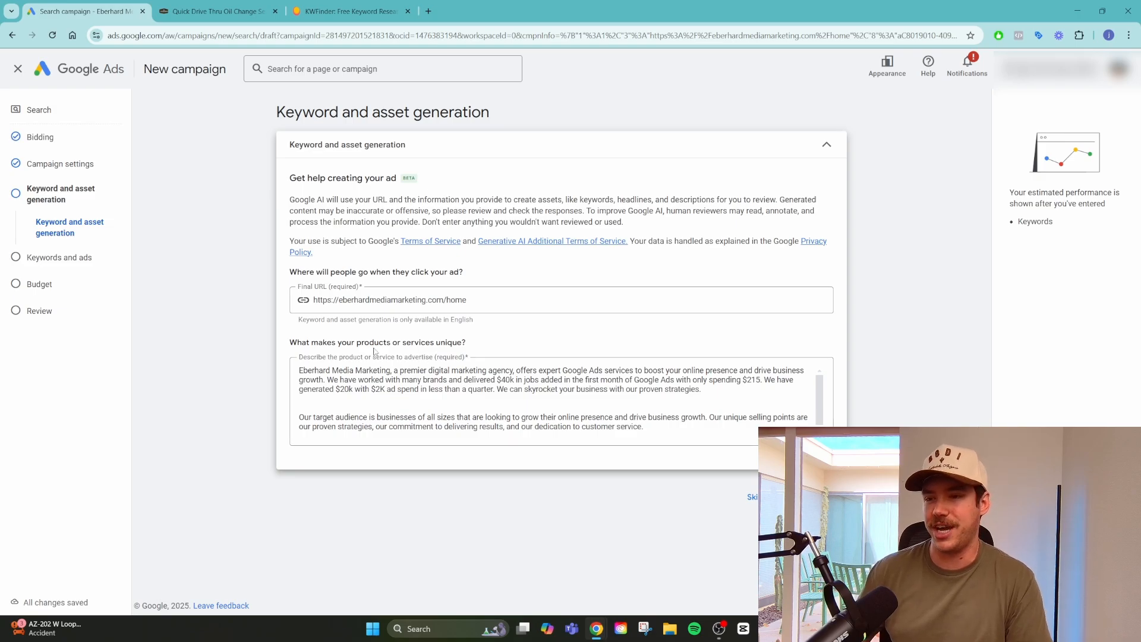
pyautogui.moveTo(652, 427); pyautogui.dragTo(425, 371)
pyautogui.click(420, 379)
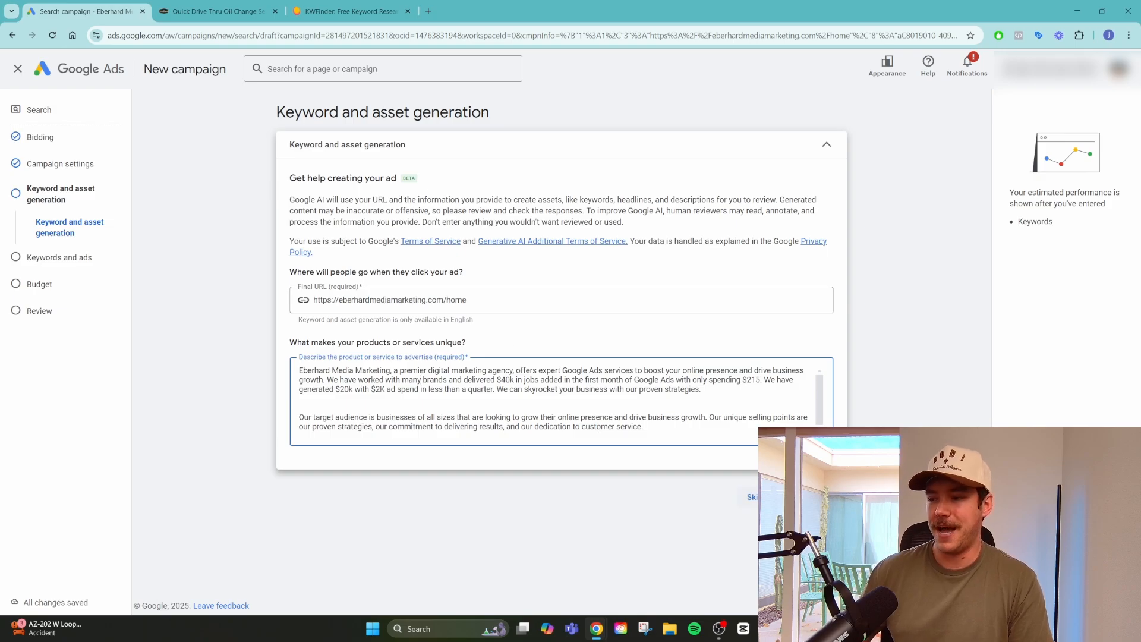
pyautogui.click(753, 498)
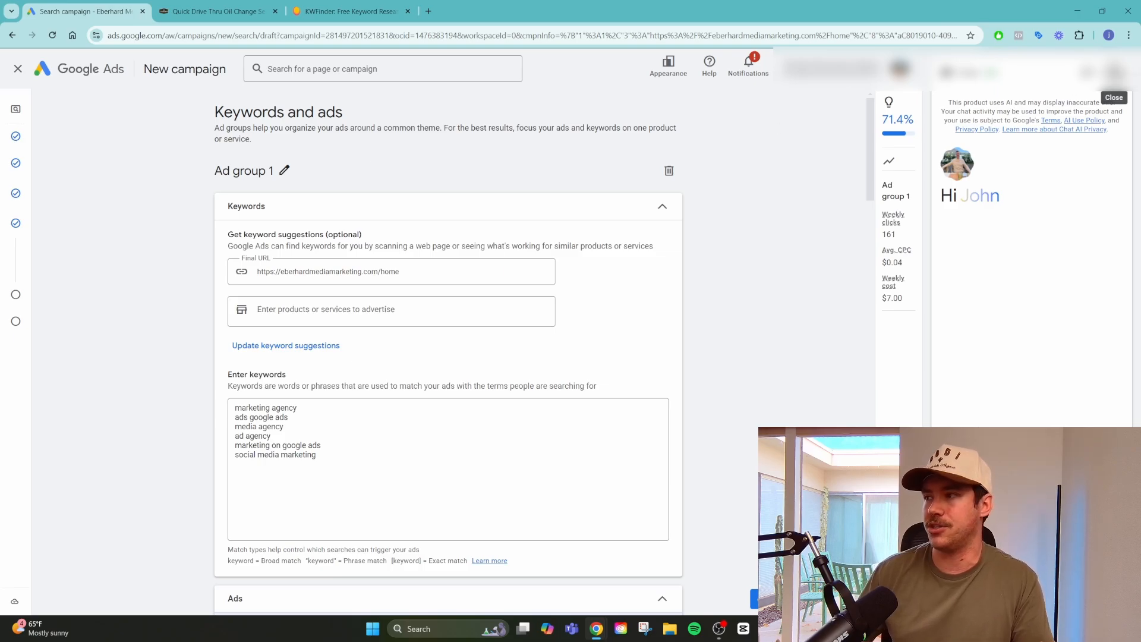
# Close the chat assistant and rename the ad group to "Oil Change - [P/E]"
pyautogui.click(1115, 72)
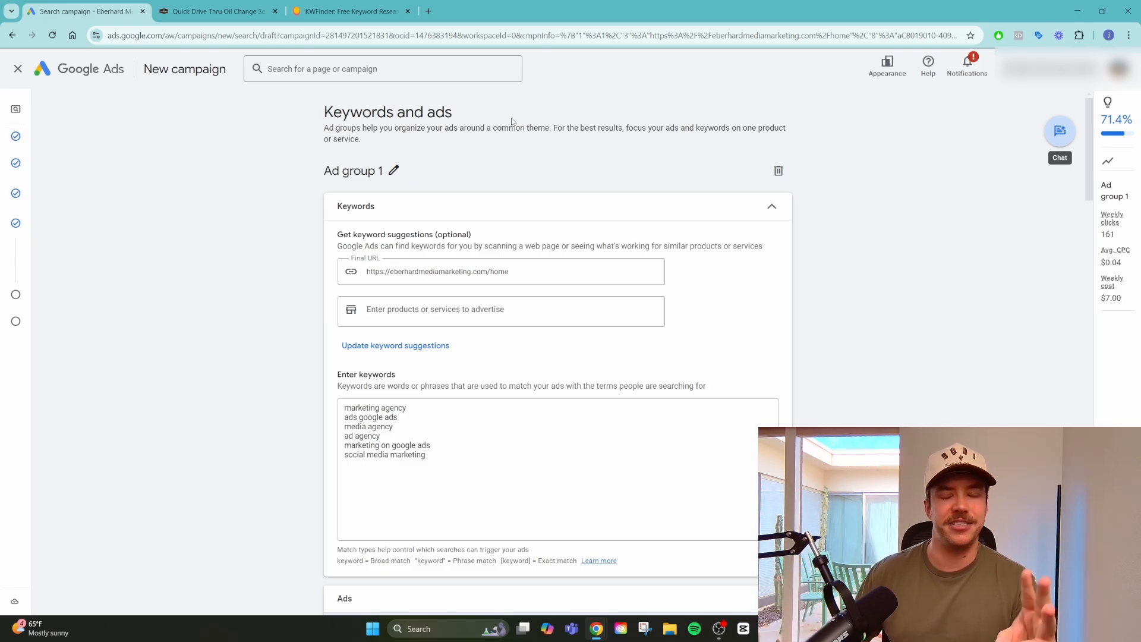
pyautogui.click(394, 170)
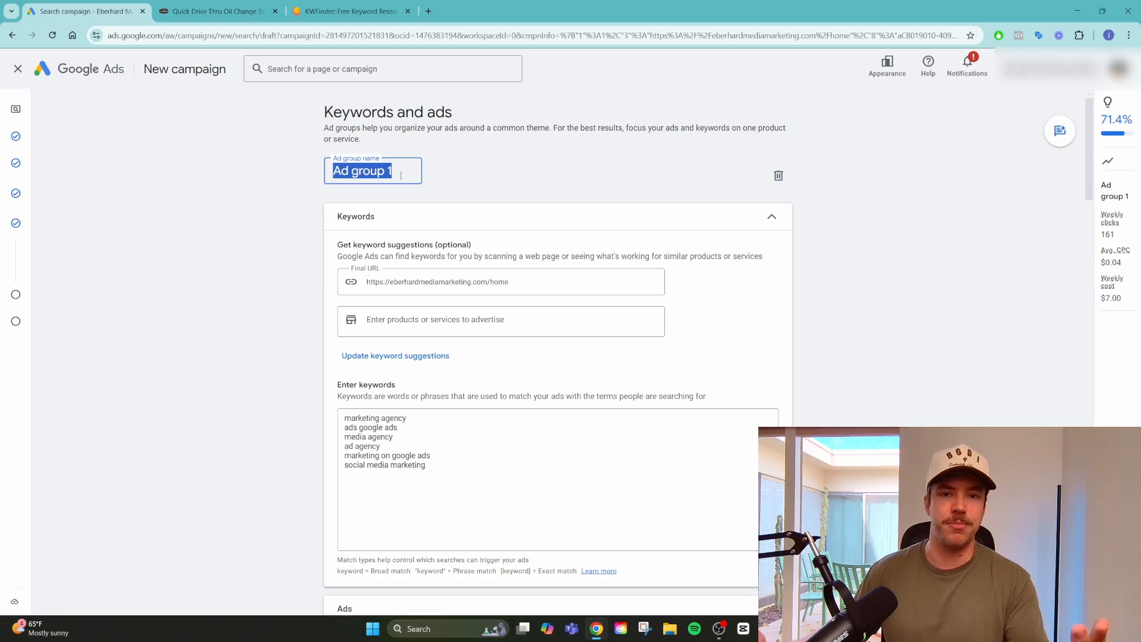
pyautogui.write('Oil Change')
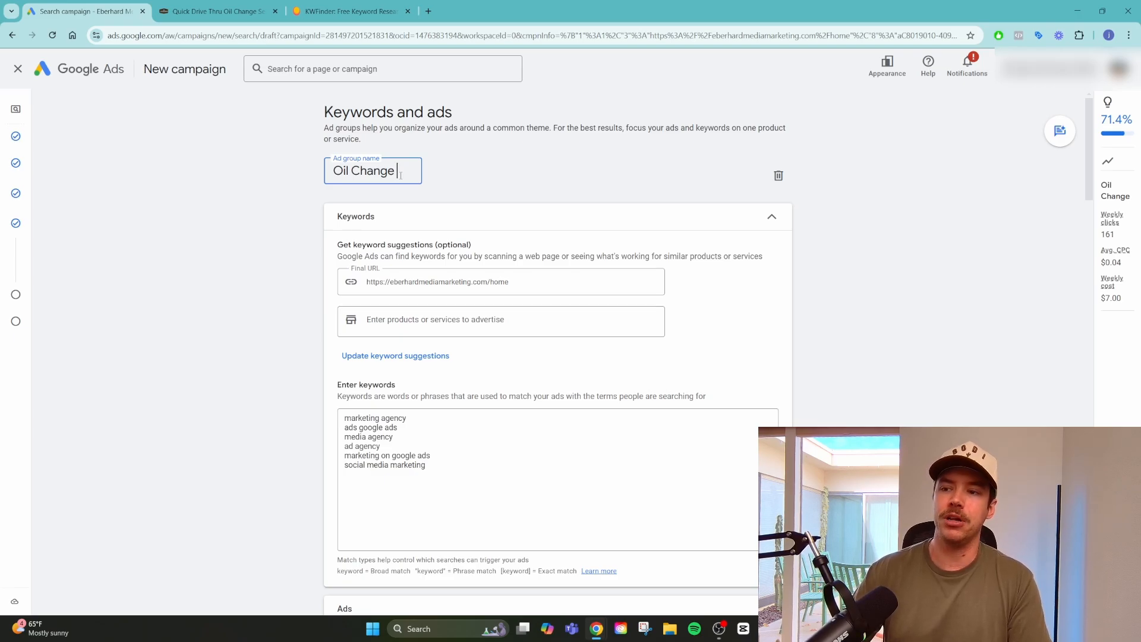
pyautogui.write('-')
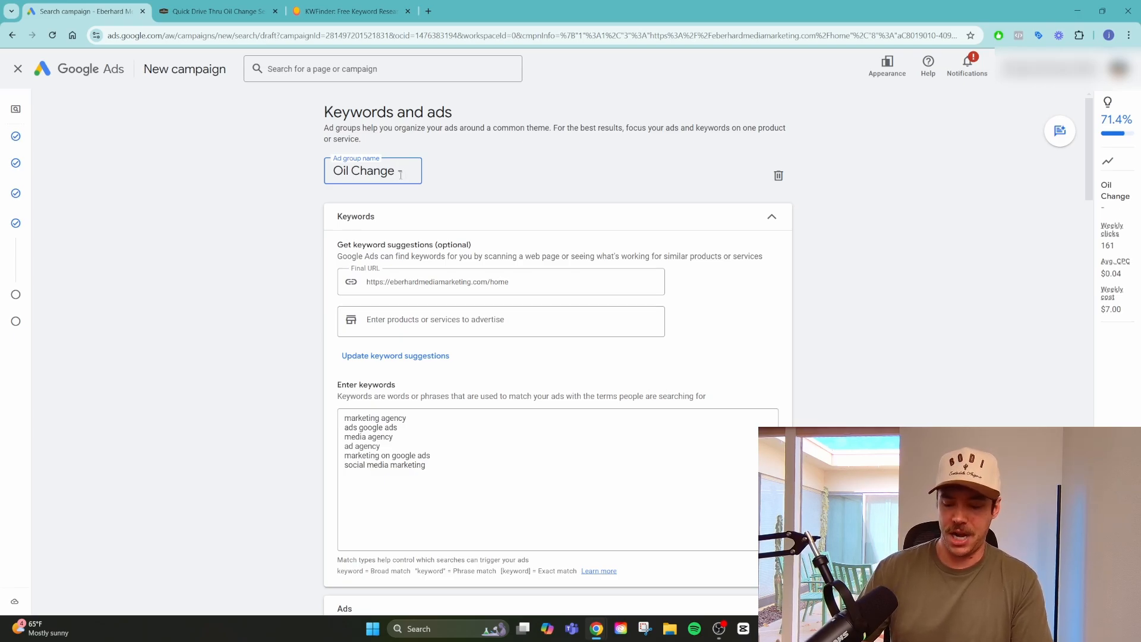
pyautogui.write(' [P/')
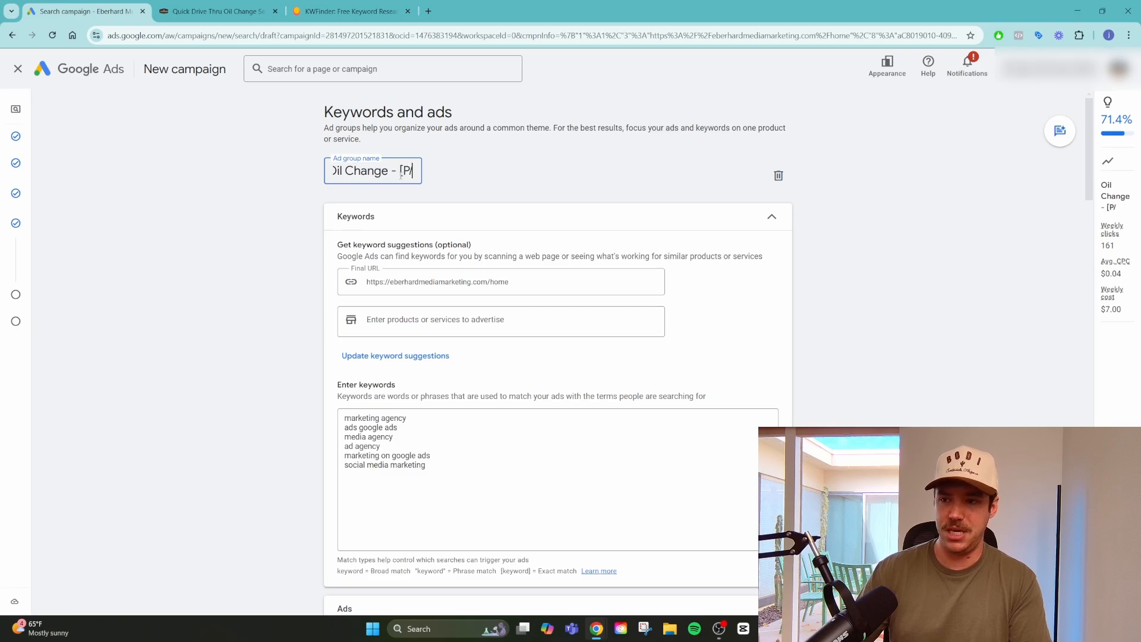
pyautogui.write('E]')
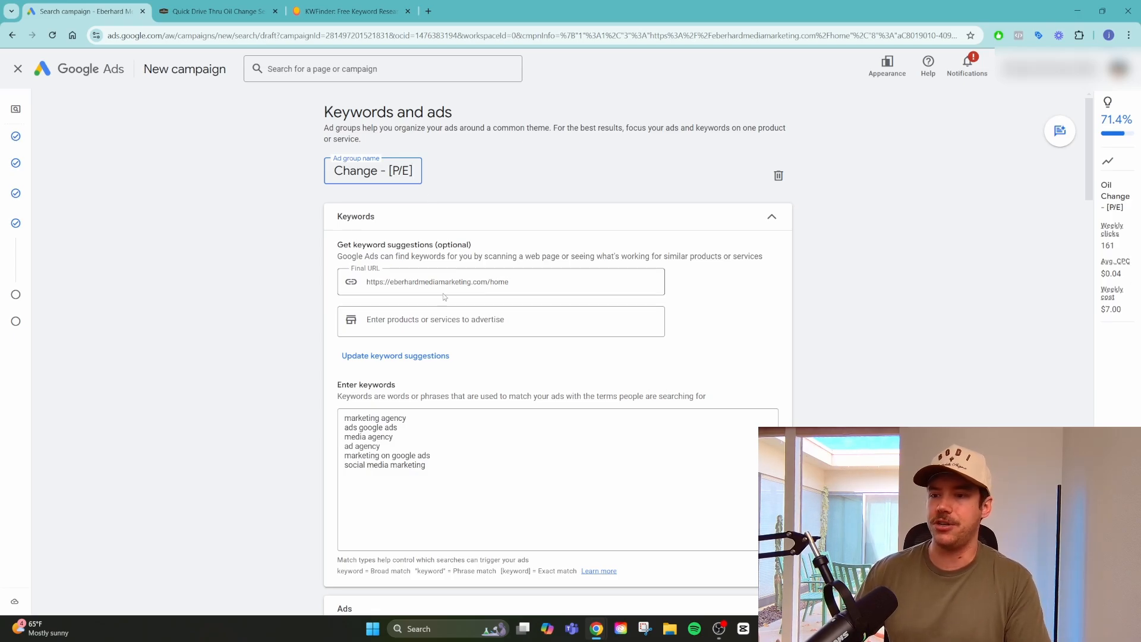
# Delete all the pre-filled marketing keywords from the ad group's keyword list
pyautogui.scroll(-1, 457, 368)
pyautogui.scroll(-1, 451, 378)
pyautogui.moveTo(447, 359); pyautogui.dragTo(328, 311)
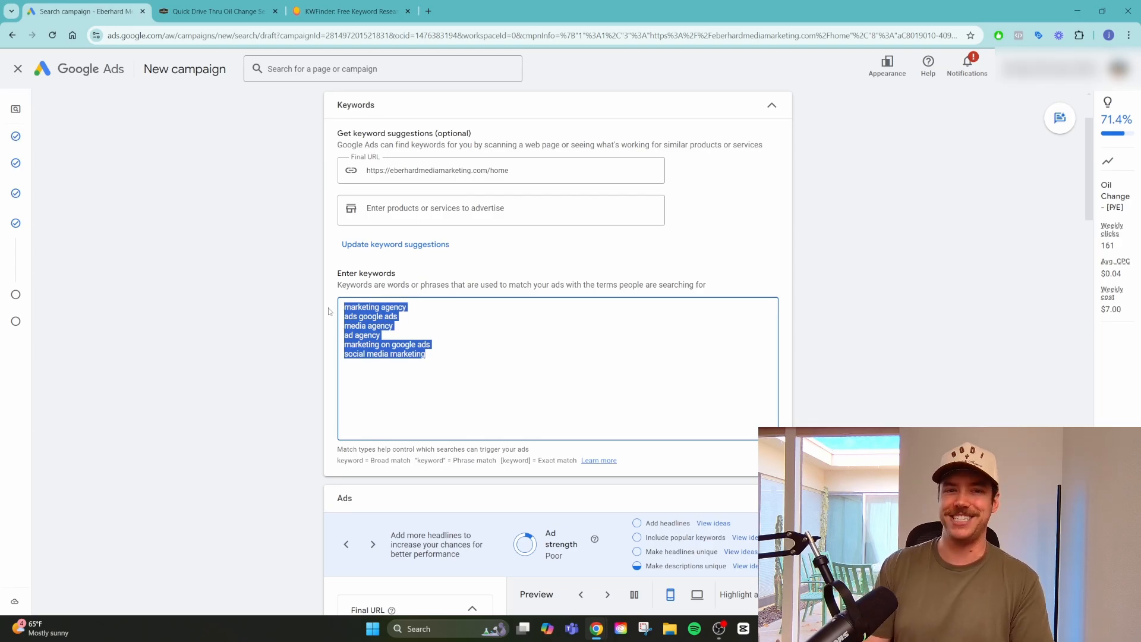
pyautogui.press('BackSpace')
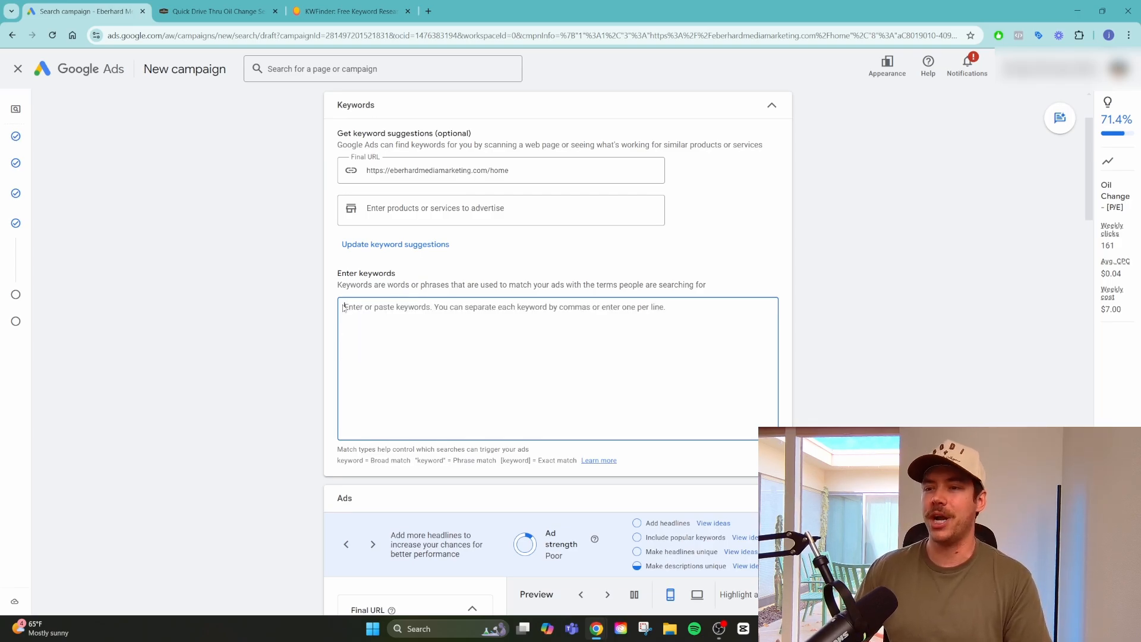
pyautogui.scroll(2, 343, 309)
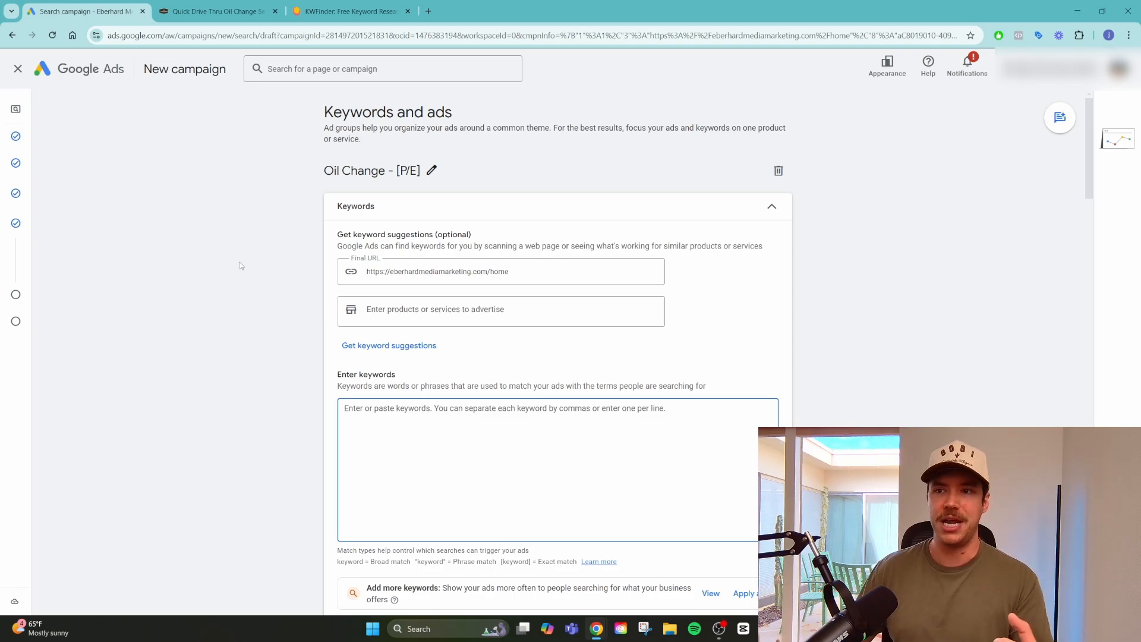
# Switch to KWFinder and search for the keyword "oil change near me"
pyautogui.click(320, 21)
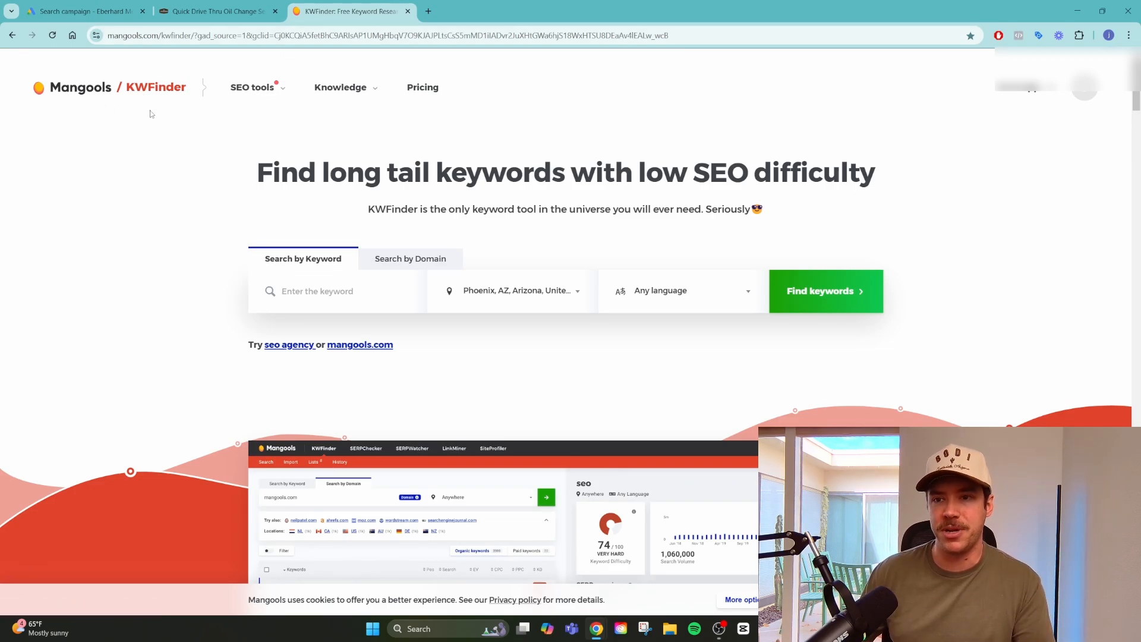
pyautogui.click(278, 295)
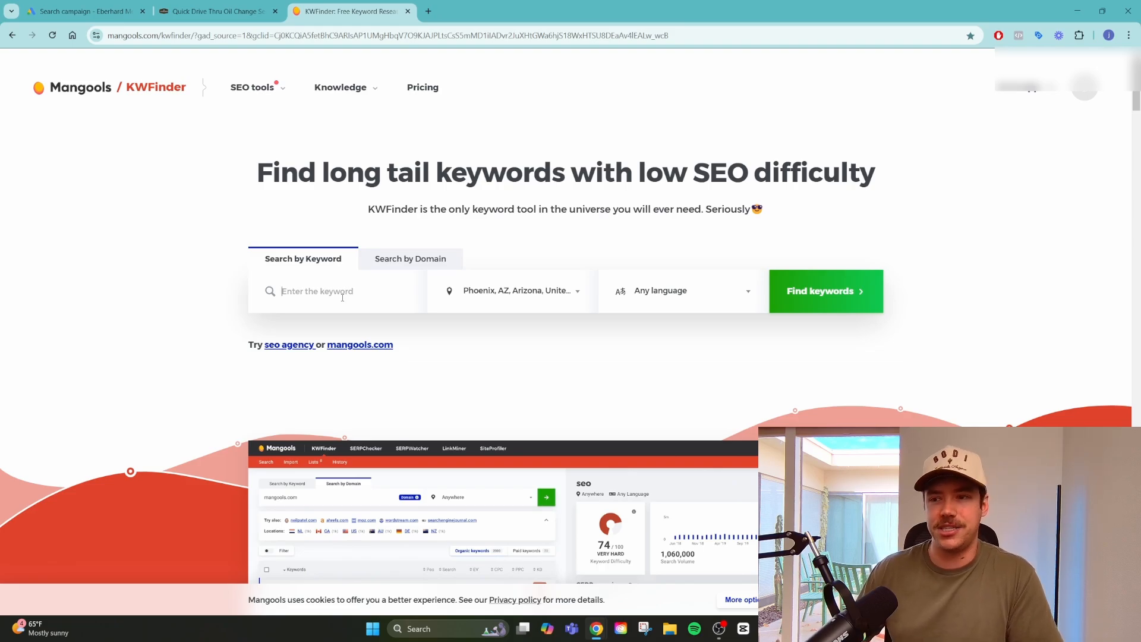
pyautogui.write('oi')
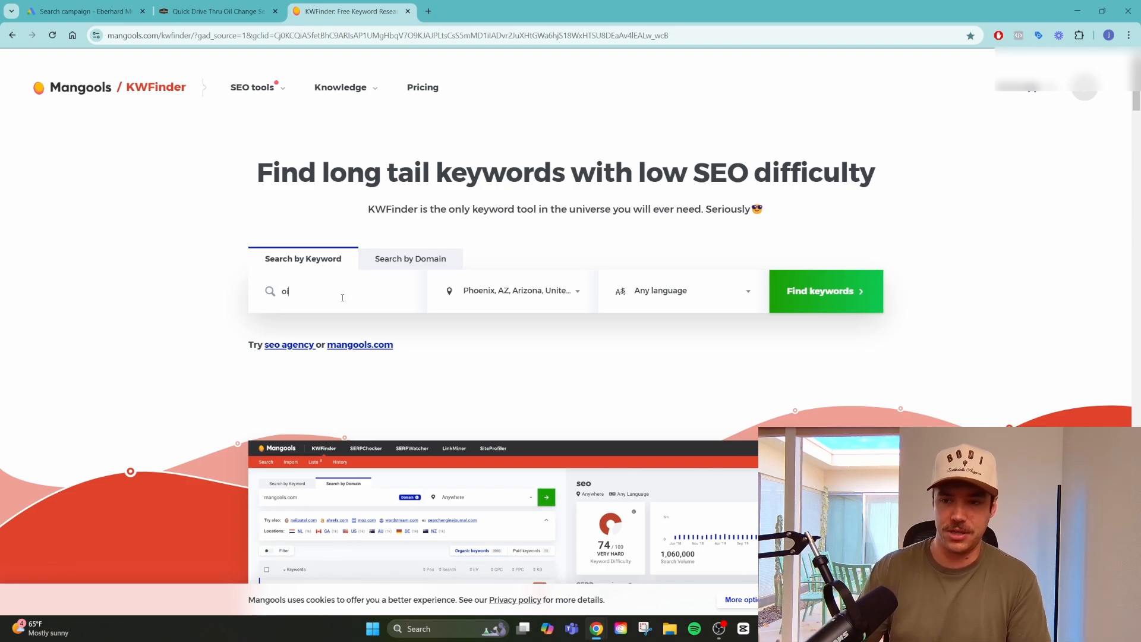
pyautogui.write('l change near me')
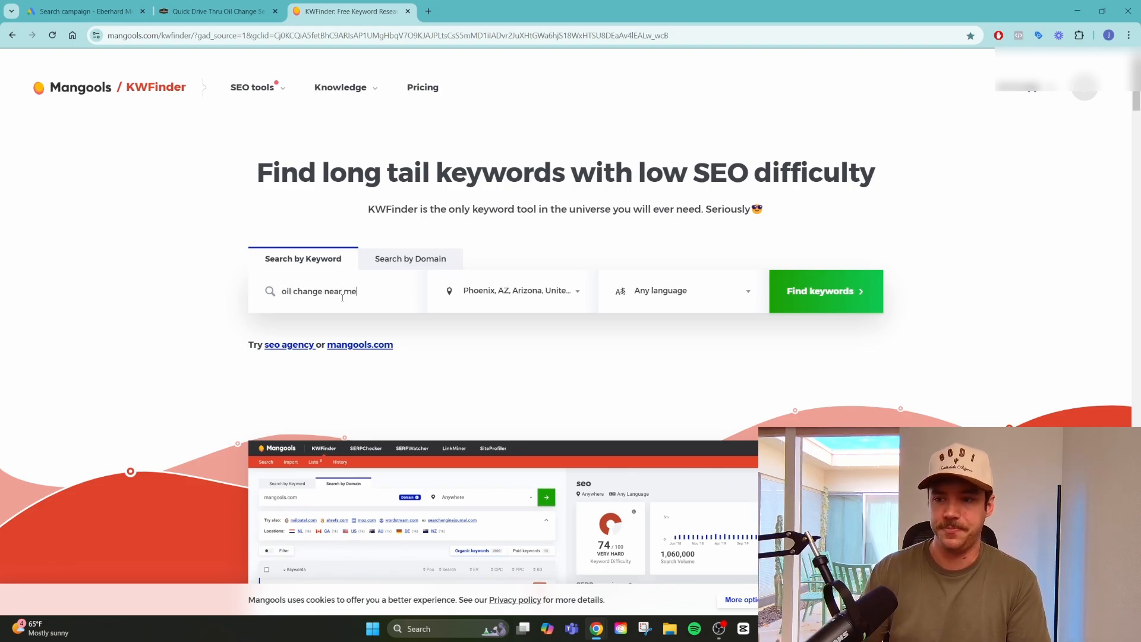
pyautogui.press('Return')
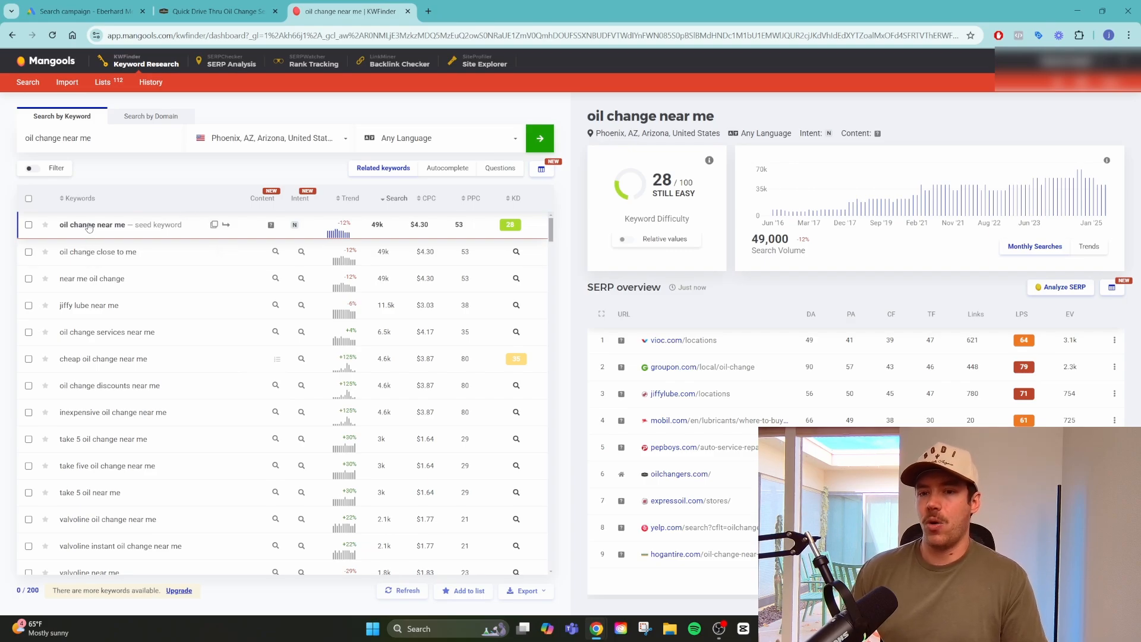
# Return to the Google Ads campaign and add the exact match keyword [oil change near me]
pyautogui.click(102, 11)
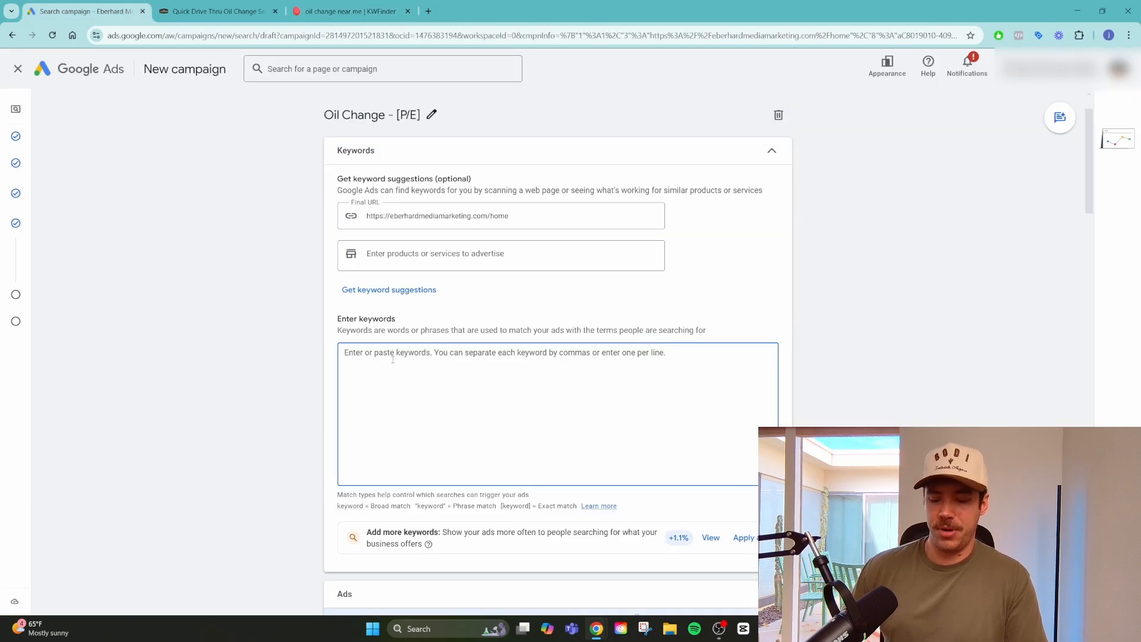
pyautogui.write('[oil c')
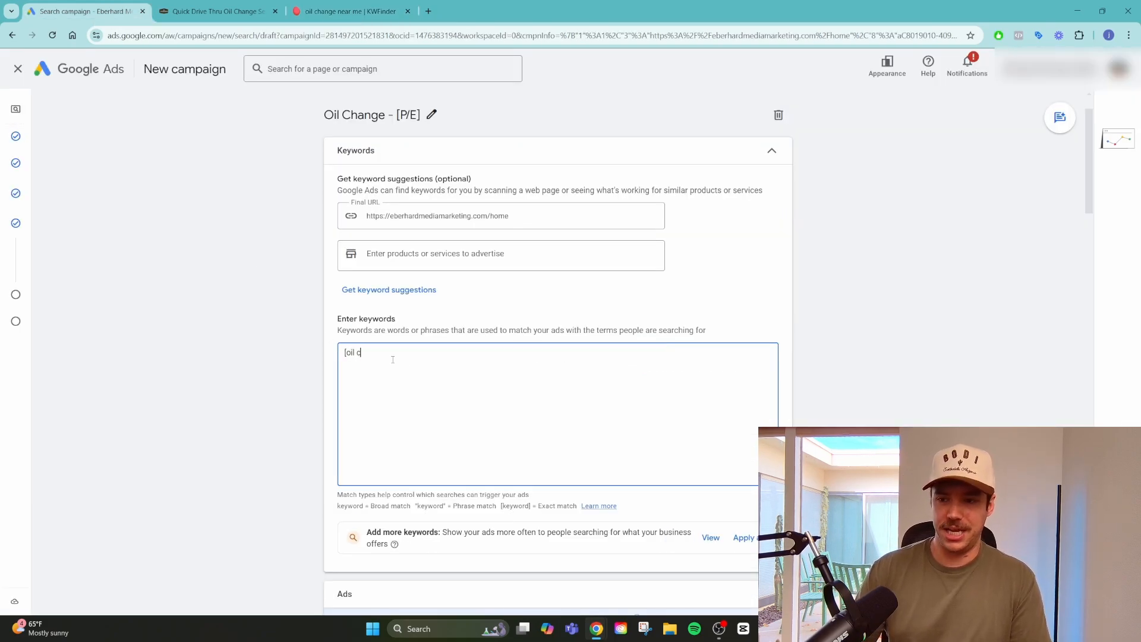
pyautogui.write('hange near me]')
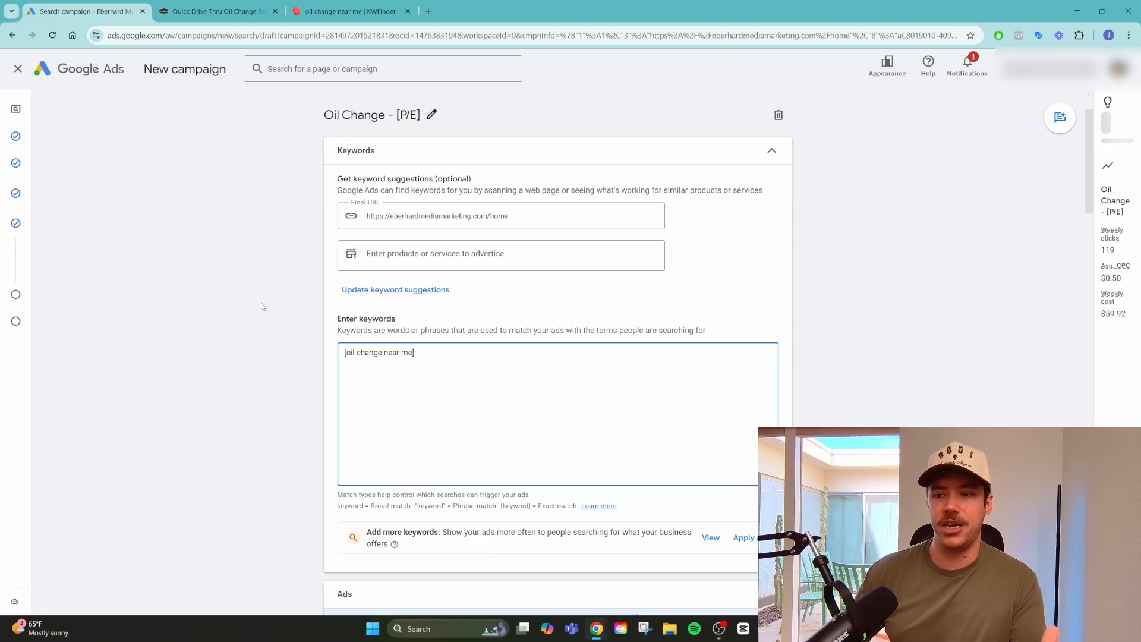
pyautogui.moveTo(342, 353); pyautogui.dragTo(355, 353)
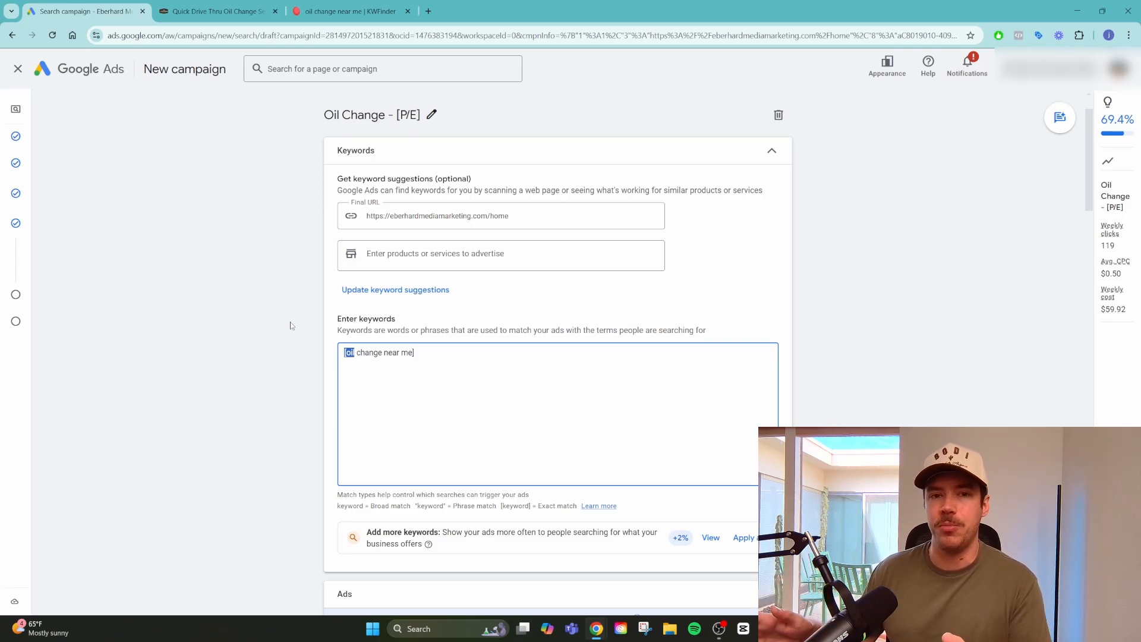
pyautogui.click(441, 351)
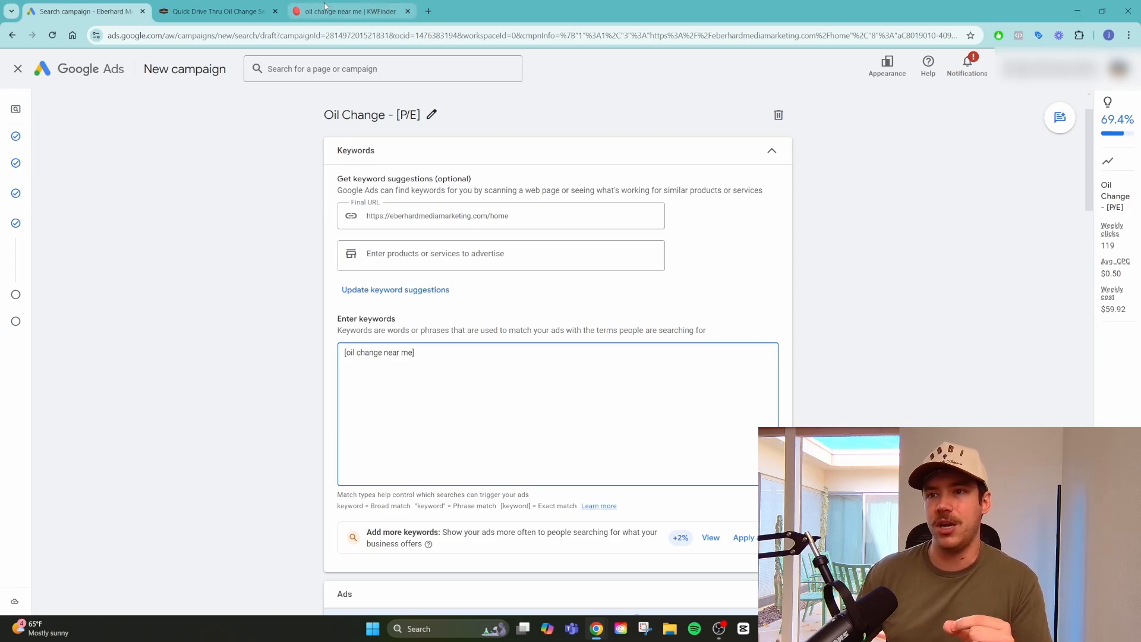
pyautogui.click(350, 12)
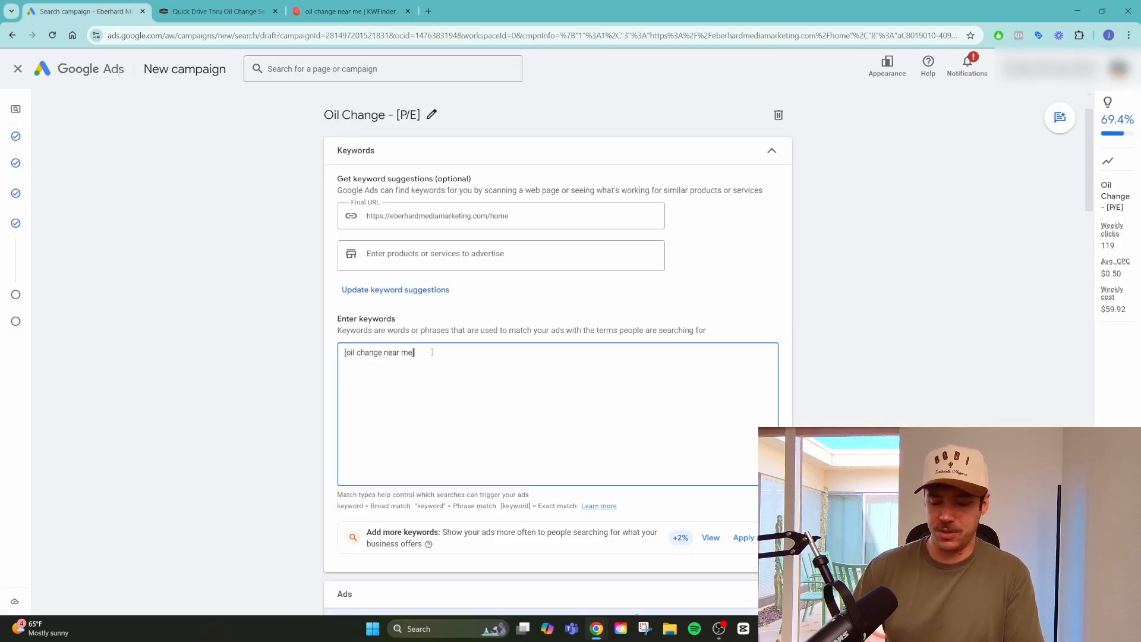
# Add the phrase match keyword "oil change near me" on a new line below the exact match keyword
pyautogui.press('Return')
pyautogui.write('"oil chnag')
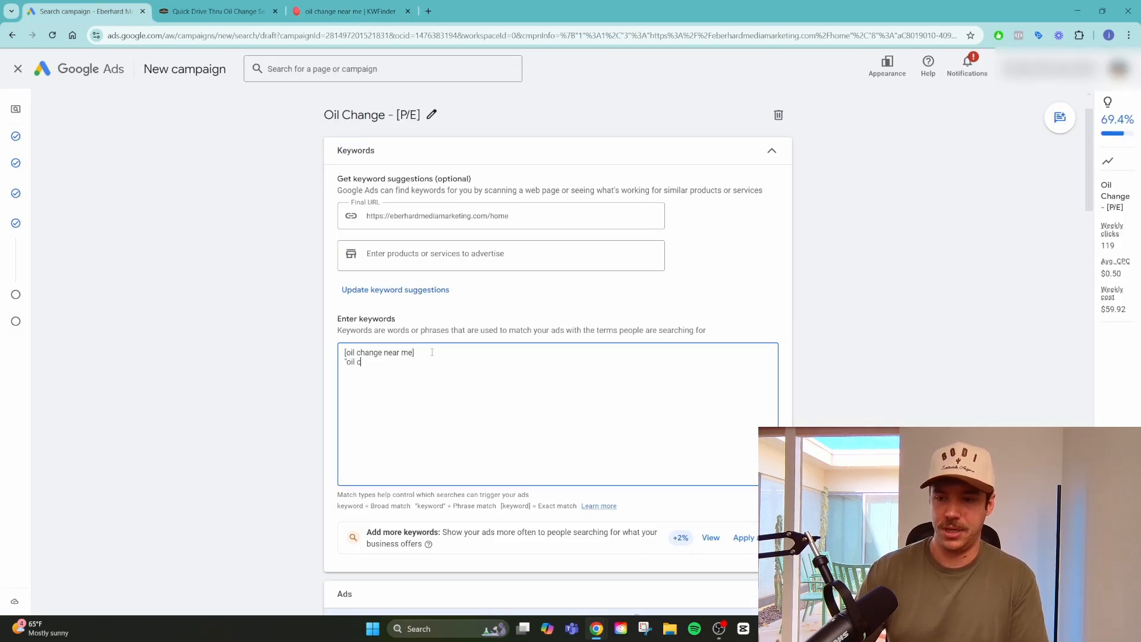
pyautogui.press('BackSpace')
pyautogui.press('BackSpace')
pyautogui.press('BackSpace')
pyautogui.write('ange near me')
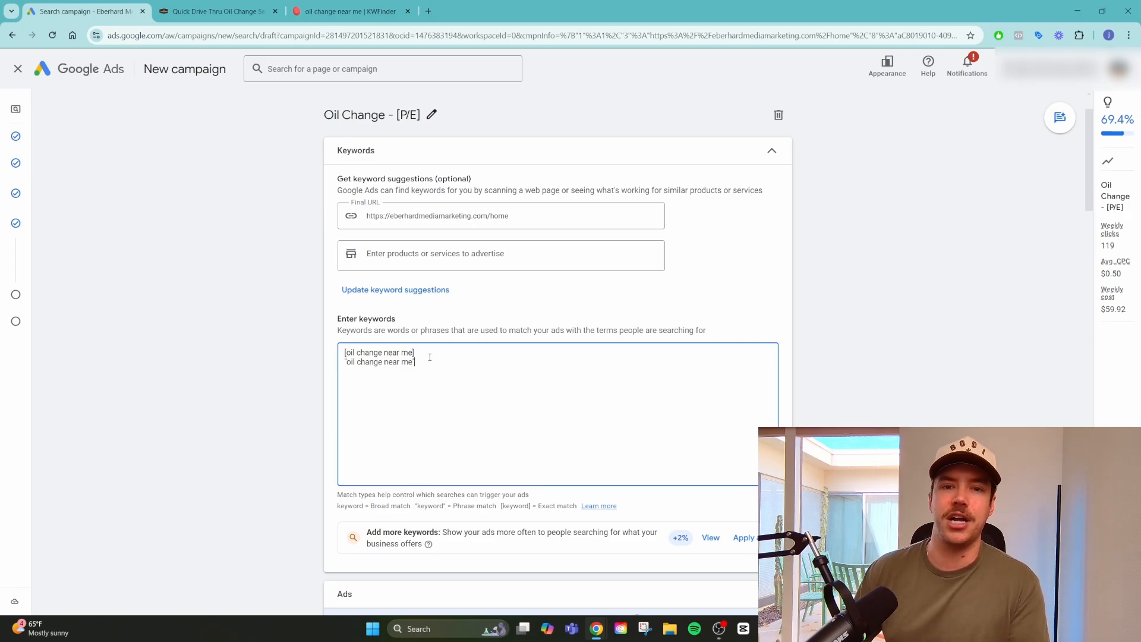
pyautogui.moveTo(430, 363); pyautogui.dragTo(345, 367)
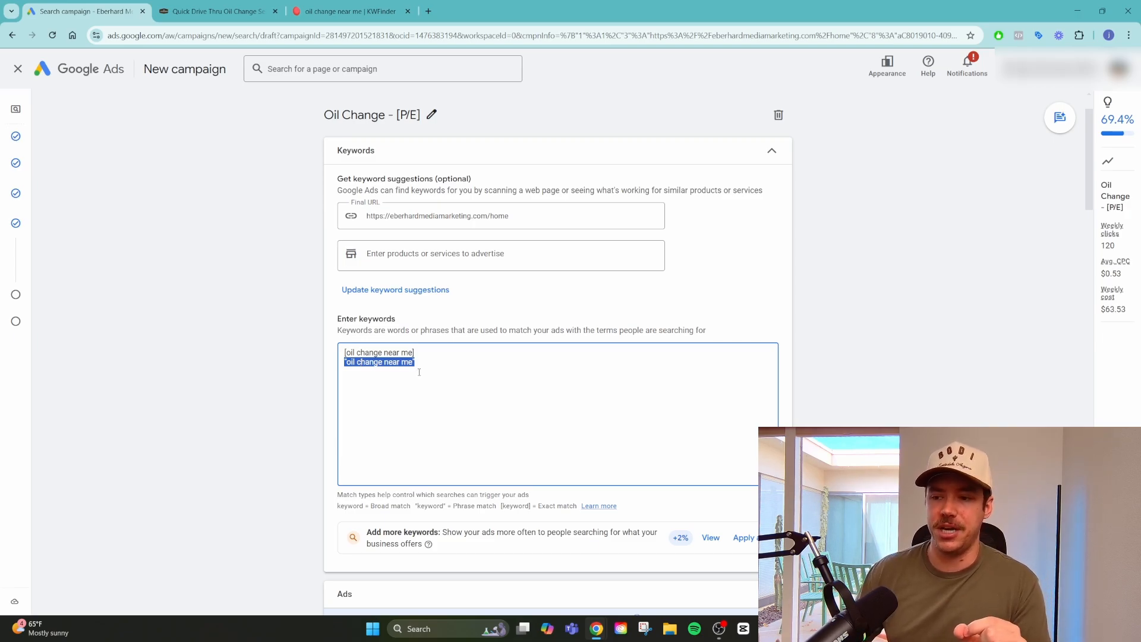
pyautogui.moveTo(414, 363); pyautogui.dragTo(348, 366)
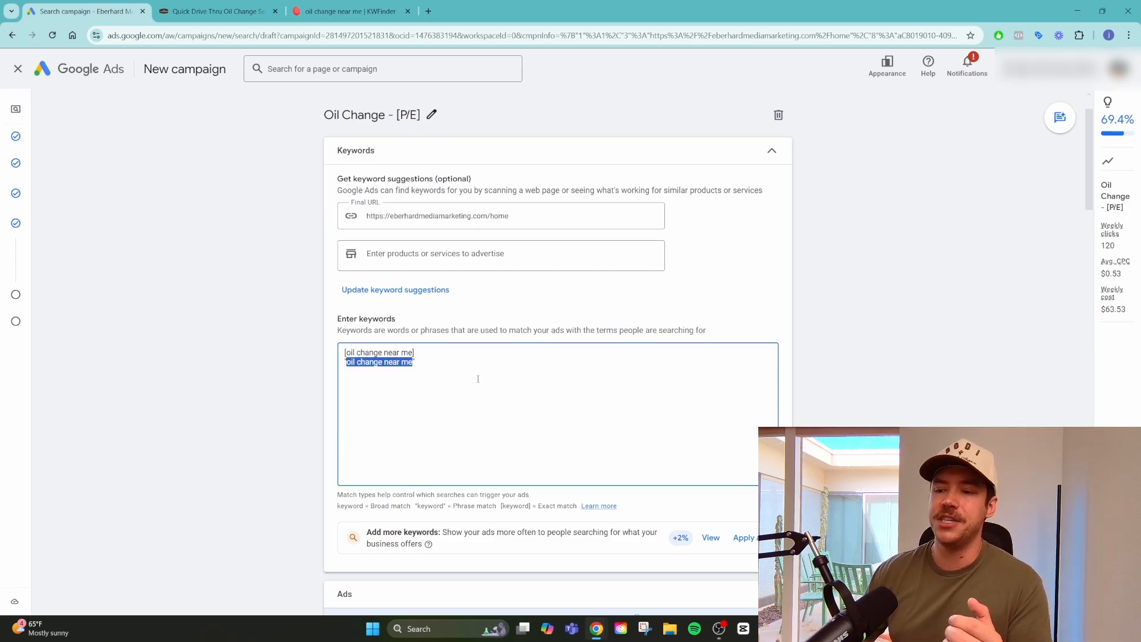
pyautogui.moveTo(423, 363); pyautogui.dragTo(345, 371)
pyautogui.click(374, 364)
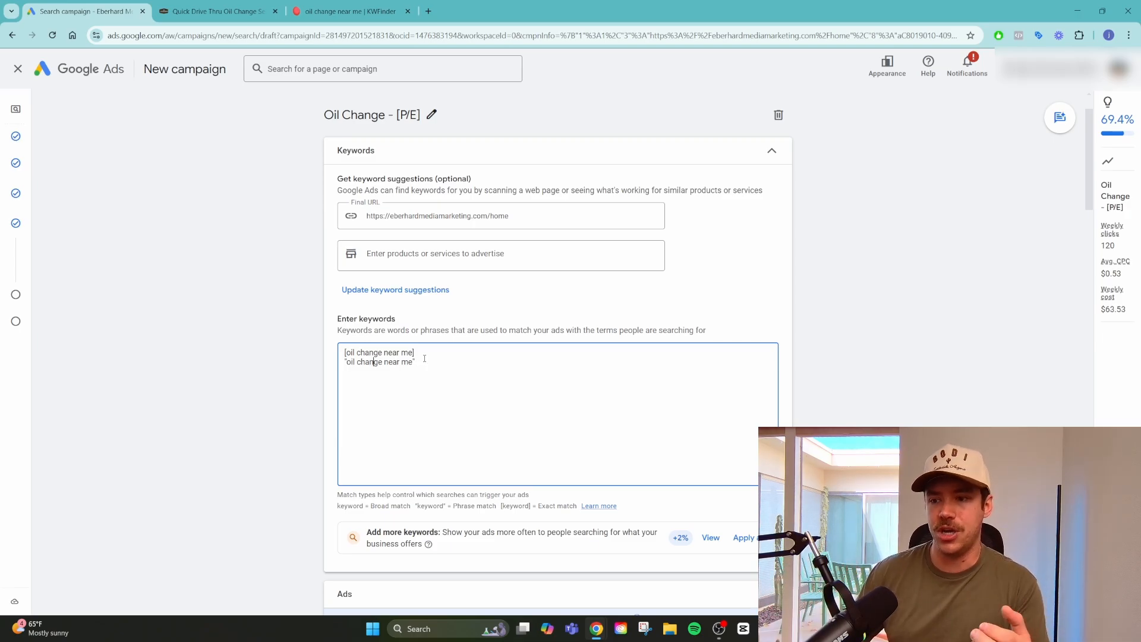
# Examine the exact match and phrase match versions of "oil change near me" in the ad group's keyword list
pyautogui.moveTo(420, 352); pyautogui.dragTo(333, 359)
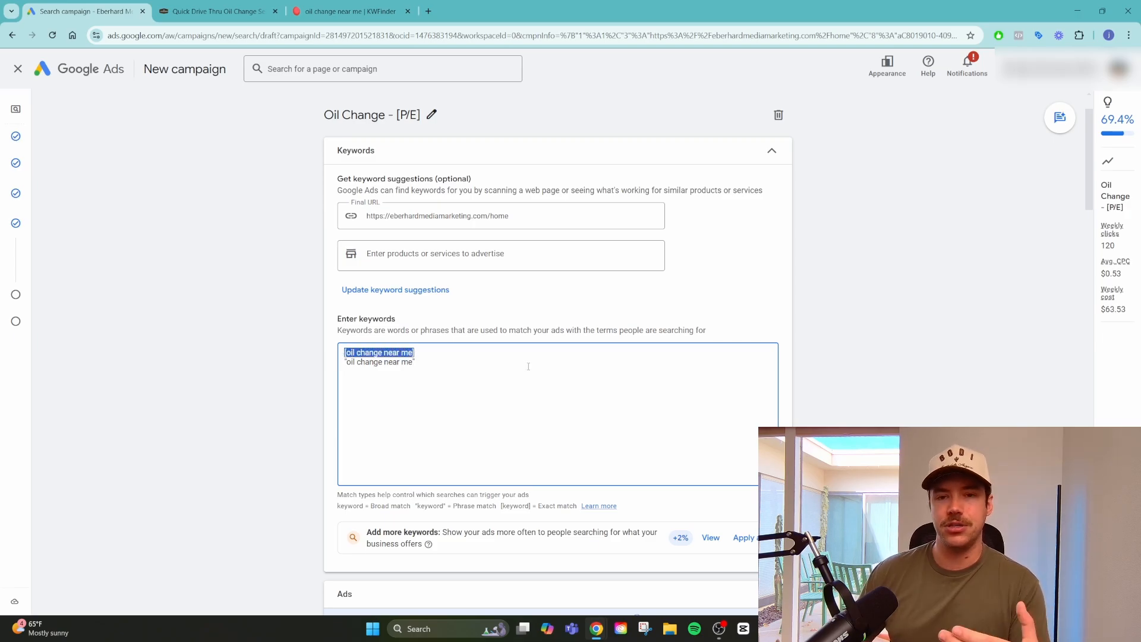
pyautogui.moveTo(416, 364); pyautogui.dragTo(342, 365)
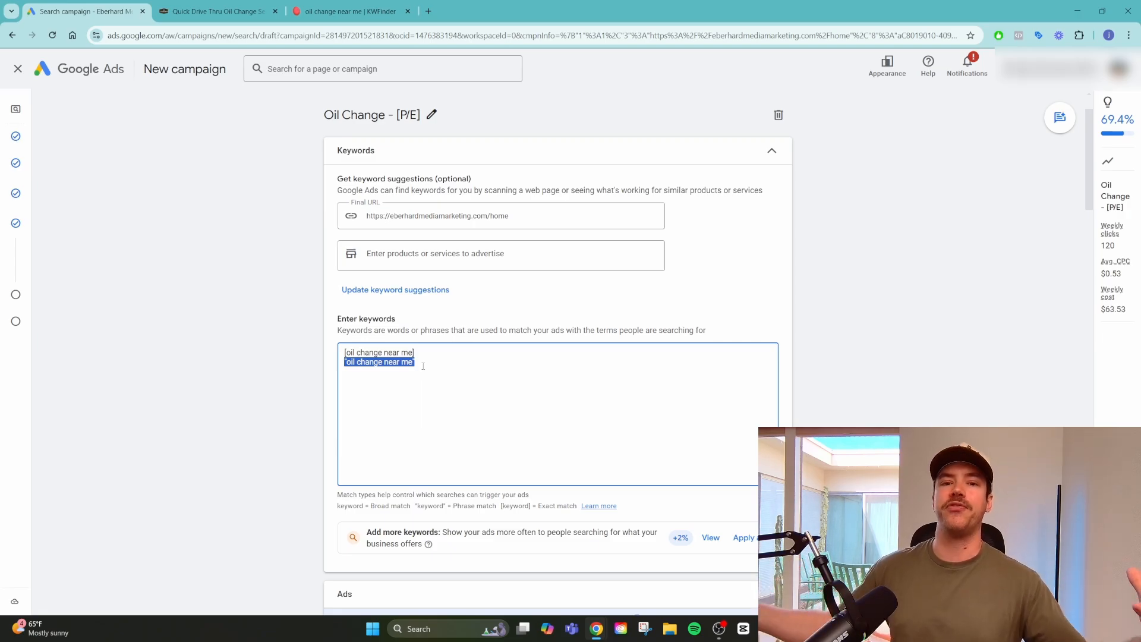
pyautogui.click(406, 350)
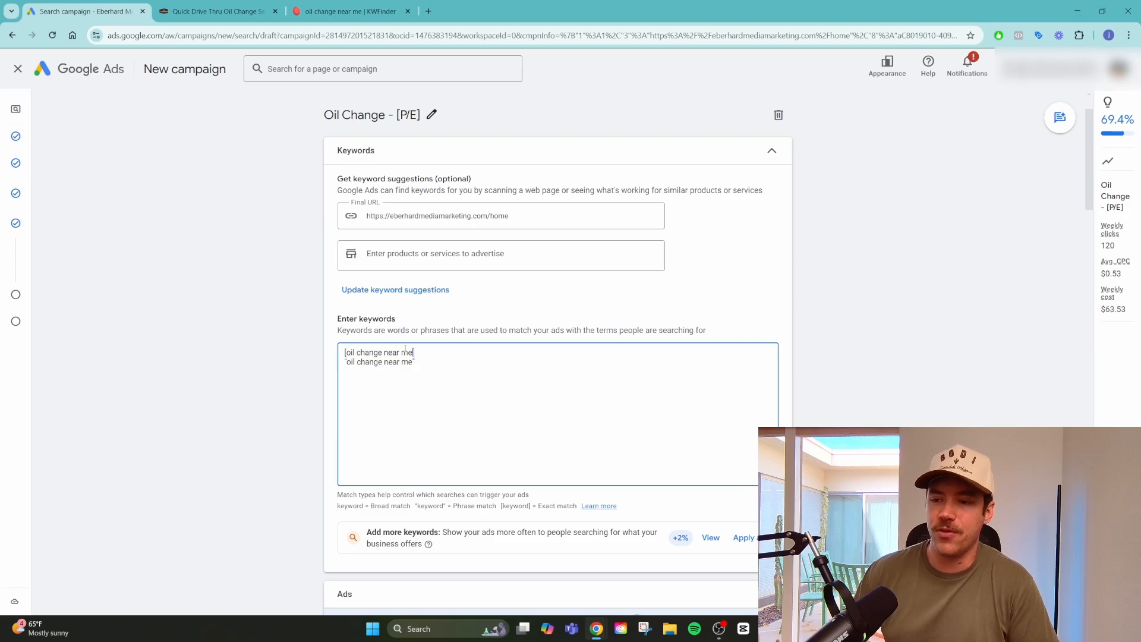
pyautogui.moveTo(406, 349); pyautogui.dragTo(342, 368)
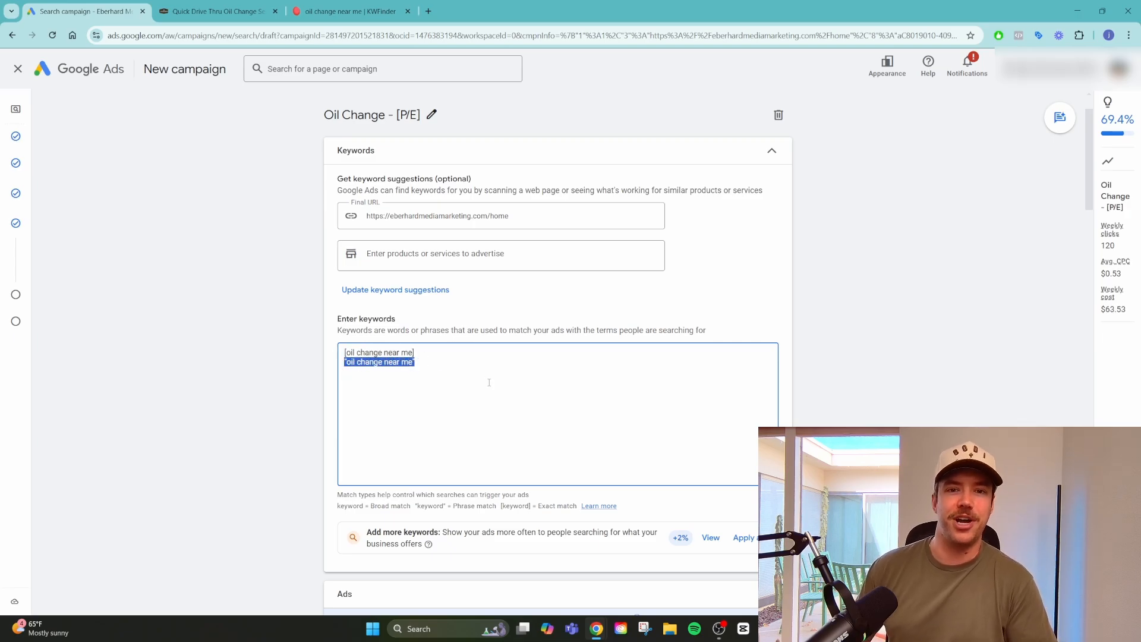
pyautogui.click(485, 384)
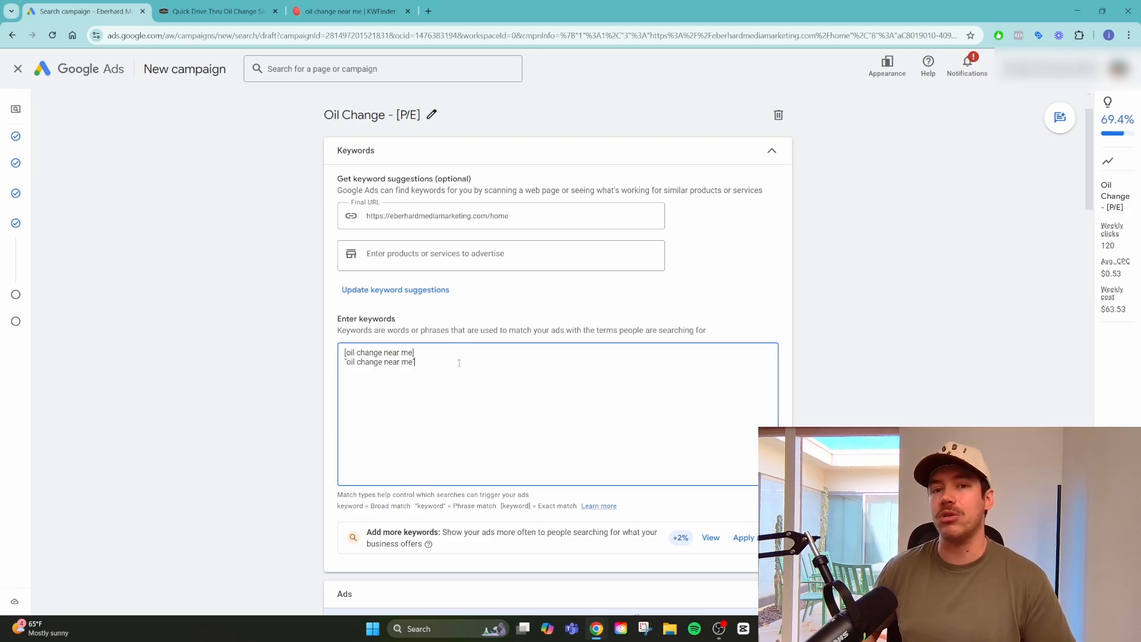
pyautogui.write('"')
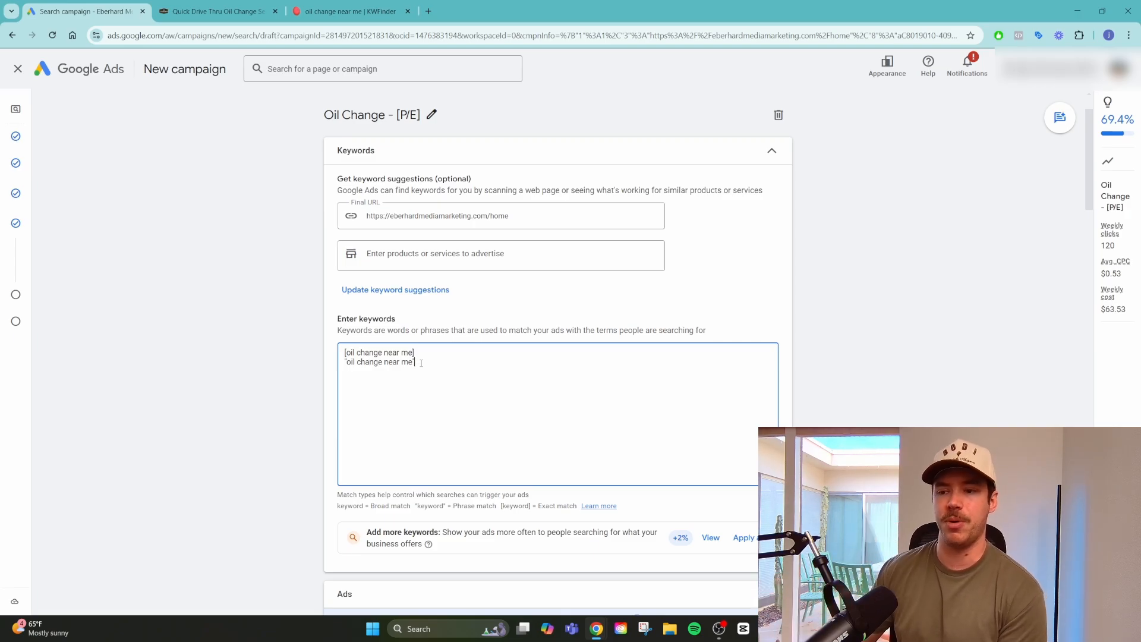
pyautogui.moveTo(421, 363); pyautogui.dragTo(348, 364)
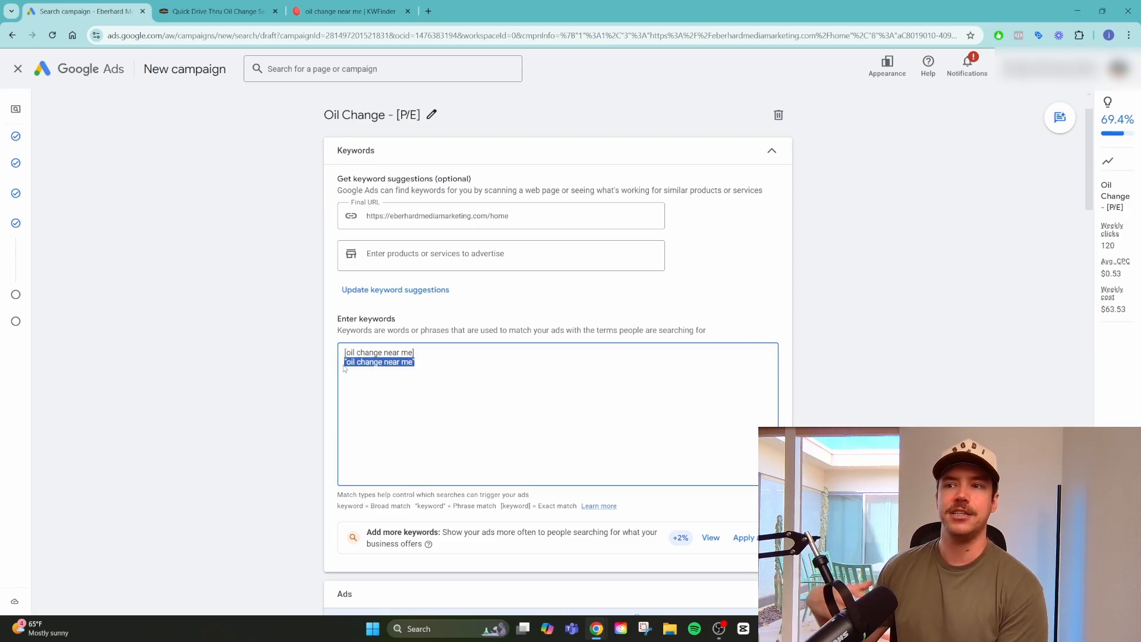
pyautogui.click(397, 386)
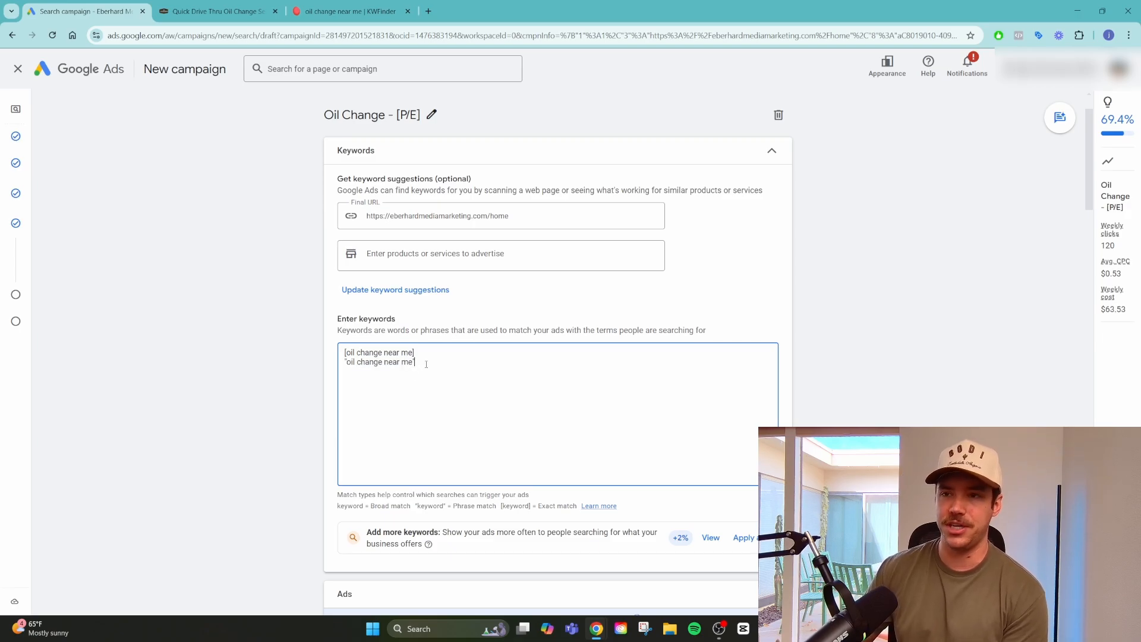
pyautogui.click(341, 13)
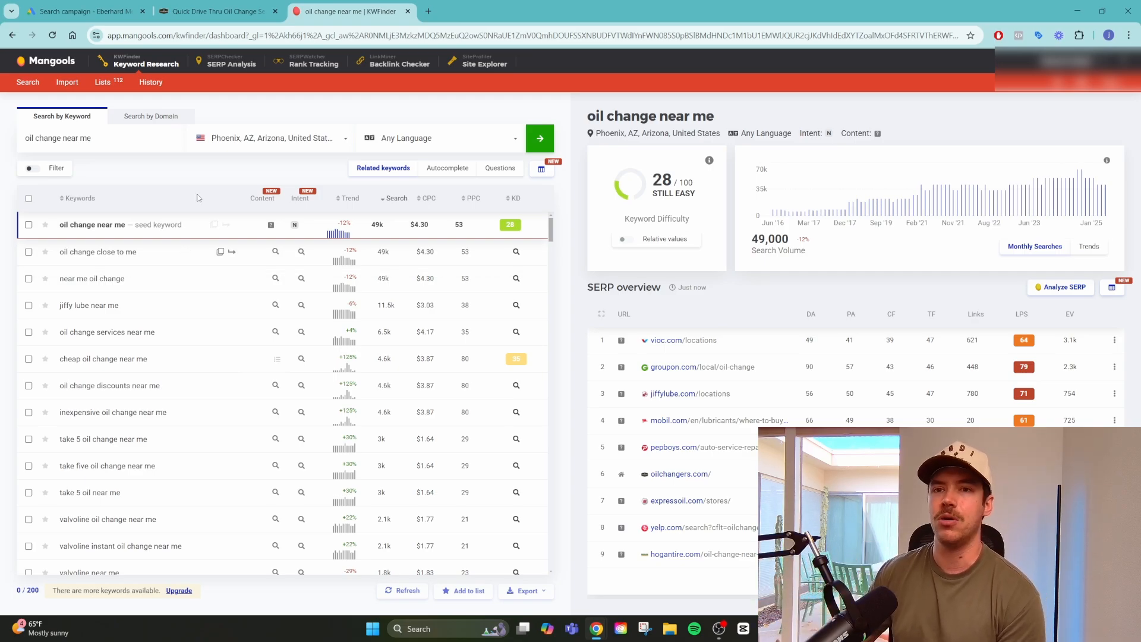
pyautogui.click(83, 11)
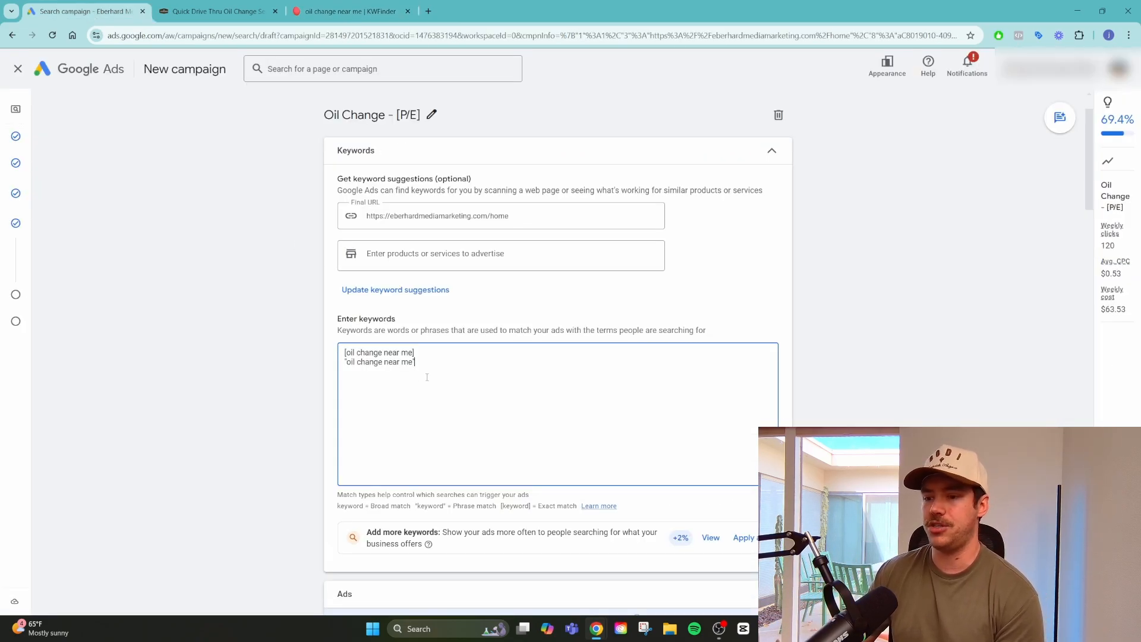
# Examine the ad's Final URL in the Ads section below the keywords
pyautogui.scroll(-3, 427, 377)
pyautogui.scroll(-3, 428, 224)
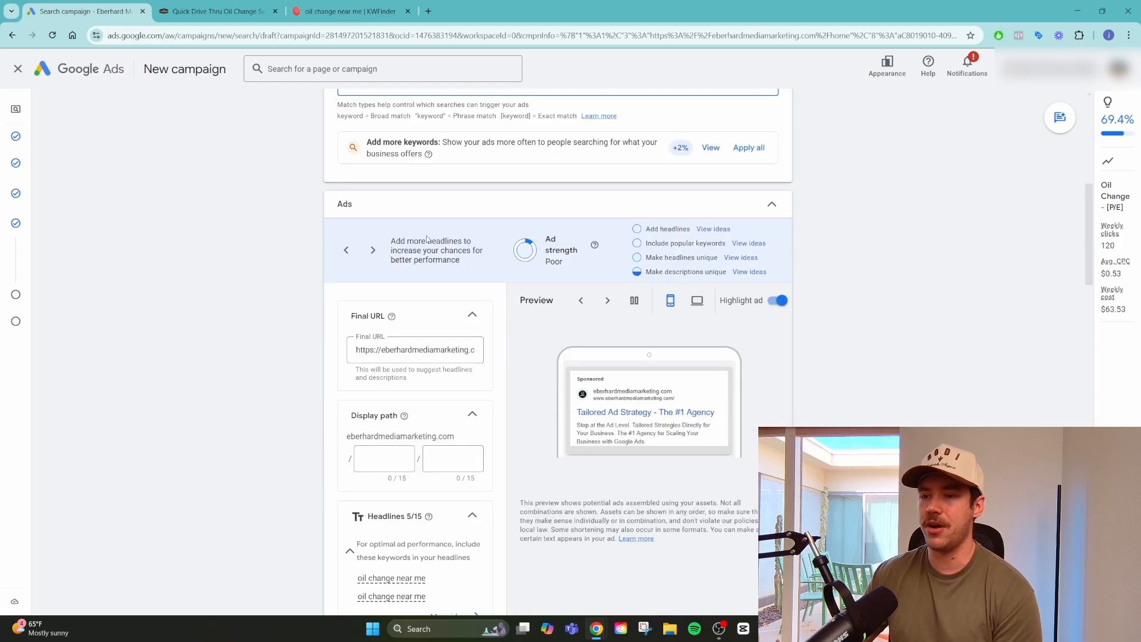
pyautogui.scroll(-1, 225, 267)
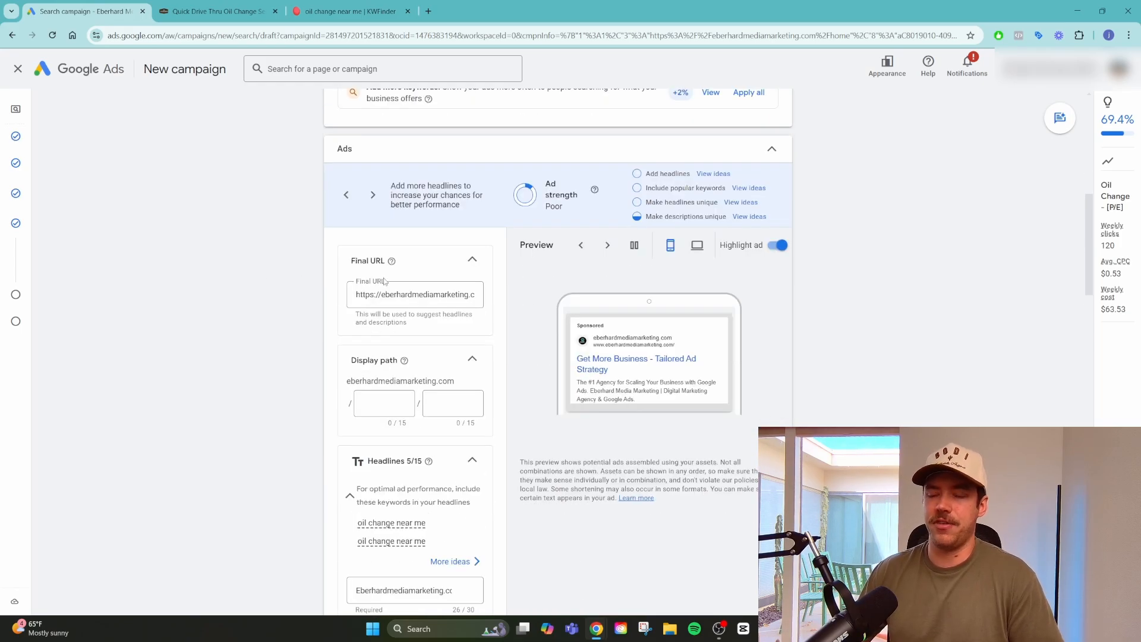
pyautogui.moveTo(357, 297); pyautogui.dragTo(492, 299)
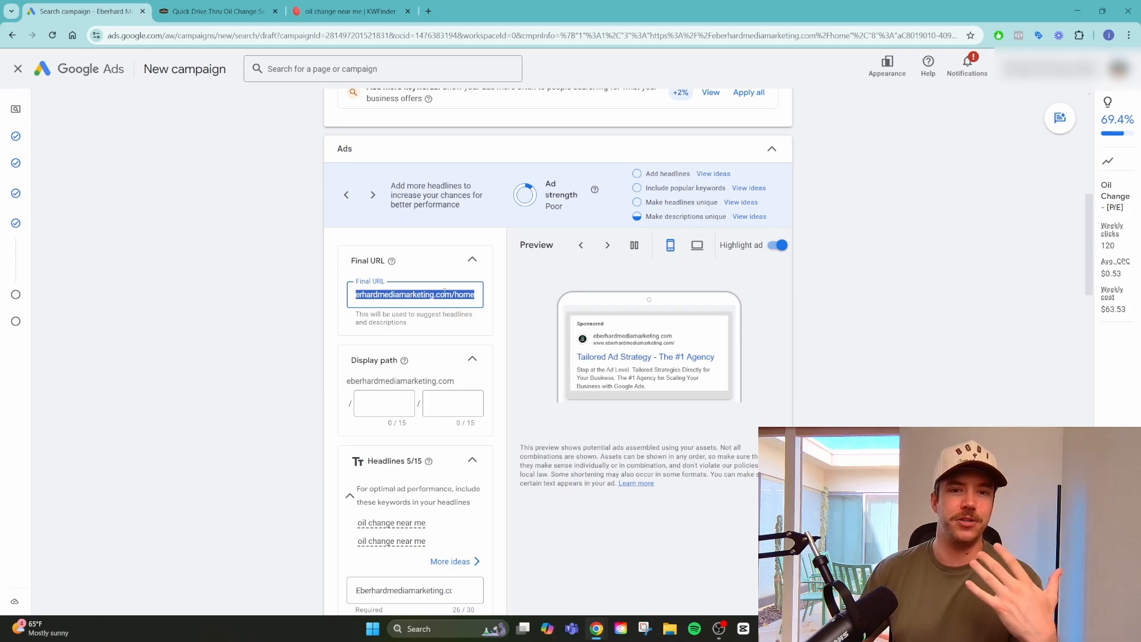
pyautogui.click(302, 291)
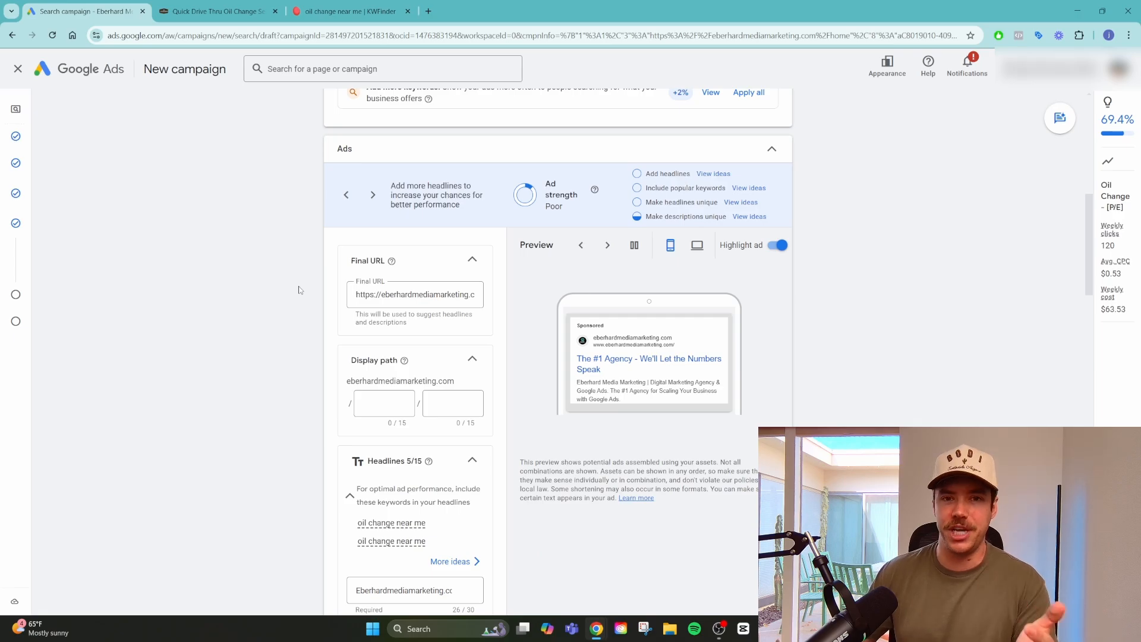
# Switch to the Oil Changers website and examine the homepage's main headline, technician introduction and service overview for ad copy
pyautogui.click(215, 11)
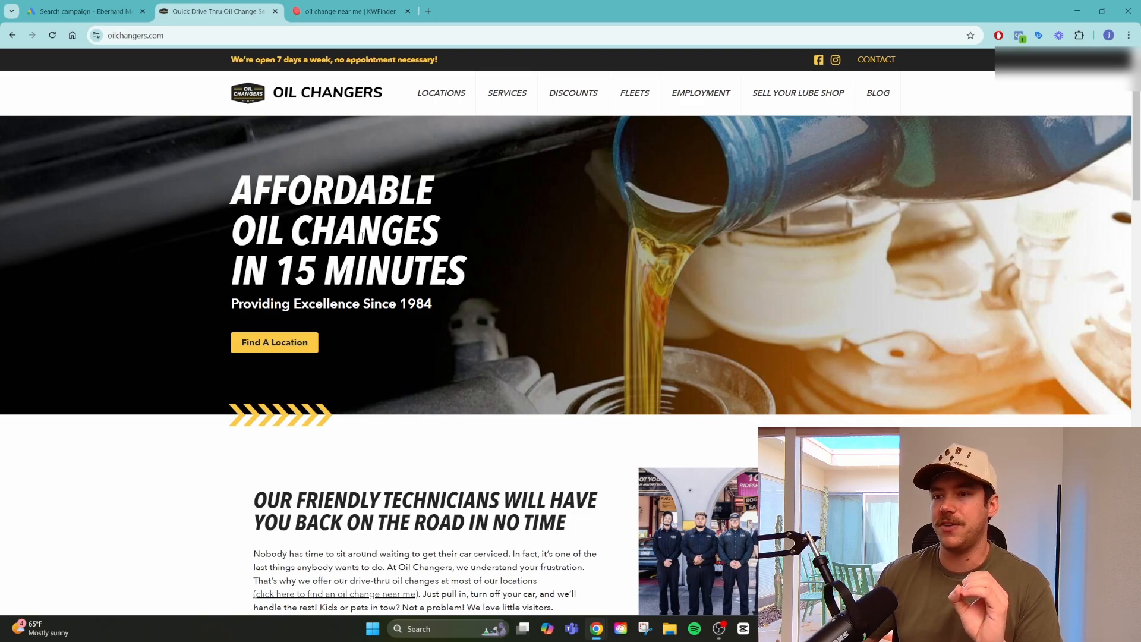
pyautogui.scroll(-8, 442, 271)
pyautogui.scroll(-15, 917, 365)
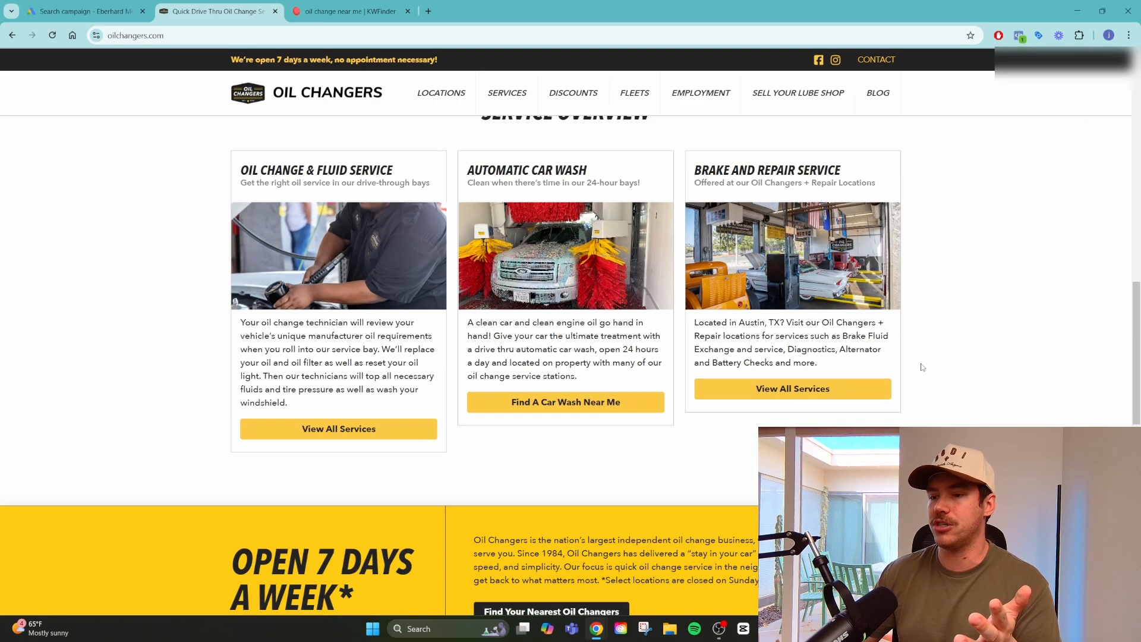
pyautogui.scroll(20, 892, 387)
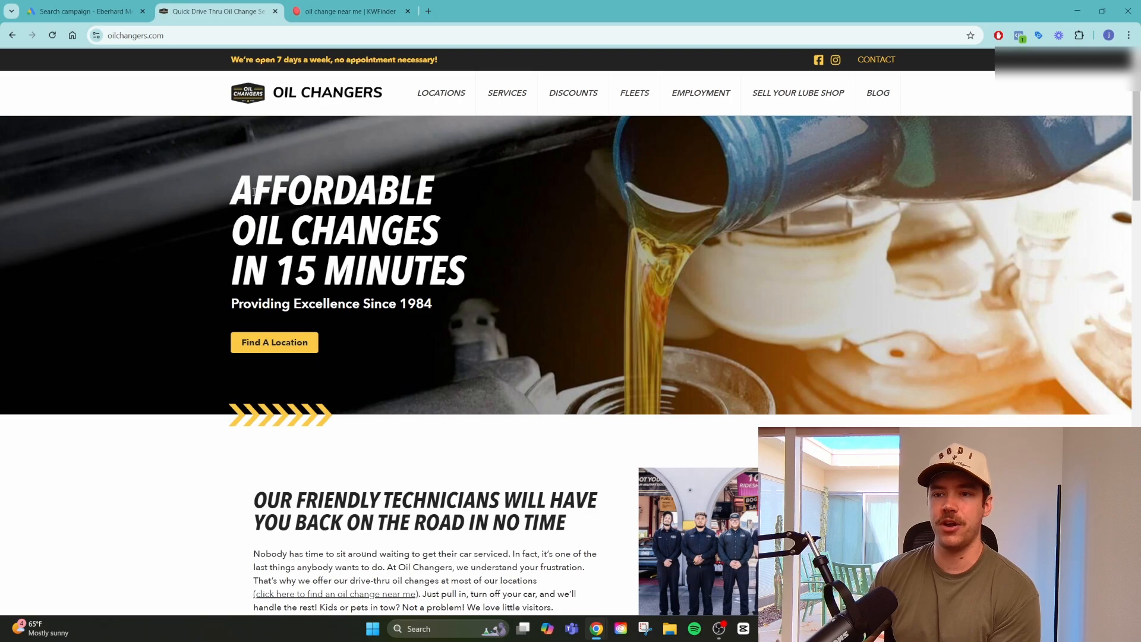
pyautogui.moveTo(230, 190); pyautogui.dragTo(472, 249)
pyautogui.click(481, 276)
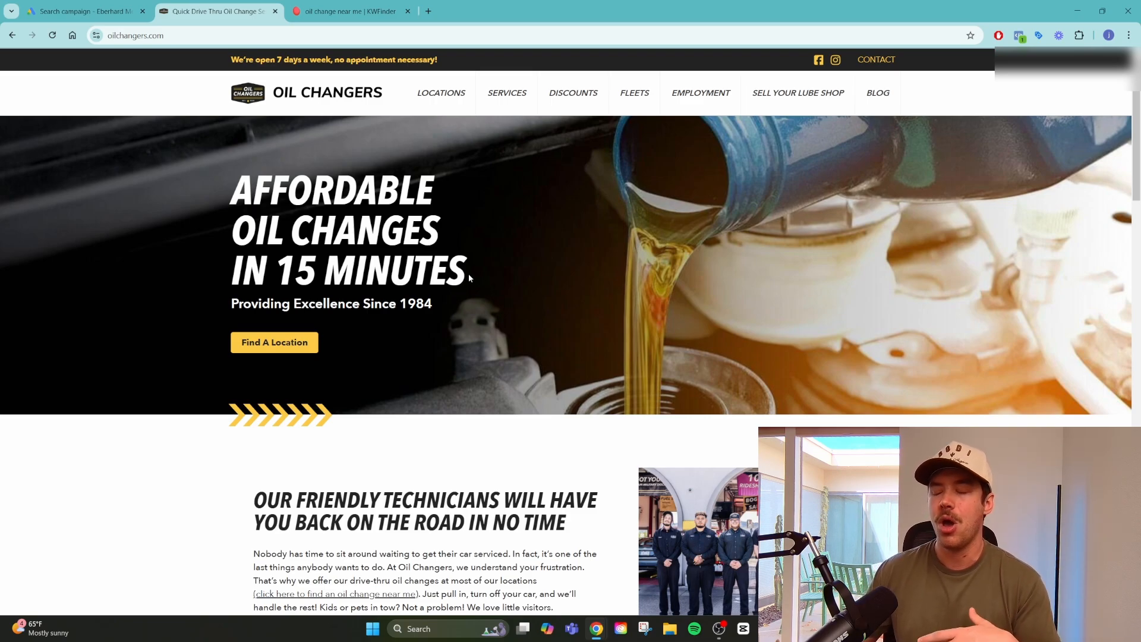
pyautogui.moveTo(237, 204); pyautogui.dragTo(457, 310)
pyautogui.click(499, 333)
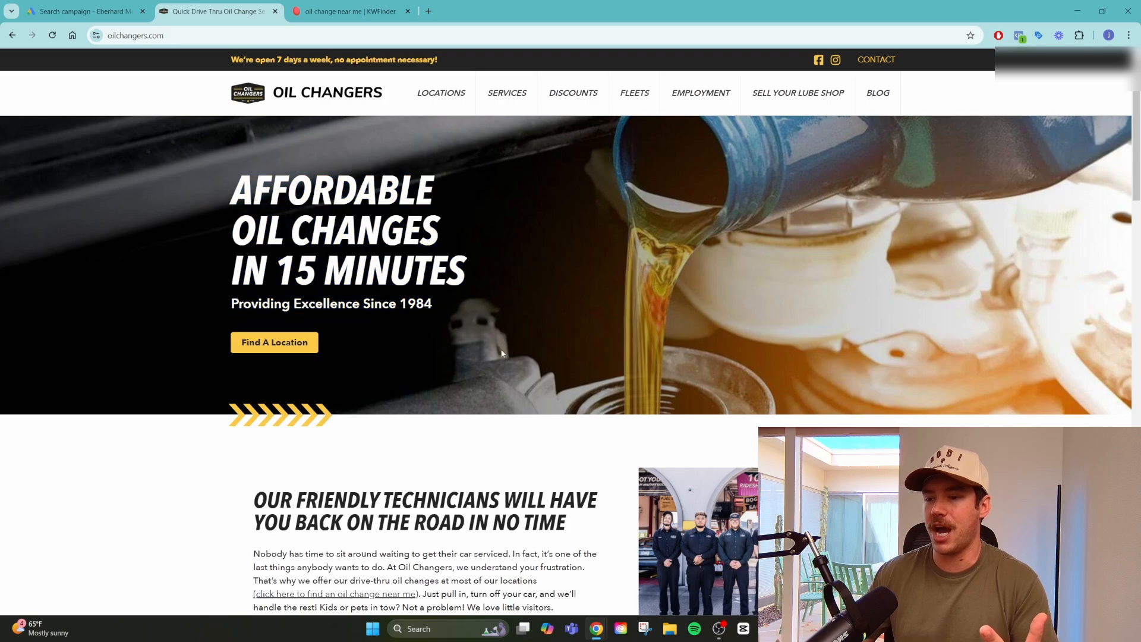
pyautogui.scroll(-5, 511, 498)
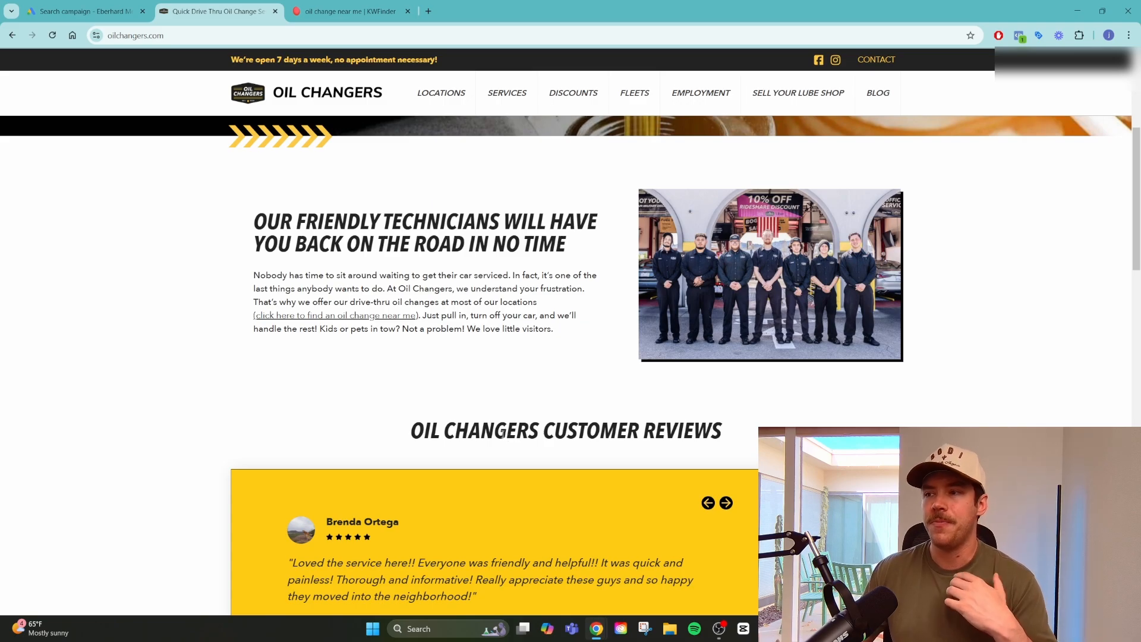
pyautogui.scroll(5, 502, 434)
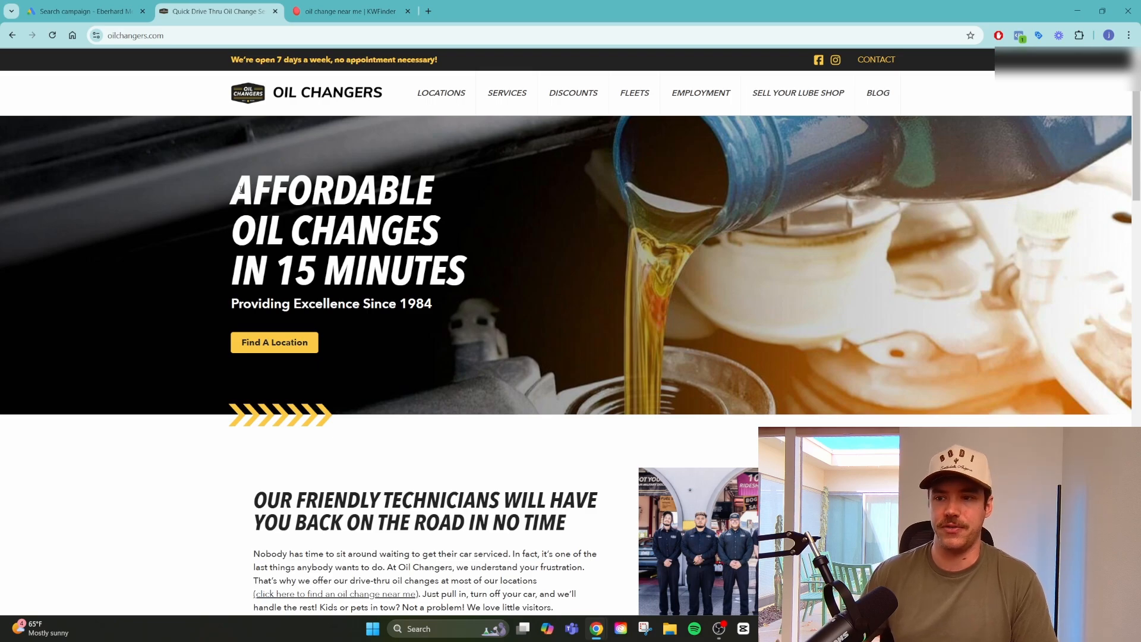
# Copy the homepage headline "Affordable Oil Changes in 15 Minutes" and return to the Google Ads campaign
pyautogui.moveTo(241, 189); pyautogui.dragTo(466, 285)
pyautogui.click(83, 11)
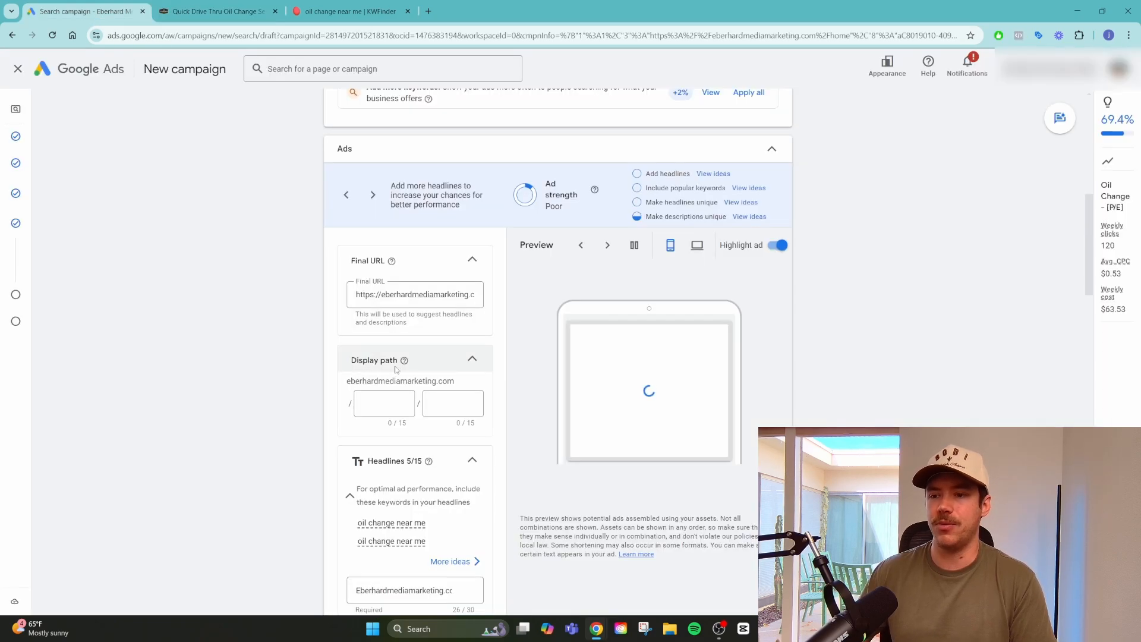
# Set the ad's display path to "oilchange" in the first part and "nearyou" in the second
pyautogui.scroll(-3, 396, 370)
pyautogui.scroll(4, 410, 357)
pyautogui.click(420, 352)
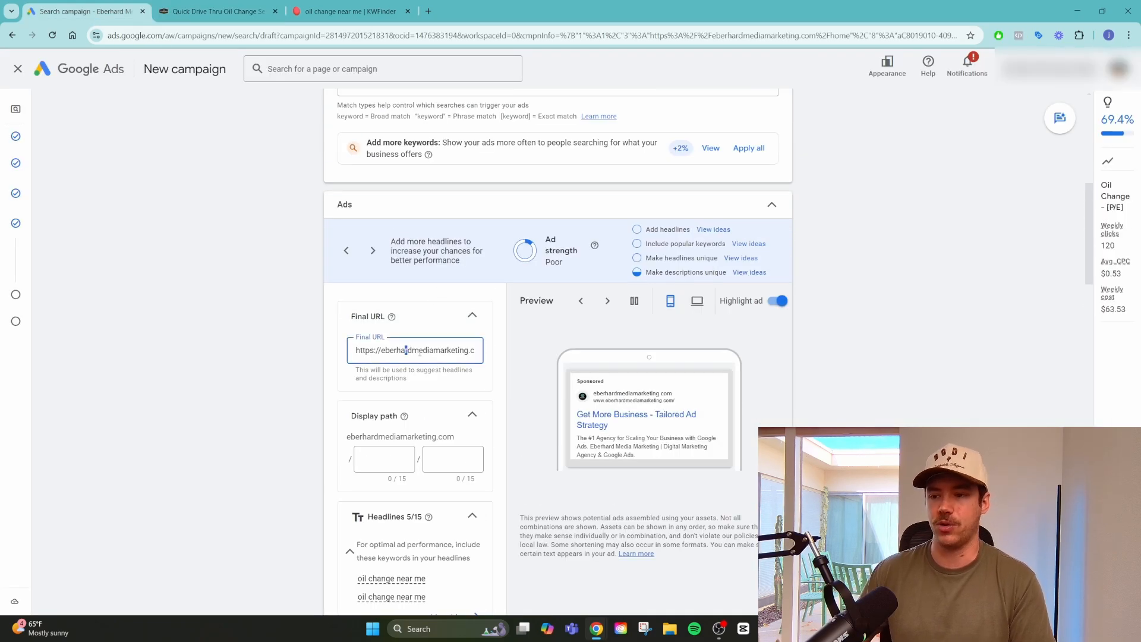
pyautogui.moveTo(406, 351); pyautogui.dragTo(505, 348)
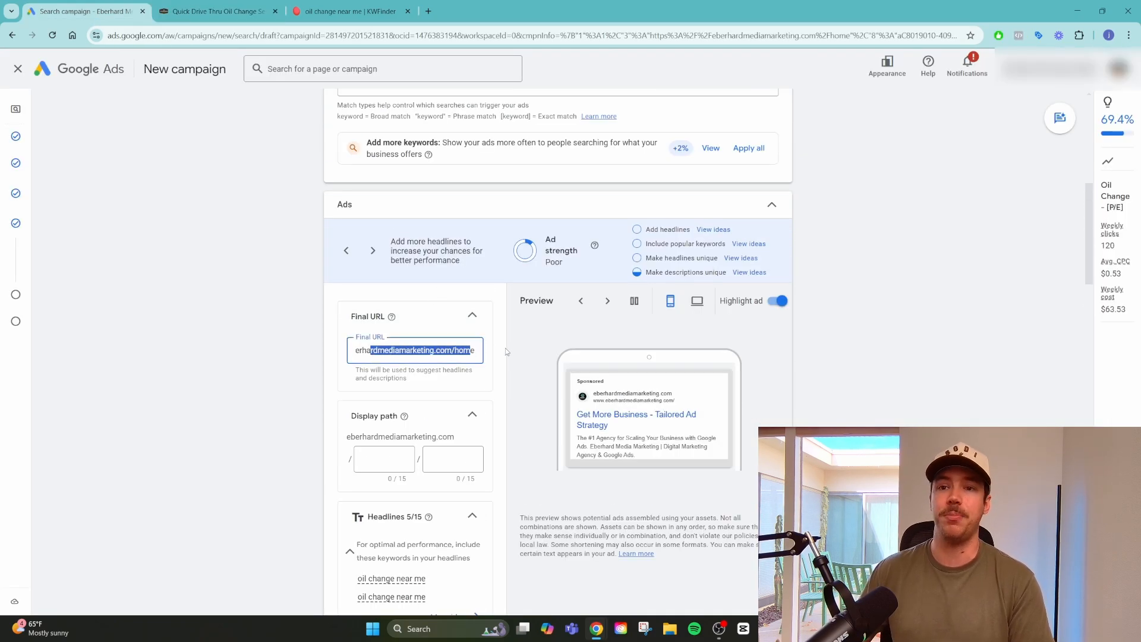
pyautogui.click(387, 463)
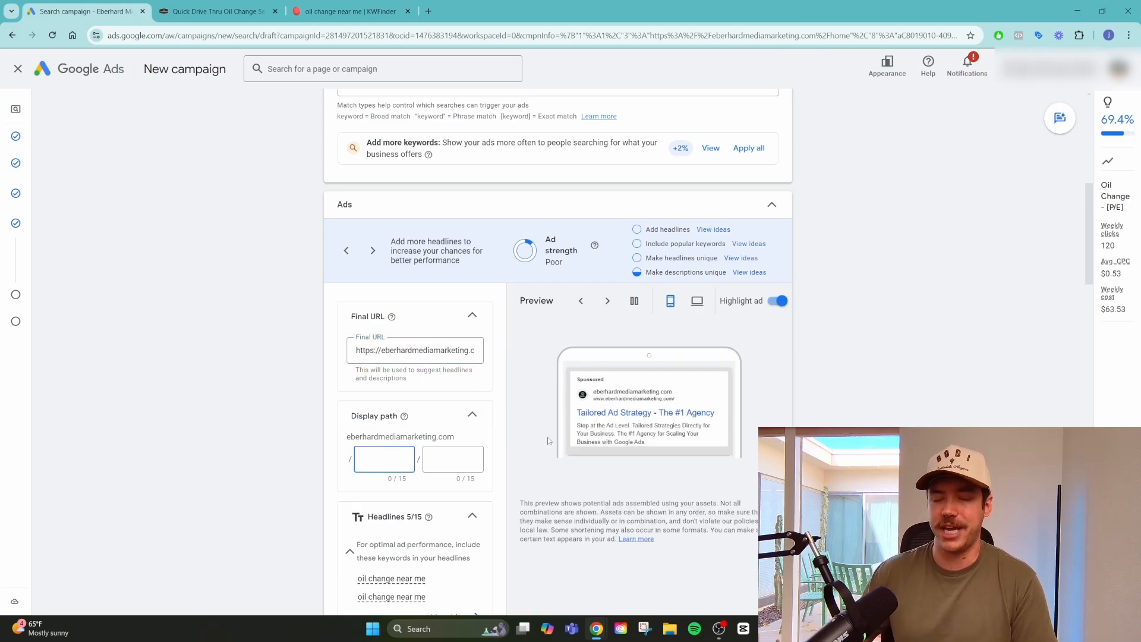
pyautogui.scroll(-1, 526, 430)
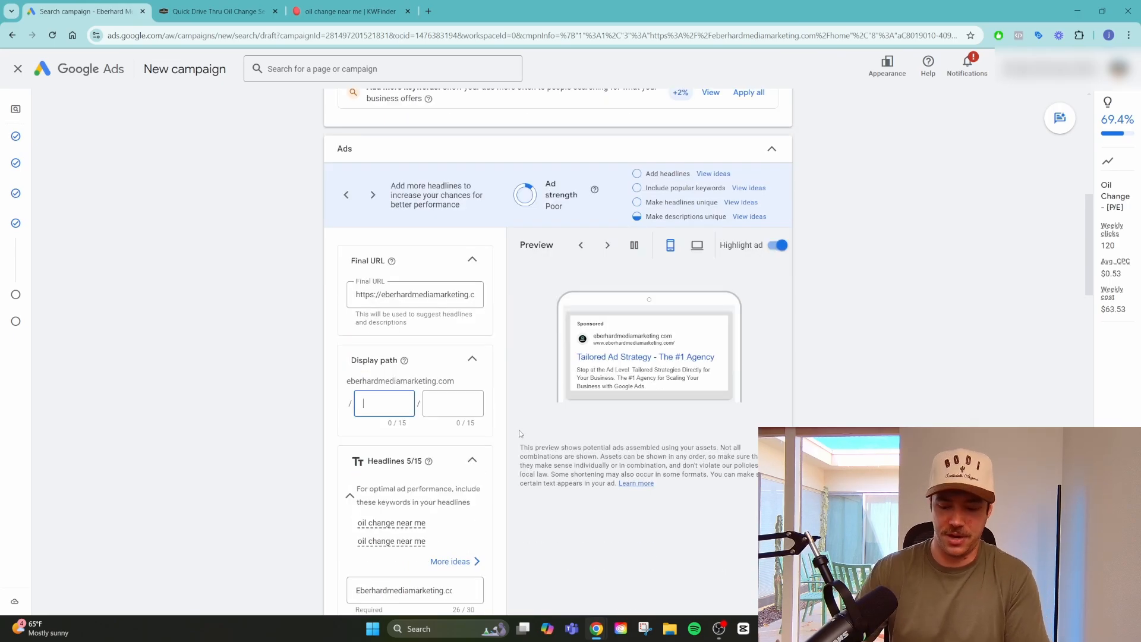
pyautogui.write('oilchange')
pyautogui.click(462, 402)
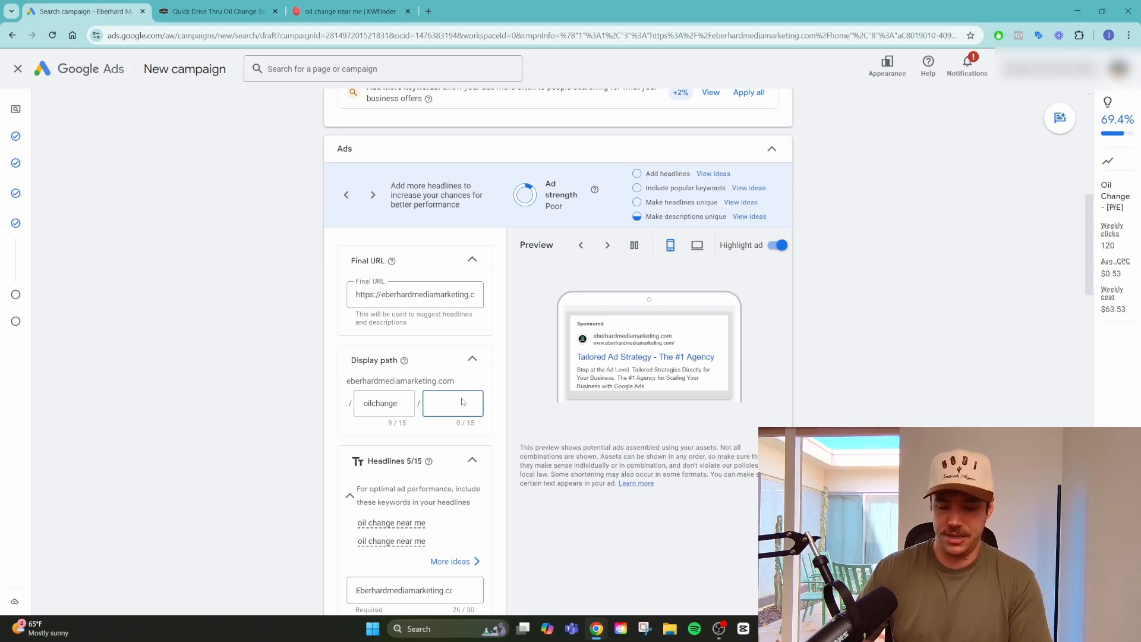
pyautogui.write('nearyou')
pyautogui.scroll(9, 463, 402)
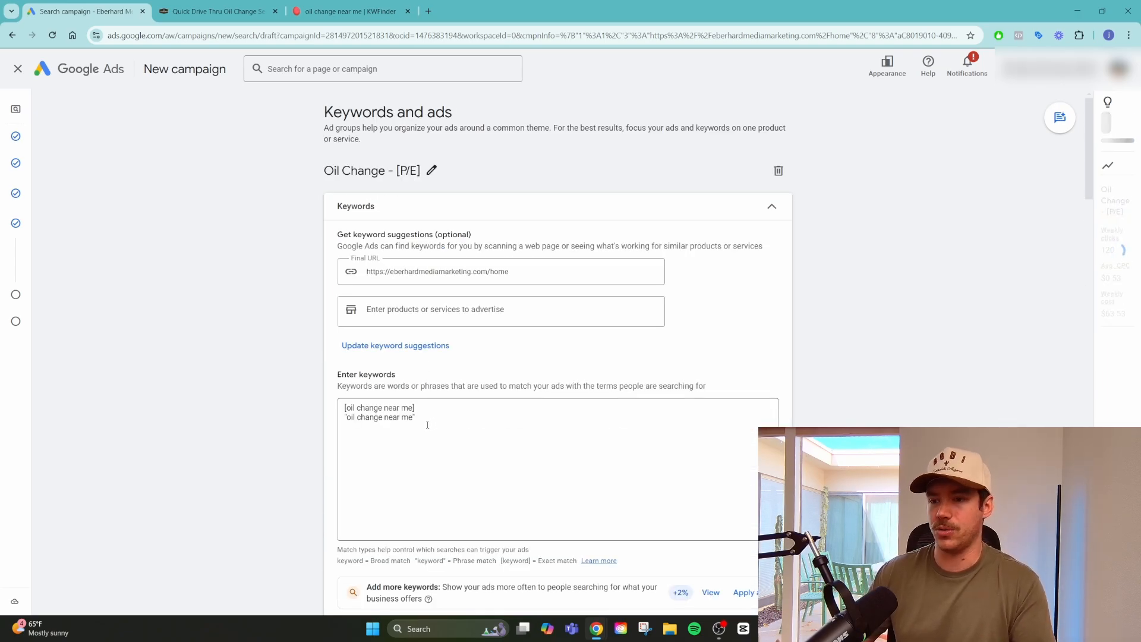
pyautogui.scroll(-9, 428, 426)
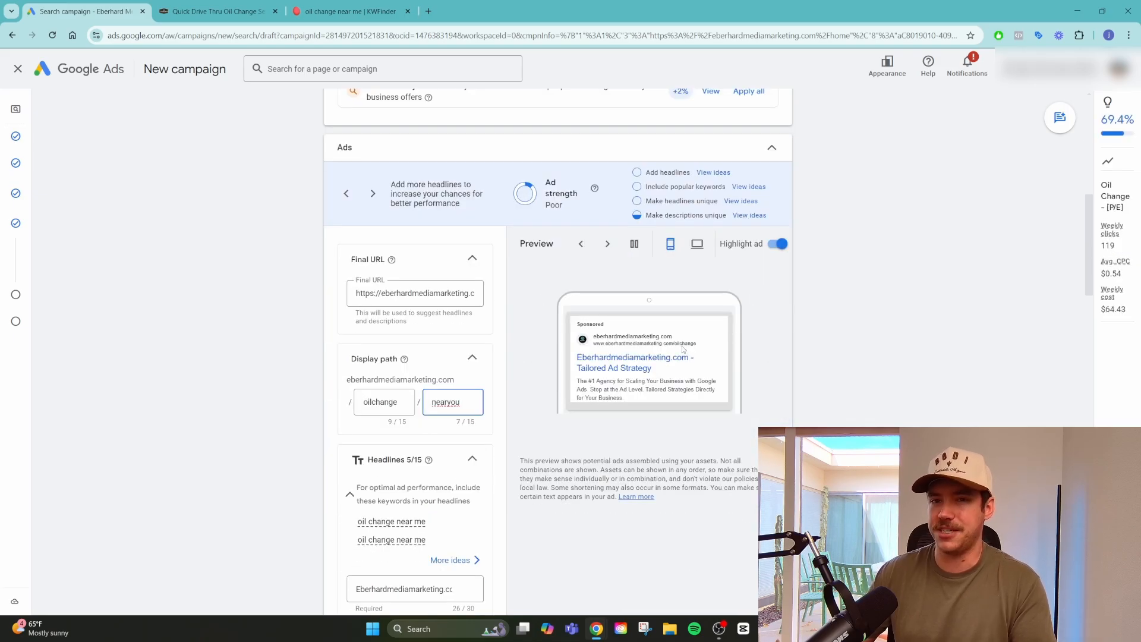
# Clear the pre-filled second, third, fourth and fifth headlines of the ad
pyautogui.scroll(-7, 420, 325)
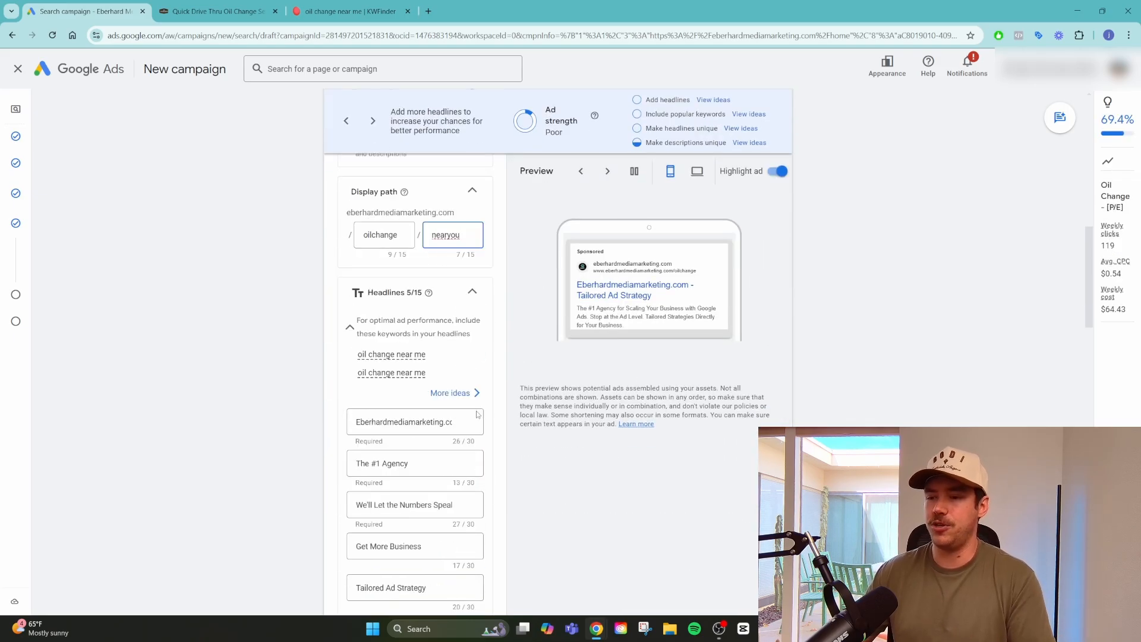
pyautogui.scroll(2, 421, 325)
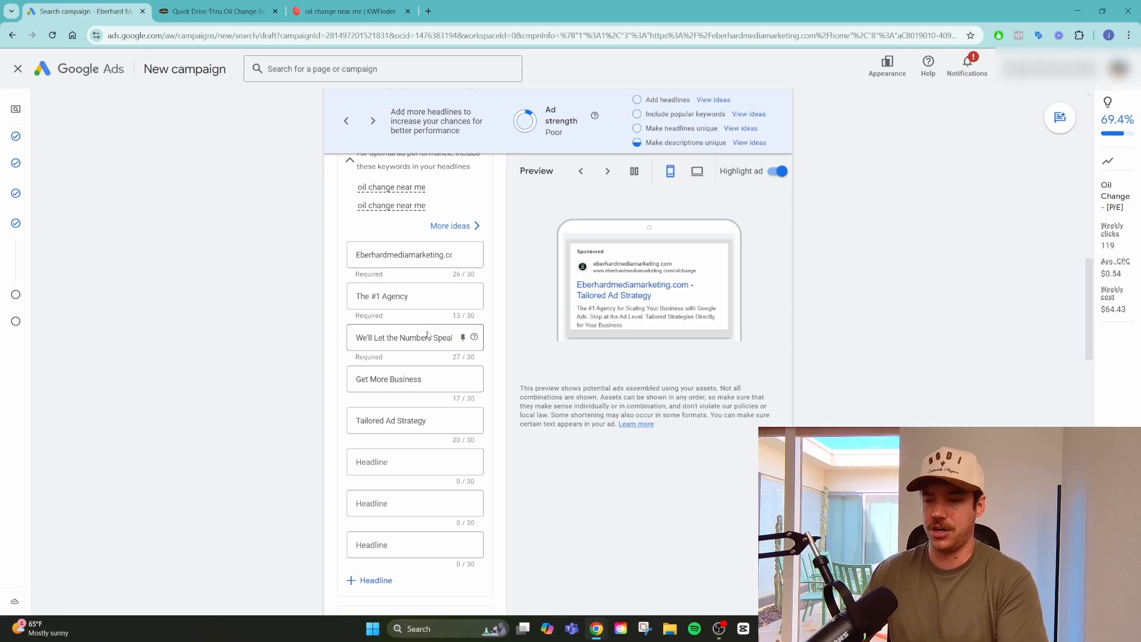
pyautogui.click(437, 419)
pyautogui.hotkey('ctrl', 'a')
pyautogui.press('BackSpace')
pyautogui.click(438, 380)
pyautogui.hotkey('ctrl', 'a')
pyautogui.press('BackSpace')
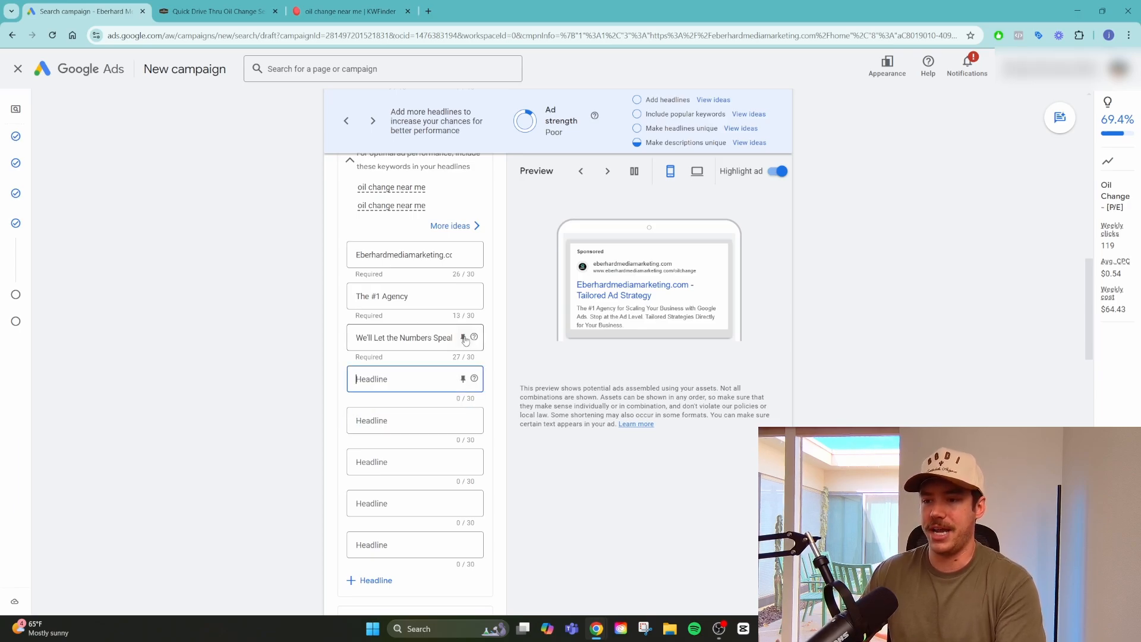
pyautogui.click(428, 337)
pyautogui.hotkey('ctrl', 'a')
pyautogui.press('BackSpace')
pyautogui.click(427, 305)
pyautogui.hotkey('ctrl', 'a')
pyautogui.press('BackSpace')
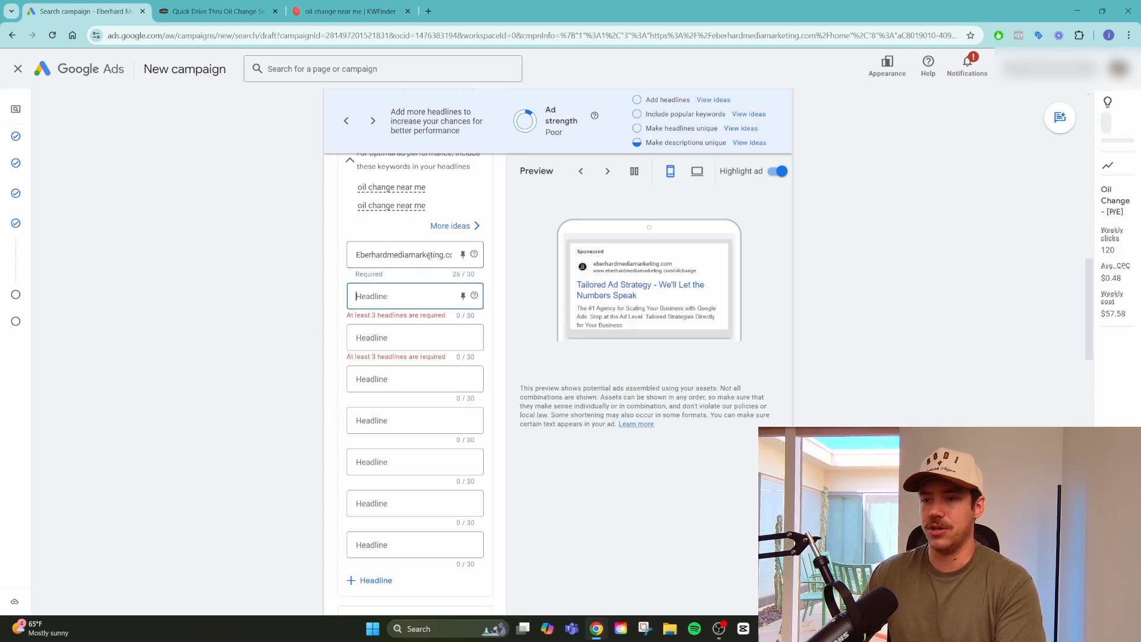
# Replace the first headline with the copied text "Affordable Oil Changes In 15 Minutes" and switch back to the Oil Changers website
pyautogui.click(422, 261)
pyautogui.hotkey('ctrl', 'a')
pyautogui.press('BackSpace')
pyautogui.hotkey('ctrl', 'v')
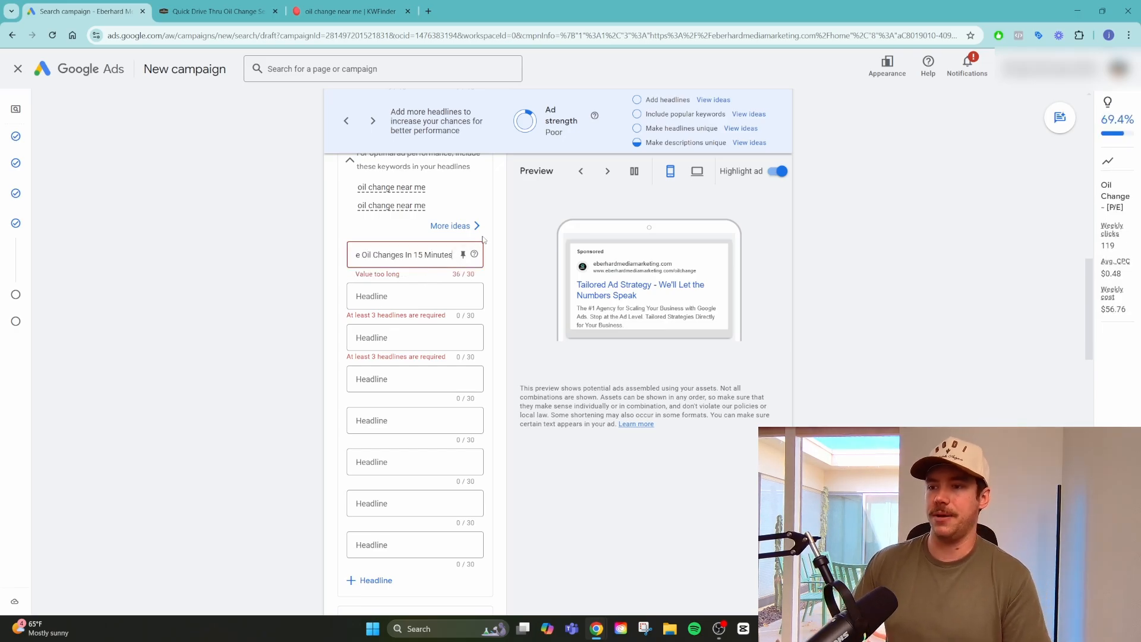
pyautogui.hotkey('ctrl', 'Tab')
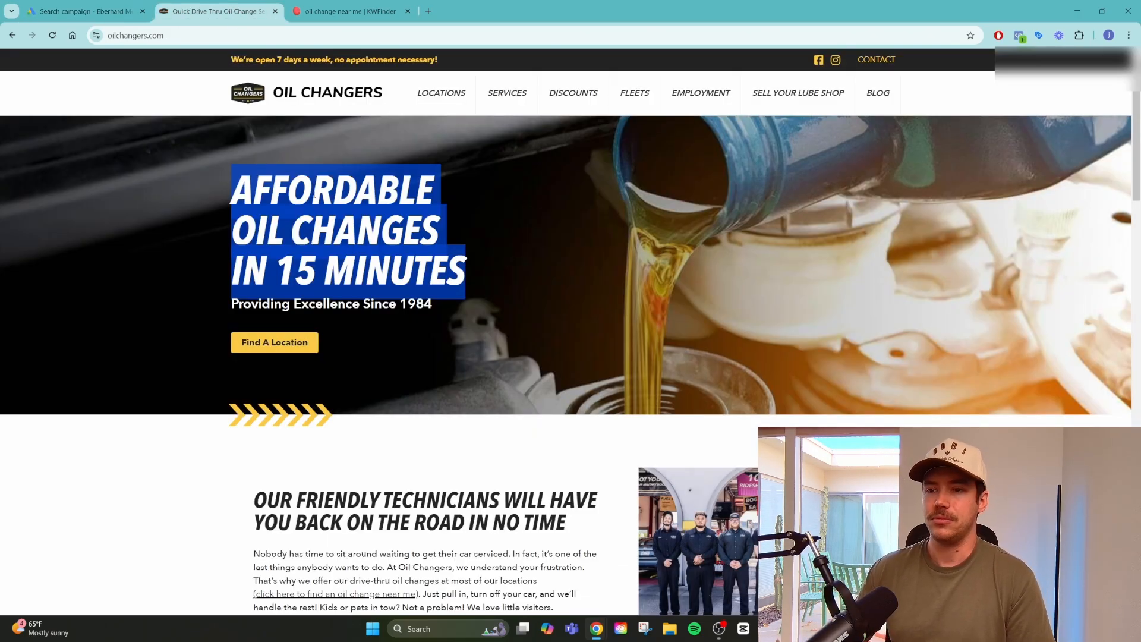
# Return to the Google Ads campaign and shorten the first headline to "Affordable Oil Changes"
pyautogui.hotkey('ctrl', 'shift', 'Tab')
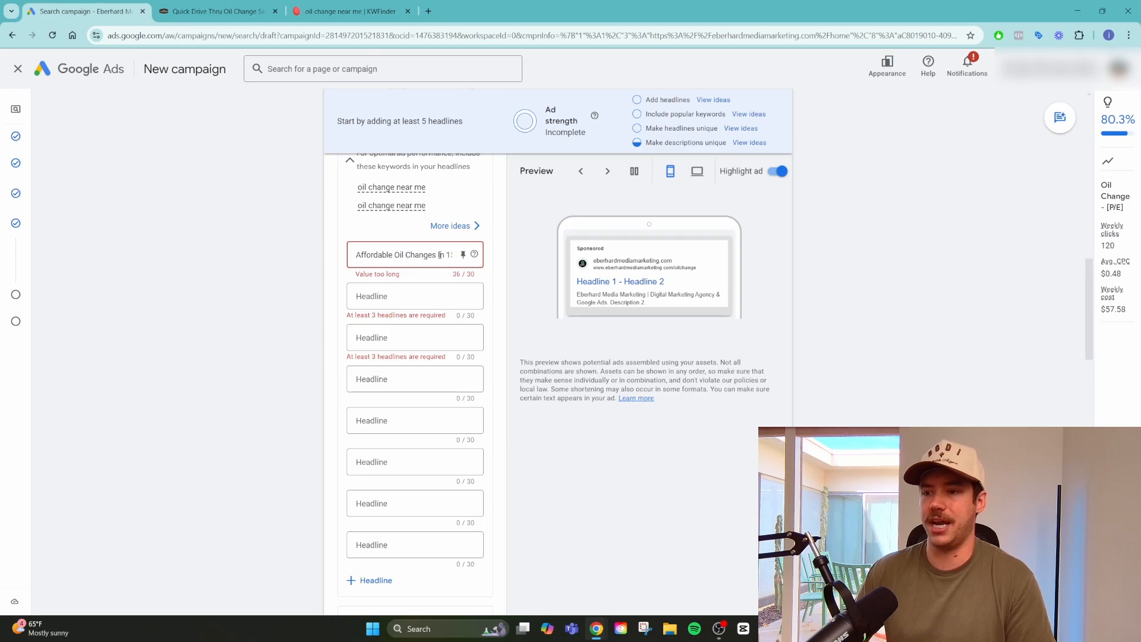
pyautogui.moveTo(437, 254); pyautogui.dragTo(480, 254)
pyautogui.press('BackSpace')
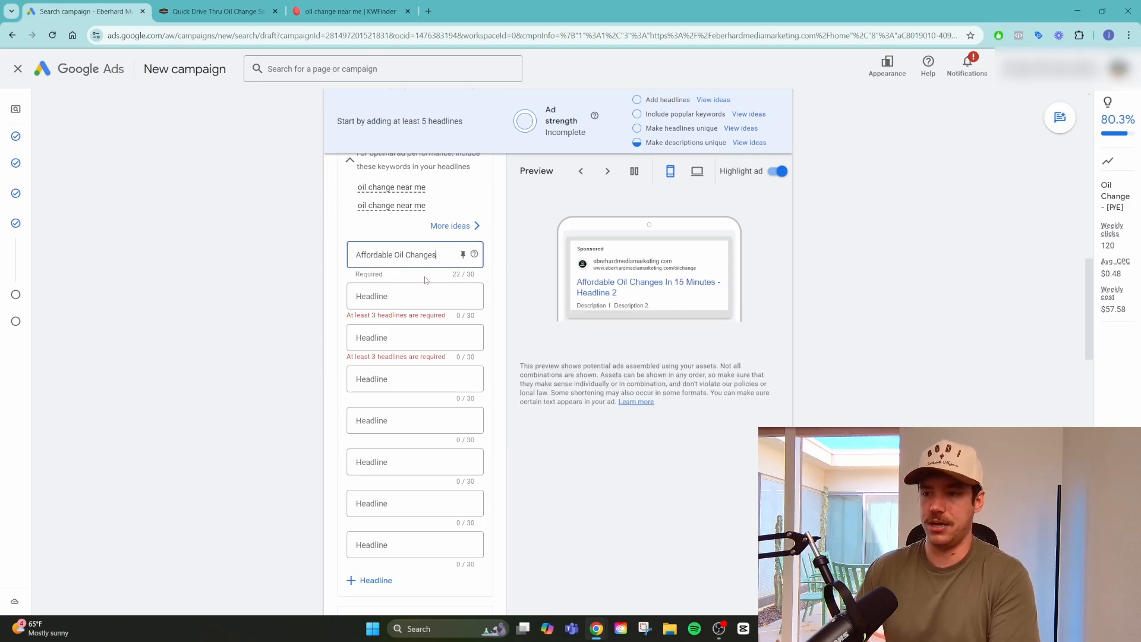
# Set the ad's second headline to "Oil Changes in 15 Minutes"
pyautogui.click(399, 296)
pyautogui.write('Oil C')
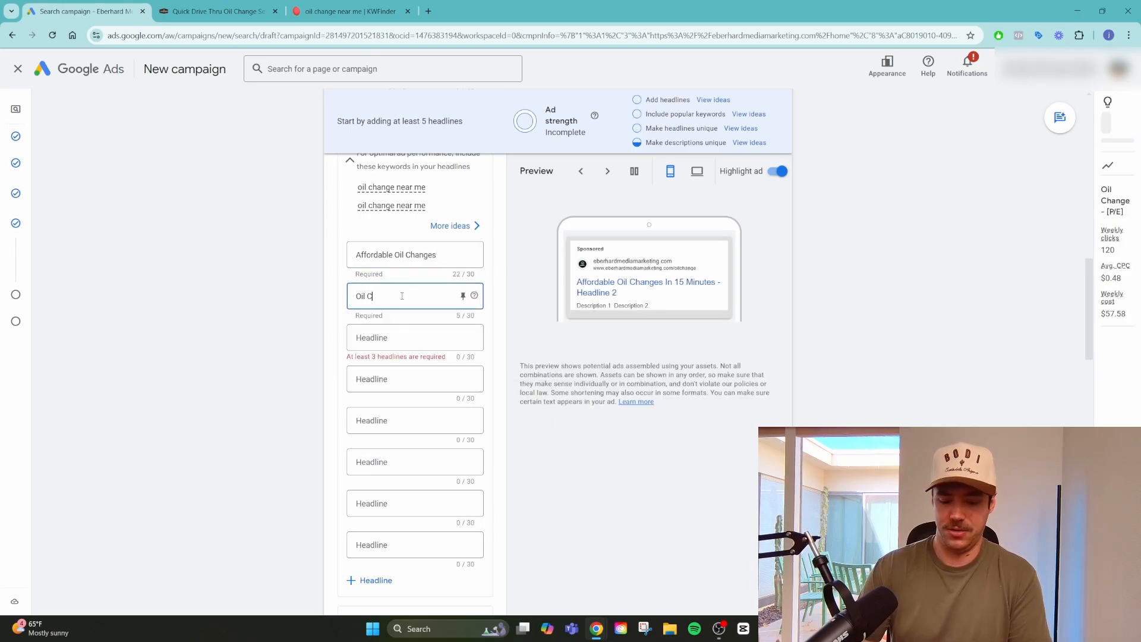
pyautogui.write('hanges In')
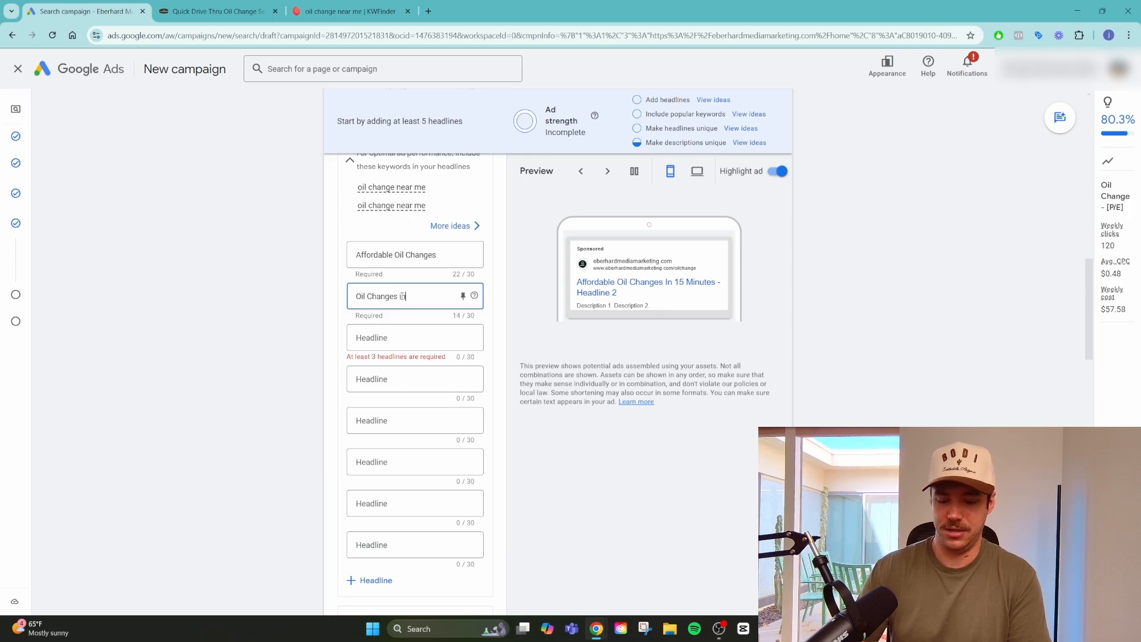
pyautogui.write(' 15 Minute')
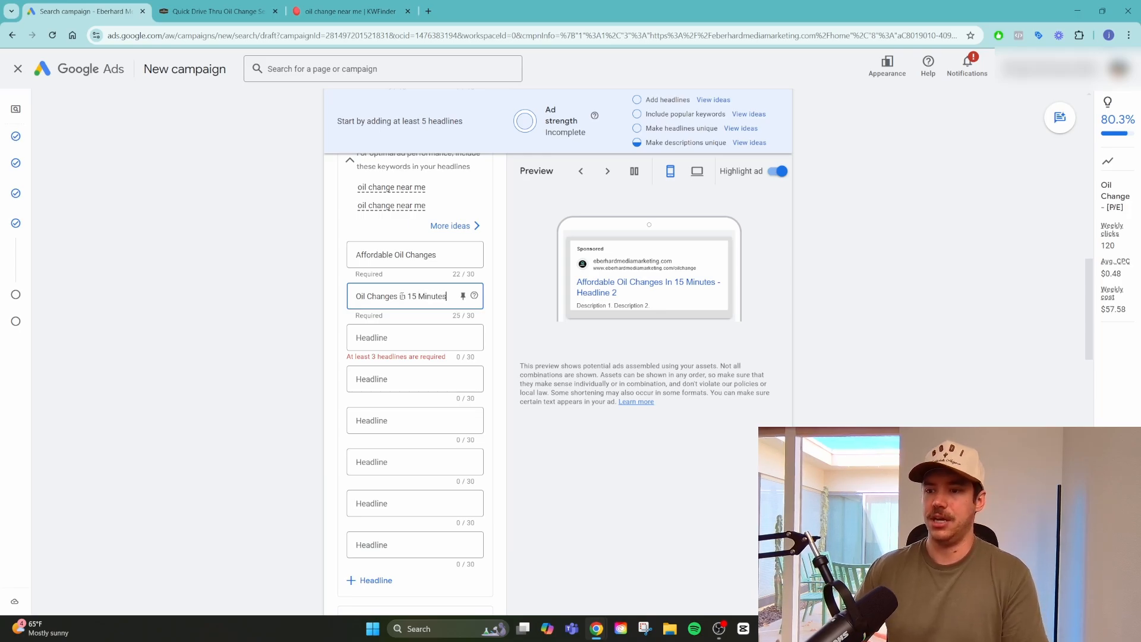
pyautogui.write('s')
pyautogui.click(407, 332)
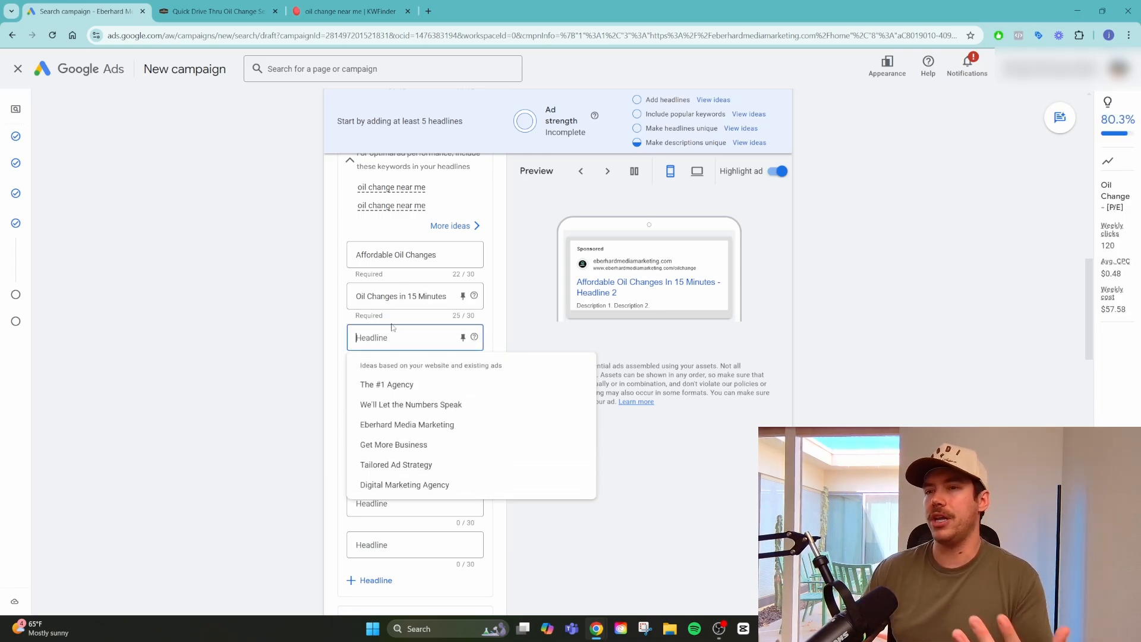
pyautogui.click(282, 270)
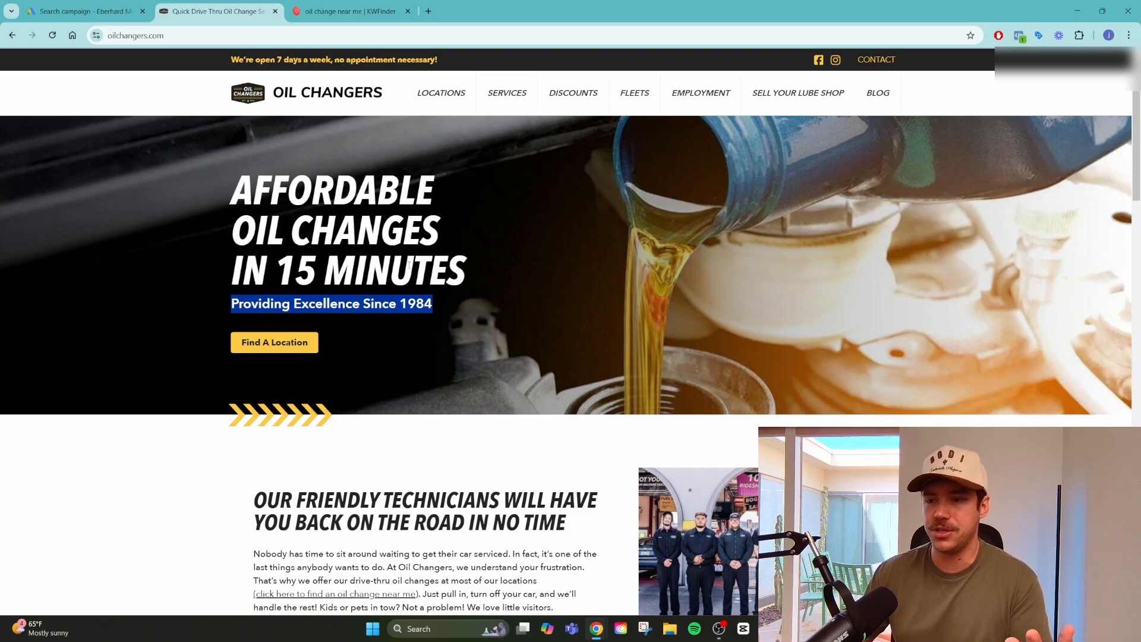
# Examine the Oil Changers homepage's tagline, drive-thru service paragraph and customer reviews for wording to use in the ad
pyautogui.click(249, 298)
pyautogui.moveTo(232, 302); pyautogui.dragTo(461, 302)
pyautogui.click(462, 302)
pyautogui.scroll(-1, 289, 299)
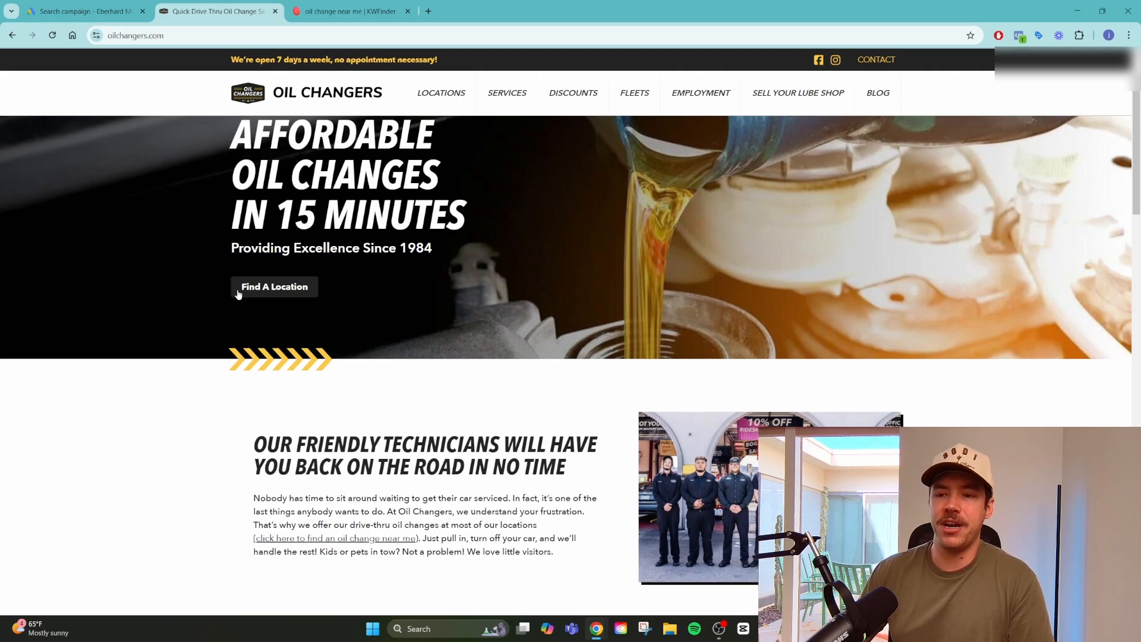
pyautogui.scroll(-4, 463, 291)
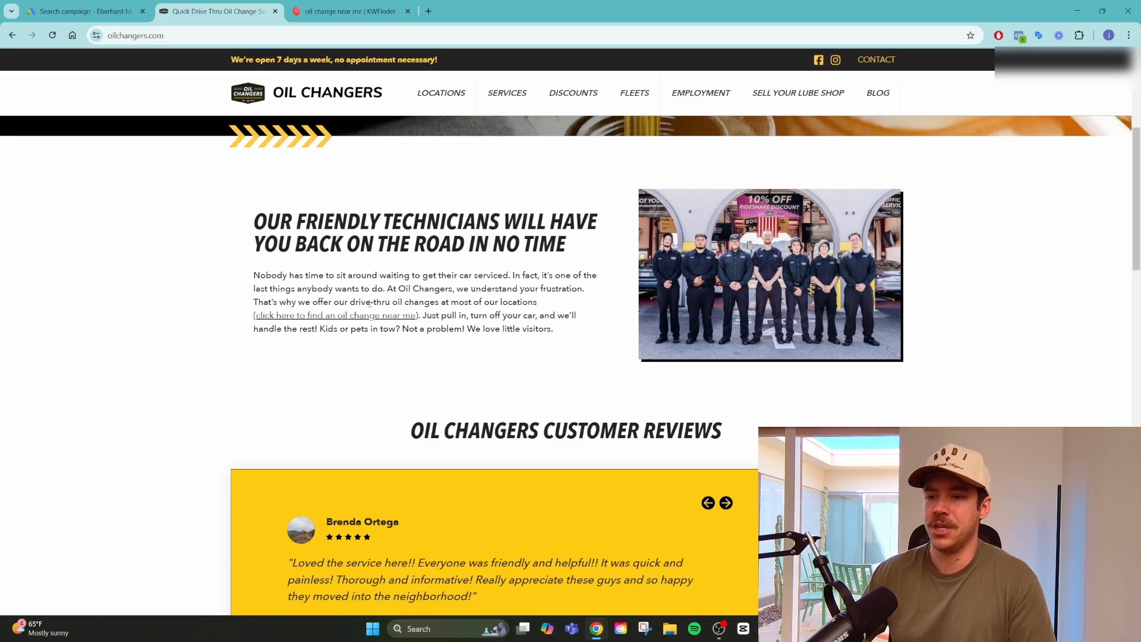
pyautogui.moveTo(349, 302); pyautogui.dragTo(446, 302)
pyautogui.click(488, 303)
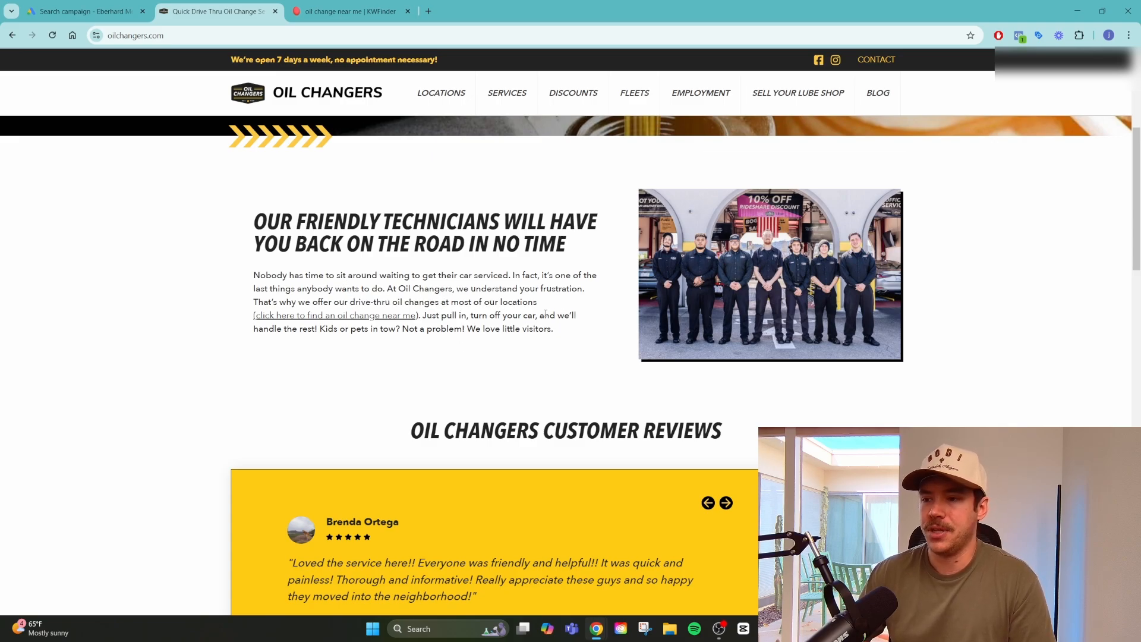
pyautogui.moveTo(488, 316); pyautogui.dragTo(538, 318)
pyautogui.moveTo(283, 343); pyautogui.dragTo(420, 340)
pyautogui.click(443, 343)
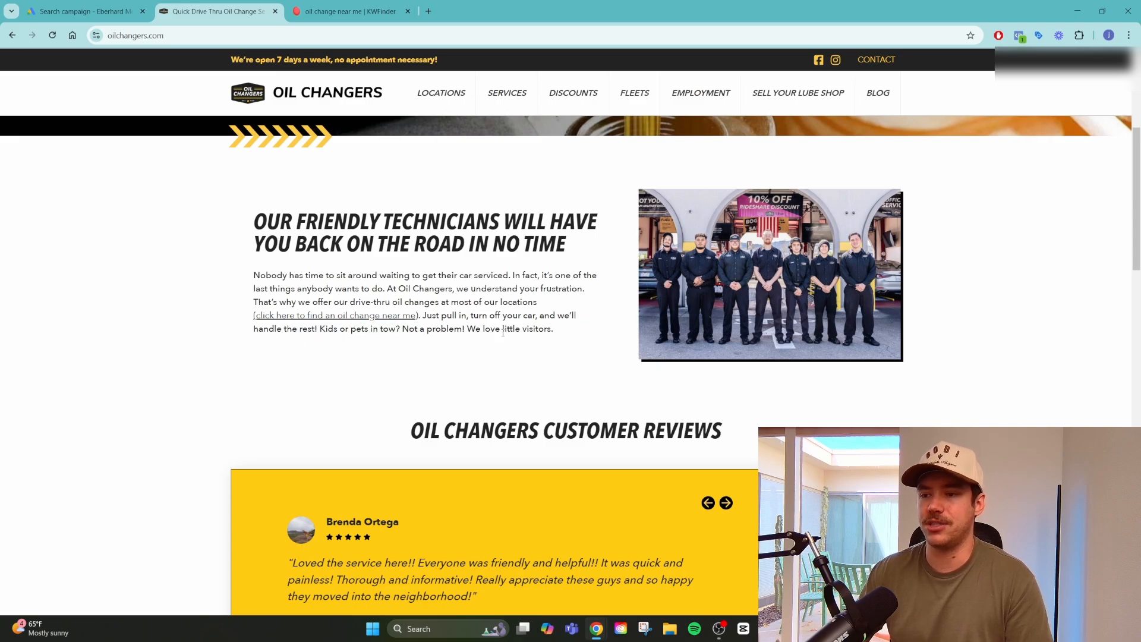
pyautogui.scroll(-3, 545, 330)
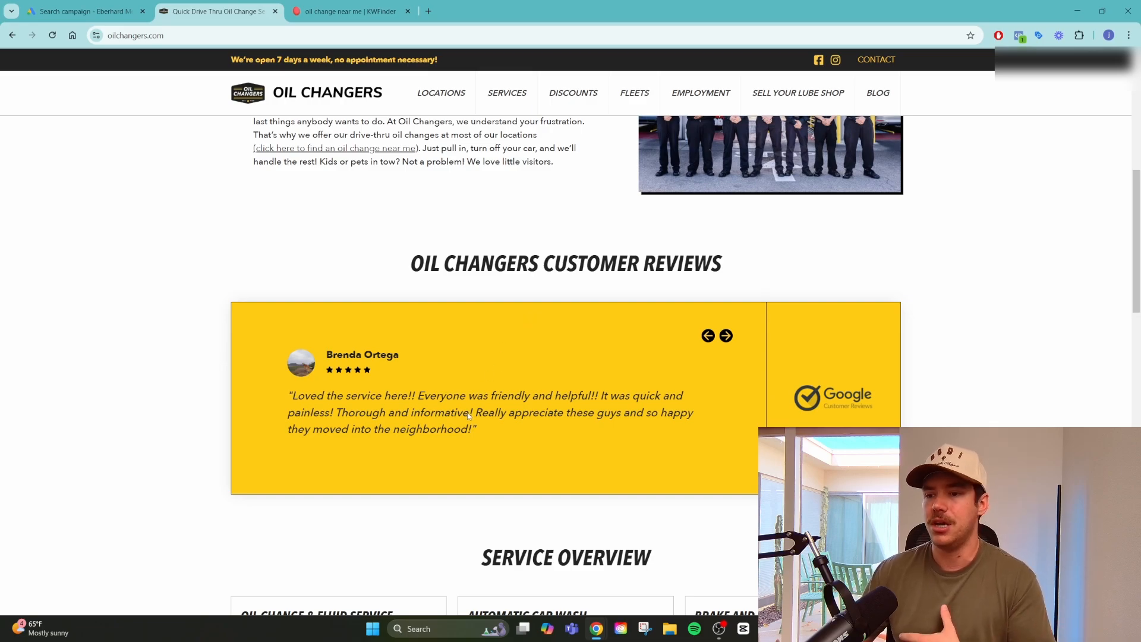
pyautogui.scroll(-7, 469, 416)
pyautogui.scroll(15, 467, 408)
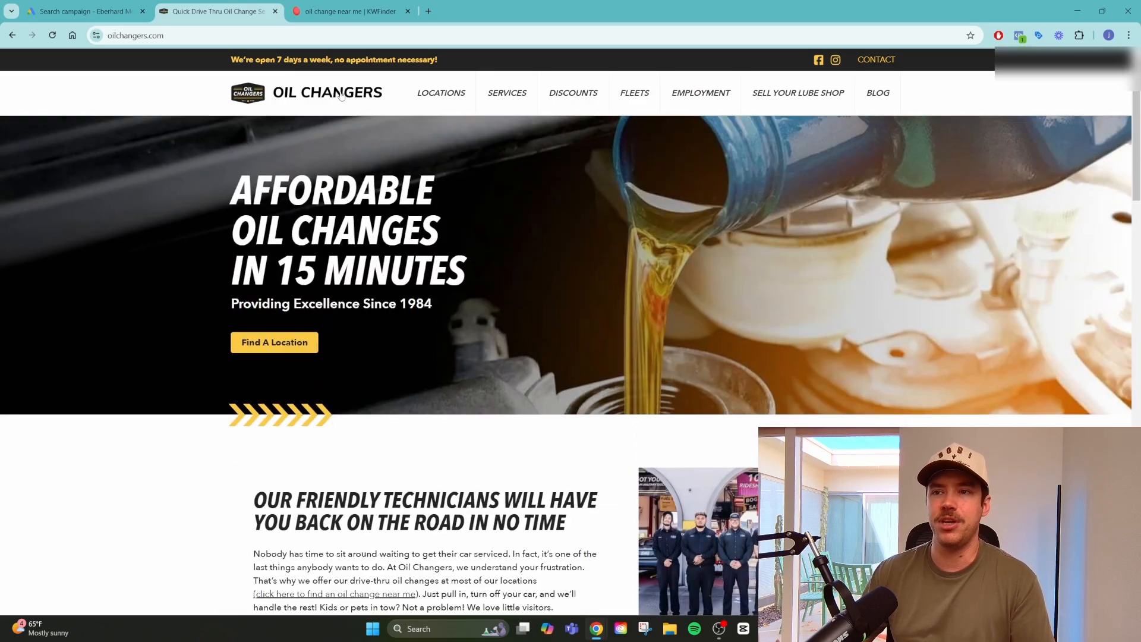
# Return to the Google Ads campaign and set the third headline to "Cheap Oil Change in Scottsdale"
pyautogui.click(76, 10)
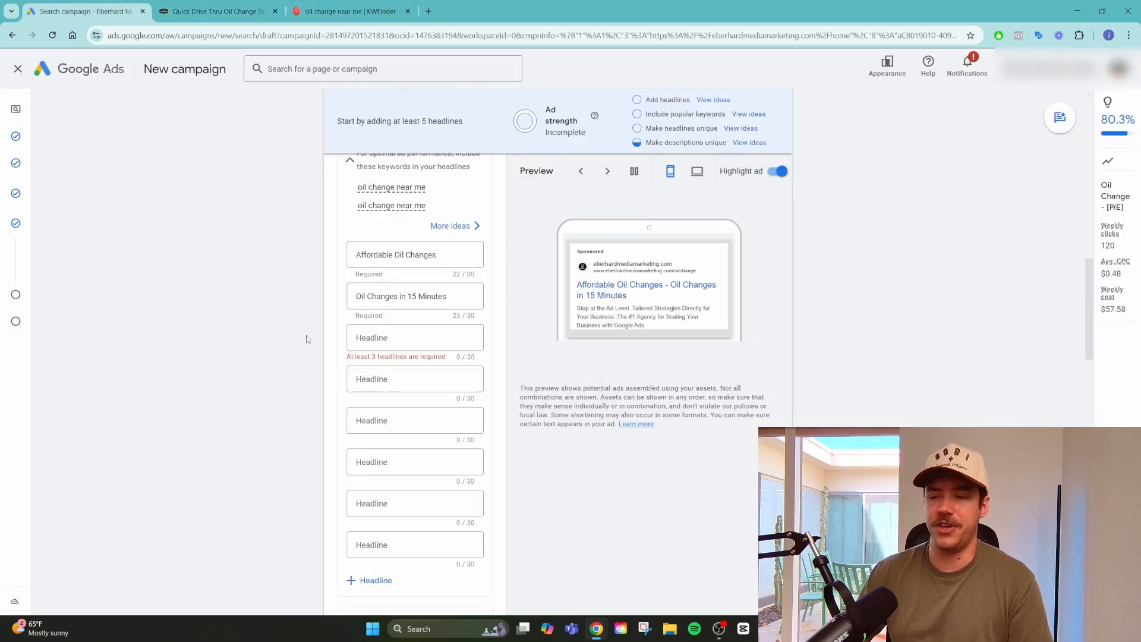
pyautogui.click(382, 338)
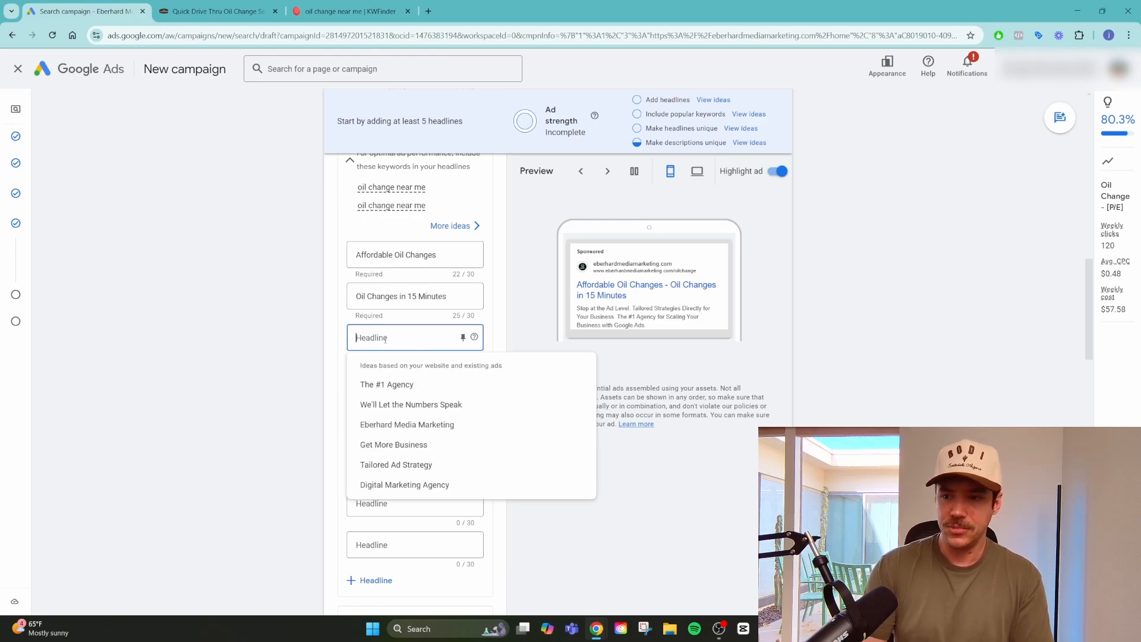
pyautogui.write('Cheap')
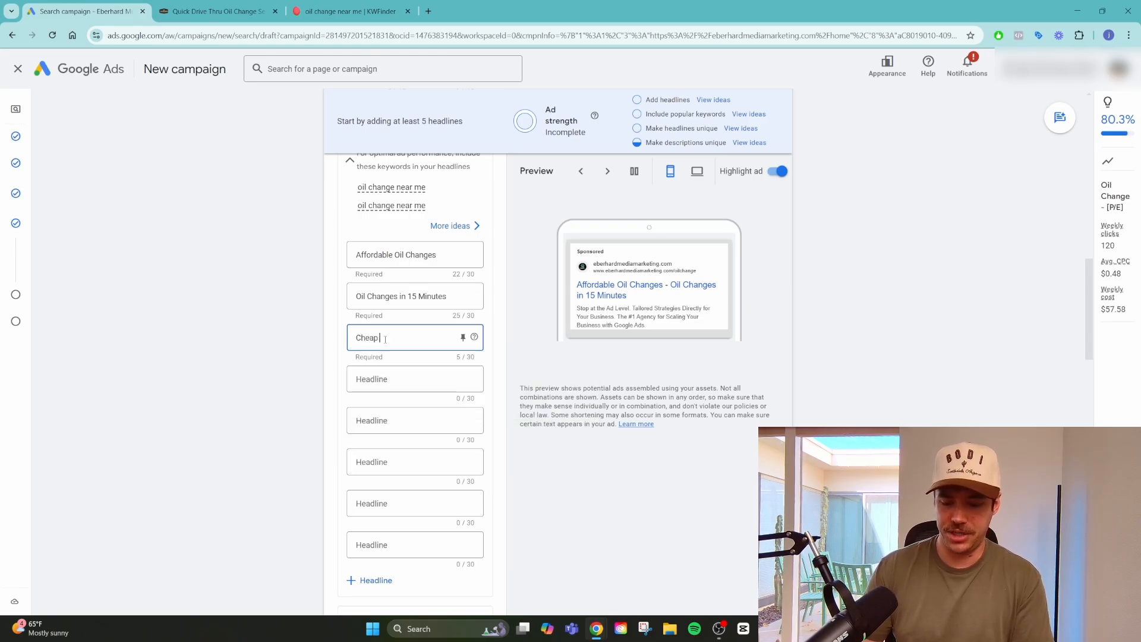
pyautogui.write('oOil Cha')
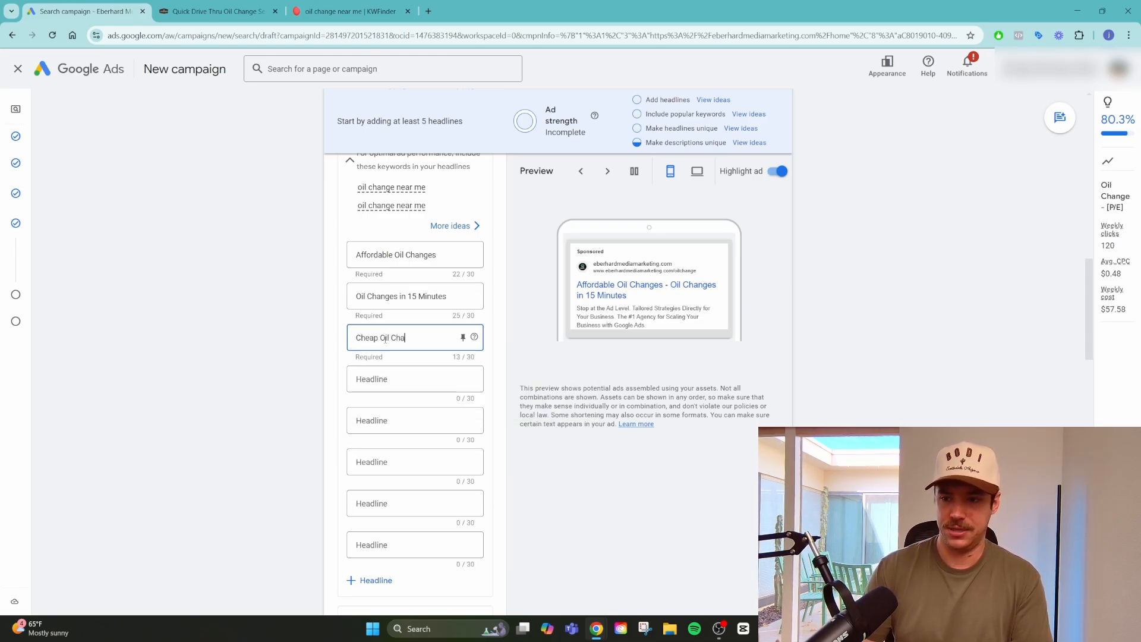
pyautogui.write('nge in Scotts')
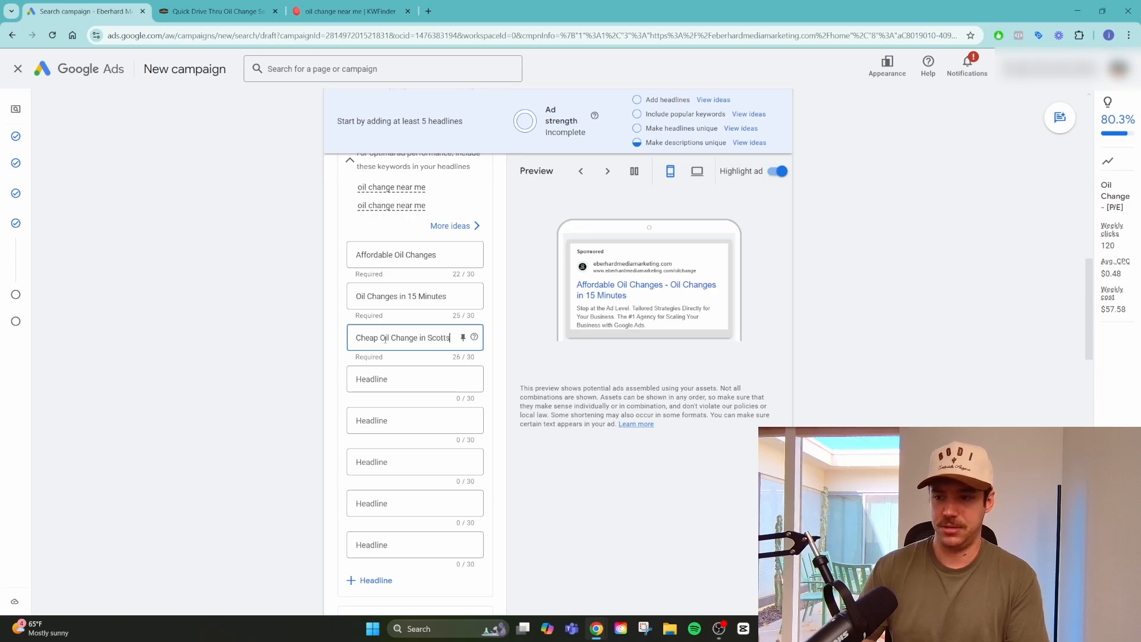
pyautogui.write('dale')
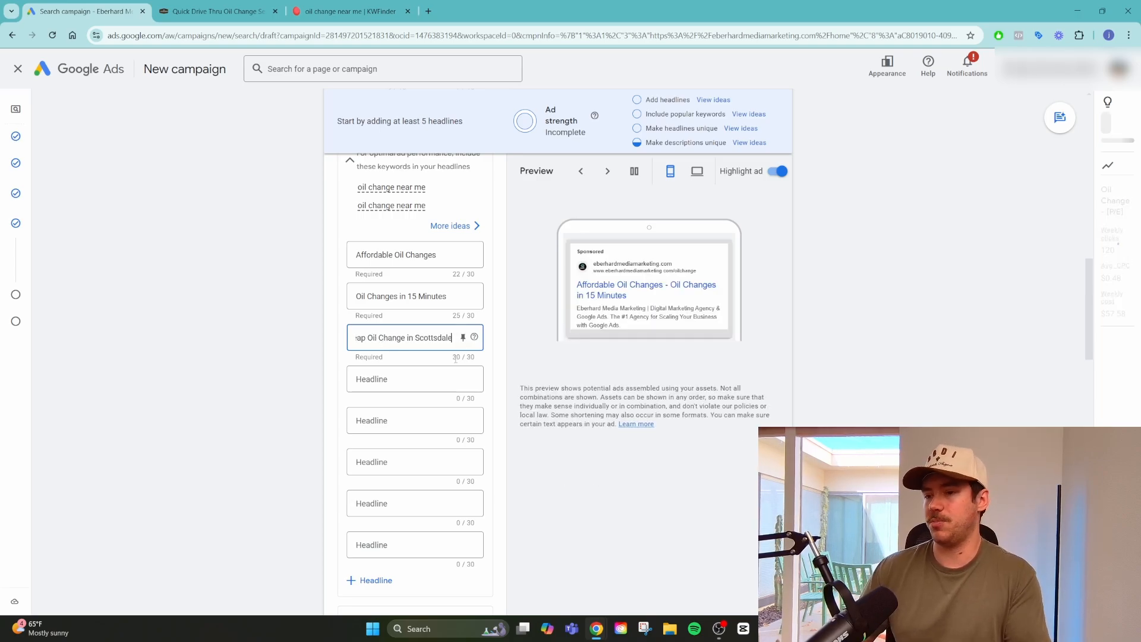
# Compare the keywords with the headlines written so far and set the fourth headline to "Call Now For an Appointment"
pyautogui.scroll(7, 446, 372)
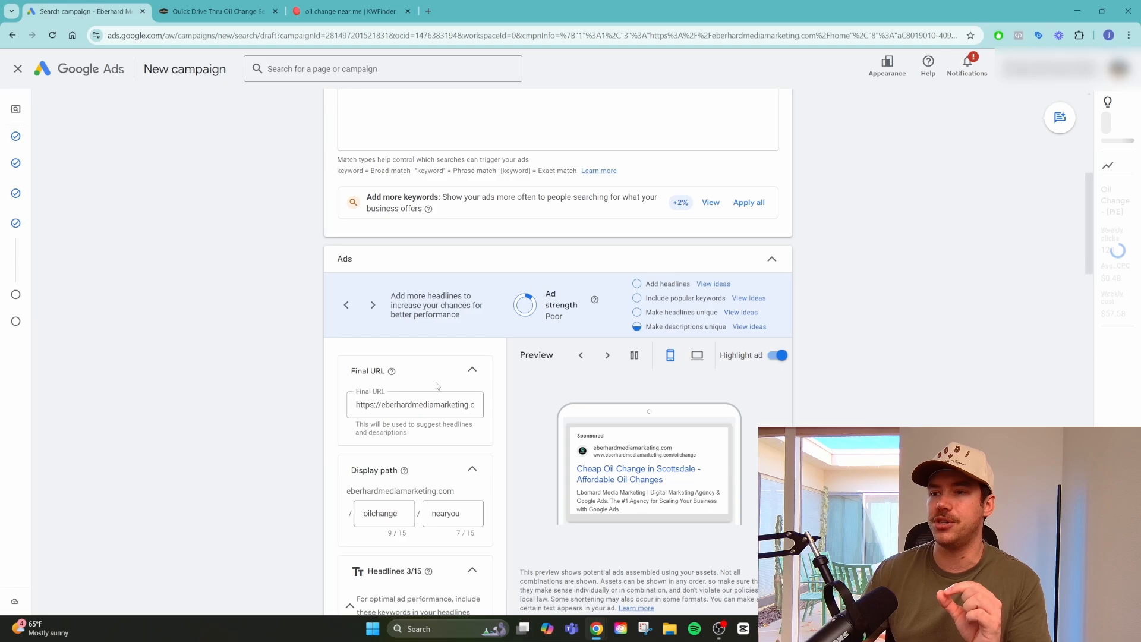
pyautogui.scroll(4, 437, 387)
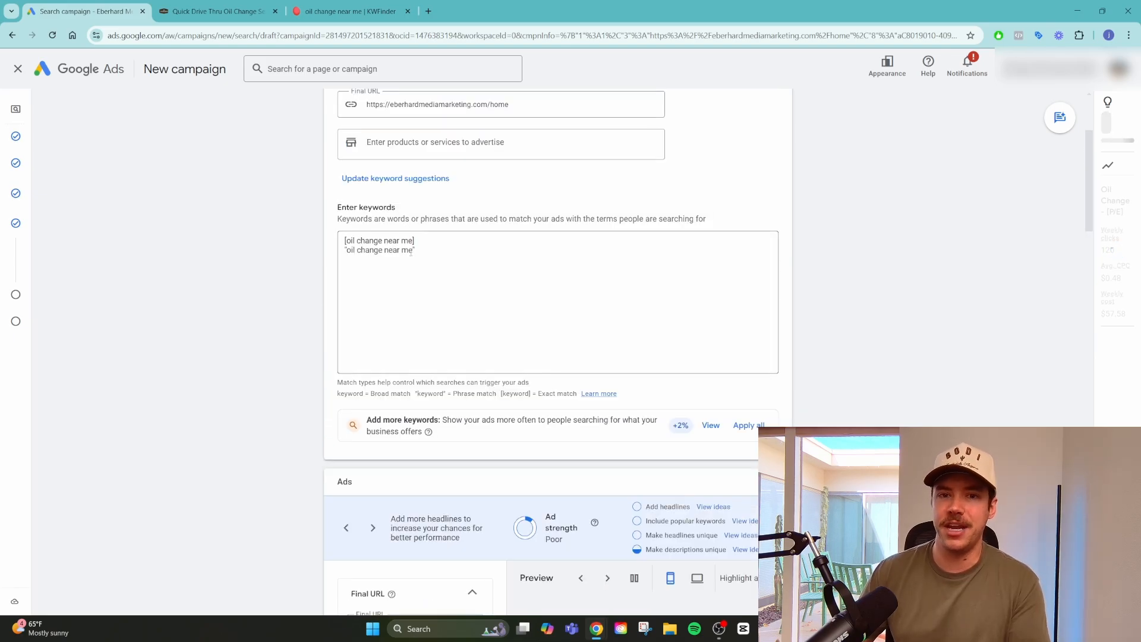
pyautogui.scroll(-7, 393, 249)
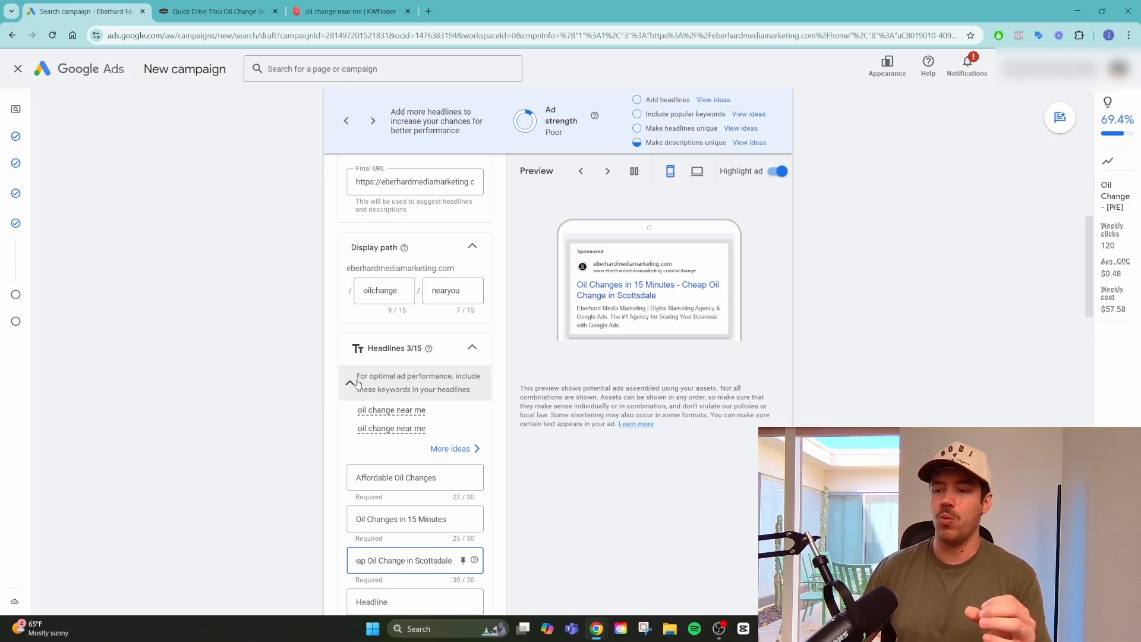
pyautogui.scroll(-5, 355, 384)
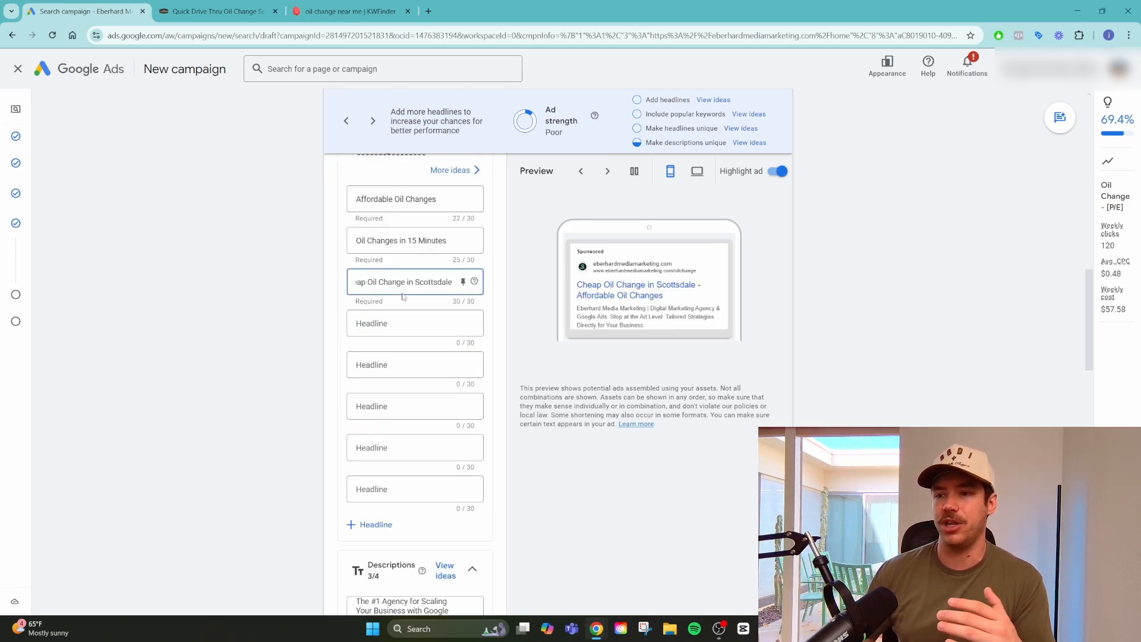
pyautogui.moveTo(406, 282); pyautogui.dragTo(466, 281)
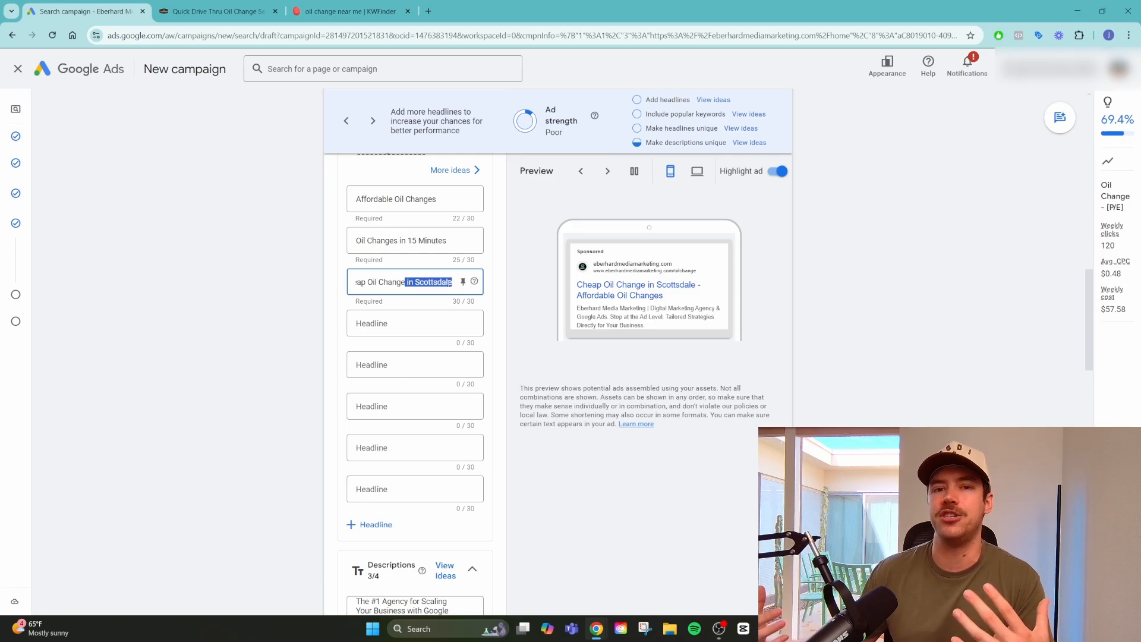
pyautogui.click(393, 323)
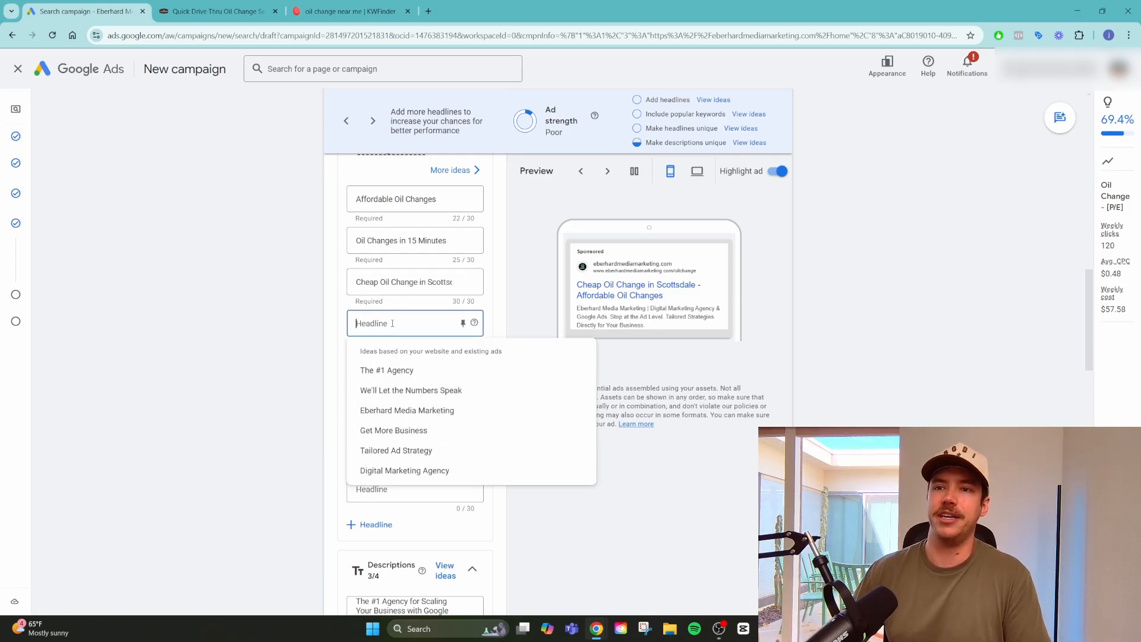
pyautogui.write('Call')
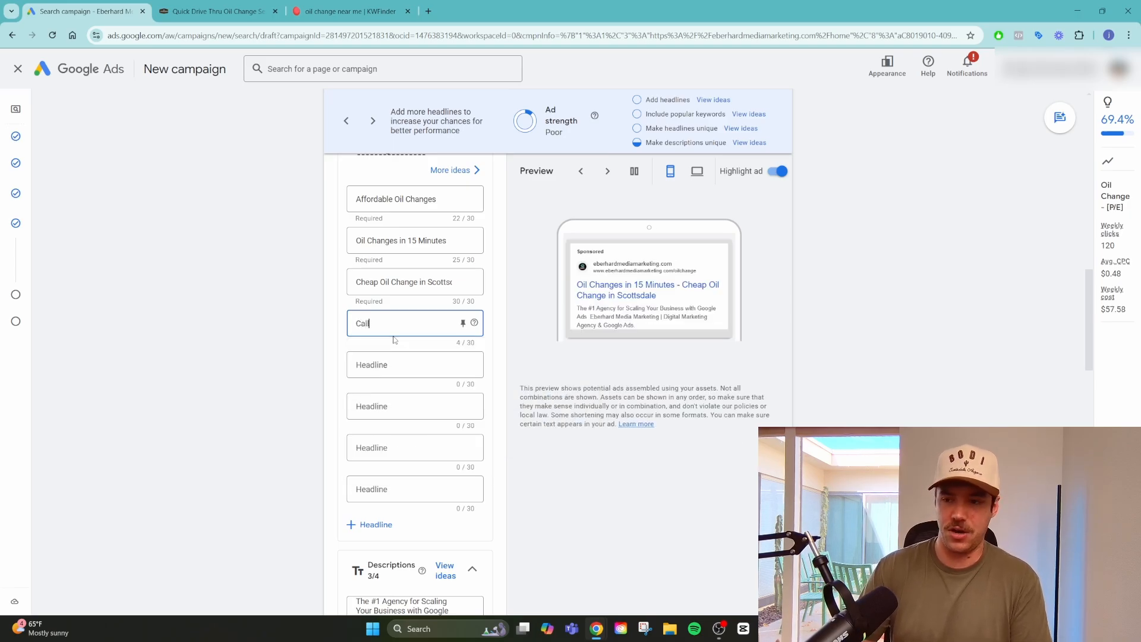
pyautogui.write(' Now For')
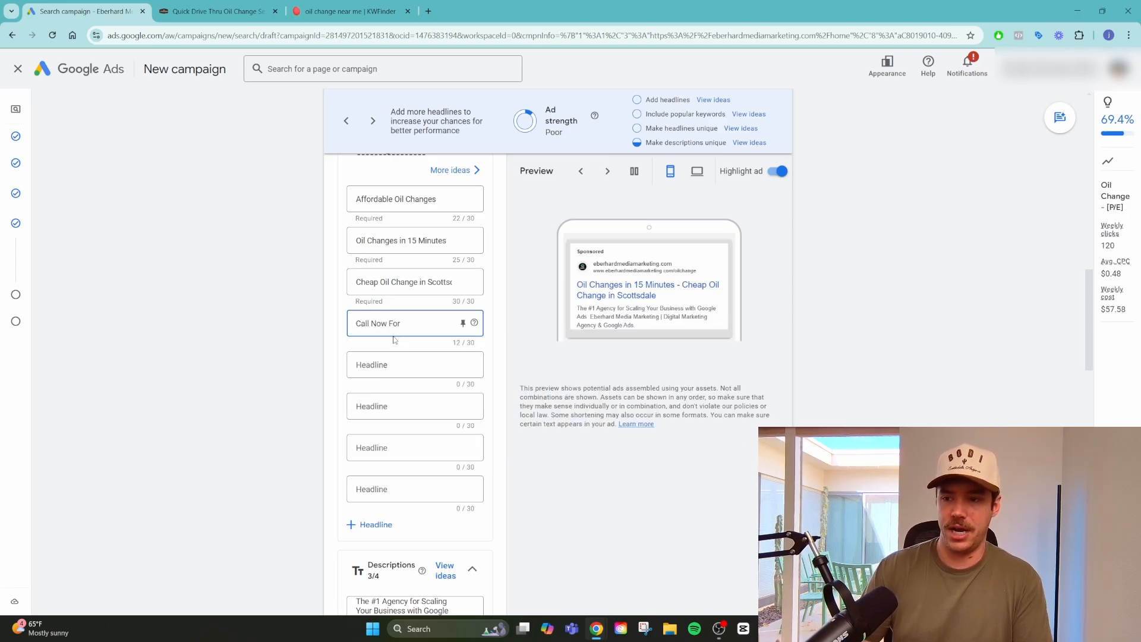
pyautogui.write(' an Appointment')
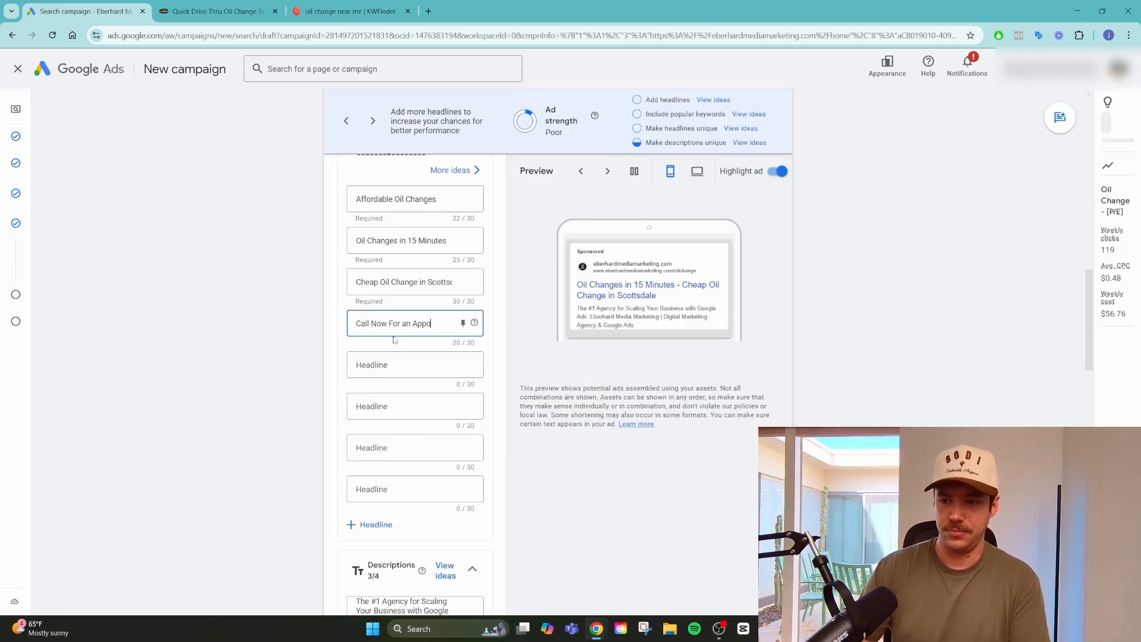
pyautogui.click(408, 371)
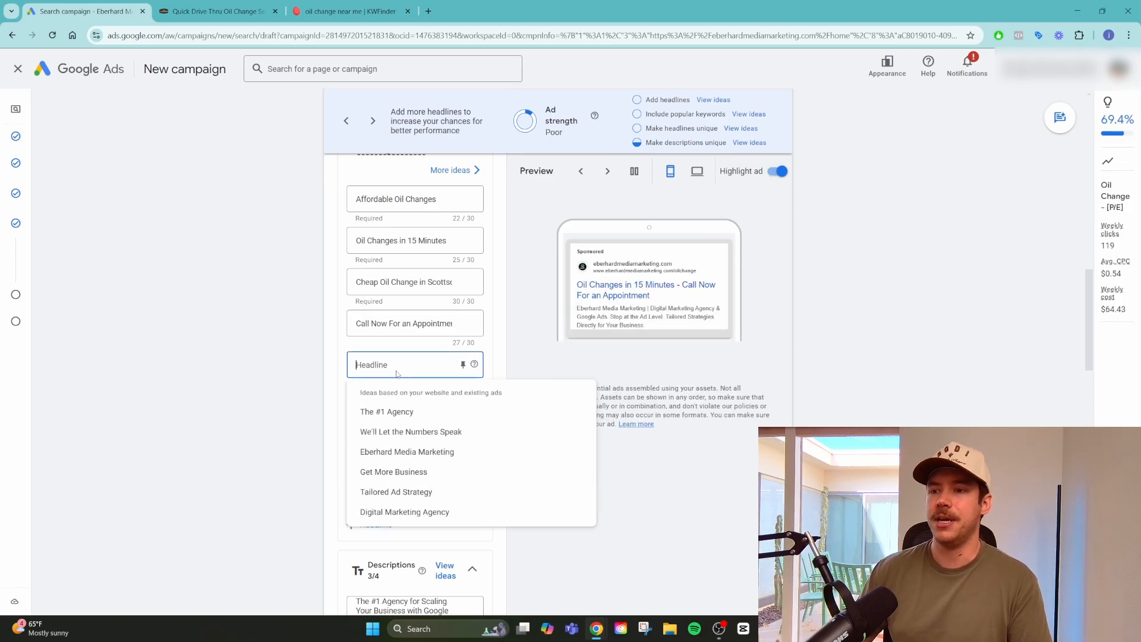
pyautogui.click(267, 368)
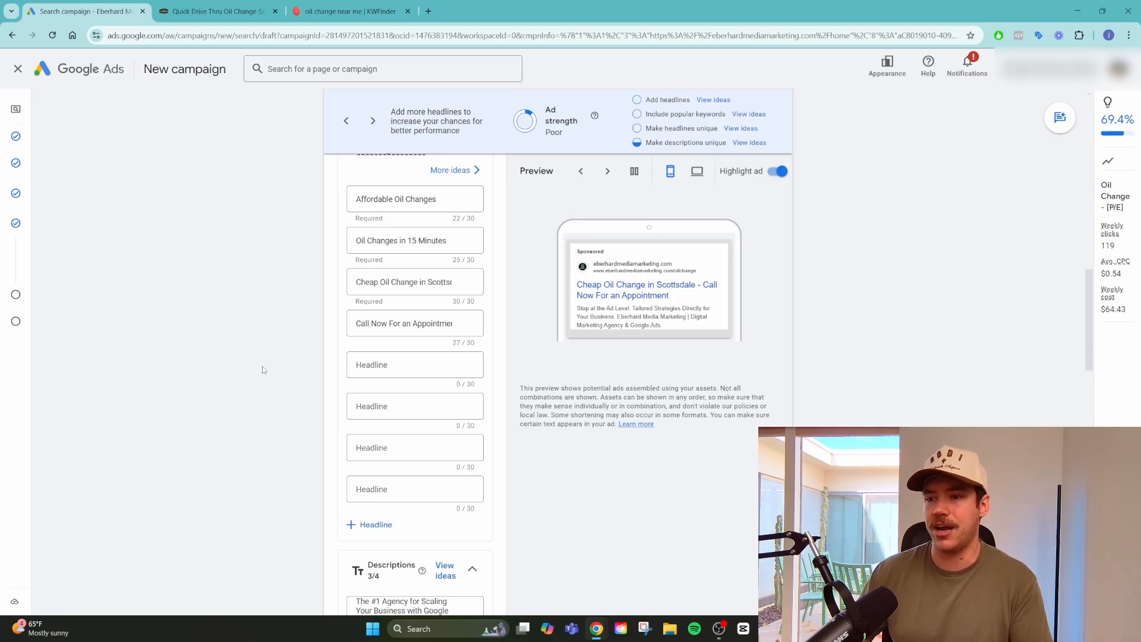
# Clear the three pre-filled descriptions of the ad
pyautogui.scroll(-3, 426, 381)
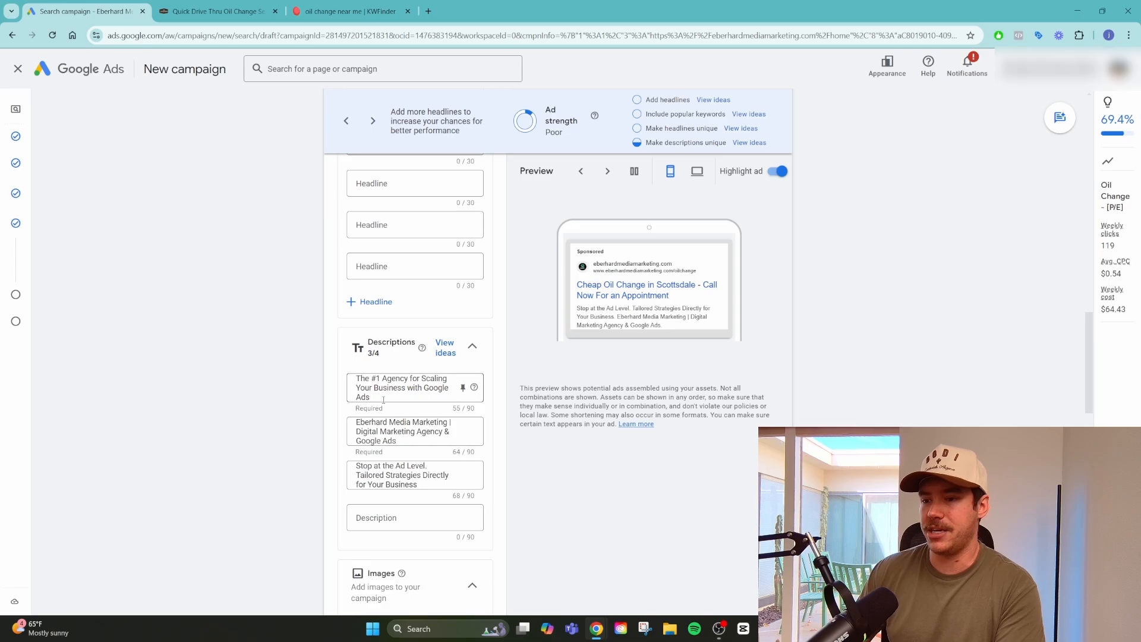
pyautogui.tripleClick(353, 385)
pyautogui.click(389, 398)
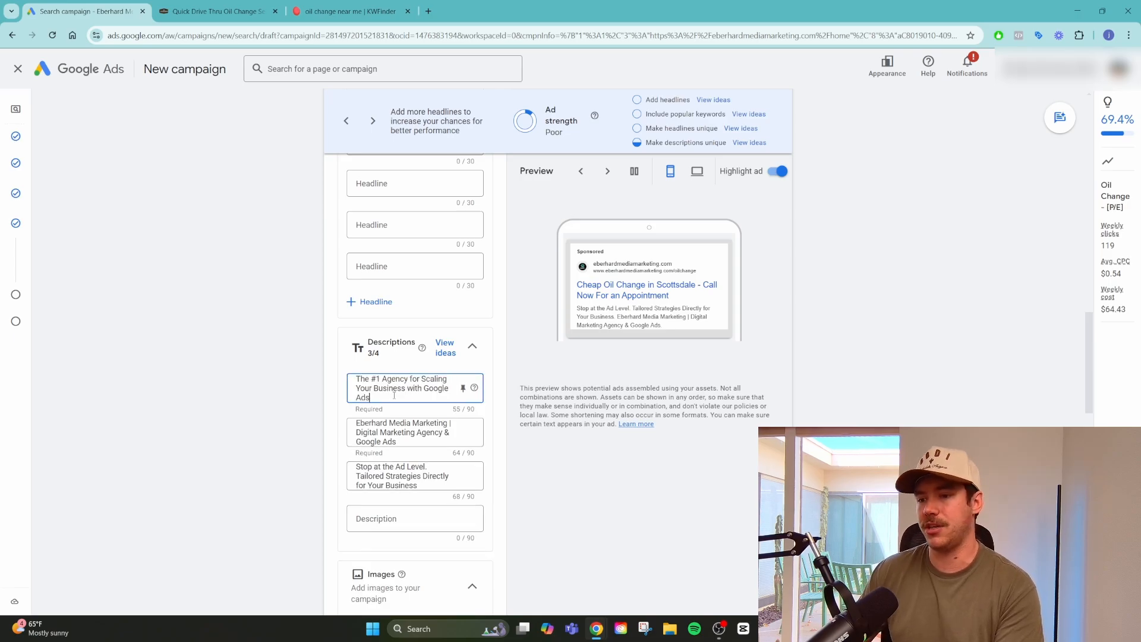
pyautogui.tripleClick(401, 437)
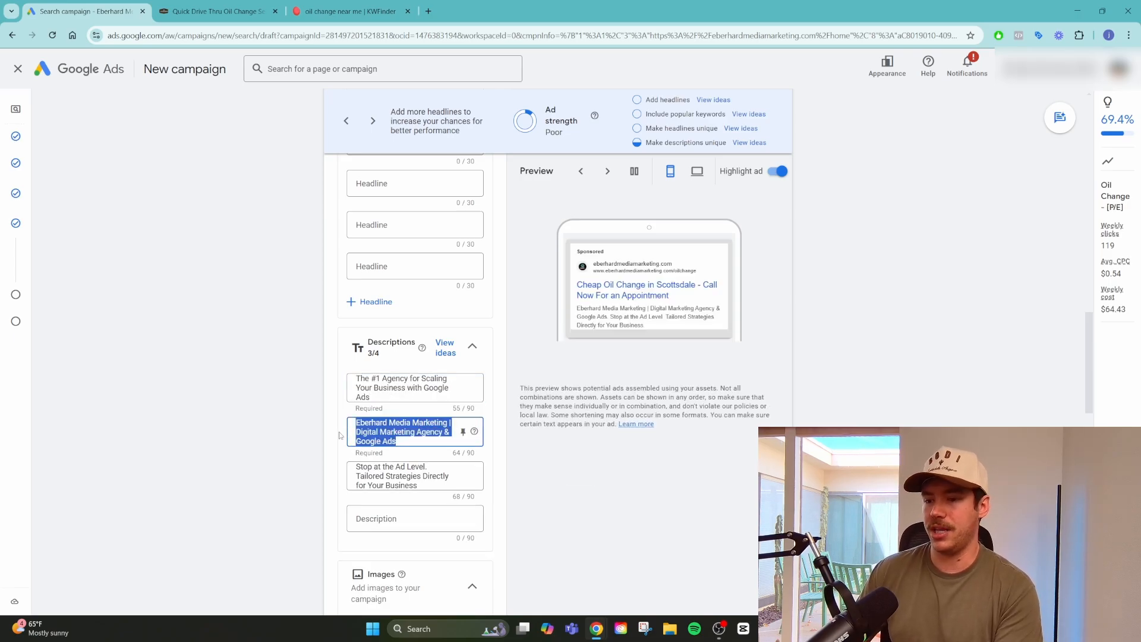
pyautogui.press('BackSpace')
pyautogui.tripleClick(421, 483)
pyautogui.press('BackSpace')
pyautogui.tripleClick(369, 387)
pyautogui.press('BackSpace')
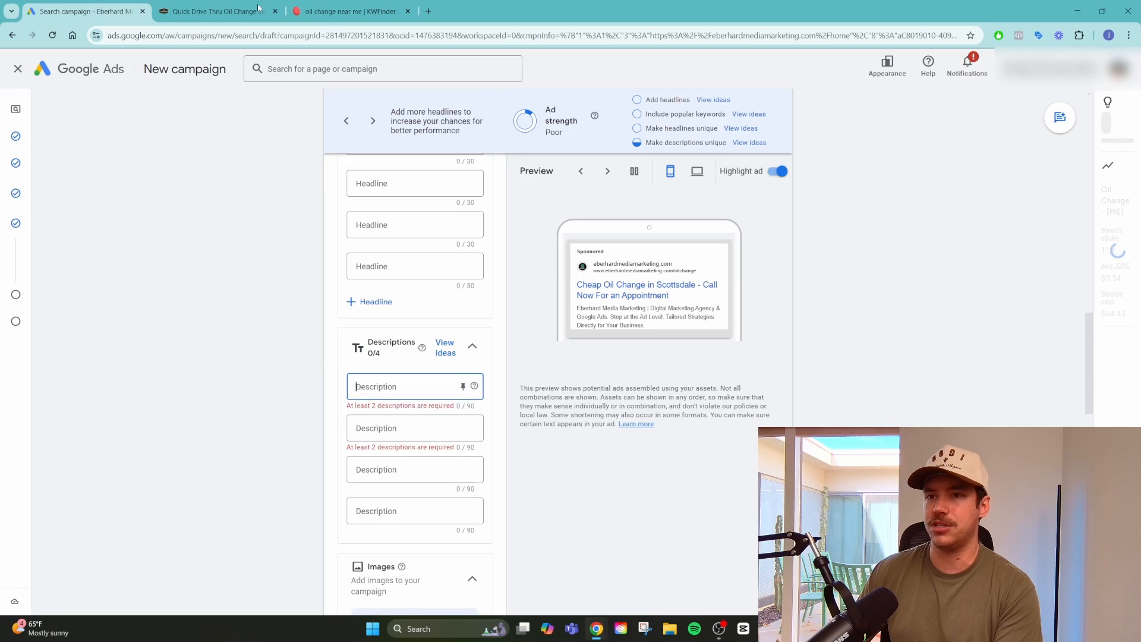
# Reread the friendly-technicians paragraph on the Oil Changers homepage for description wording, and return to the campaign's ad
pyautogui.click(214, 11)
pyautogui.scroll(-5, 456, 382)
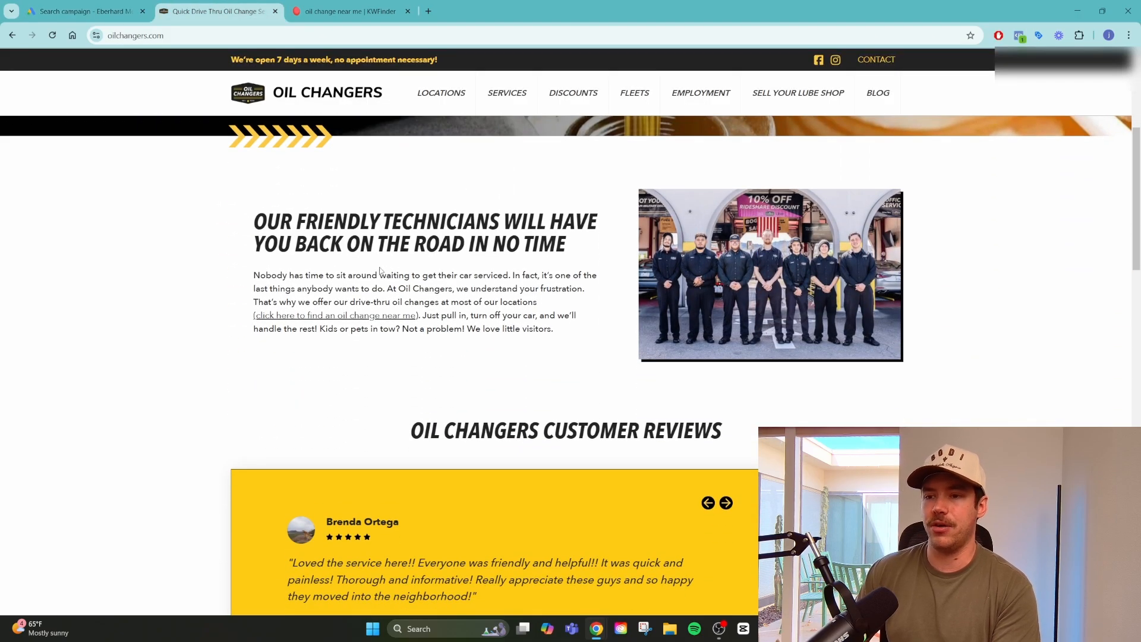
pyautogui.moveTo(256, 275); pyautogui.dragTo(509, 275)
pyautogui.click(478, 307)
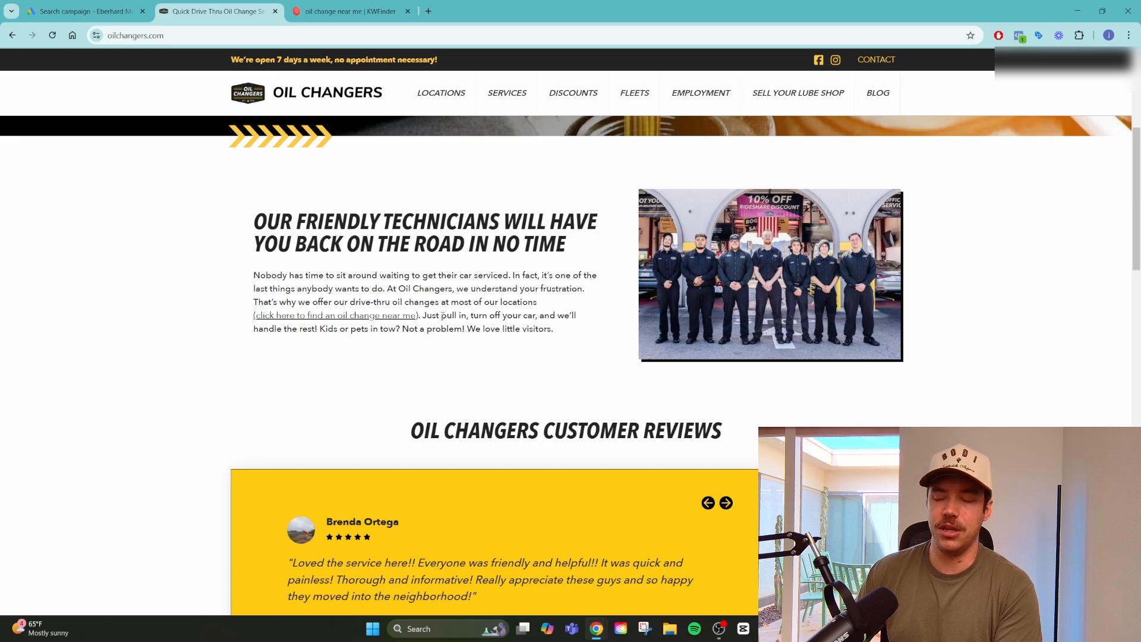
pyautogui.moveTo(442, 315); pyautogui.dragTo(524, 315)
pyautogui.click(318, 328)
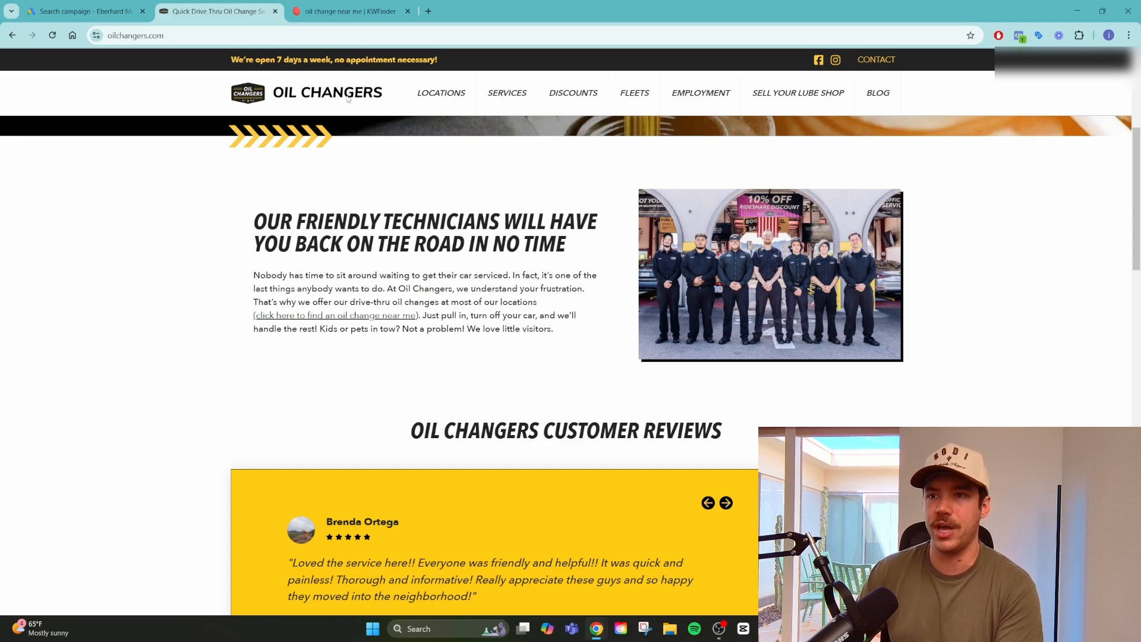
pyautogui.click(83, 11)
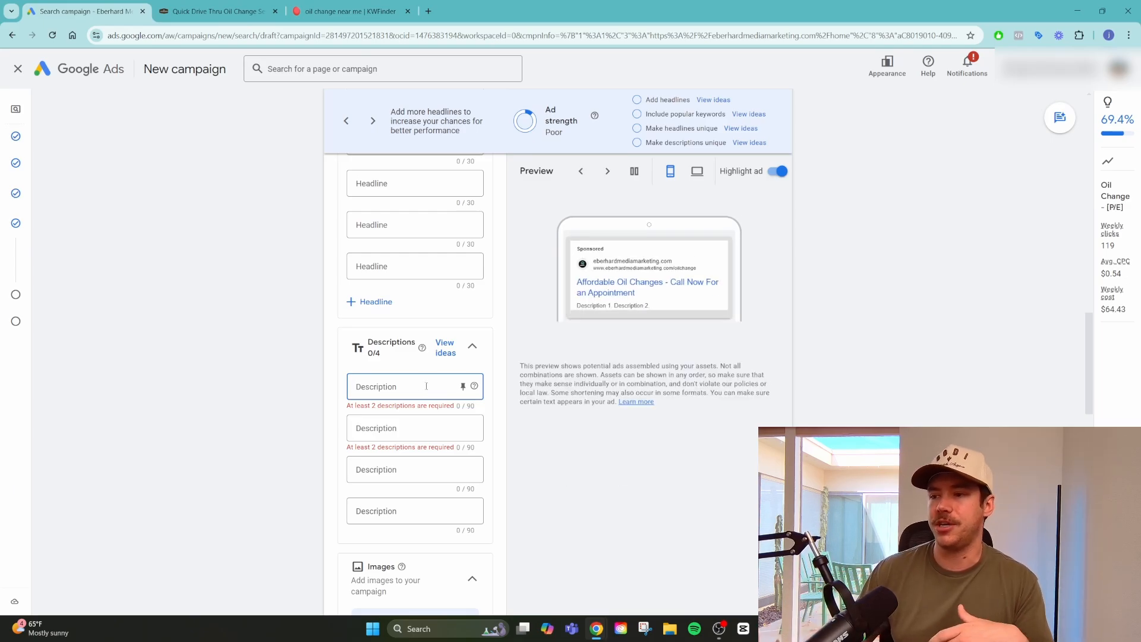
# View the asset library and suggested images available for the campaign, and close the image picker without adding any
pyautogui.scroll(-3, 414, 403)
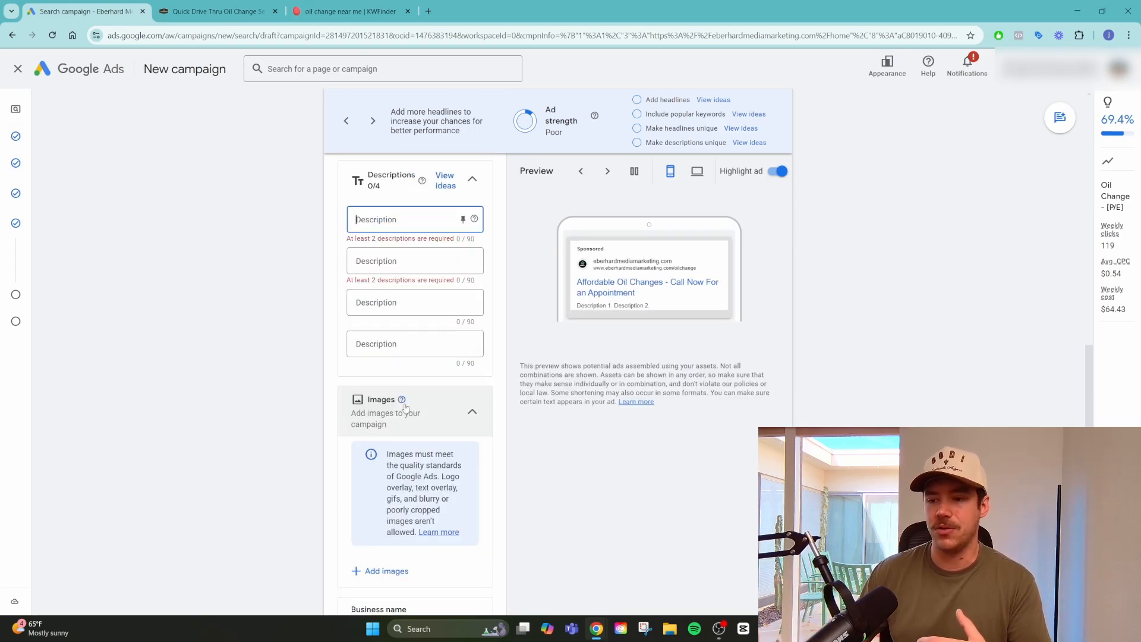
pyautogui.scroll(-3, 367, 413)
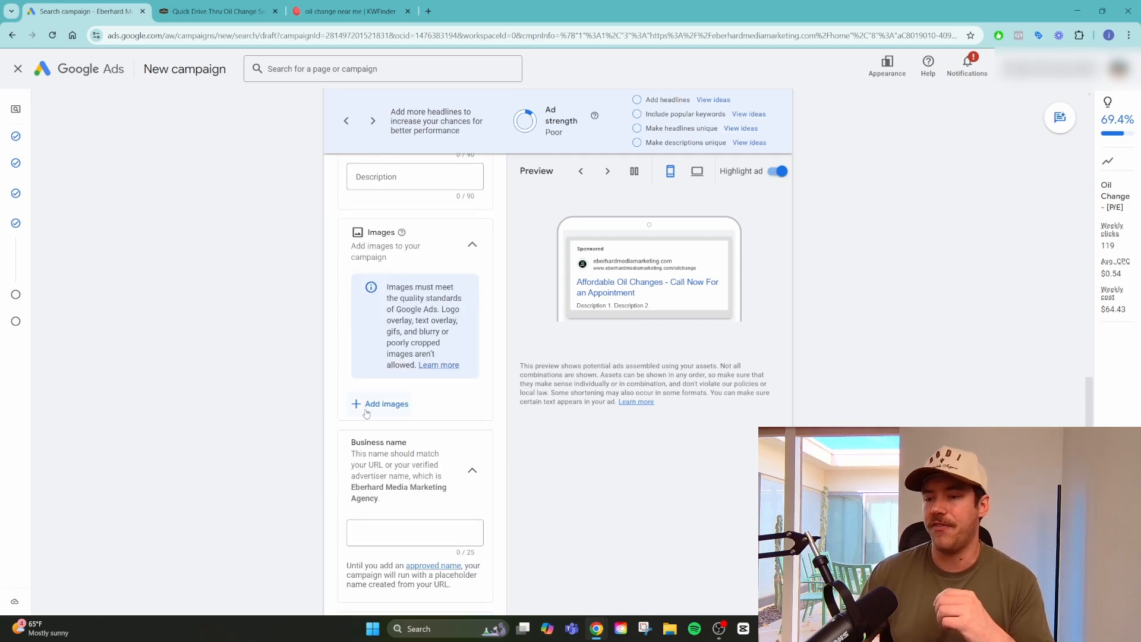
pyautogui.click(378, 405)
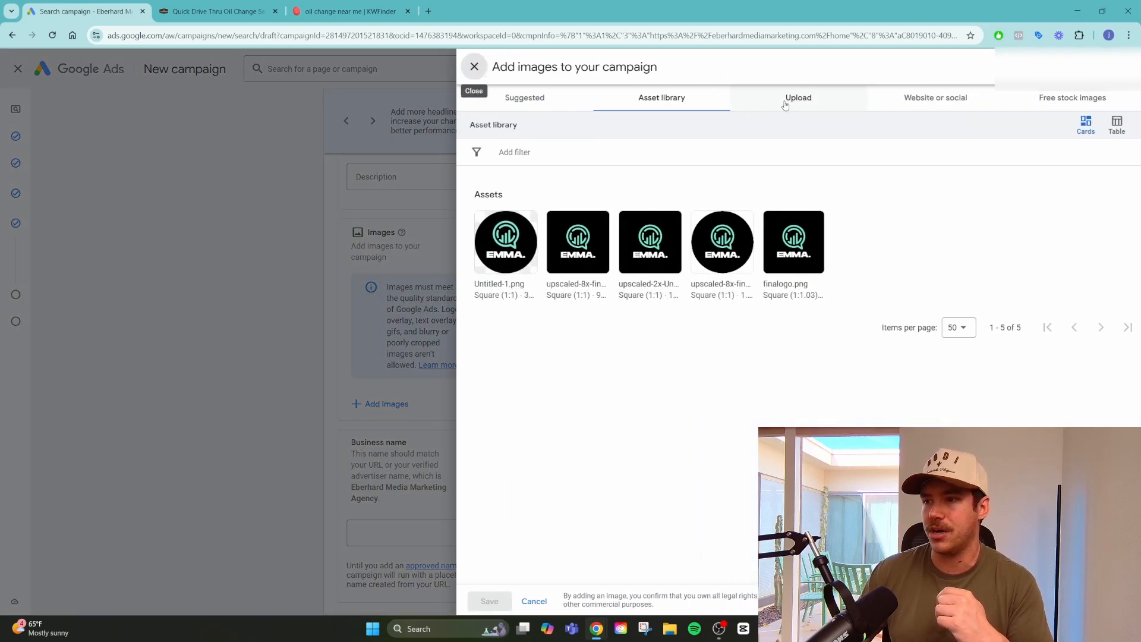
pyautogui.click(541, 105)
pyautogui.click(474, 67)
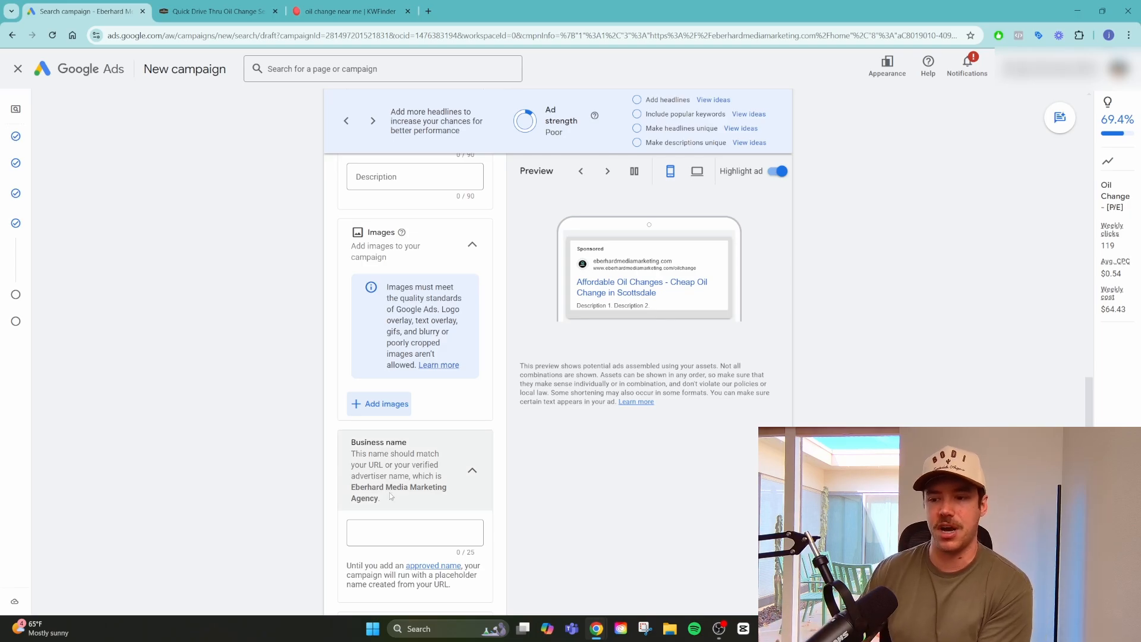
# Review the ad's business name, business logo, sitelinks and callouts sections
pyautogui.scroll(-3, 392, 370)
pyautogui.click(392, 370)
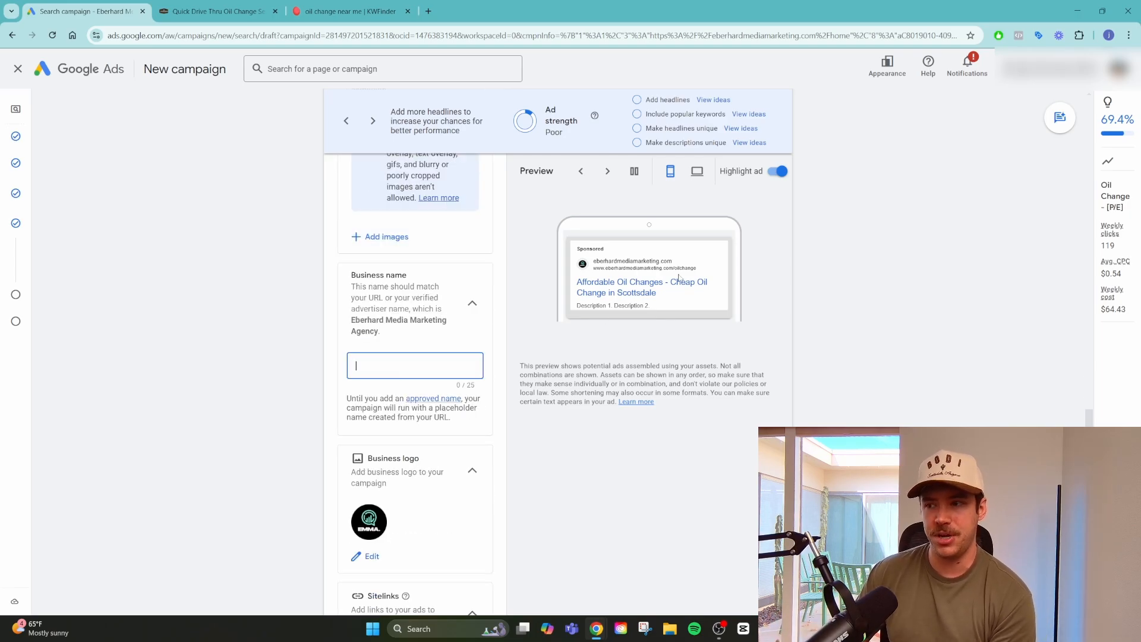
pyautogui.scroll(-3, 493, 322)
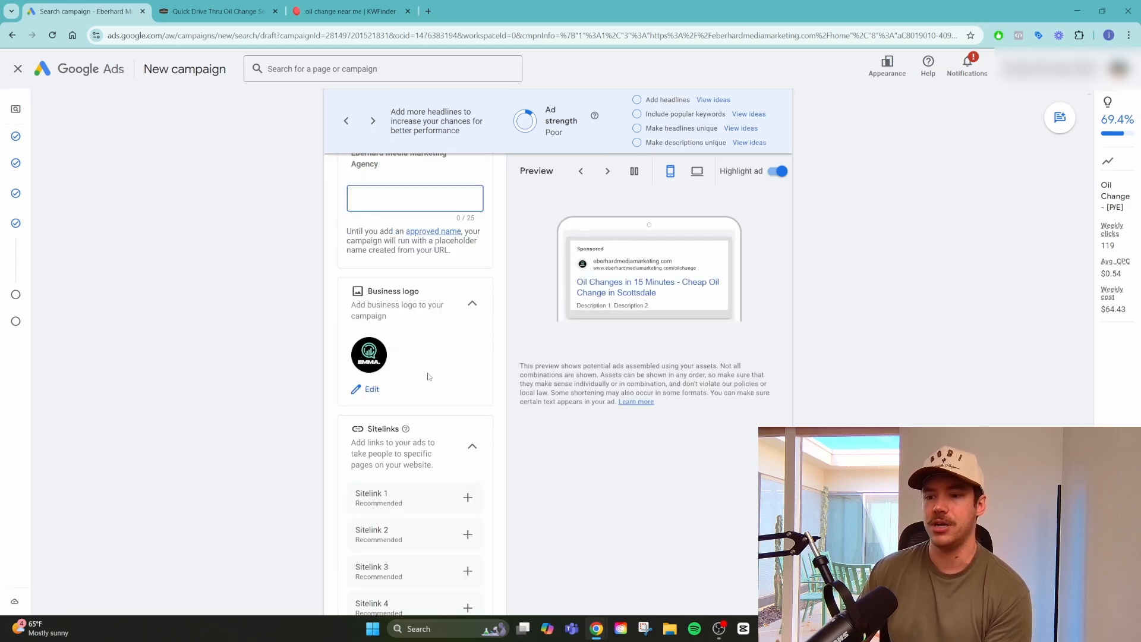
pyautogui.scroll(-2, 428, 377)
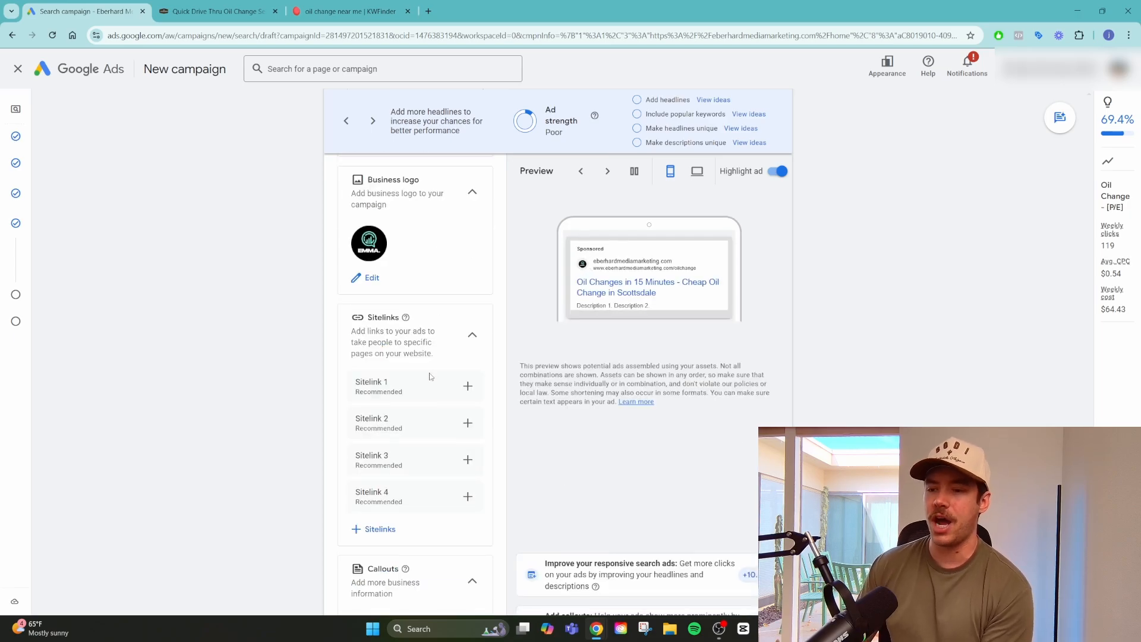
pyautogui.scroll(-4, 475, 383)
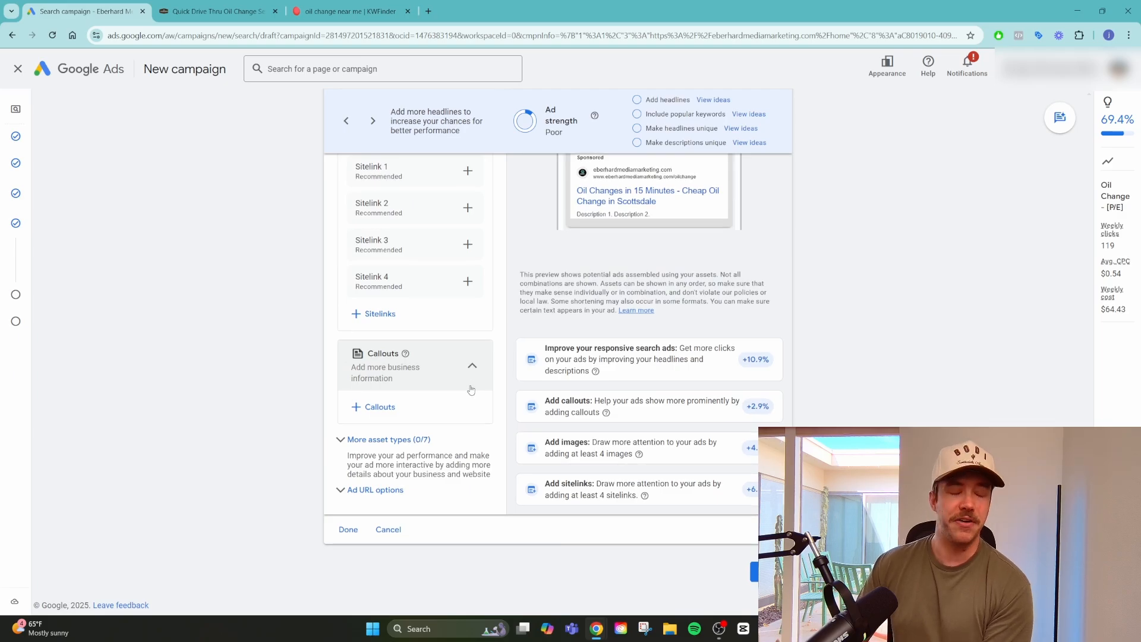
pyautogui.scroll(5, 470, 389)
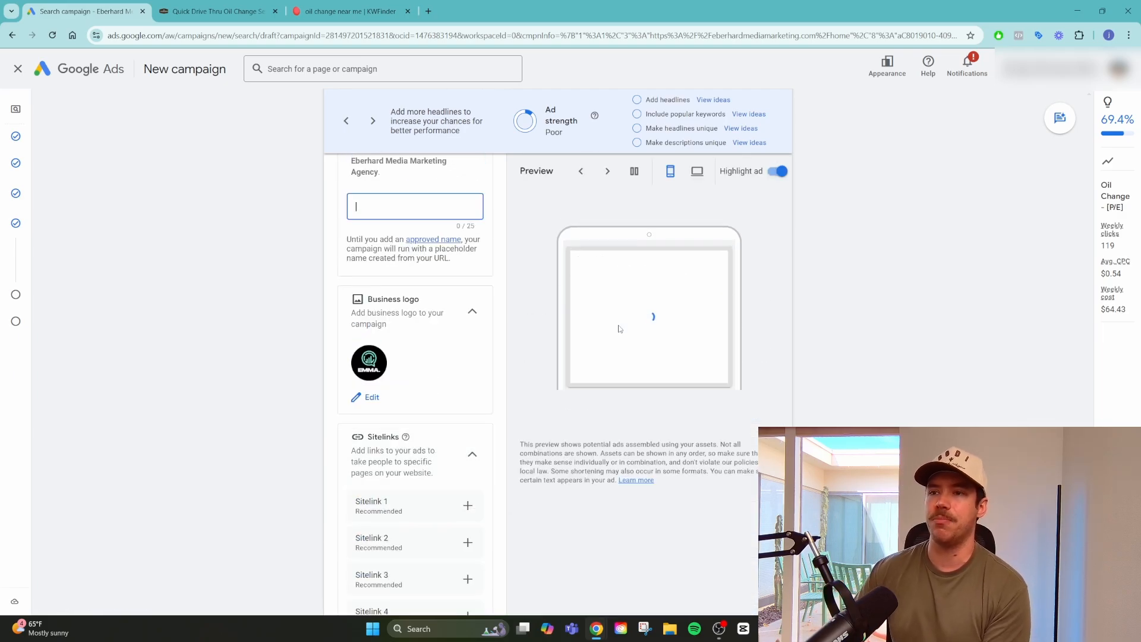
# Search Google for "oil change scottsdale" in a new tab and examine how the sponsored results use images and sitelinks
pyautogui.click(429, 11)
pyautogui.write('oi')
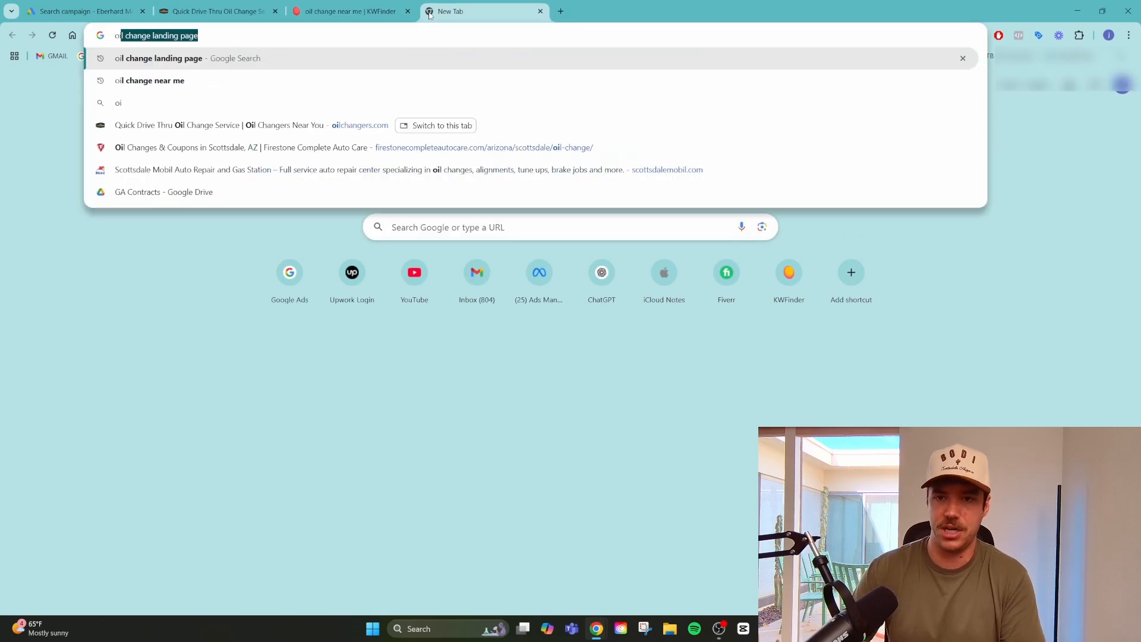
pyautogui.write('l change scottsdale')
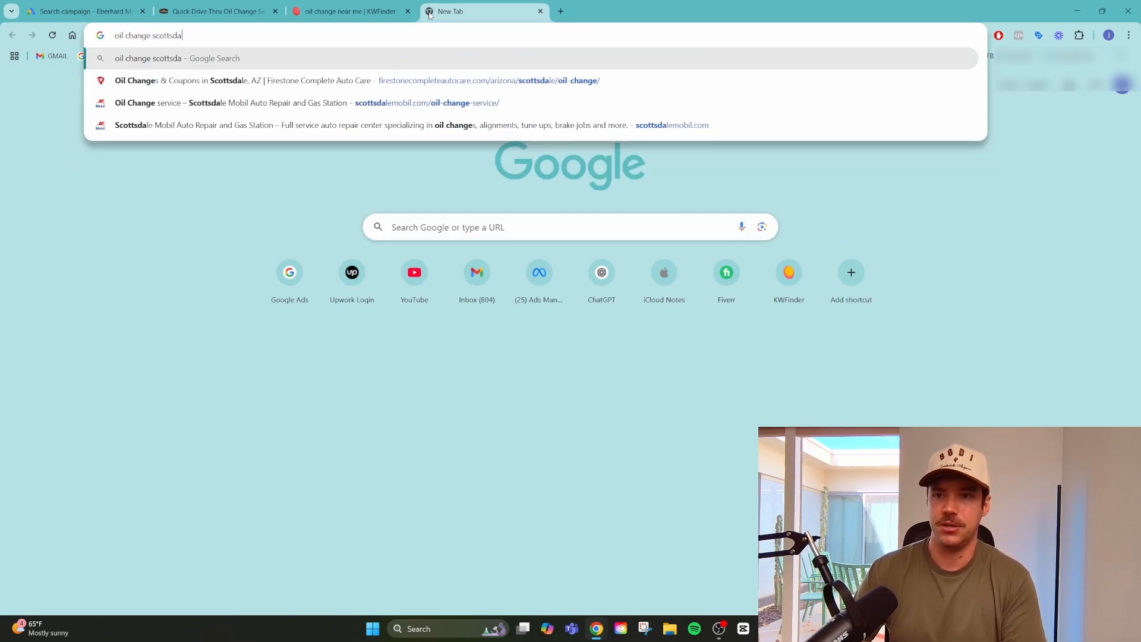
pyautogui.press('Return')
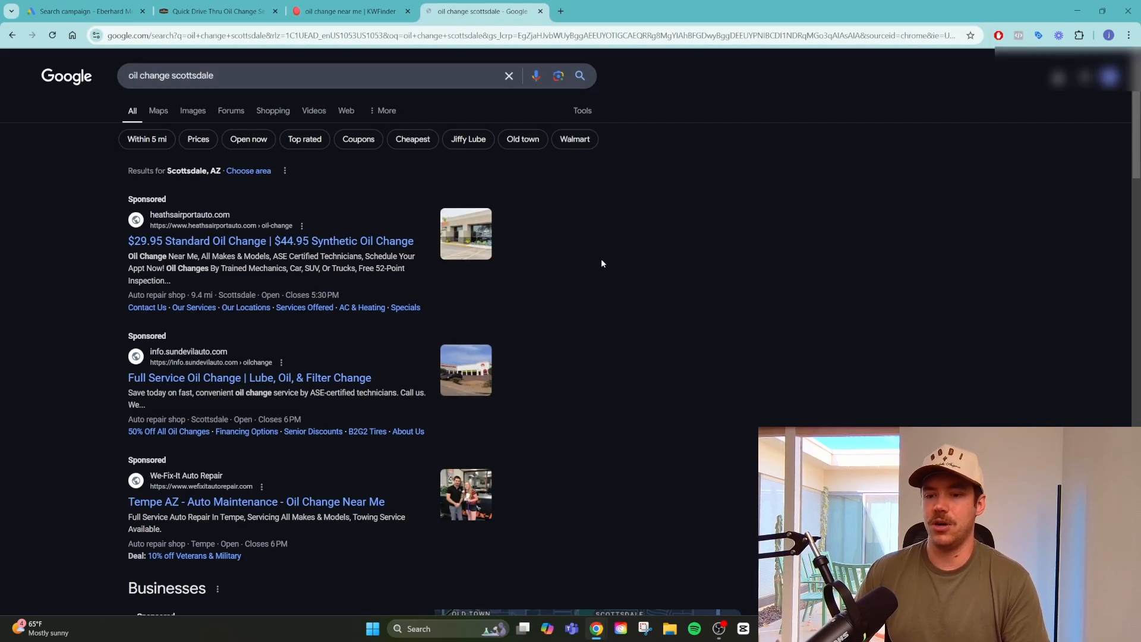
pyautogui.scroll(-2, 601, 262)
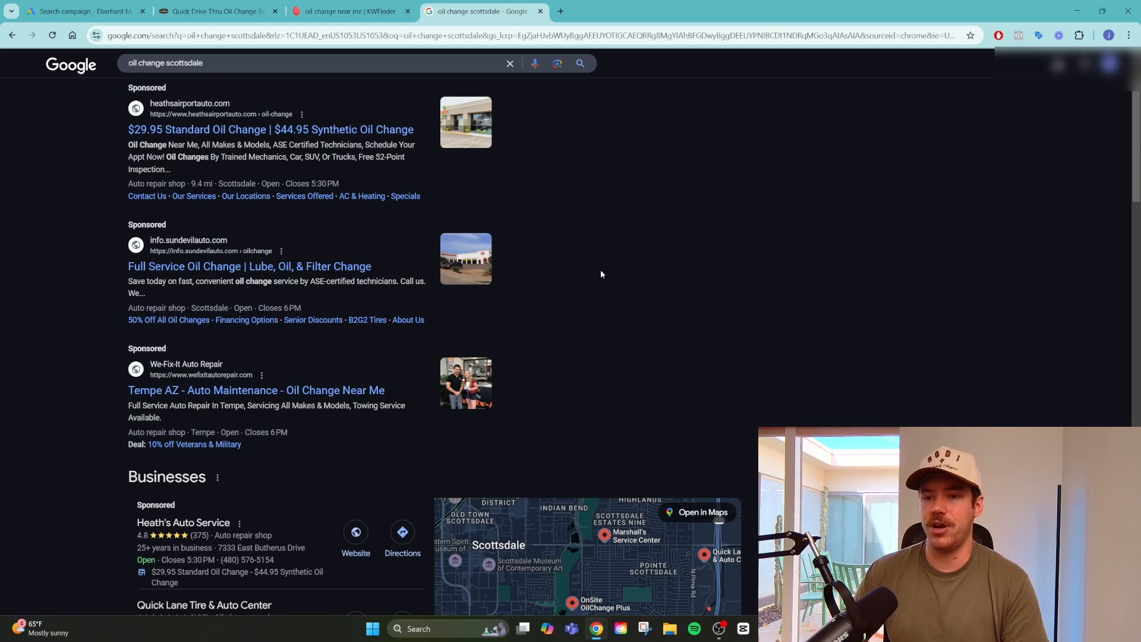
pyautogui.scroll(2, 600, 271)
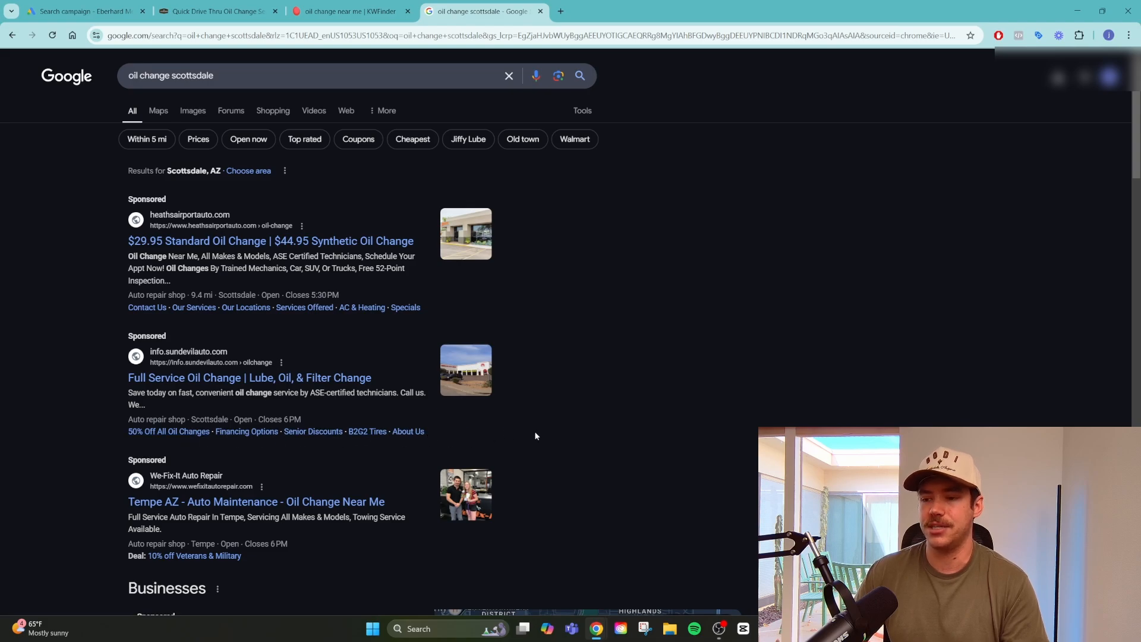
pyautogui.scroll(-5, 548, 429)
pyautogui.scroll(-6, 810, 416)
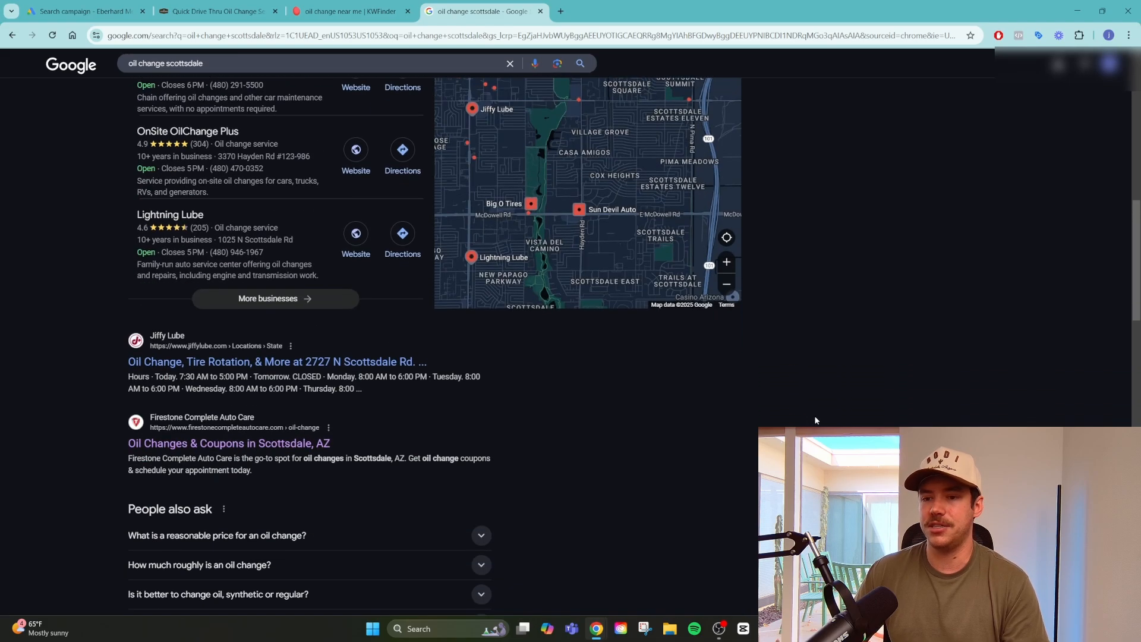
pyautogui.scroll(-13, 815, 417)
pyautogui.scroll(11, 810, 414)
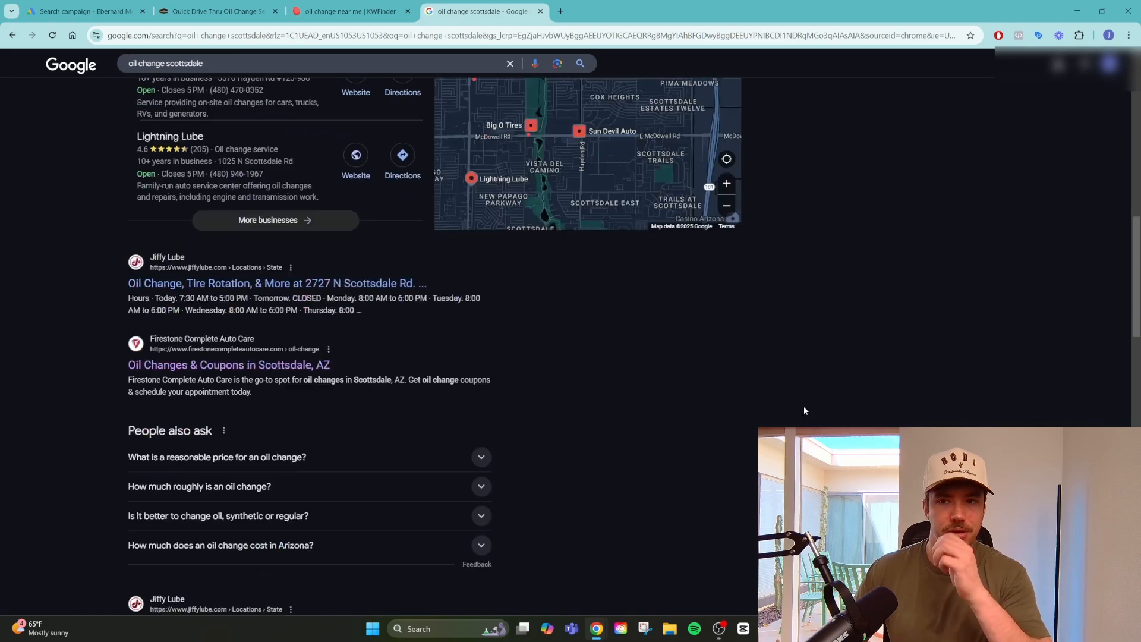
# Search Google Images for "google ad site links" and examine the Portent, Claire Jarrett and Search Scientists examples
pyautogui.scroll(9, 796, 410)
pyautogui.click(311, 76)
pyautogui.hotkey('ctrl', 'a')
pyautogui.press('BackSpace')
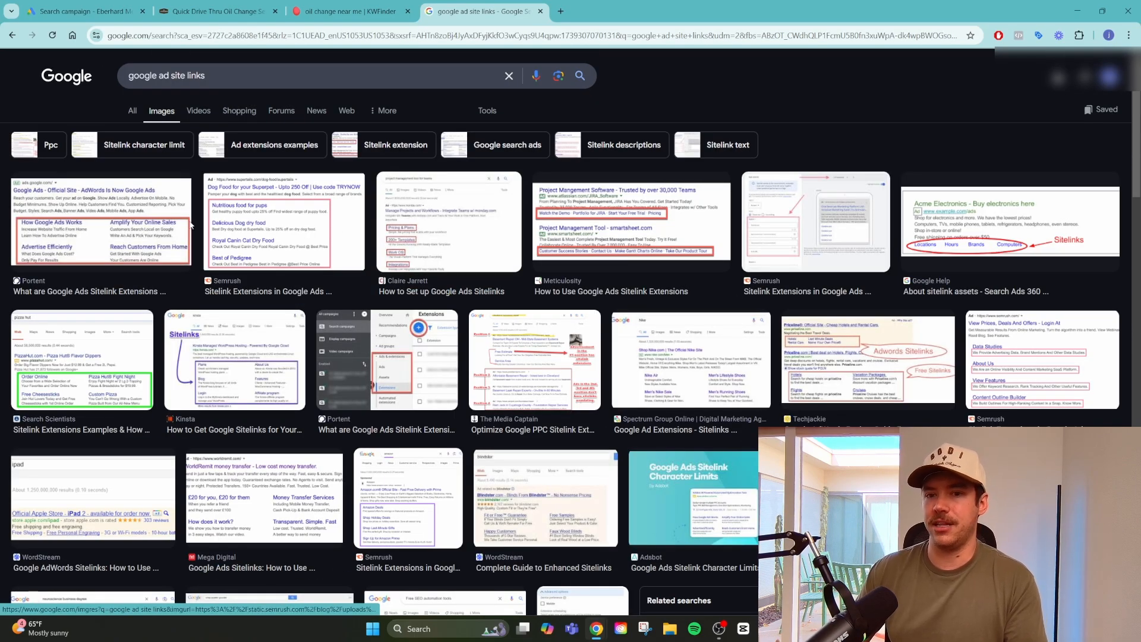
pyautogui.click(142, 239)
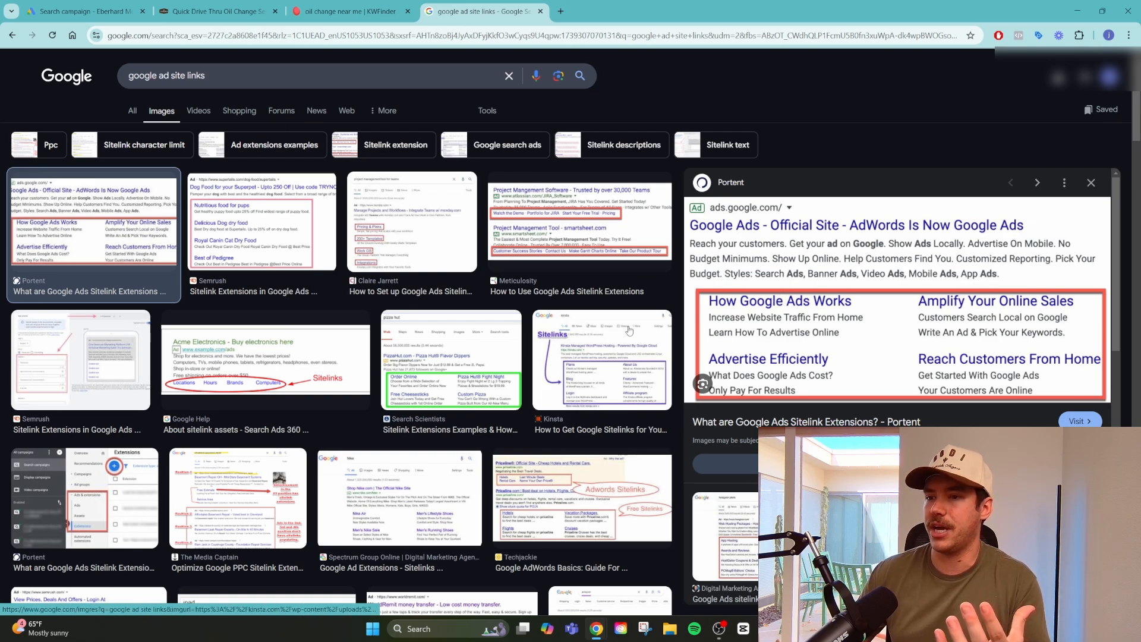
pyautogui.click(412, 232)
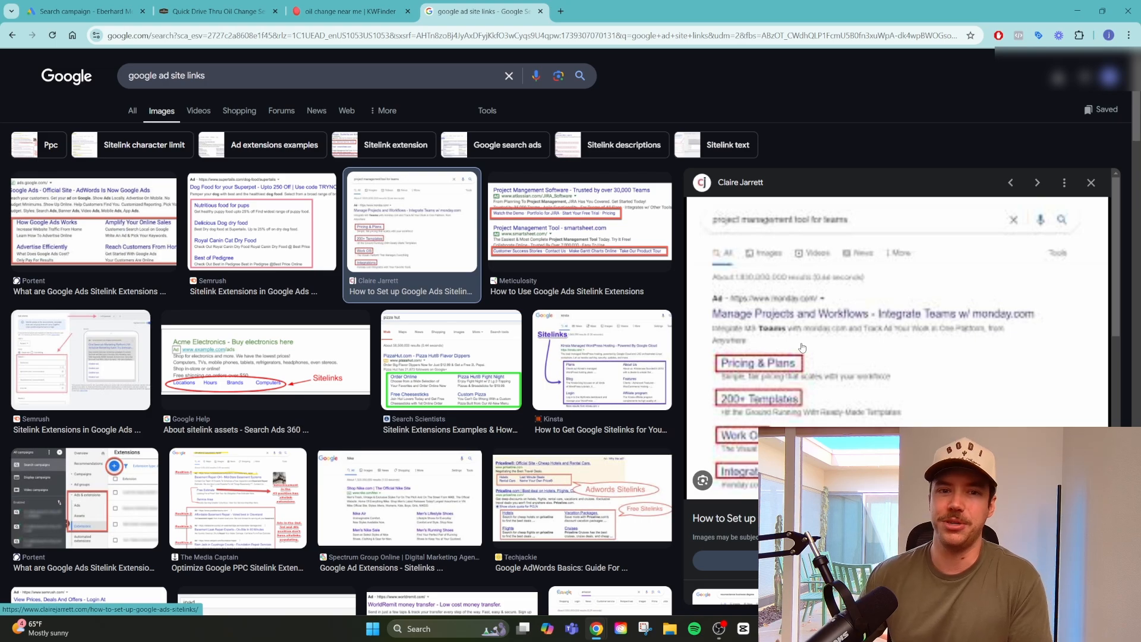
pyautogui.scroll(-1, 797, 340)
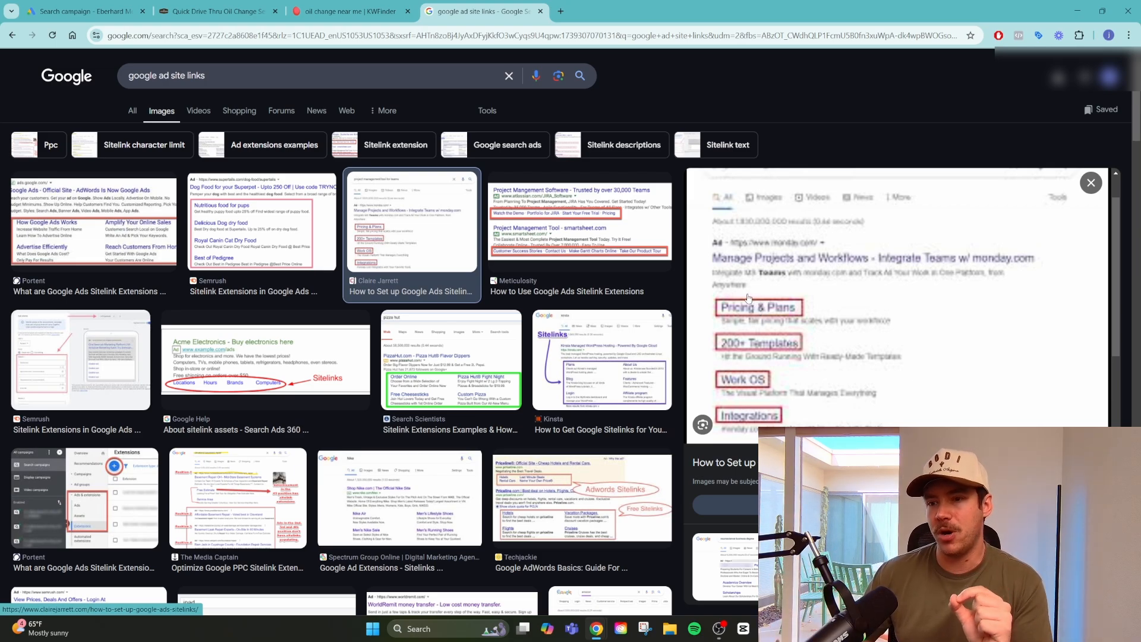
pyautogui.click(456, 392)
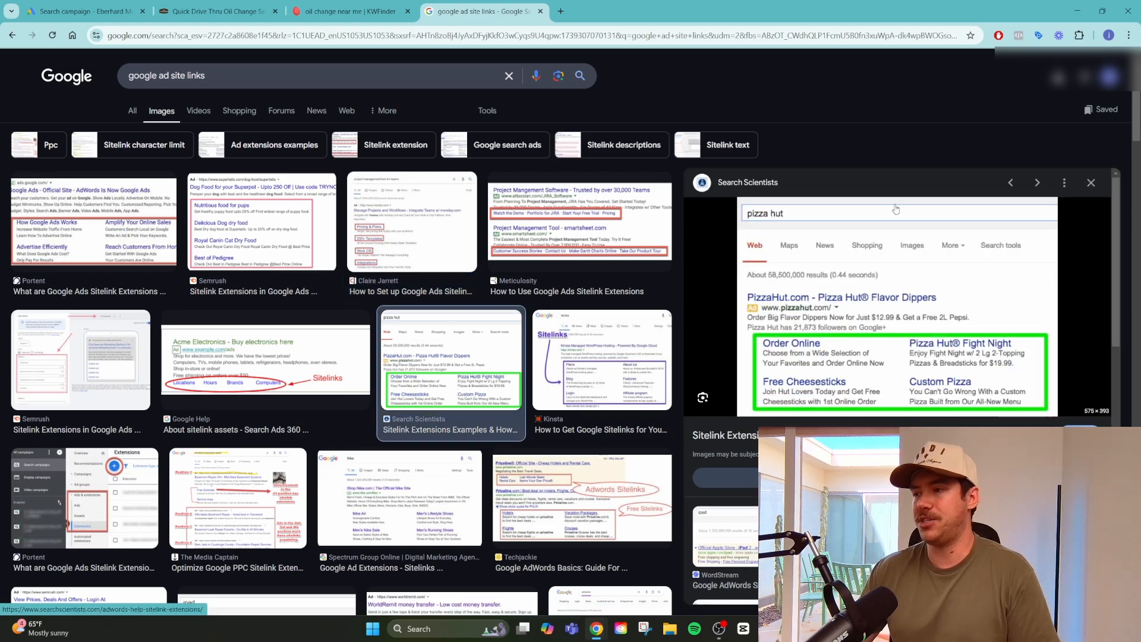
pyautogui.click(95, 9)
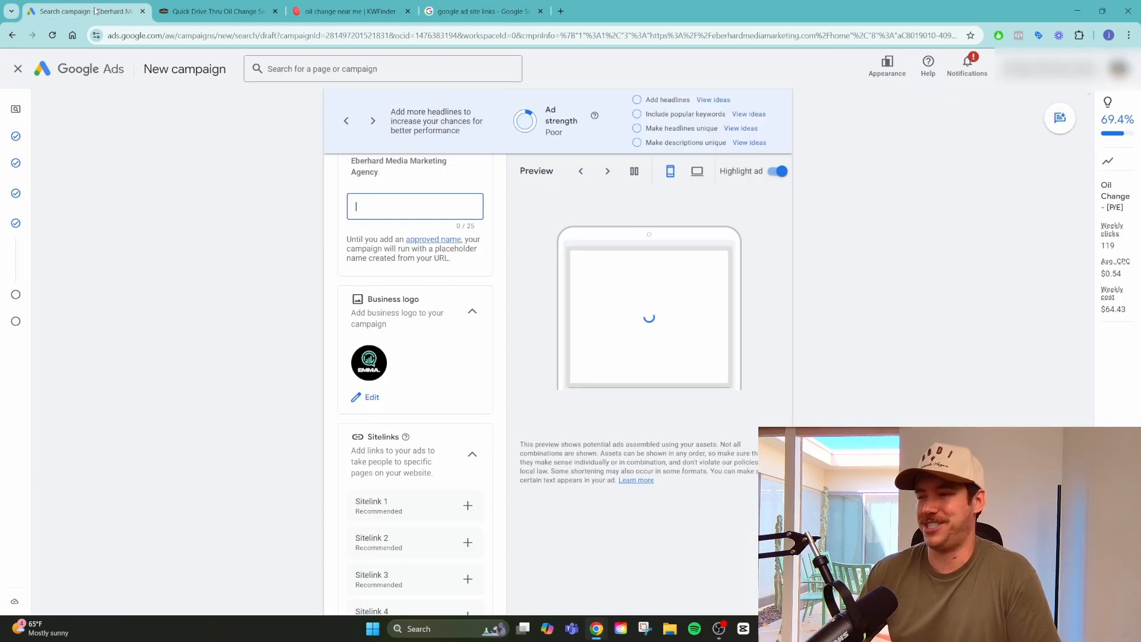
pyautogui.scroll(-2, 266, 377)
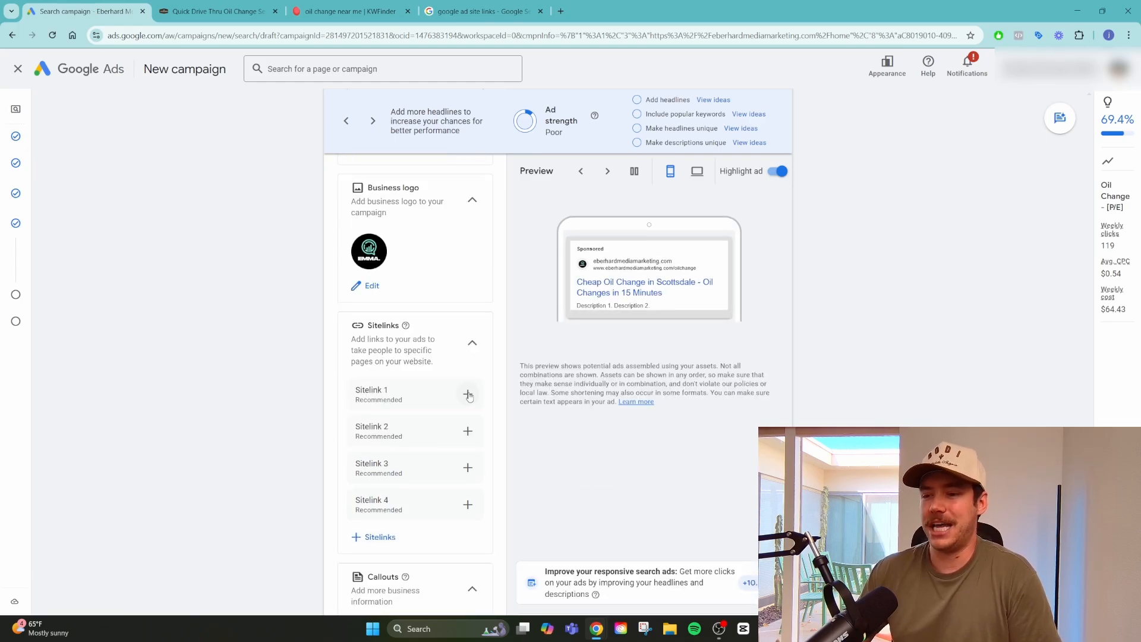
pyautogui.click(457, 390)
pyautogui.click(214, 11)
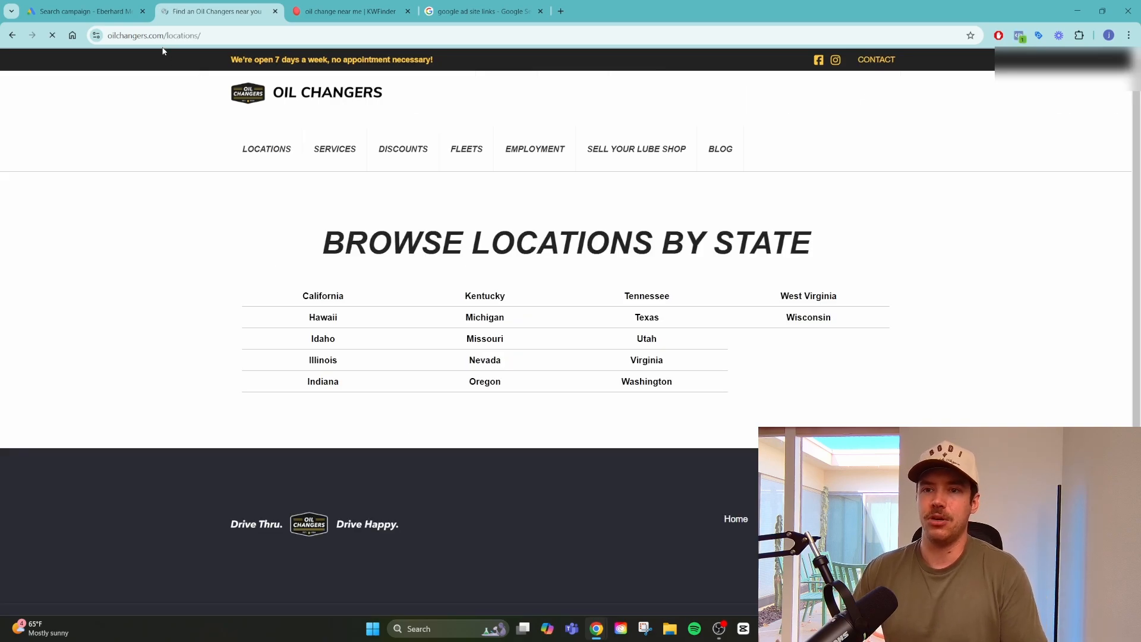
pyautogui.click(165, 36)
pyautogui.hotkey('ctrl', 'c')
pyautogui.click(107, 13)
pyautogui.click(309, 309)
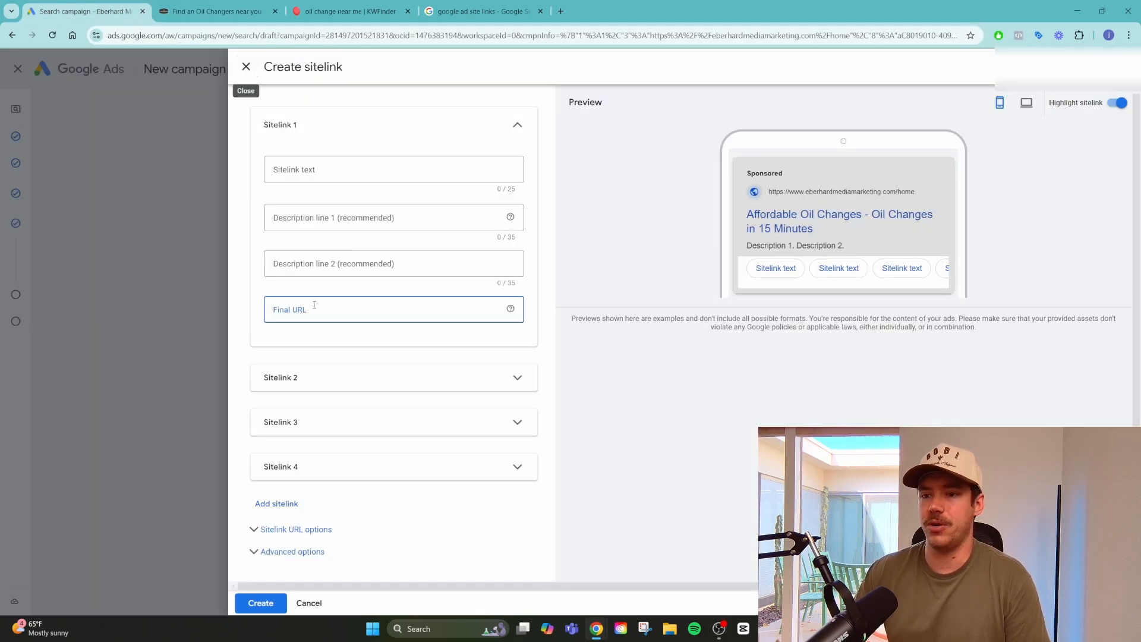
pyautogui.hotkey('ctrl', 'v')
# Set the first sitelink's text to "Locations" and its first description line to "Find a location near you"
pyautogui.click(325, 177)
pyautogui.write('Loc')
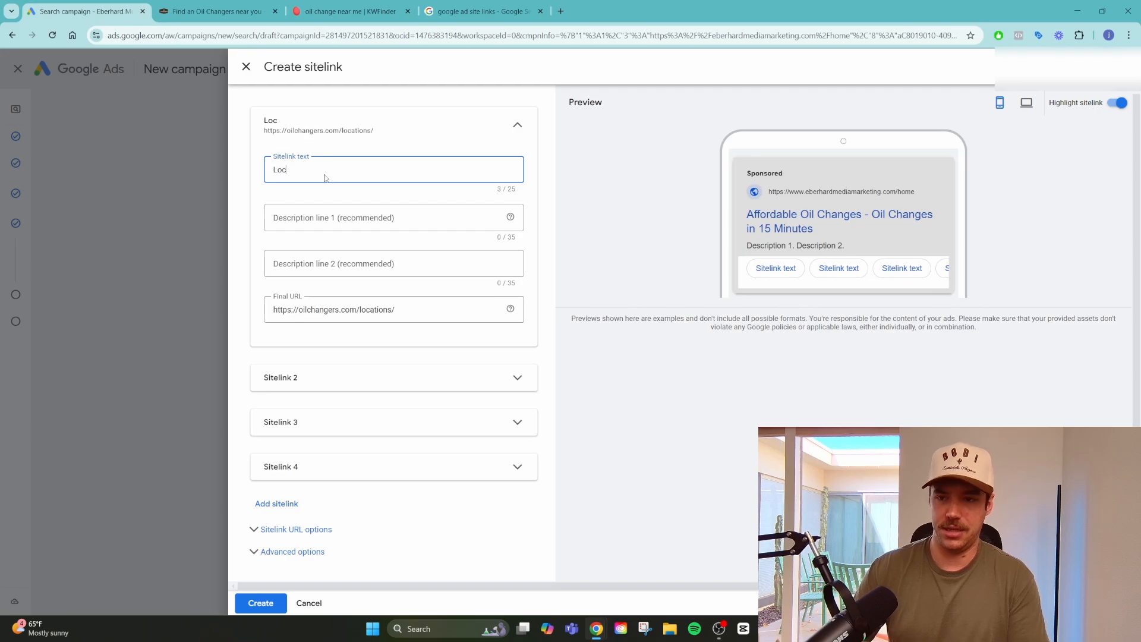
pyautogui.write('ations')
pyautogui.click(290, 217)
pyautogui.write('Fin')
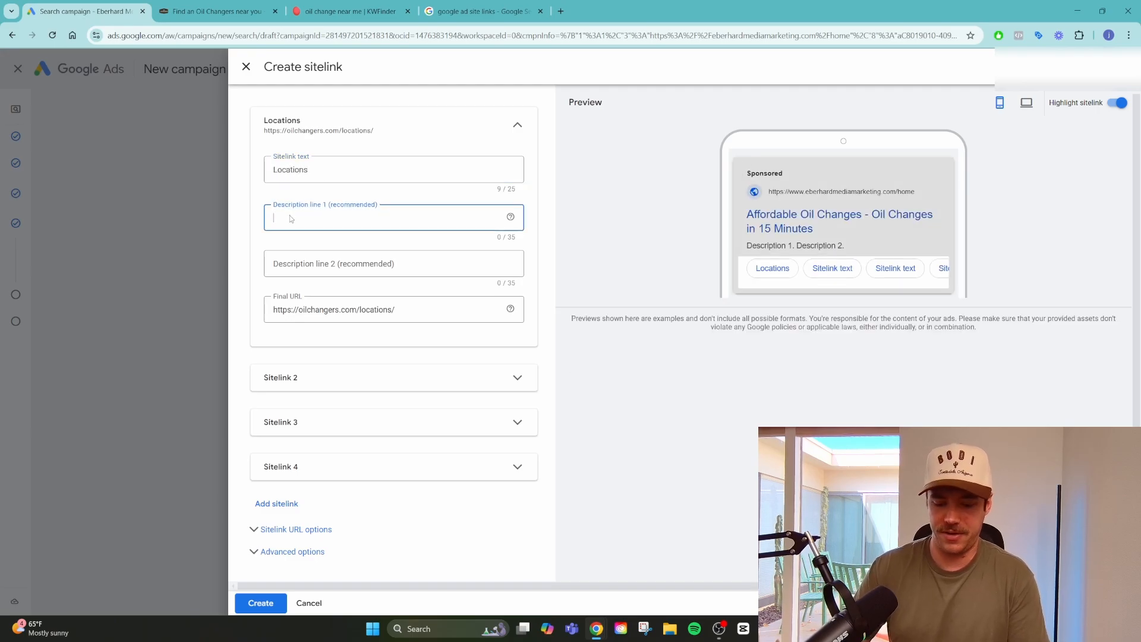
pyautogui.write('d a location neare')
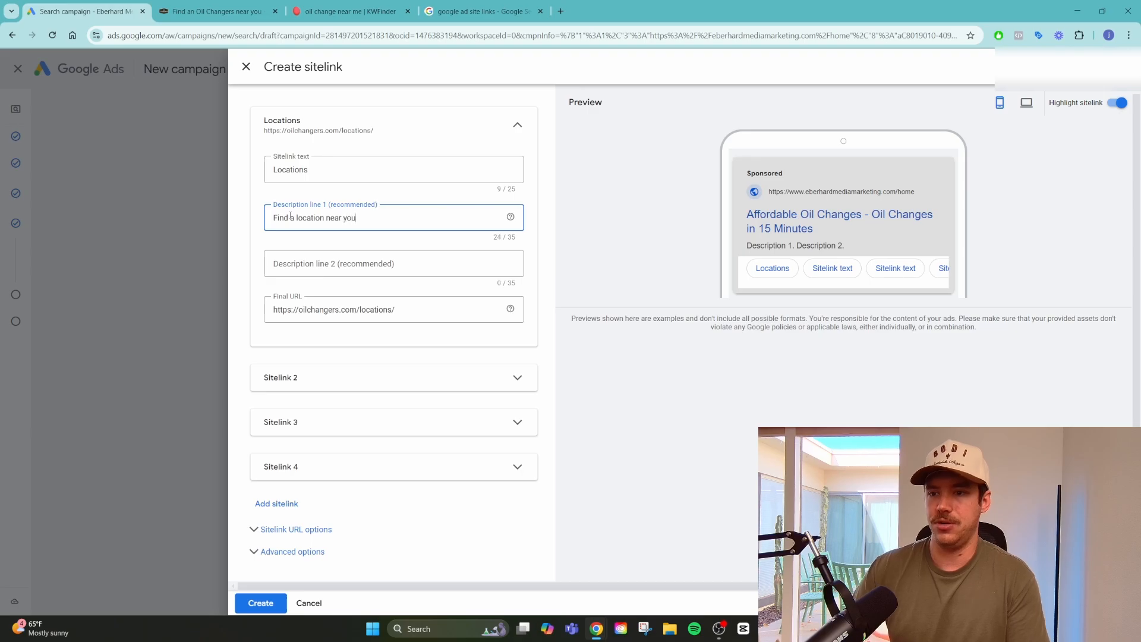
# Check the Oil Changers locations page against the first sitelink's text and description
pyautogui.click(214, 11)
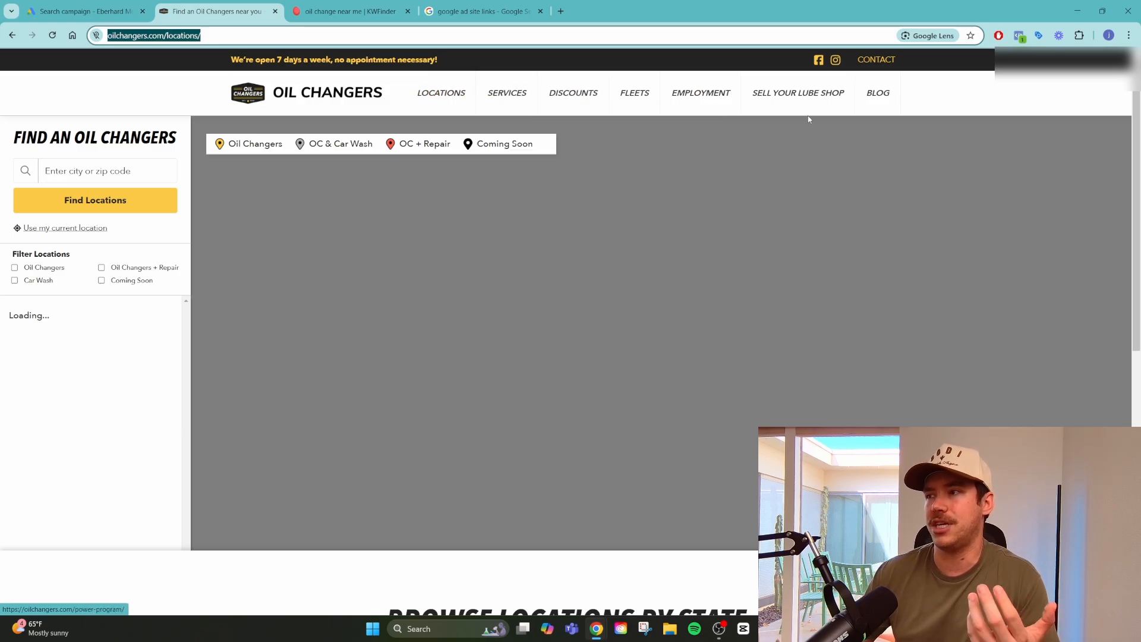
pyautogui.click(87, 10)
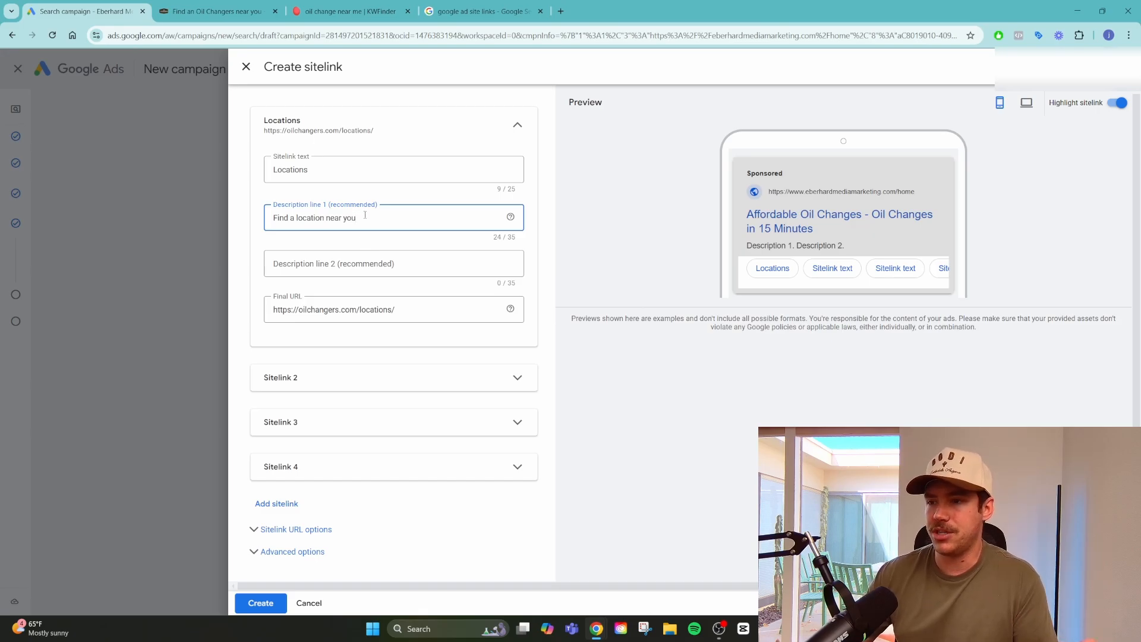
pyautogui.moveTo(315, 170); pyautogui.dragTo(265, 179)
pyautogui.click(287, 171)
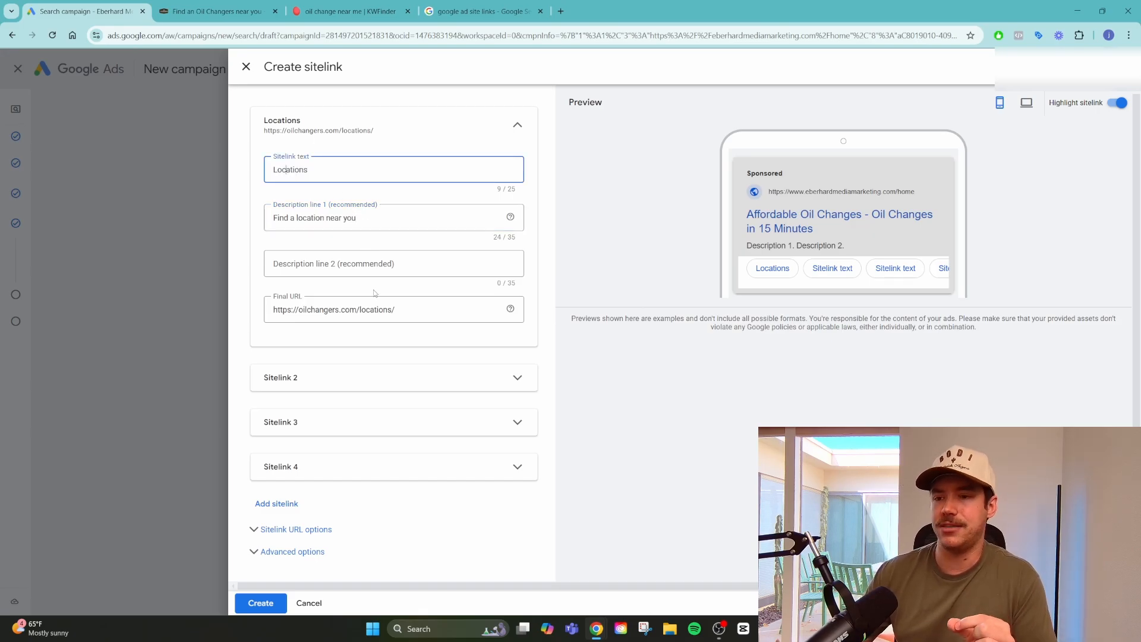
# Cancel the first sitelink's draft and review the sitelink example images once more
pyautogui.click(315, 606)
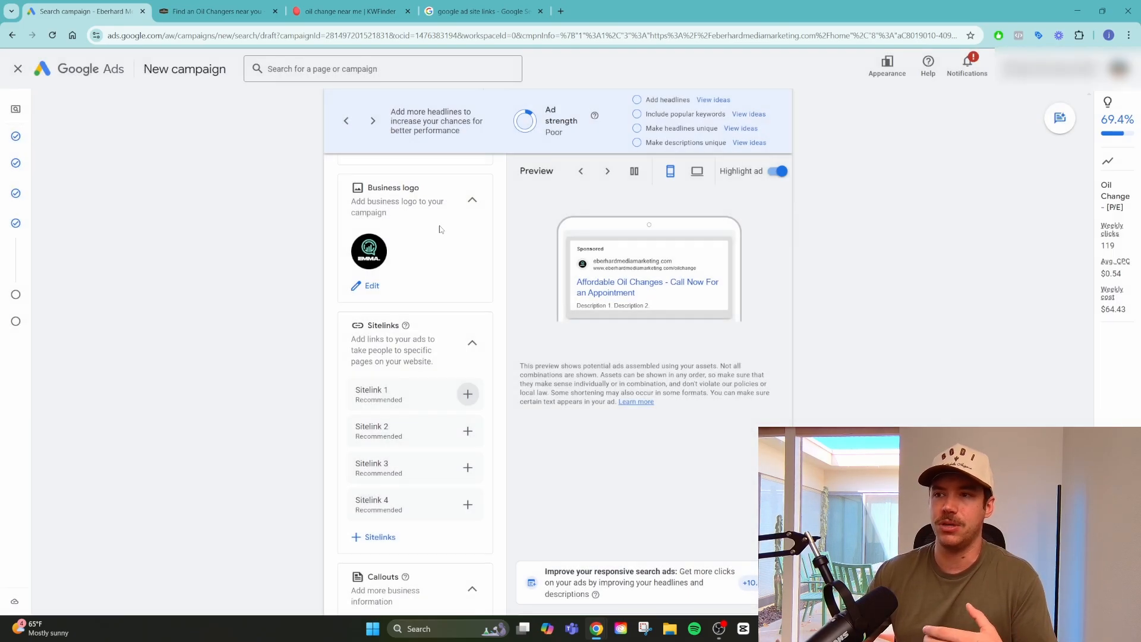
pyautogui.click(481, 10)
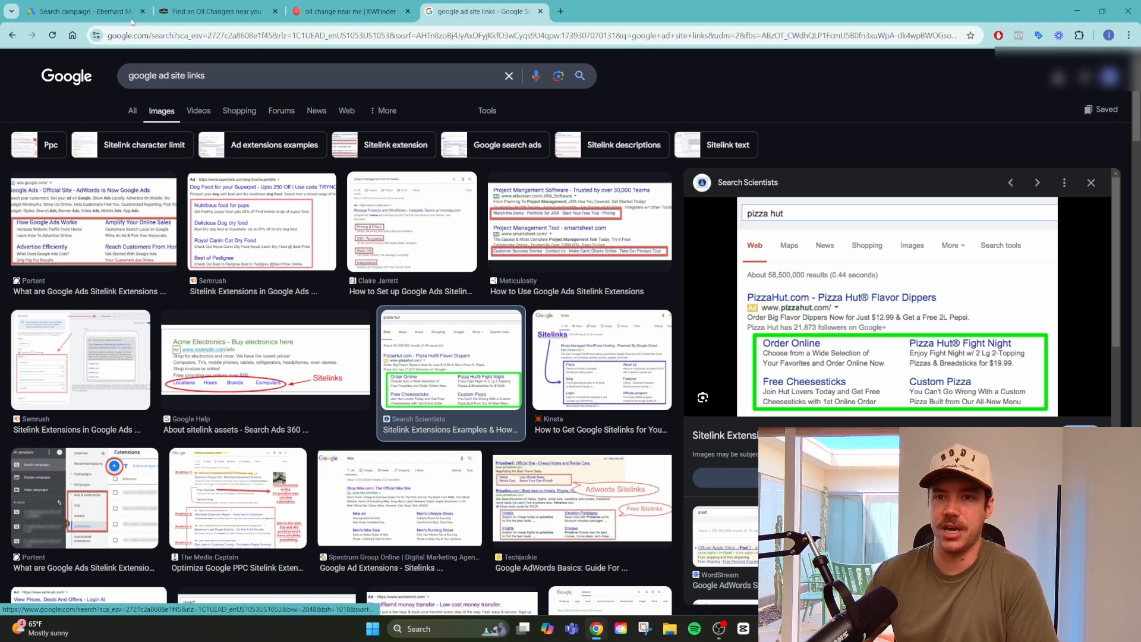
pyautogui.click(84, 11)
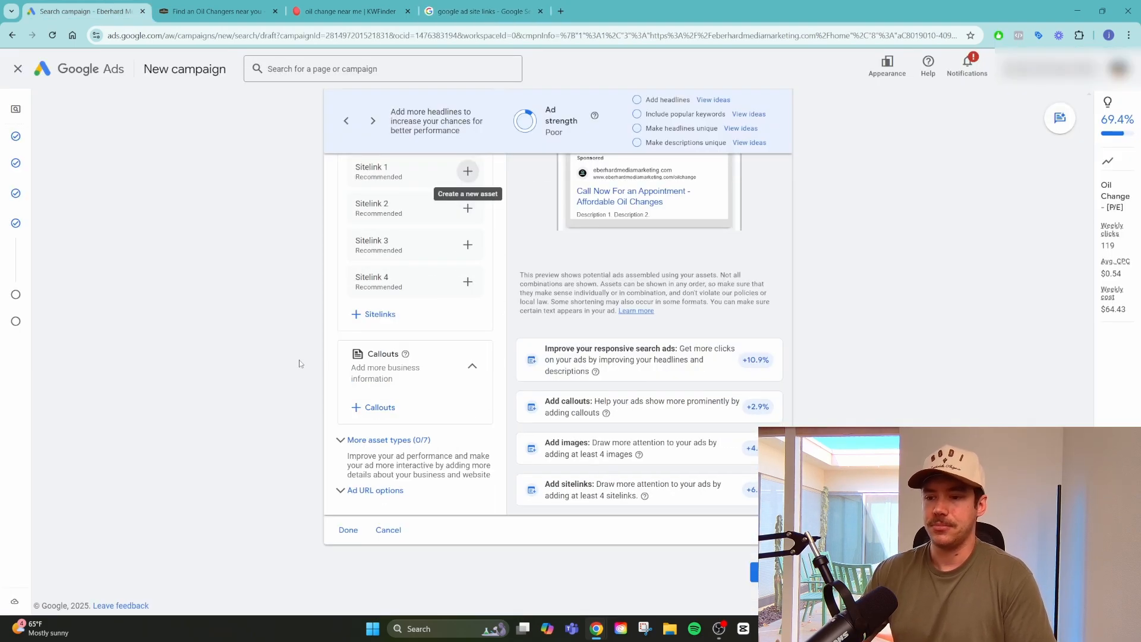
# Open the campaign's callout selection, and search Google Images for "google ad call outs" to examine the WordStream example
pyautogui.click(375, 407)
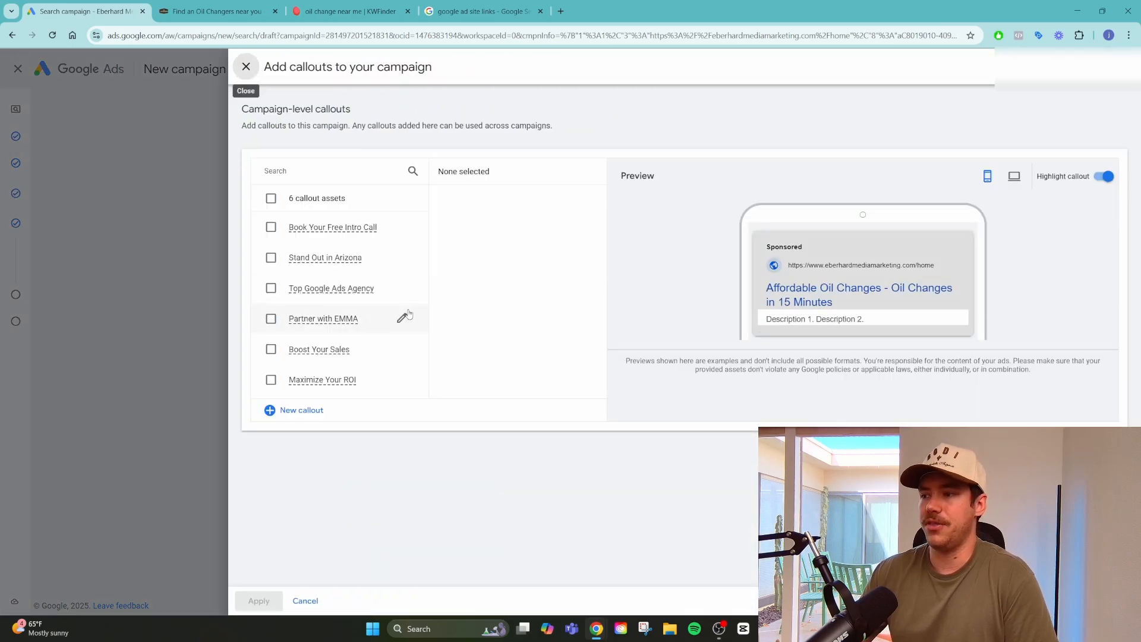
pyautogui.click(474, 11)
pyautogui.moveTo(205, 76); pyautogui.dragTo(173, 75)
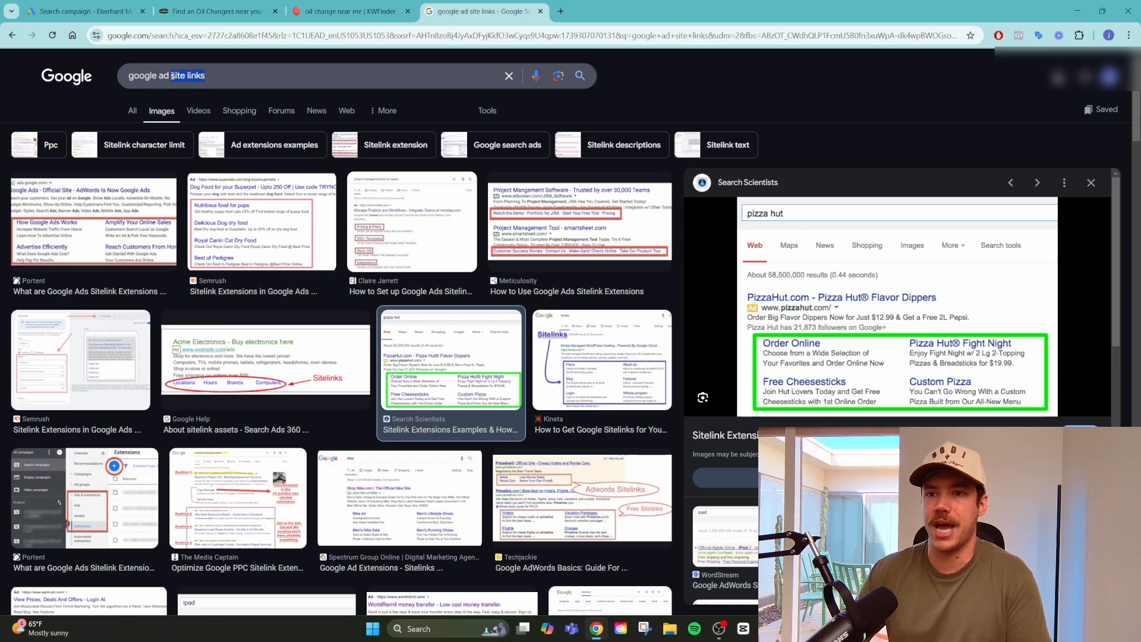
pyautogui.write('call outs')
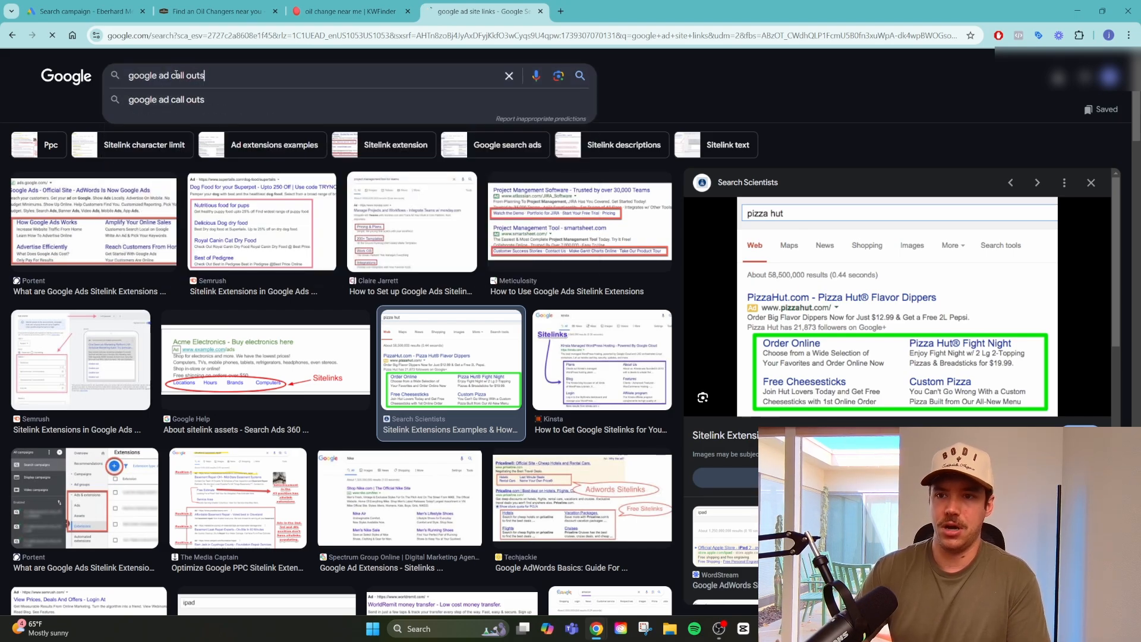
pyautogui.press('Return')
pyautogui.click(122, 226)
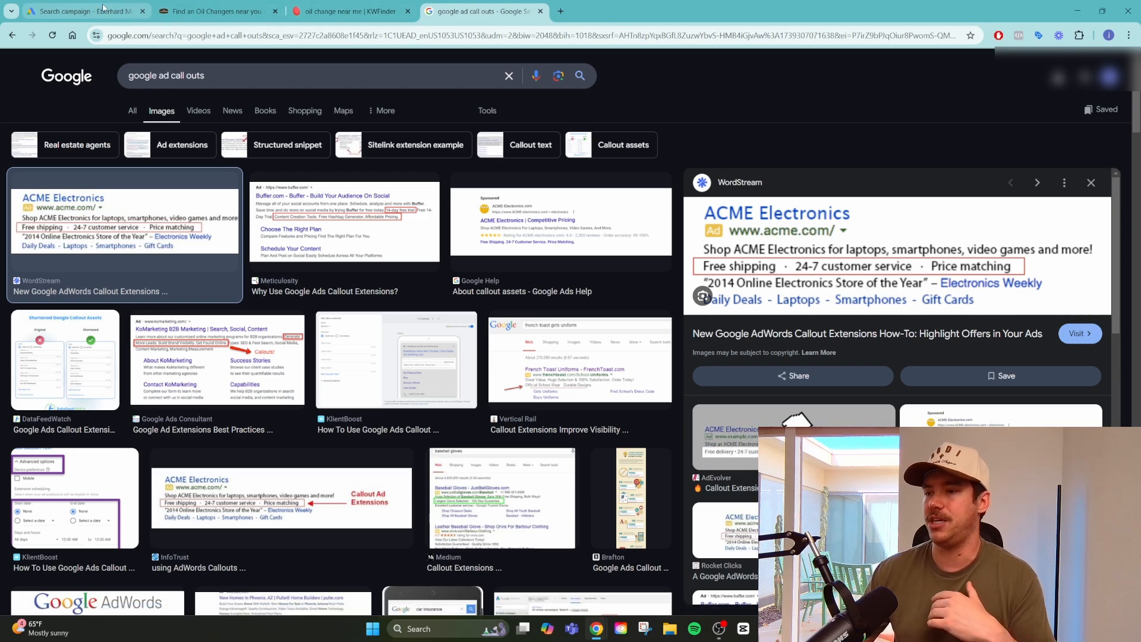
# Return to the Oil Changers homepage and examine its 15-minute claim, "Providing Excellence Since 1984" line and service overview for callout ideas
pyautogui.click(214, 10)
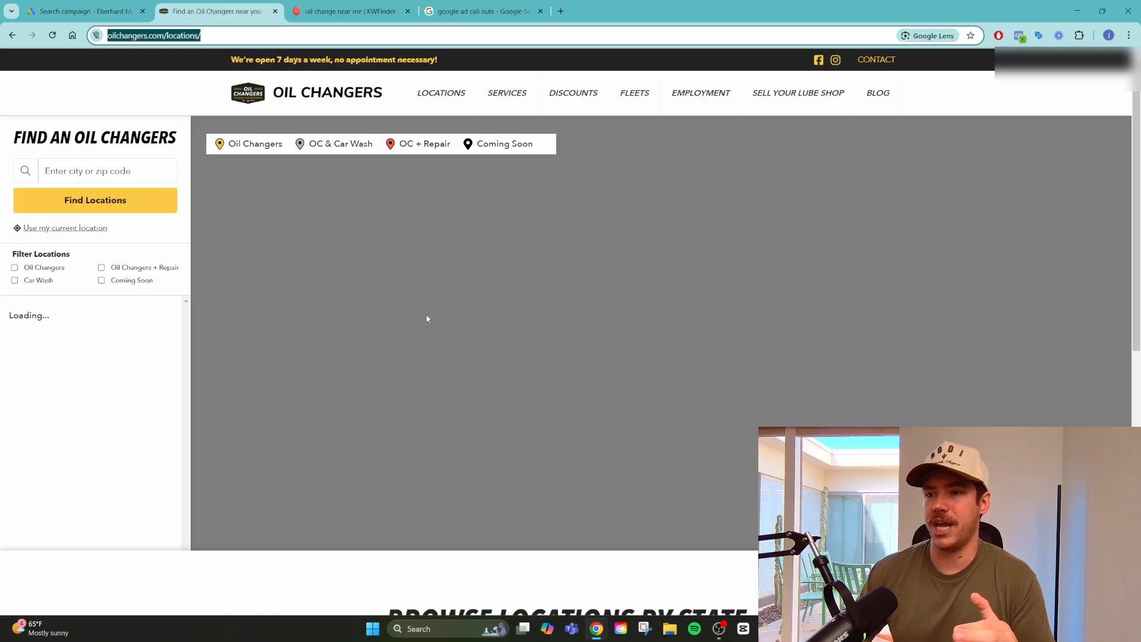
pyautogui.click(12, 35)
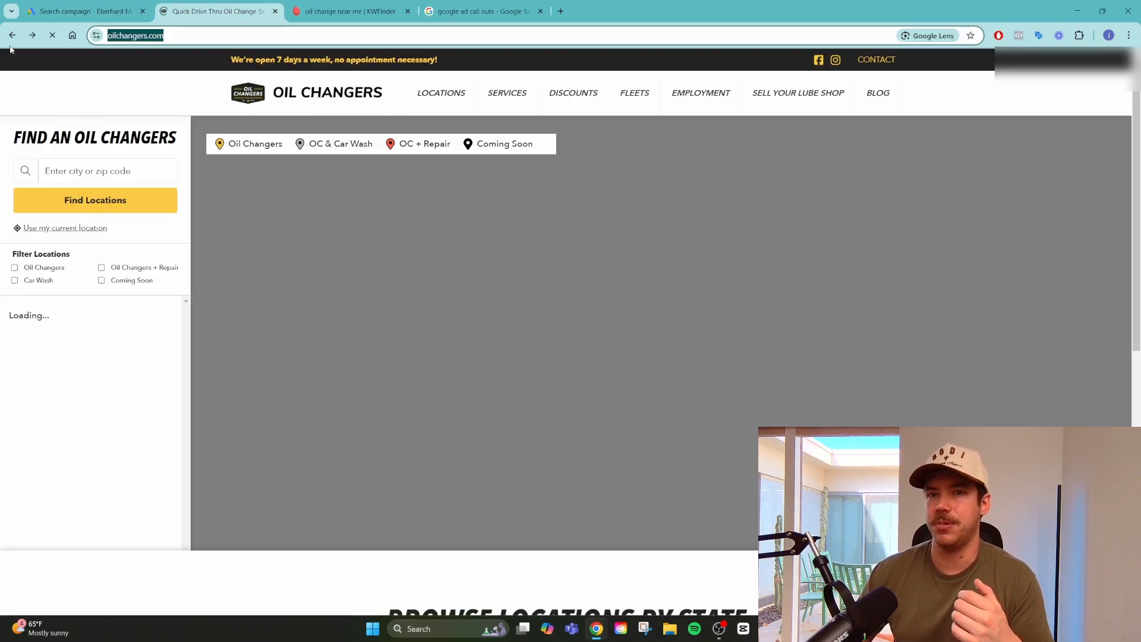
pyautogui.click(576, 279)
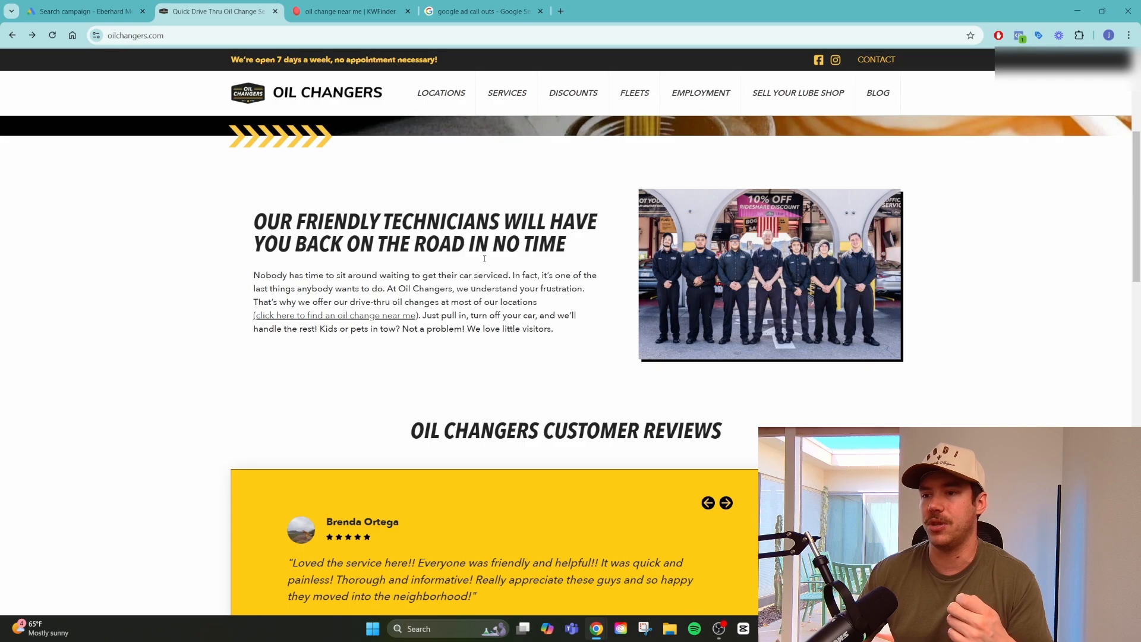
pyautogui.scroll(3, 485, 259)
pyautogui.scroll(1, 484, 262)
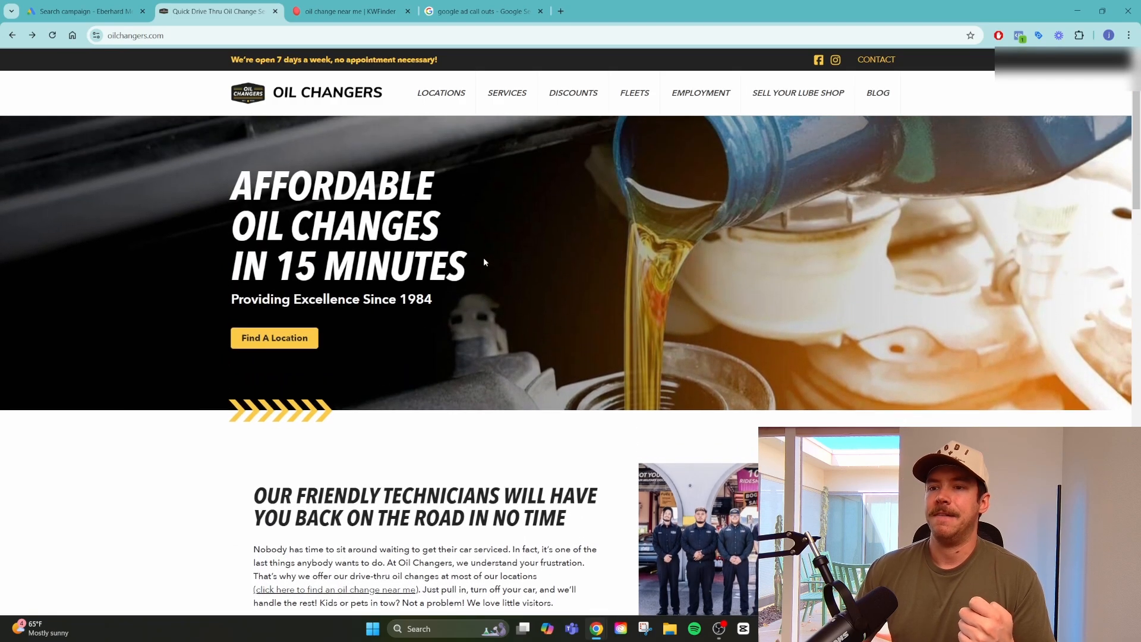
pyautogui.moveTo(236, 269); pyautogui.dragTo(469, 297)
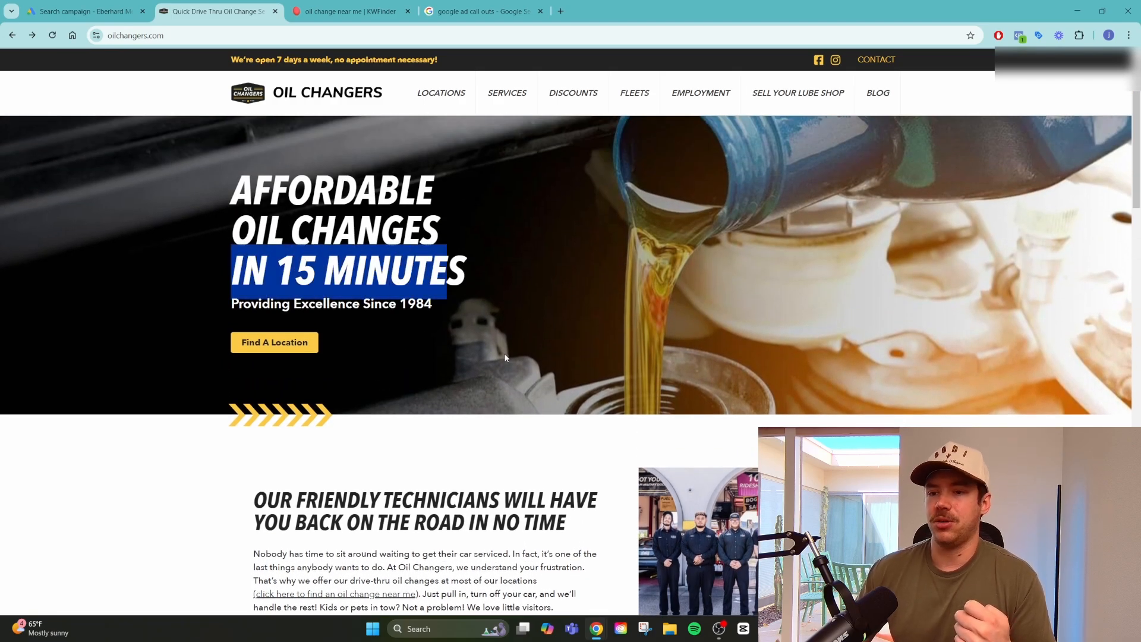
pyautogui.moveTo(238, 304); pyautogui.dragTo(467, 319)
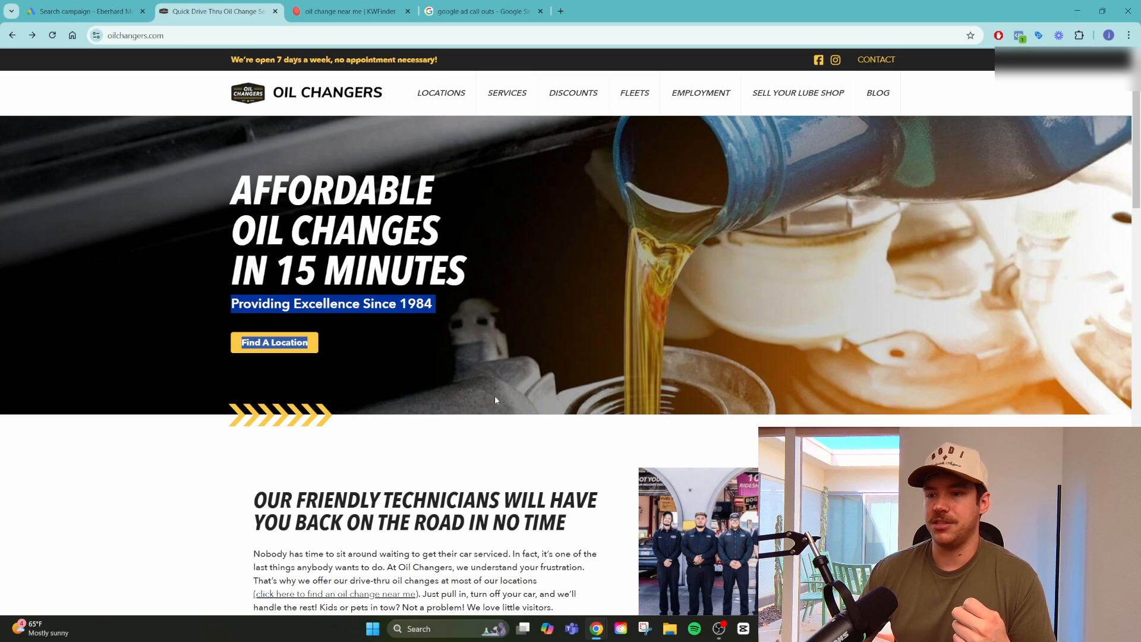
pyautogui.scroll(-13, 495, 398)
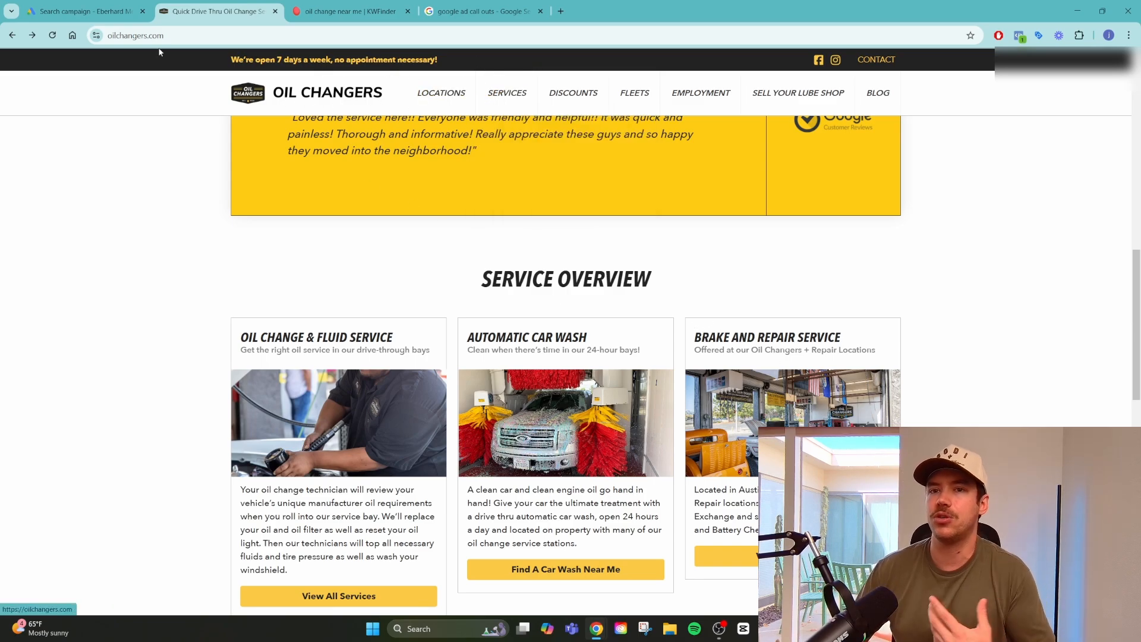
# Preview the ad with the callouts "Book Your Free Intro Call" and "Stand Out in Arizona", and discard the selection
pyautogui.click(84, 11)
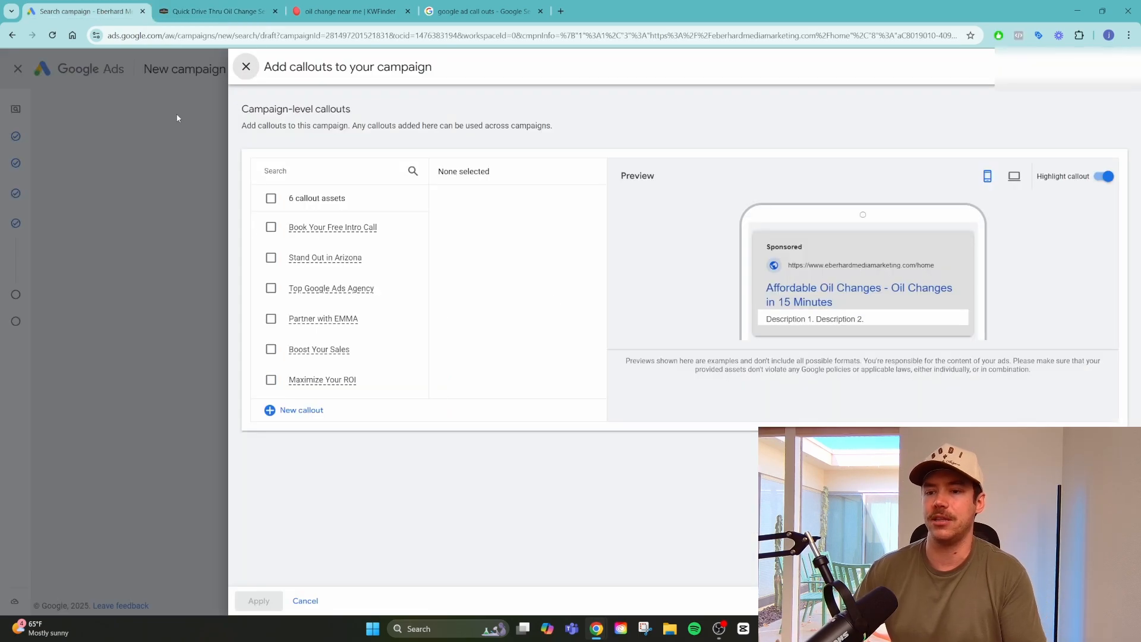
pyautogui.click(271, 228)
pyautogui.click(272, 258)
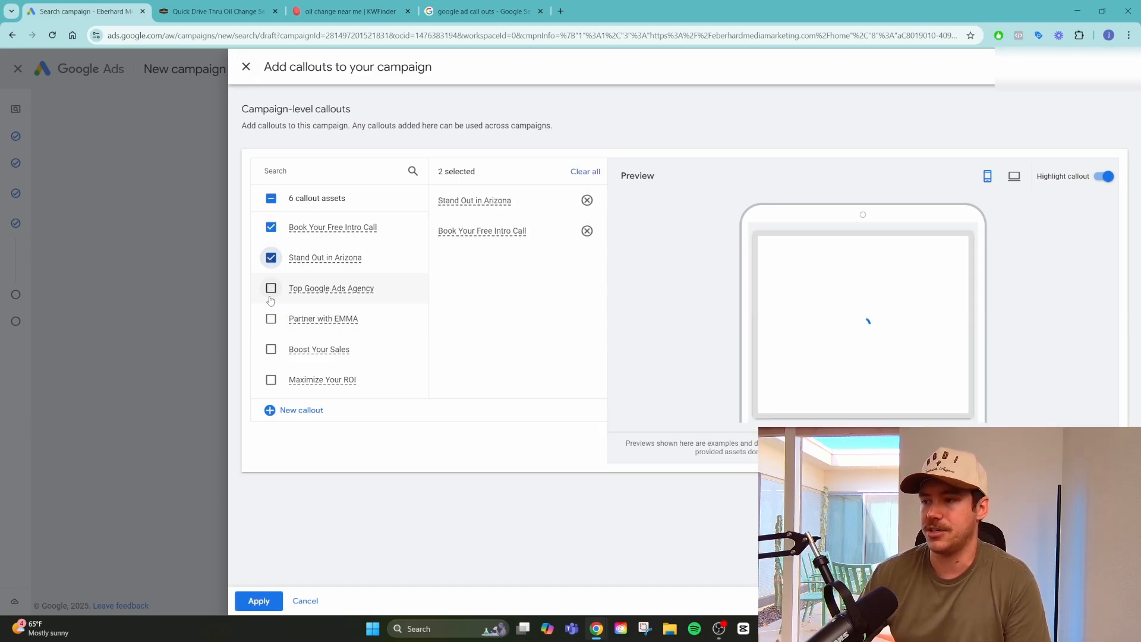
pyautogui.click(306, 601)
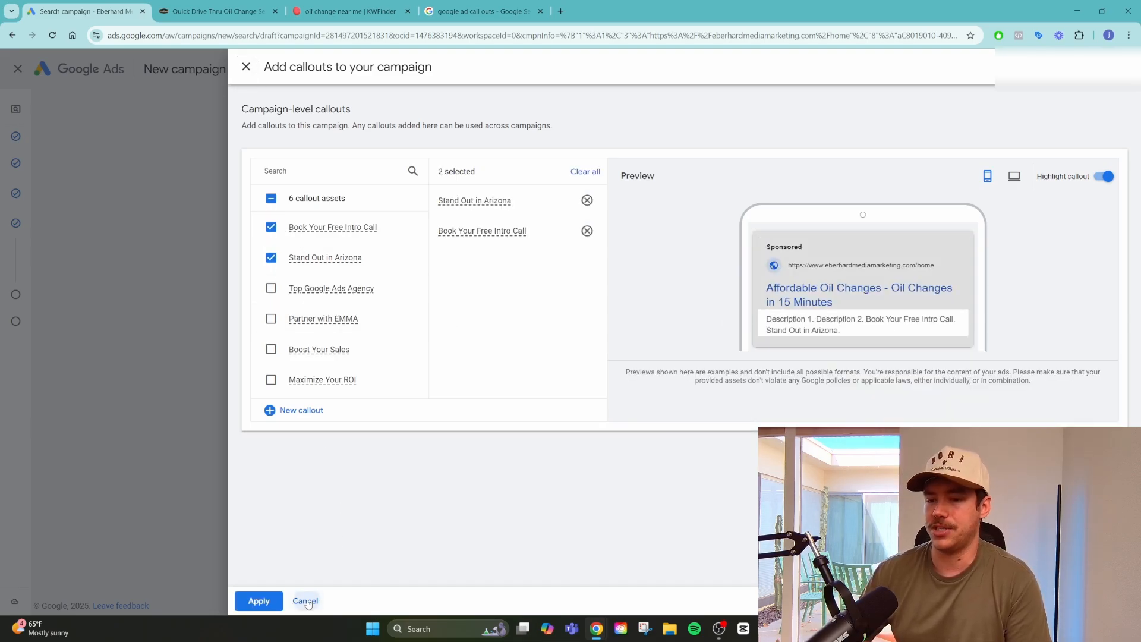
pyautogui.click(633, 347)
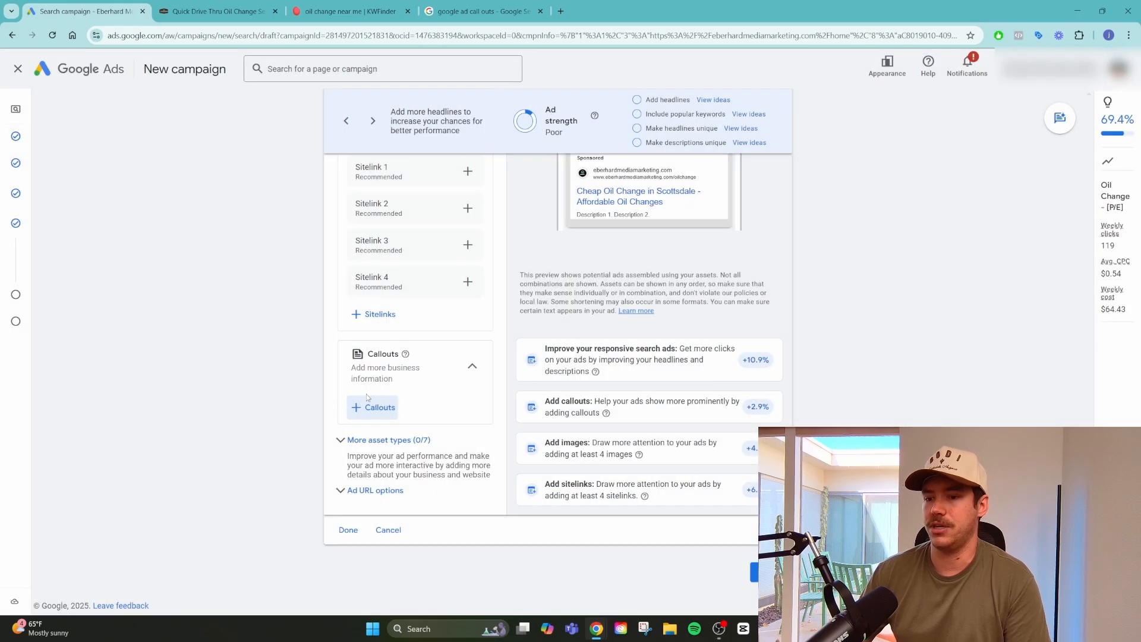
# Expand the additional asset types, preview the ad with the "$1,500 off Google Ads Services" promotion, and close without saving it
pyautogui.scroll(-2, 454, 432)
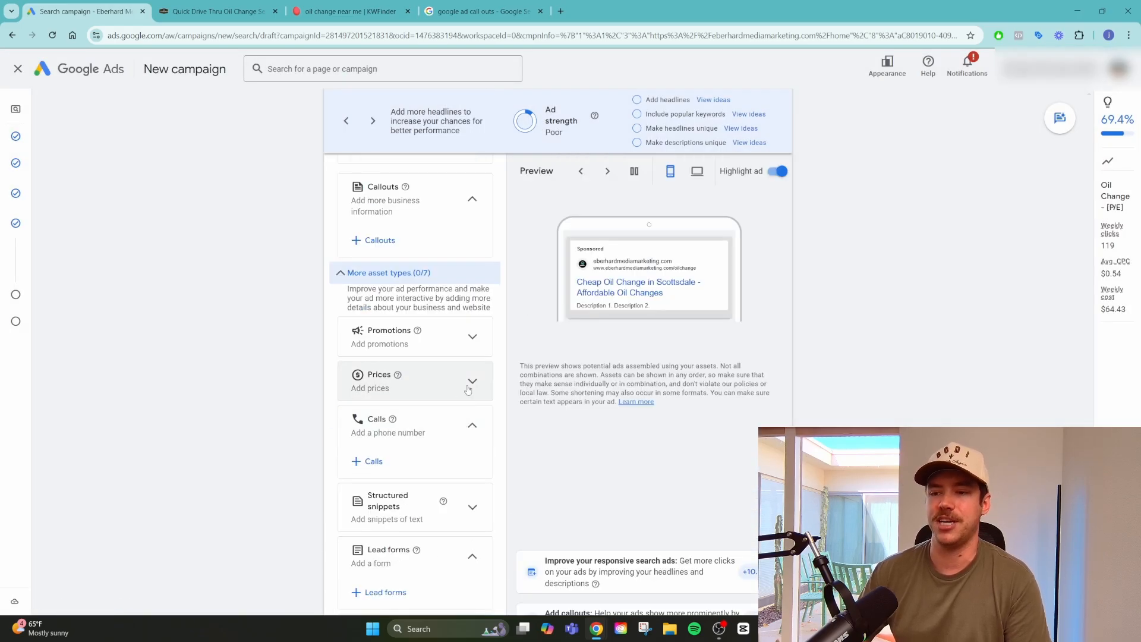
pyautogui.click(475, 349)
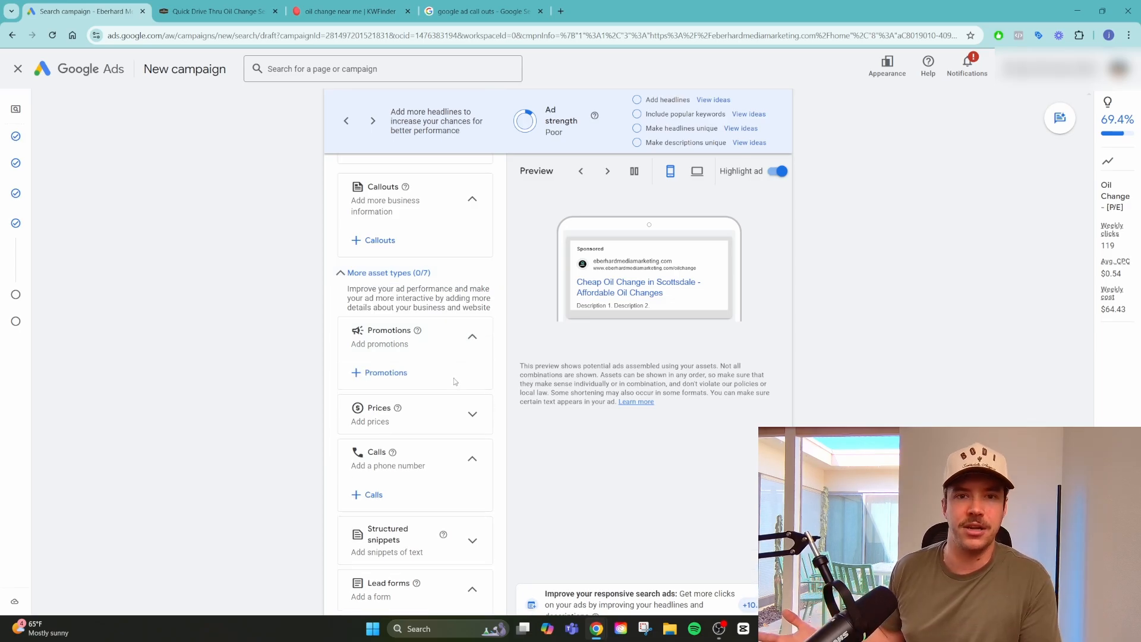
pyautogui.click(400, 378)
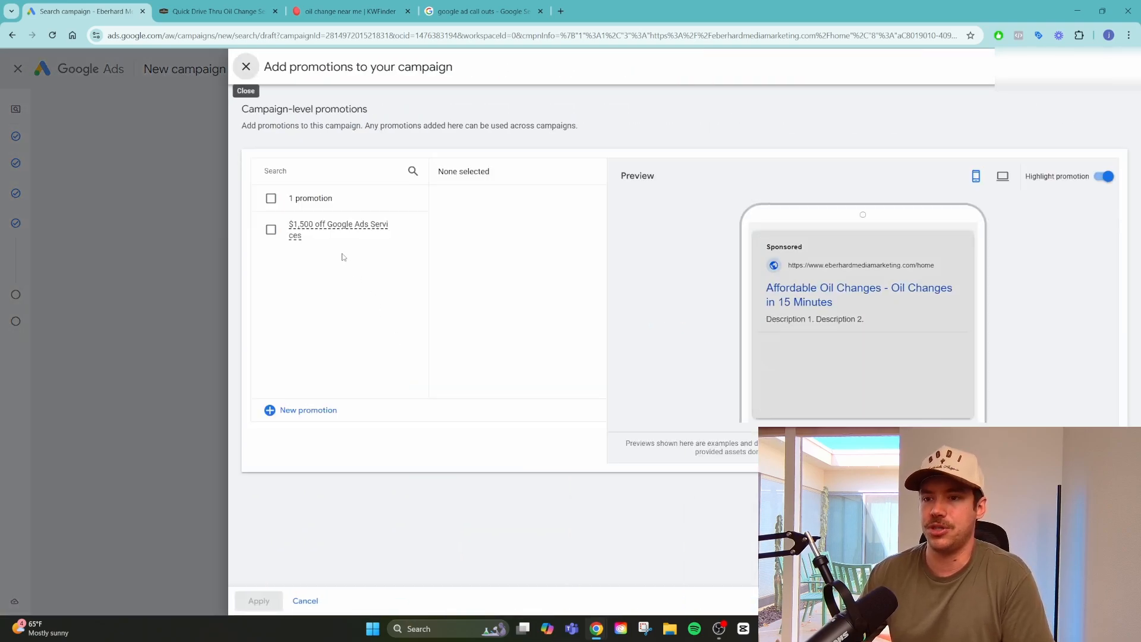
pyautogui.click(271, 232)
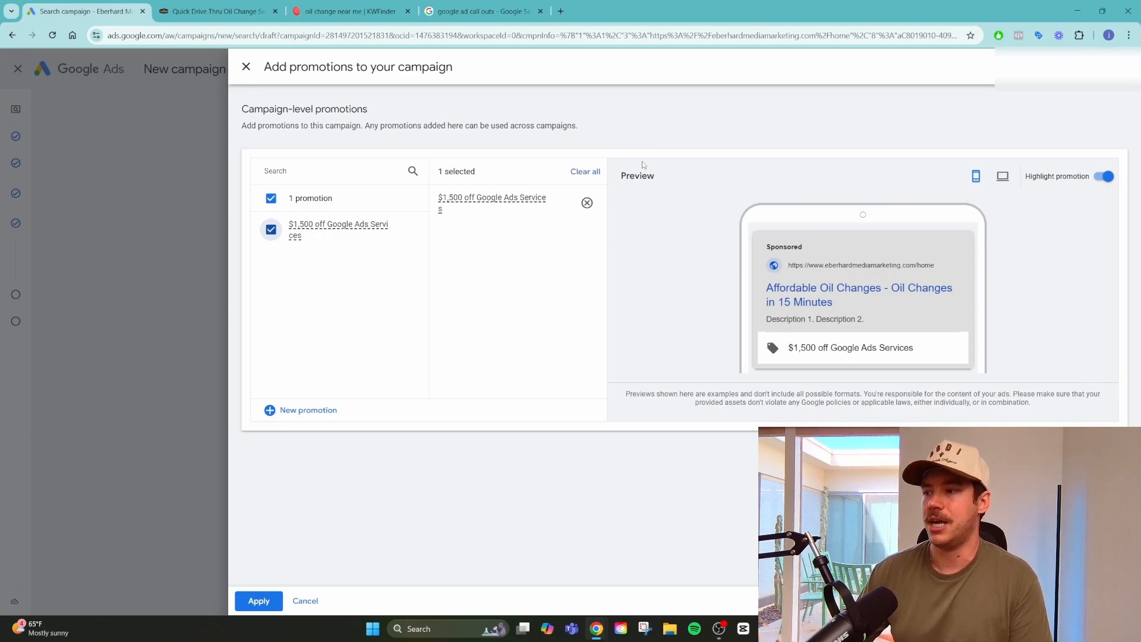
pyautogui.click(246, 67)
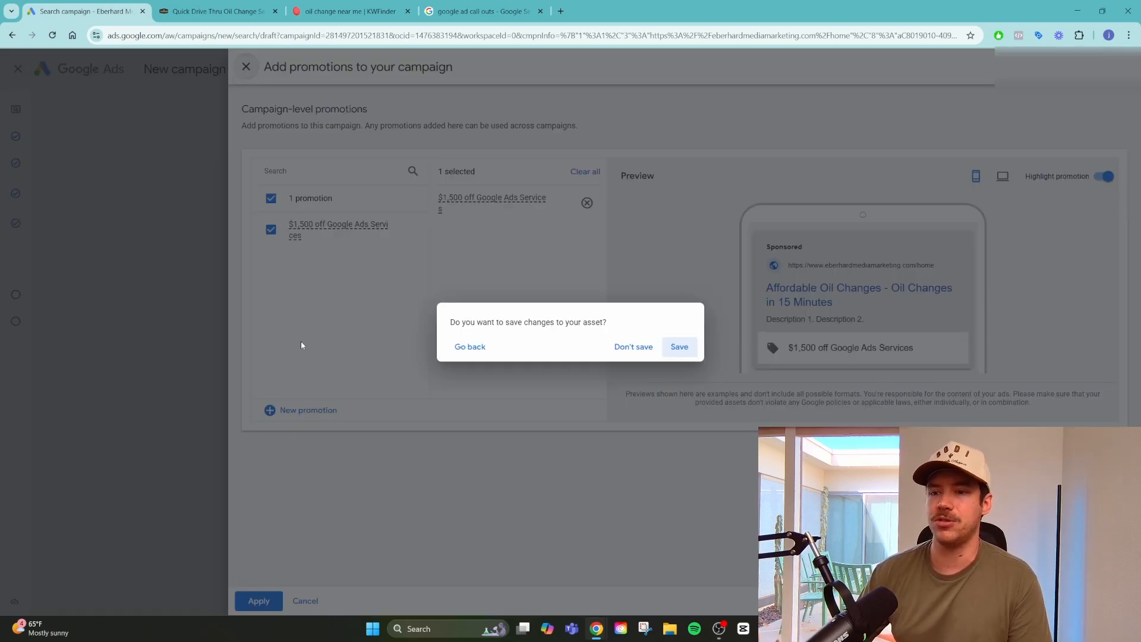
pyautogui.click(632, 351)
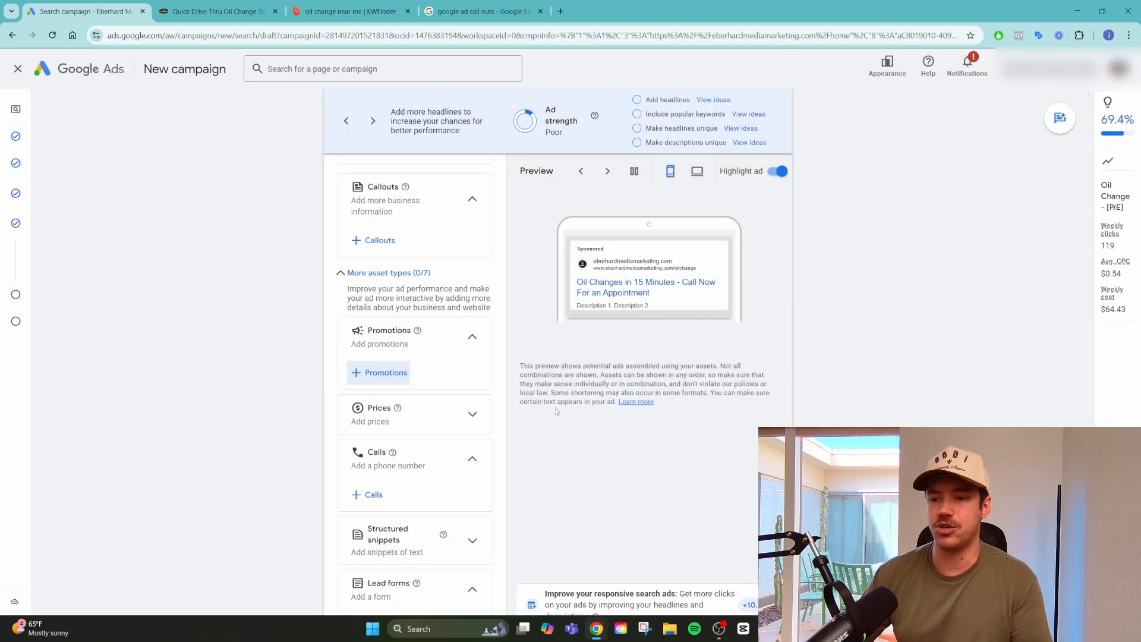
# Inspect the campaign's available call assets and close the selection without adding a phone number
pyautogui.scroll(-2, 451, 438)
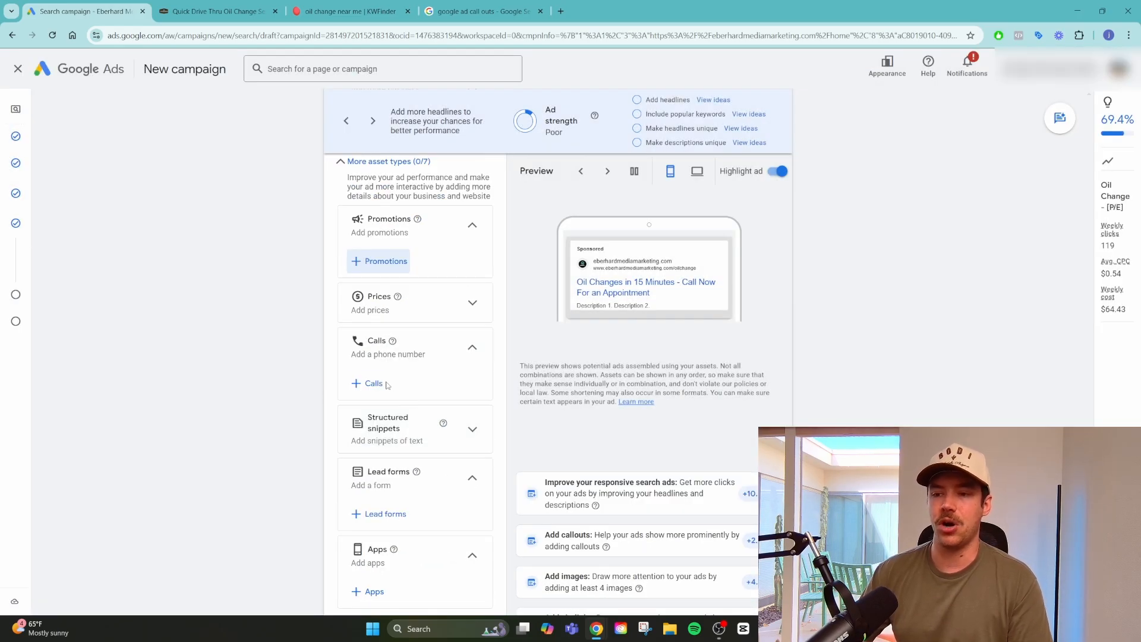
pyautogui.click(372, 383)
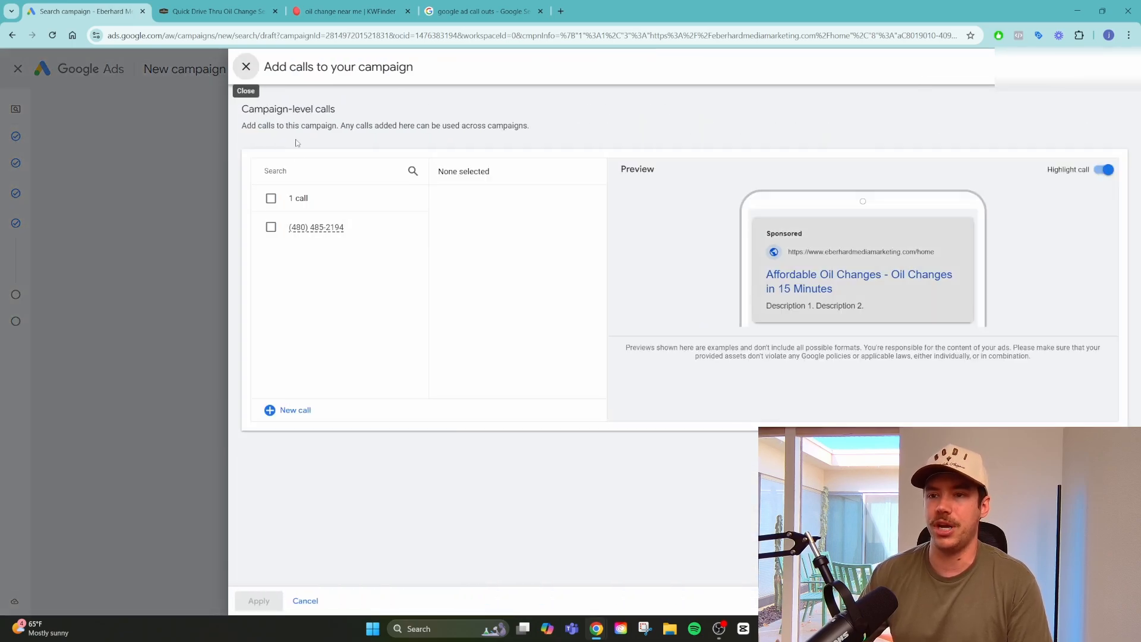
pyautogui.click(246, 67)
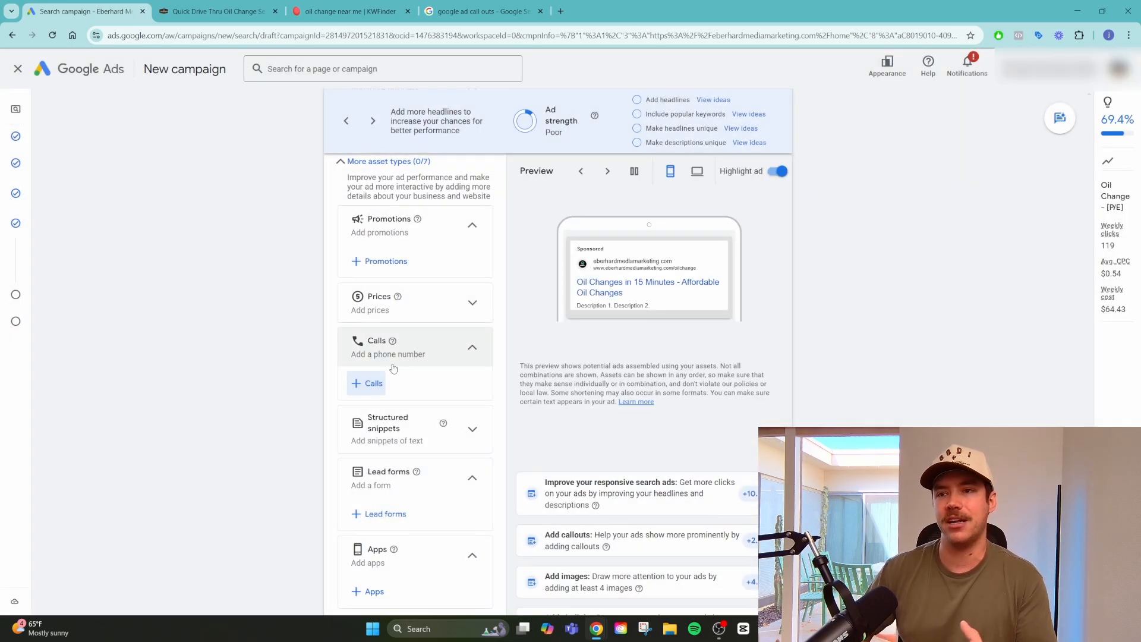
# Search Google Images for "google ad call from ads" and examine the Algebra Digital and Seer Interactive examples
pyautogui.click(481, 11)
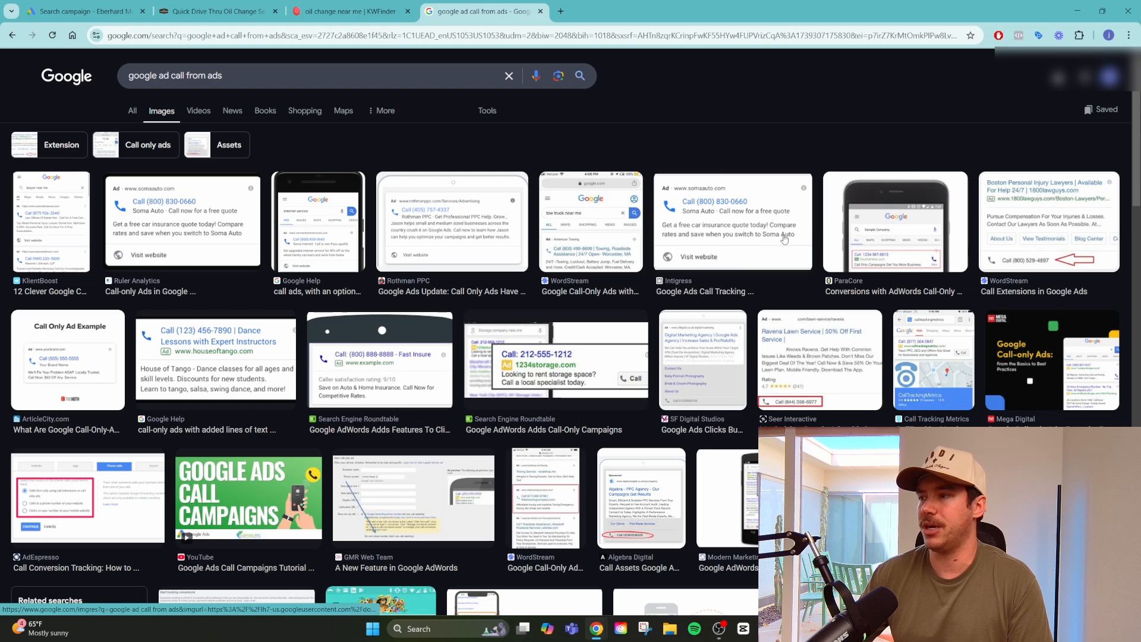
pyautogui.click(642, 500)
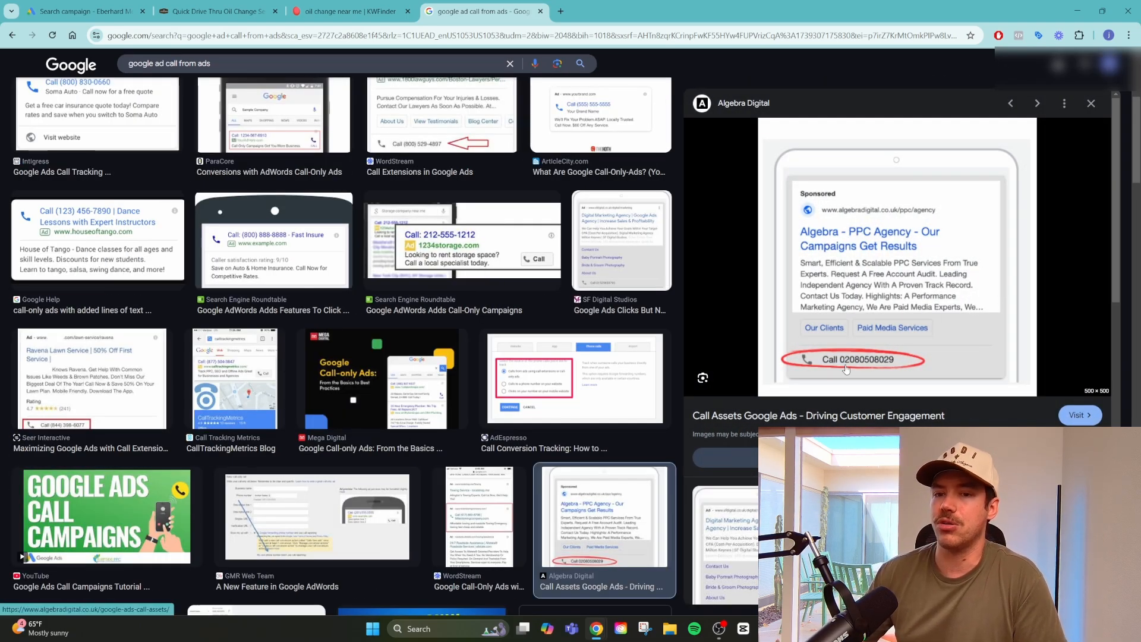
pyautogui.click(109, 404)
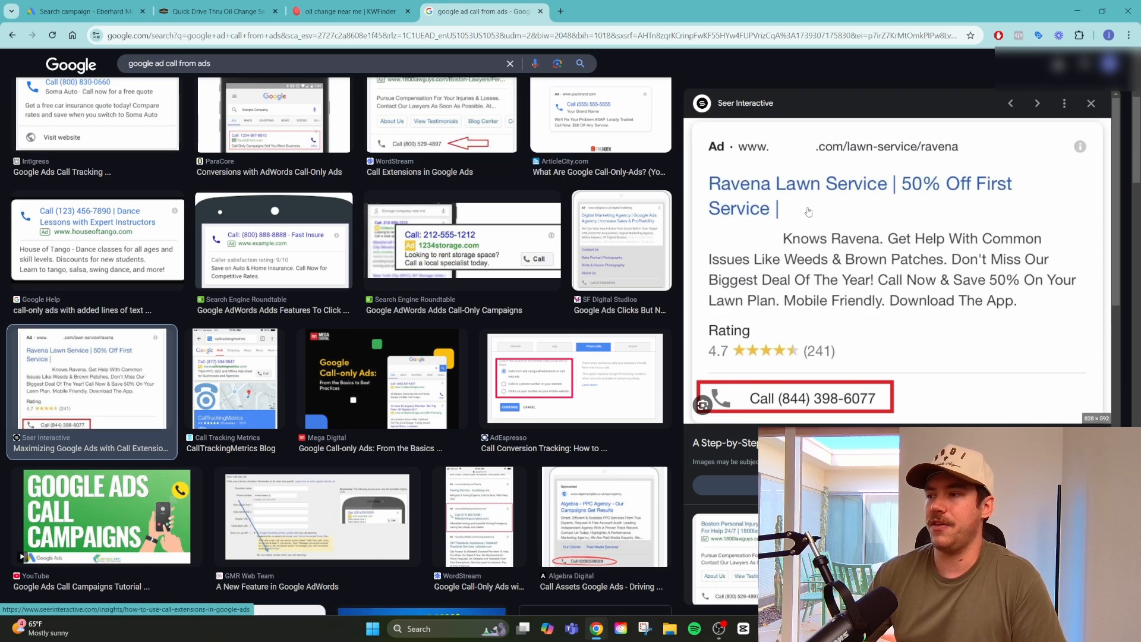
pyautogui.click(1092, 104)
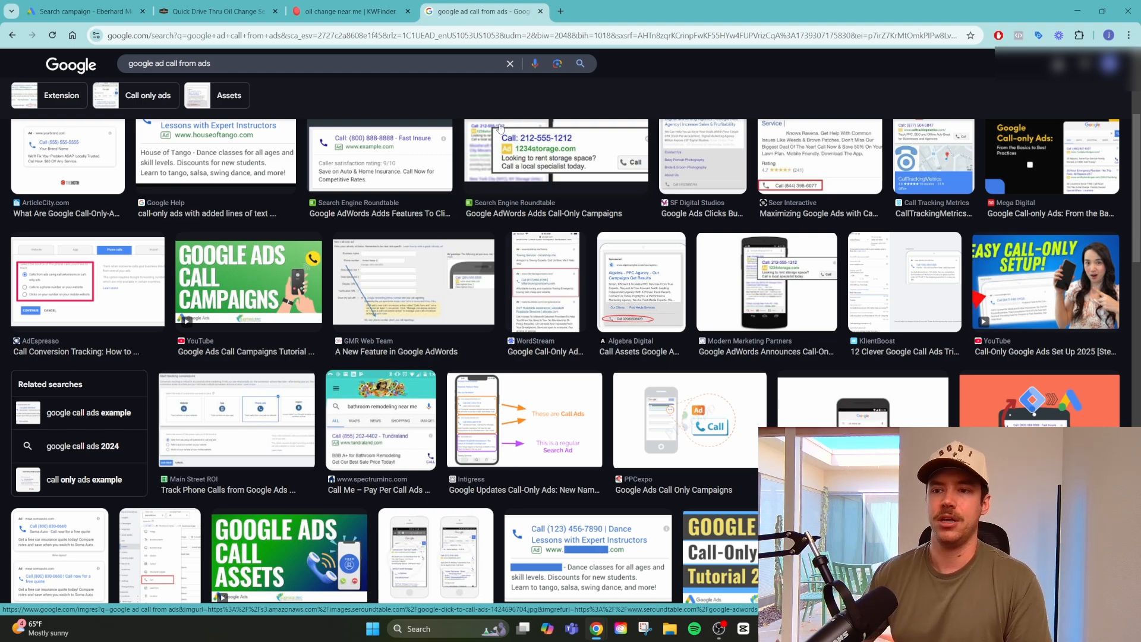
# Return to the ad draft, expand the structured snippets asset and look over the remaining asset types
pyautogui.click(84, 11)
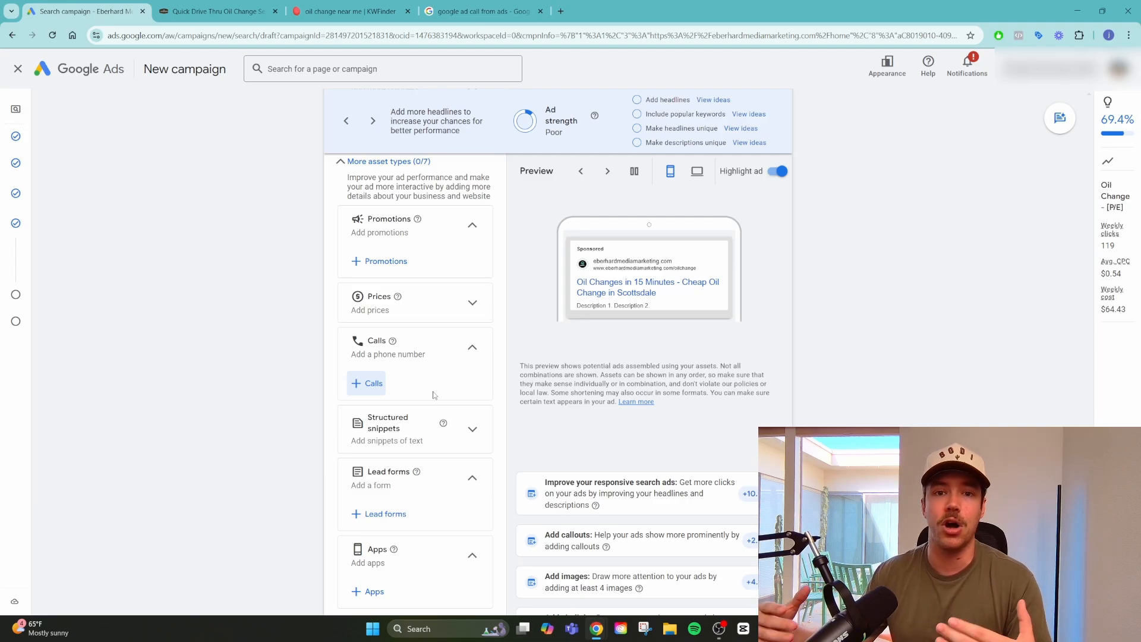
pyautogui.scroll(-1, 432, 396)
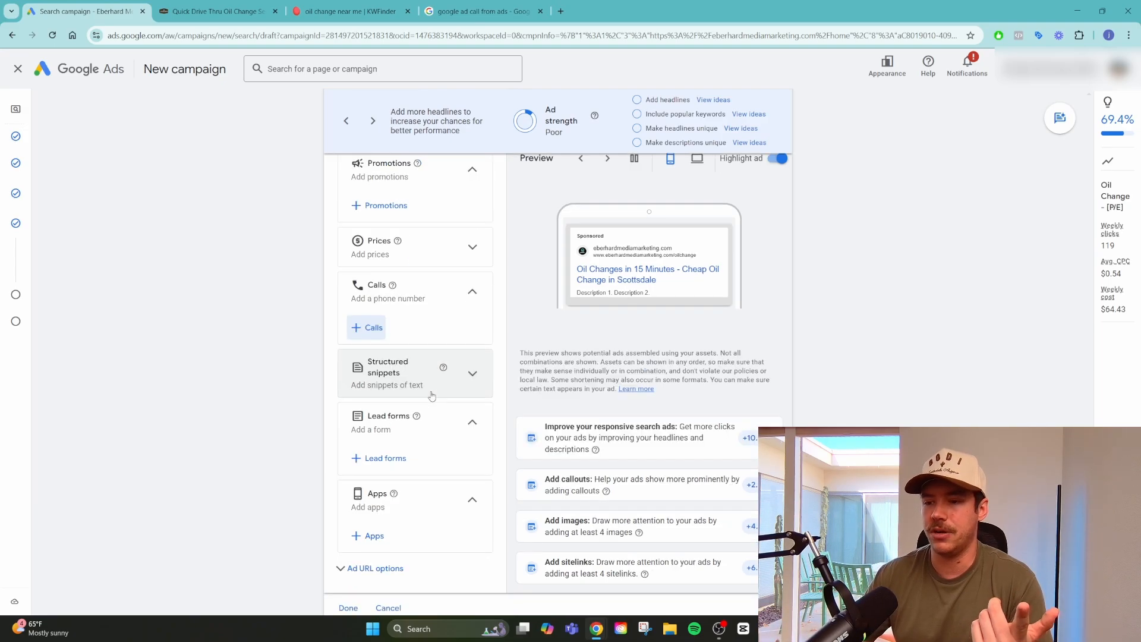
pyautogui.click(460, 390)
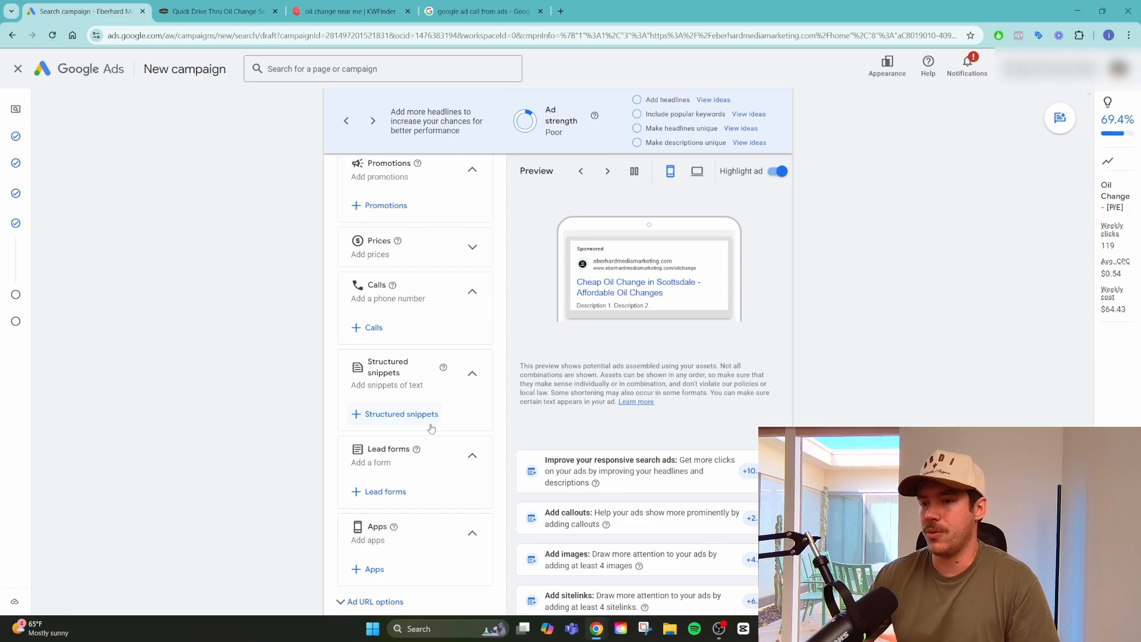
pyautogui.scroll(-2, 416, 463)
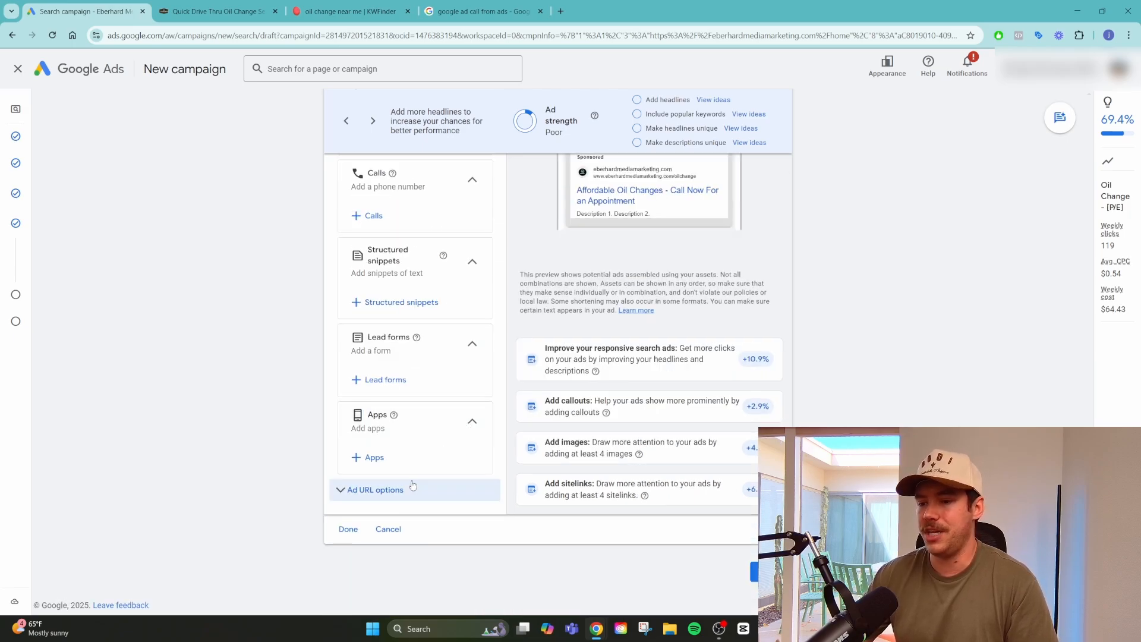
# Expand the ad URL options and look over the tracking template, final URL suffix and custom parameter settings
pyautogui.click(413, 486)
pyautogui.scroll(-2, 422, 446)
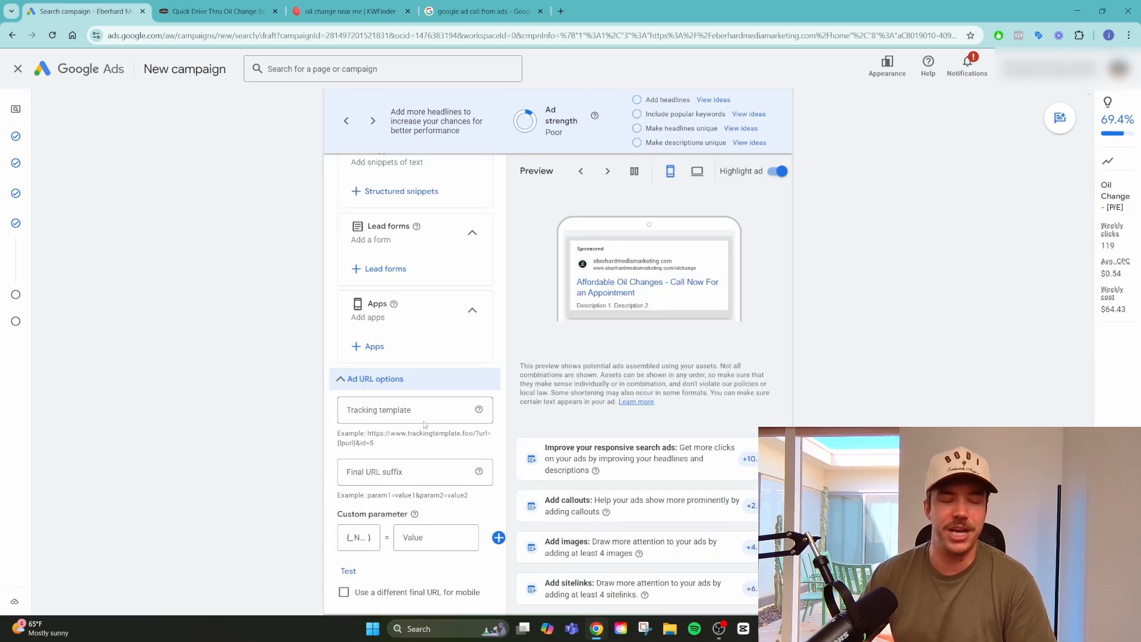
pyautogui.scroll(-1, 431, 448)
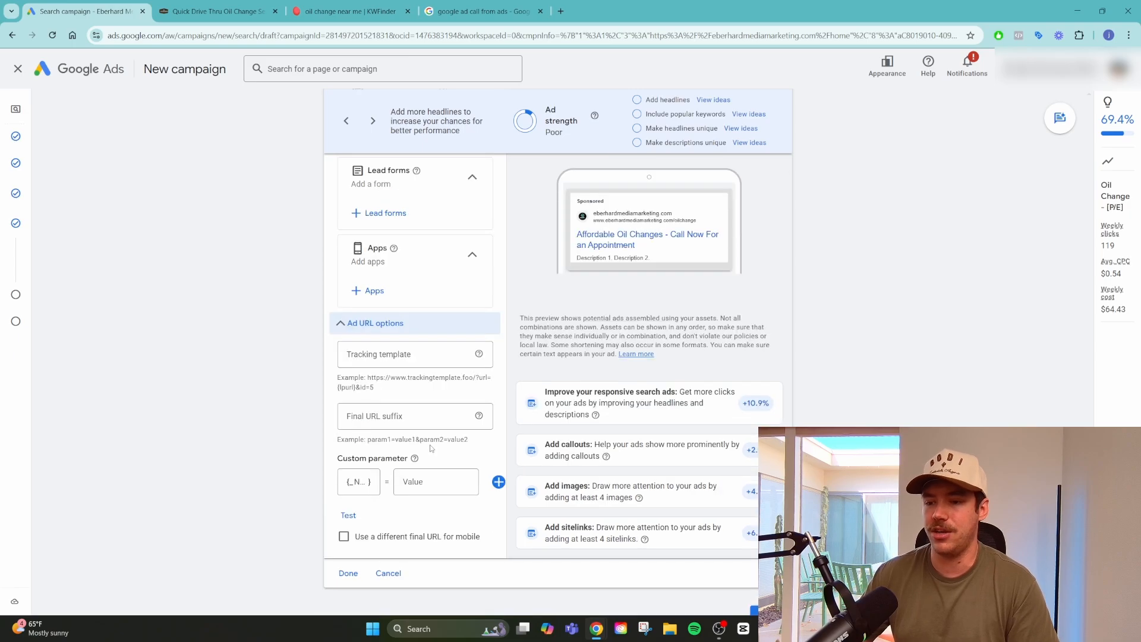
pyautogui.scroll(-1, 431, 448)
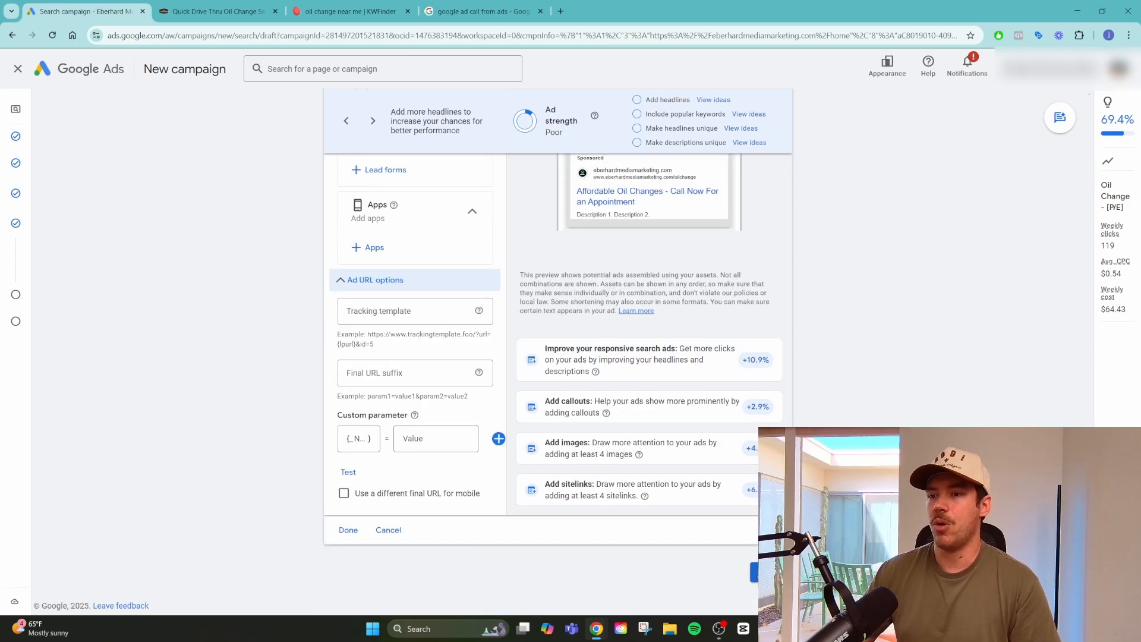
# Proceed to the campaign's budget settings, set the custom average daily budget to $1 and continue to the review
pyautogui.click(770, 572)
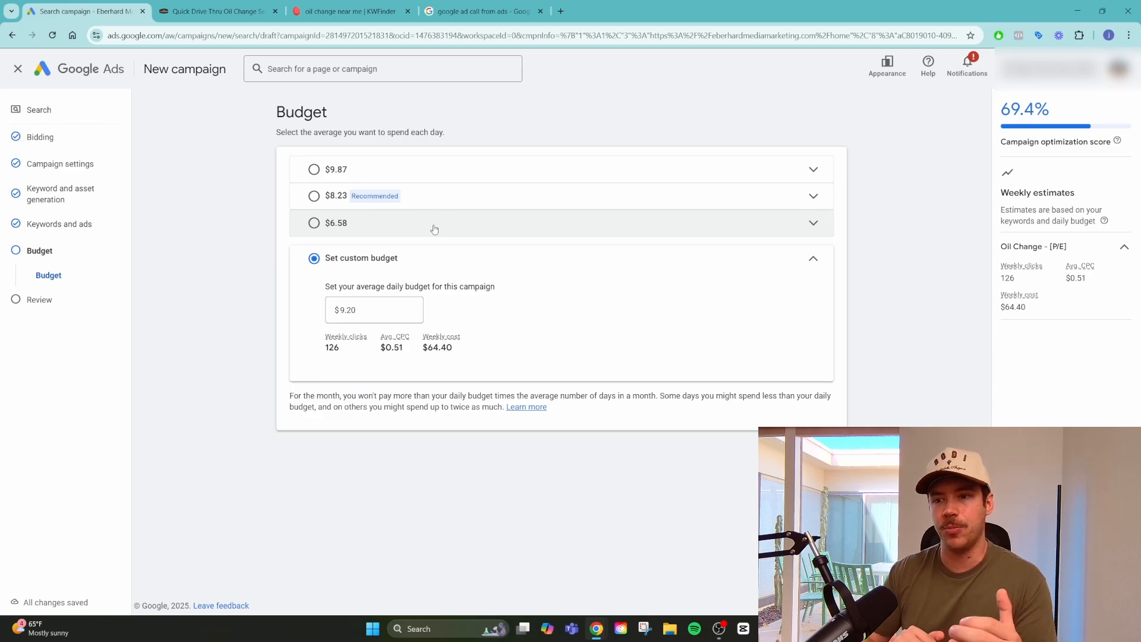
pyautogui.click(375, 310)
pyautogui.hotkey('ctrl', 'a')
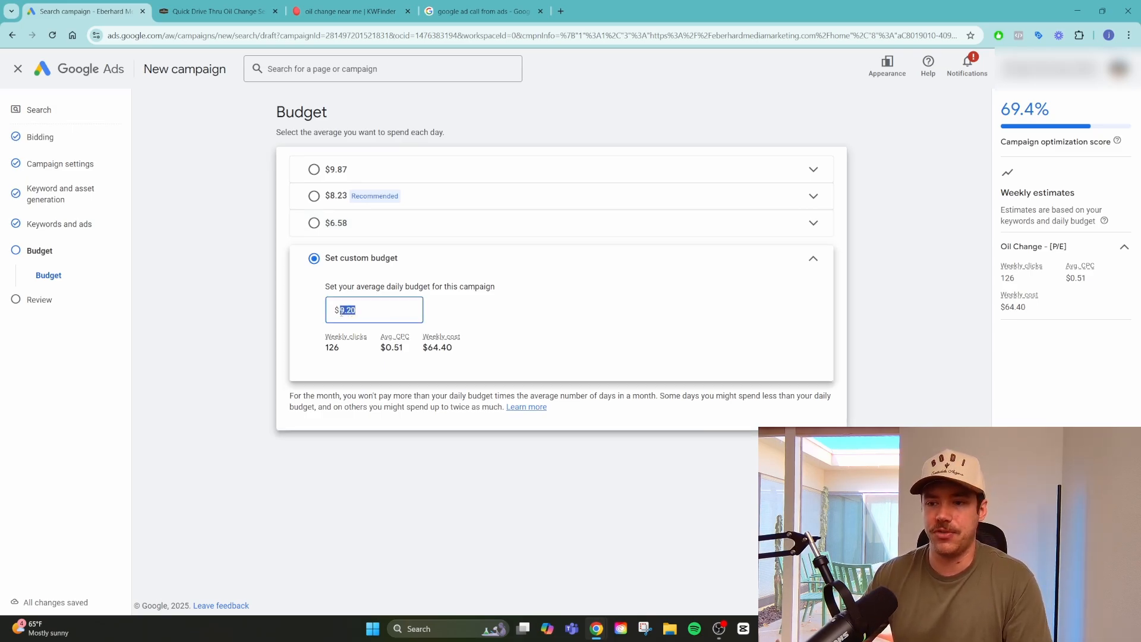
pyautogui.write('1')
pyautogui.press('Return')
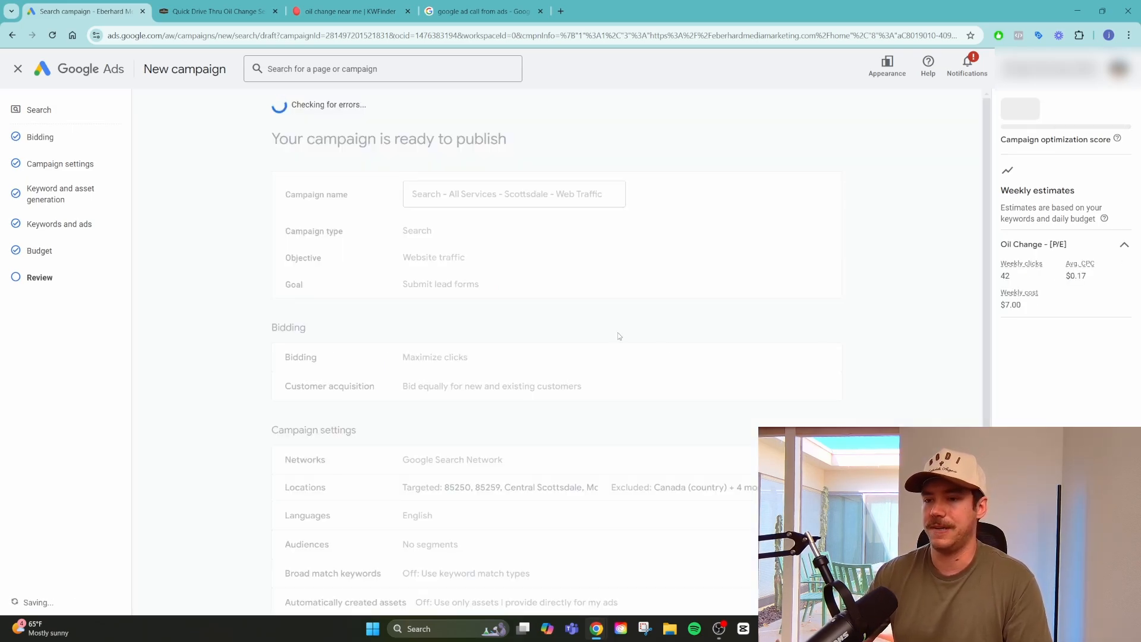
# Review the campaign summary, including its issues, recommendations, bidding, settings, keywords, ads and budget
pyautogui.scroll(-4, 654, 387)
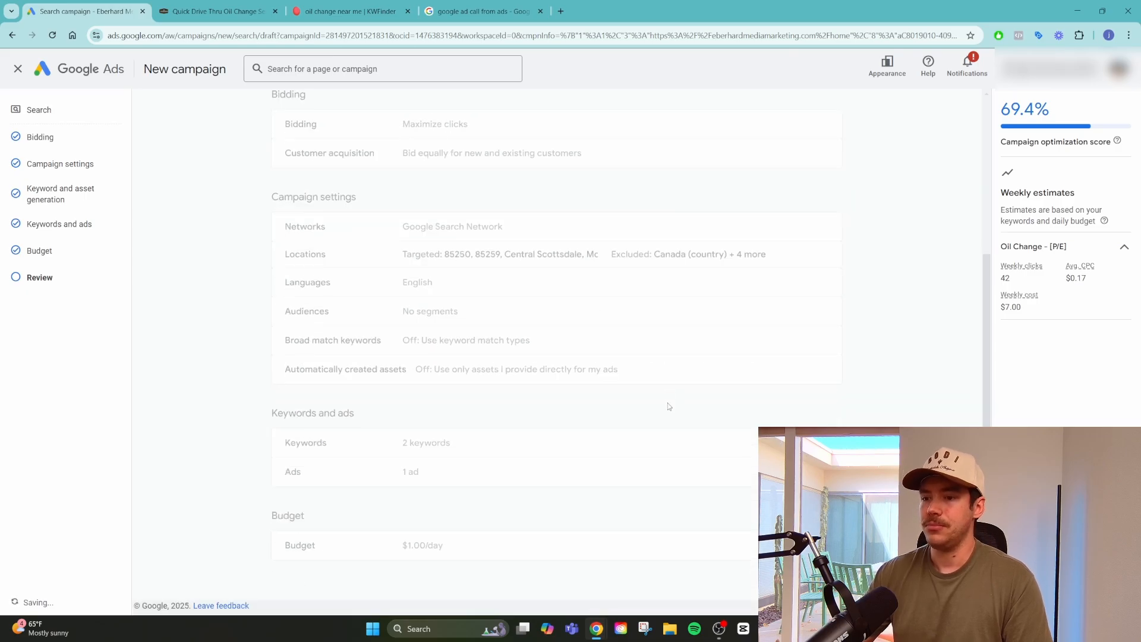
pyautogui.scroll(4, 672, 409)
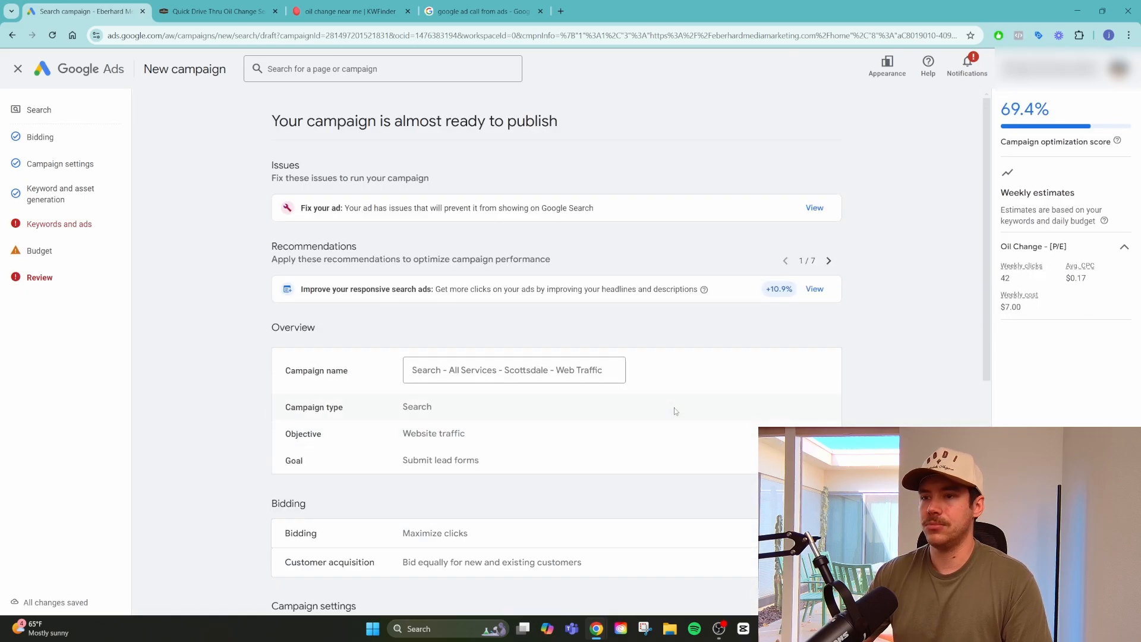
pyautogui.scroll(-7, 673, 409)
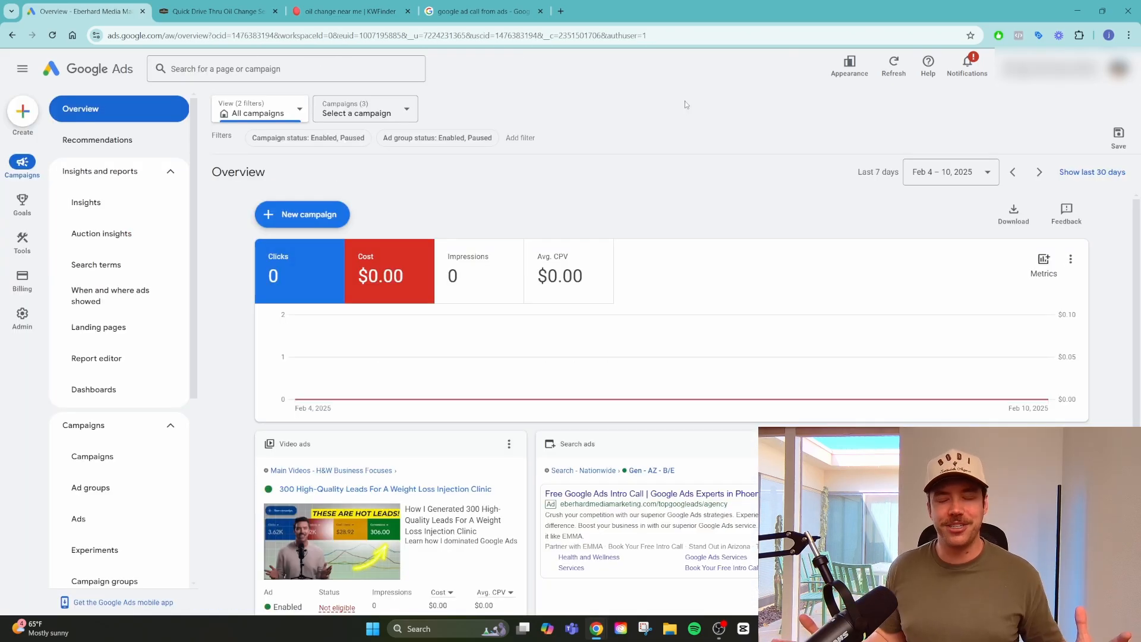
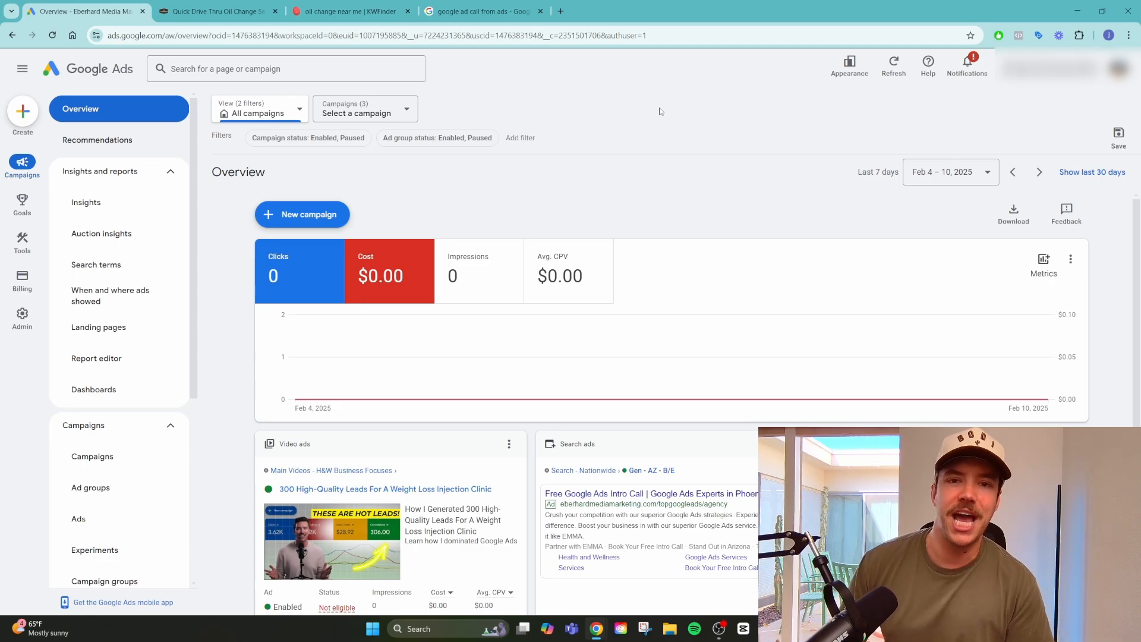
# Open the search terms report, set its date range to all time and examine the cost of the izonemedia360 search term
pyautogui.click(142, 269)
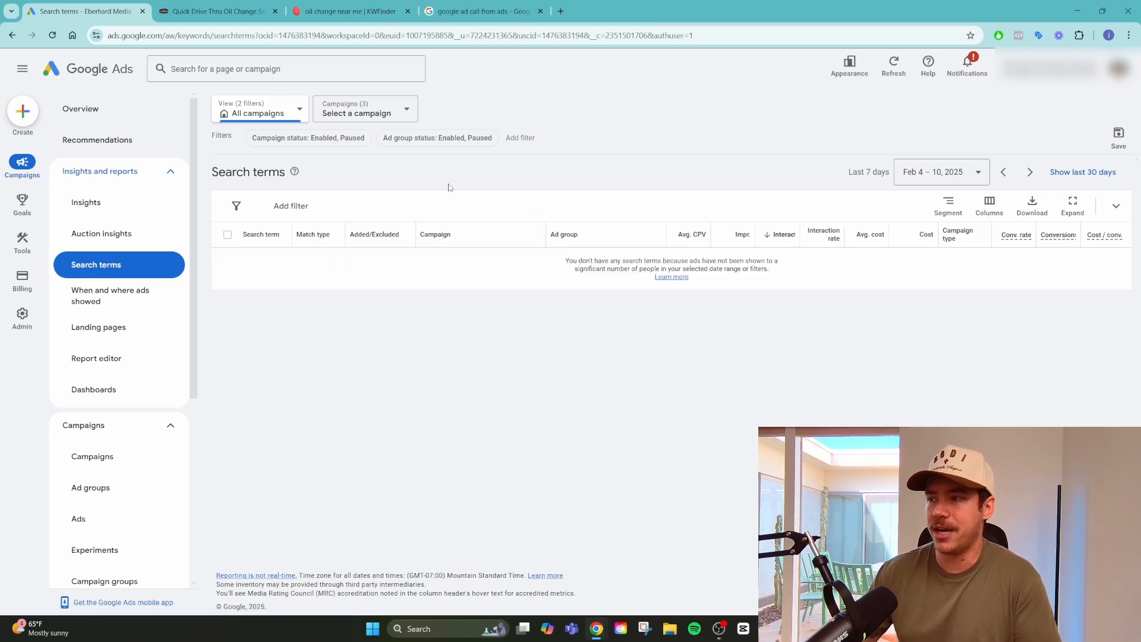
pyautogui.click(939, 177)
pyautogui.click(898, 417)
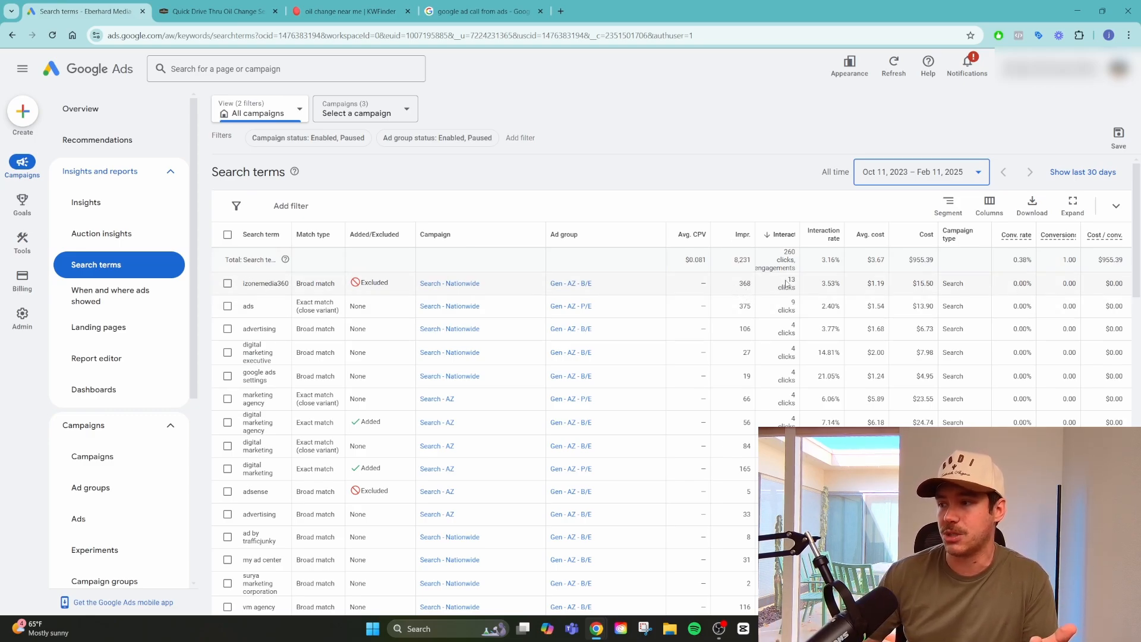
pyautogui.moveTo(913, 284); pyautogui.dragTo(937, 284)
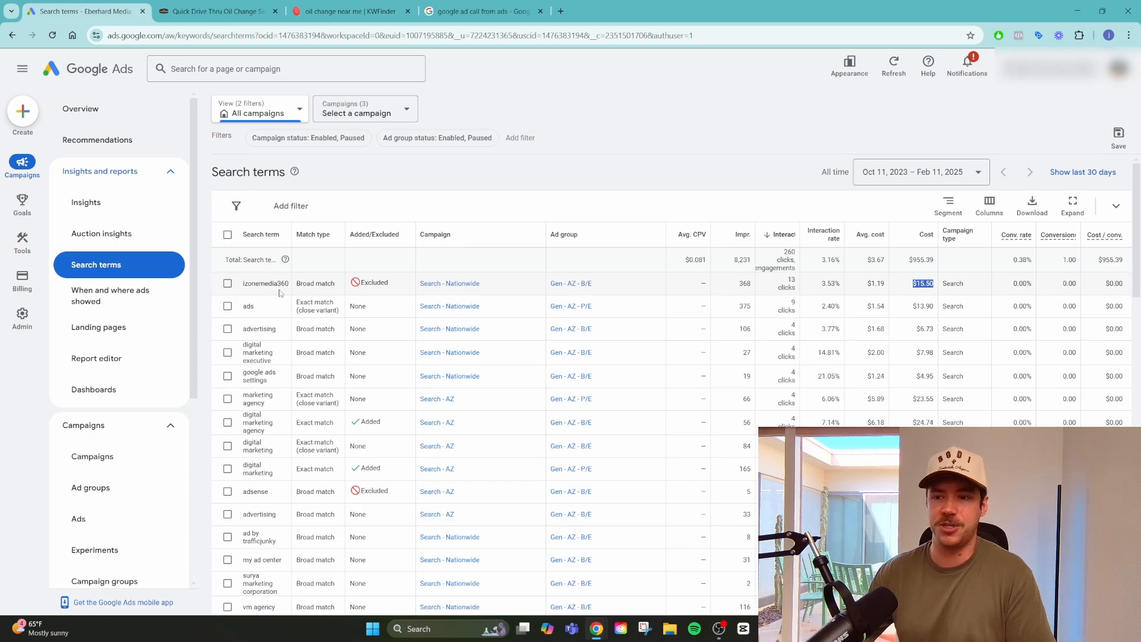
# Set up the search term izonemedia360 as an exact match negative keyword at campaign level
pyautogui.click(228, 284)
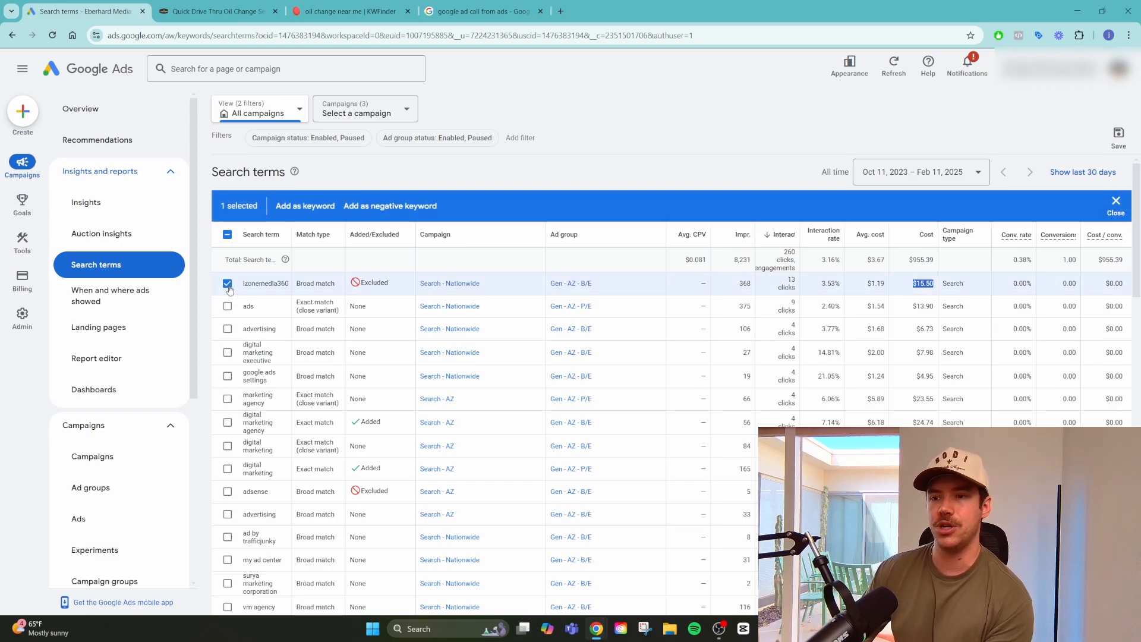
pyautogui.click(373, 207)
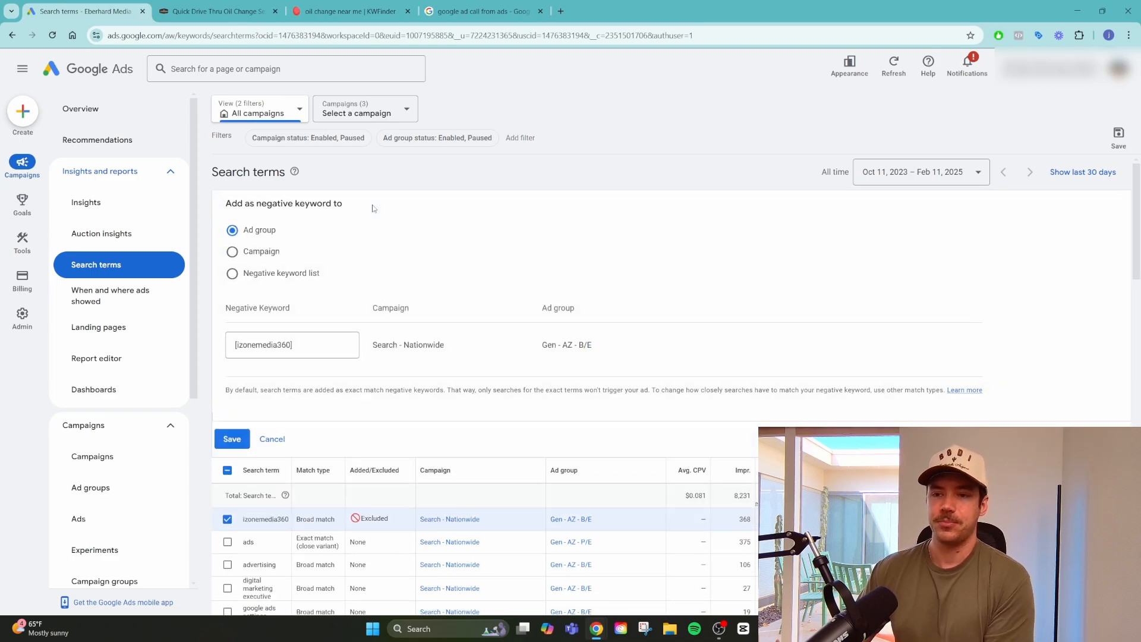
pyautogui.click(267, 255)
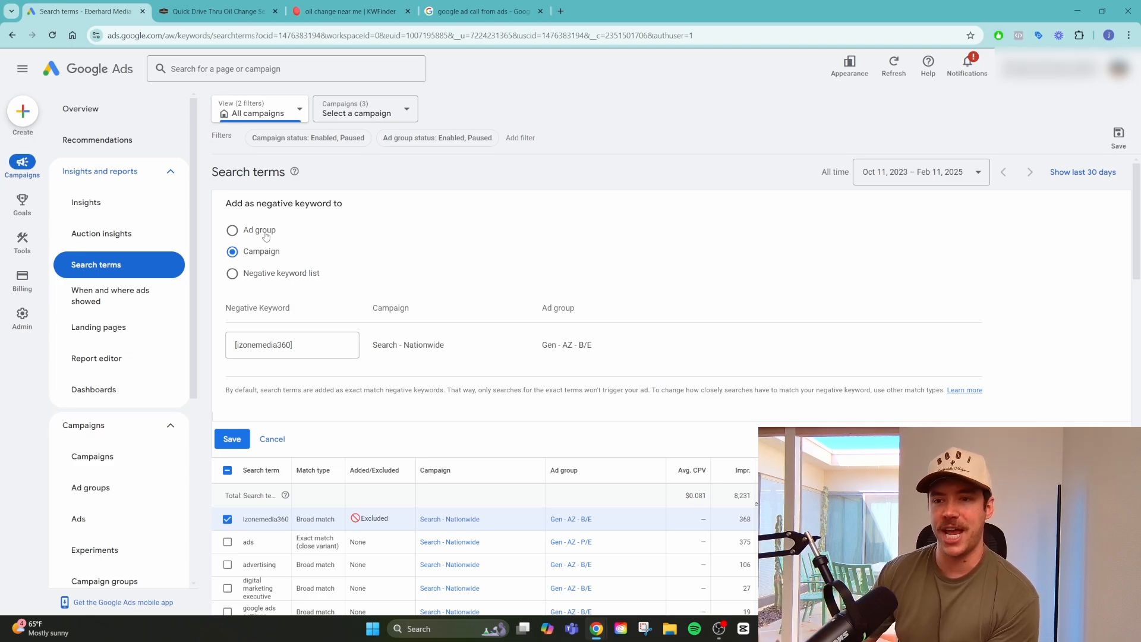
pyautogui.click(267, 236)
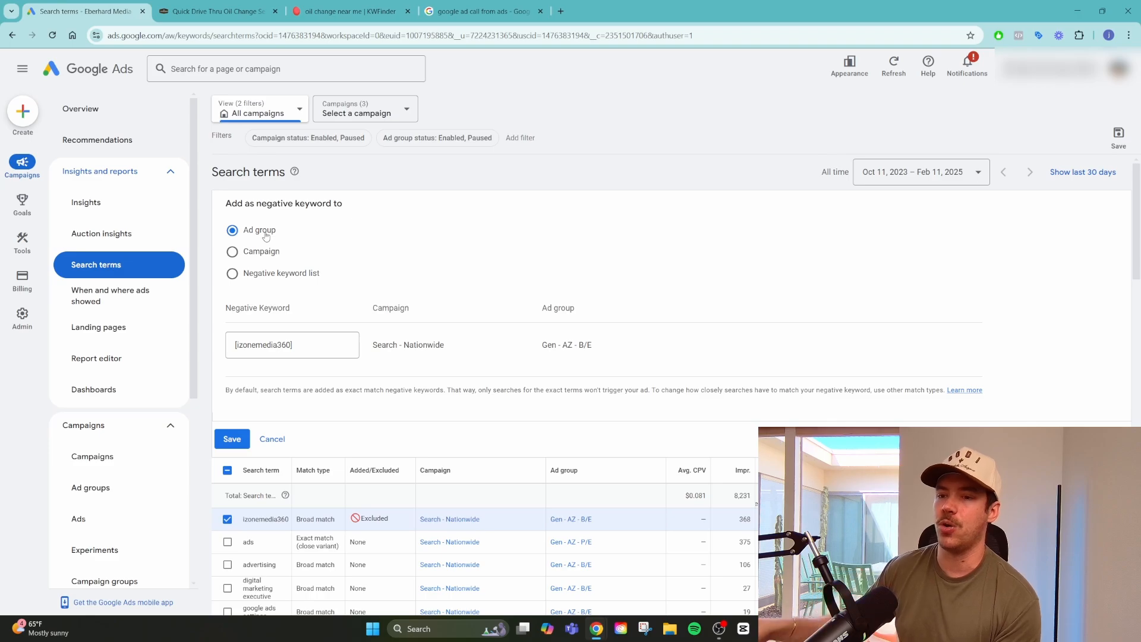
pyautogui.click(255, 253)
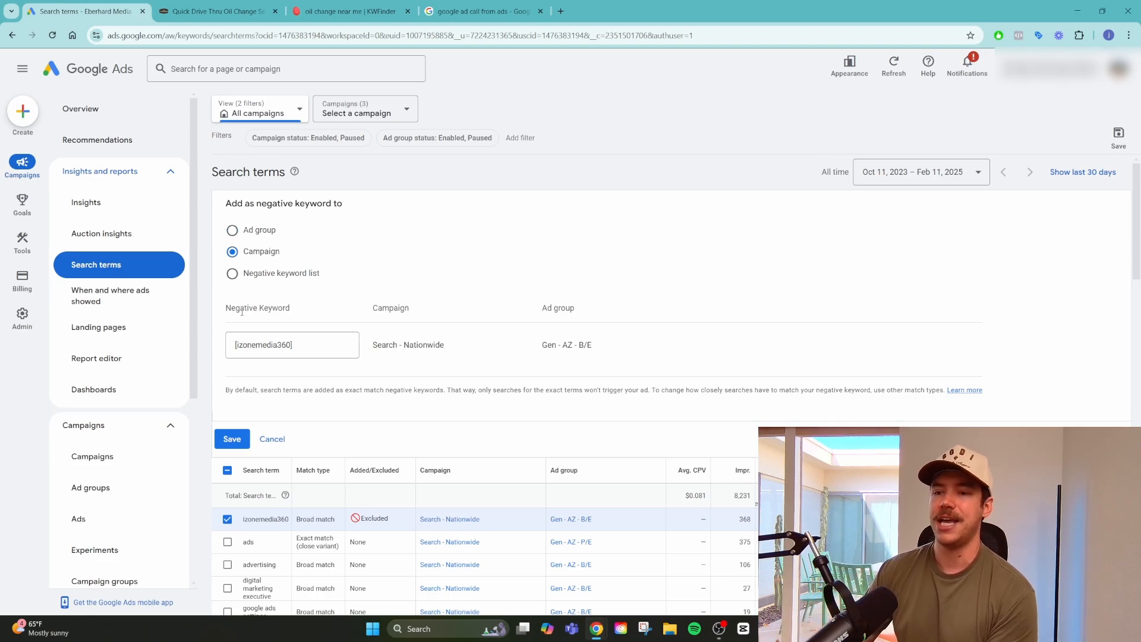
pyautogui.click(308, 343)
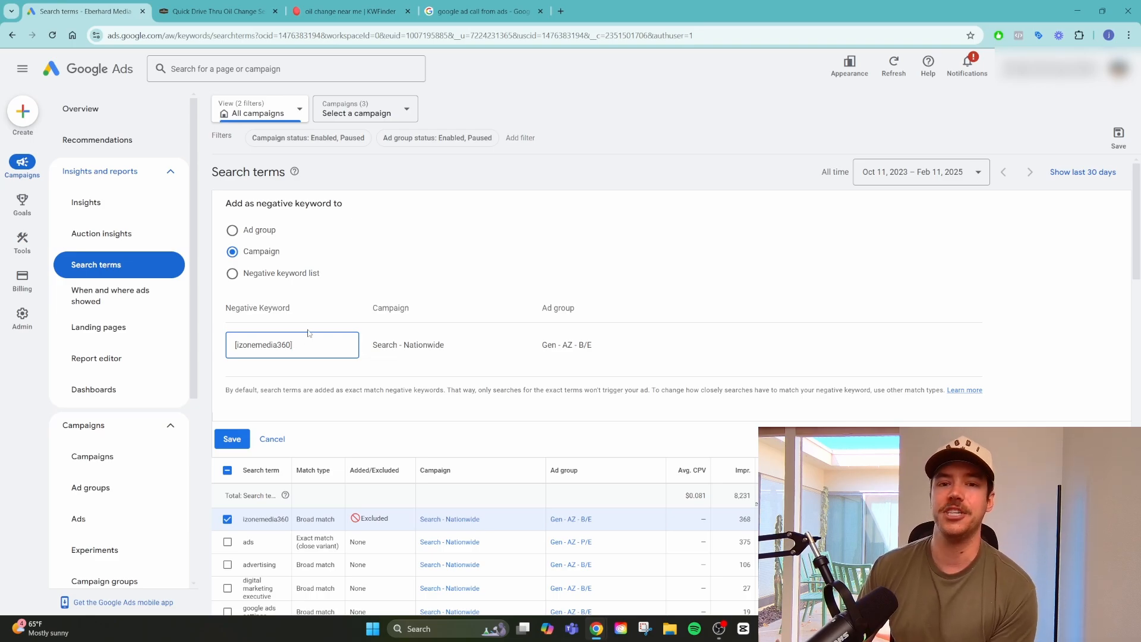
pyautogui.hotkey('ctrl', 'a')
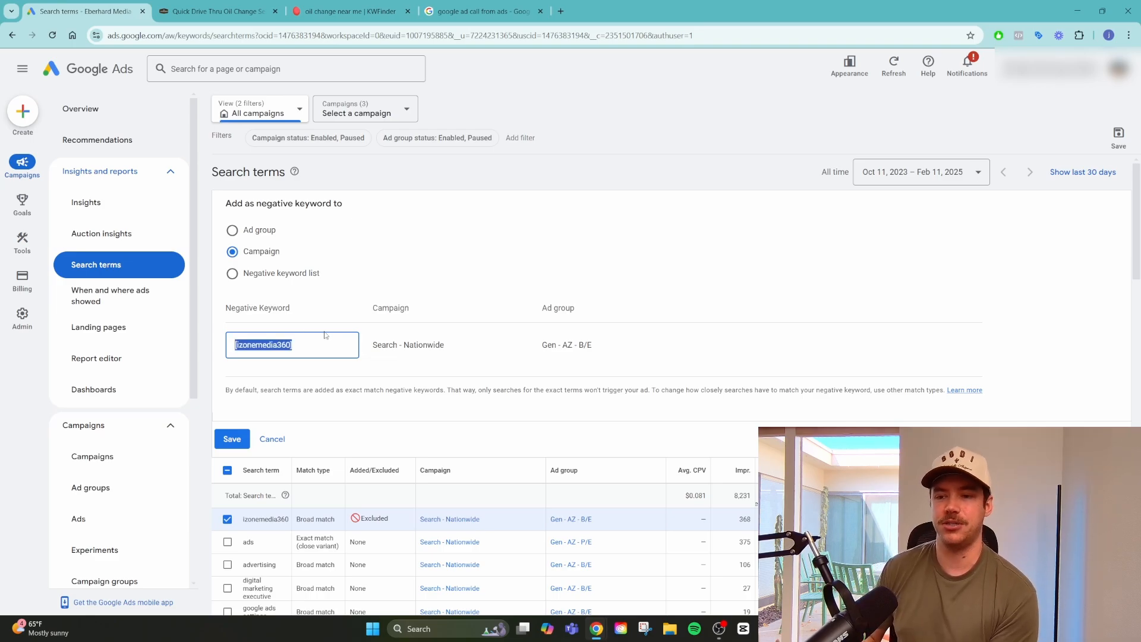
pyautogui.click(308, 347)
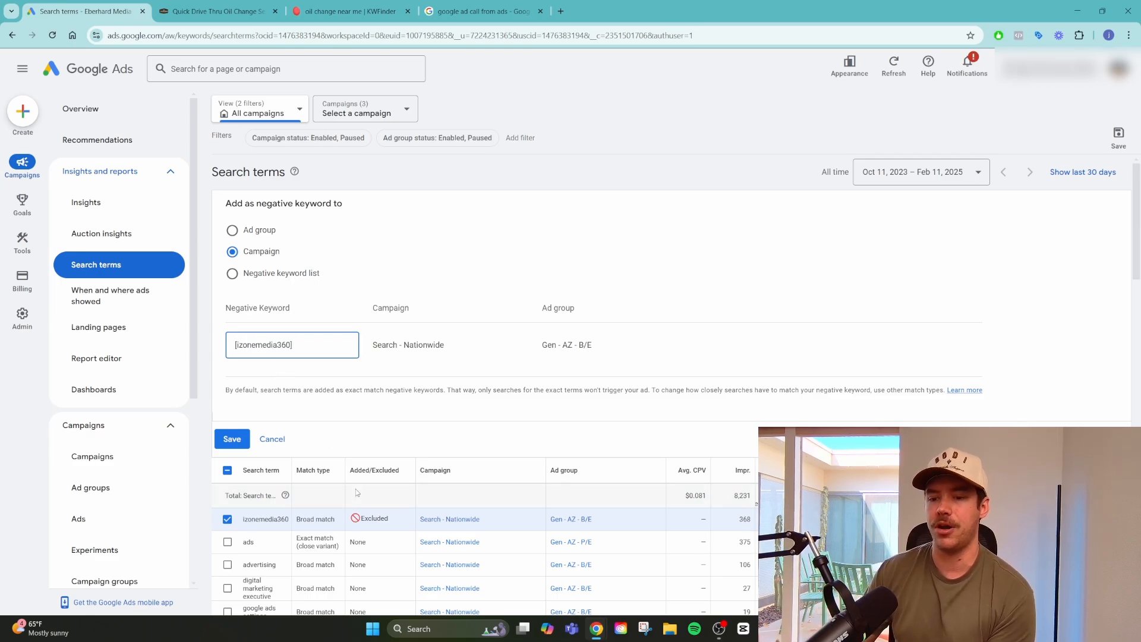
# Look through the search terms for irrelevant queries, such as digital marketing executive and google ads settings
pyautogui.scroll(-5, 359, 492)
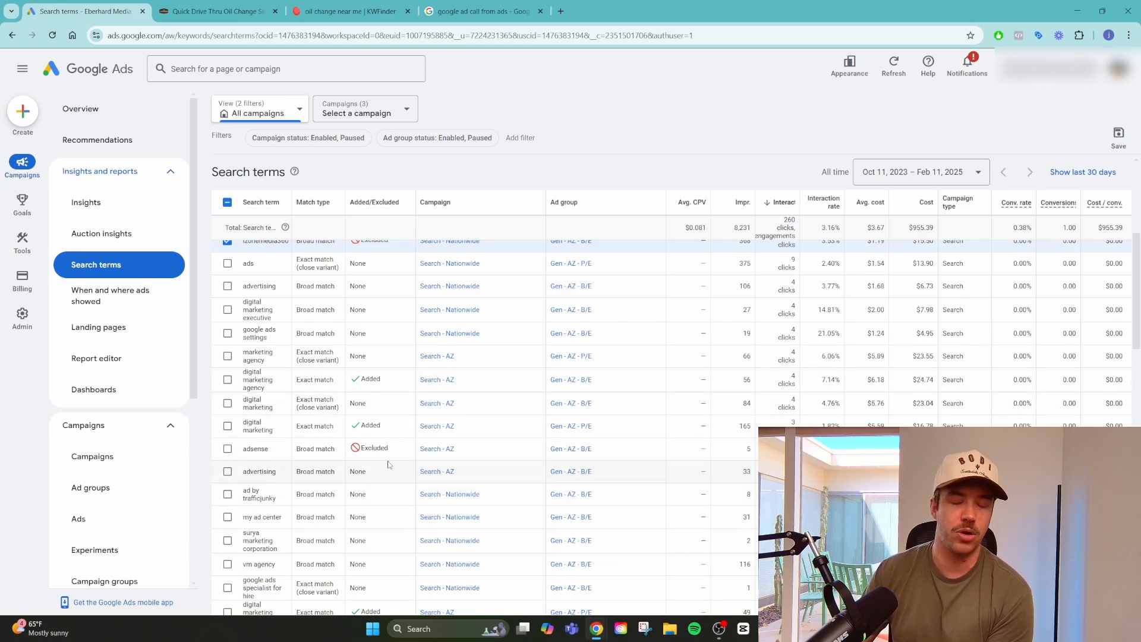
pyautogui.scroll(5, 389, 464)
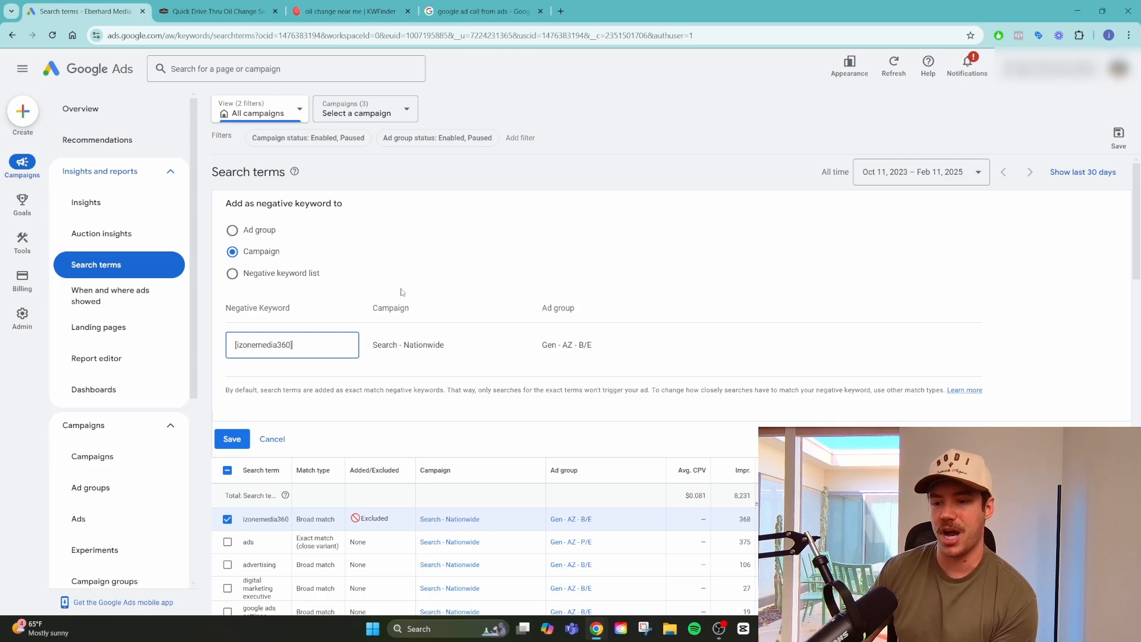
pyautogui.scroll(-1, 380, 291)
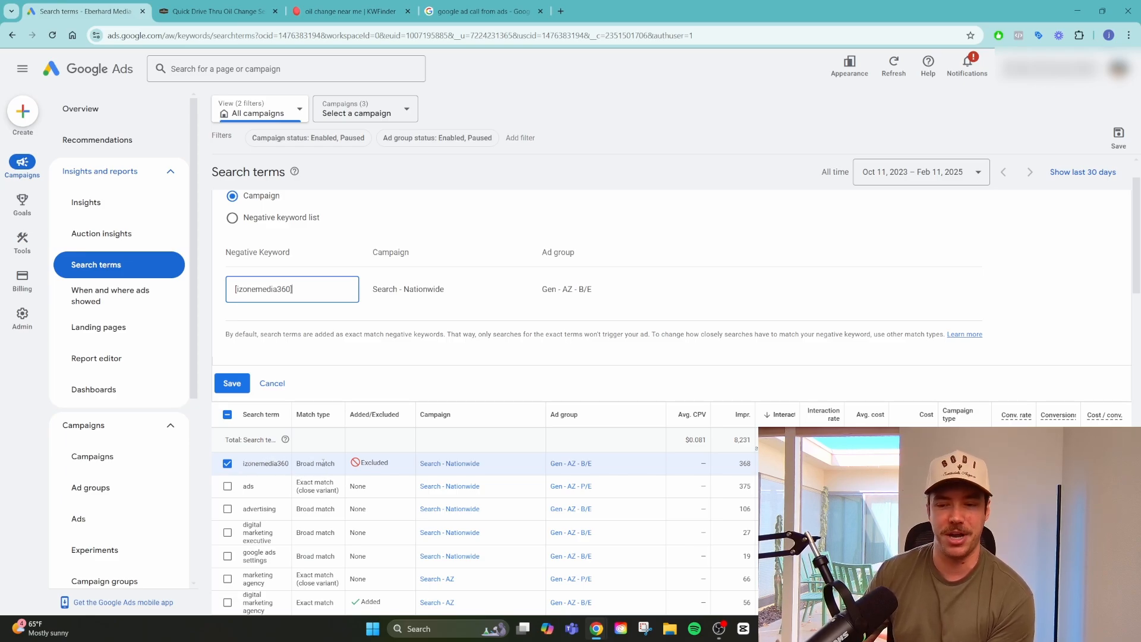
pyautogui.moveTo(253, 509)
pyautogui.mouseDown()
pyautogui.moveTo(277, 510)
pyautogui.moveTo(242, 525)
pyautogui.mouseUp()
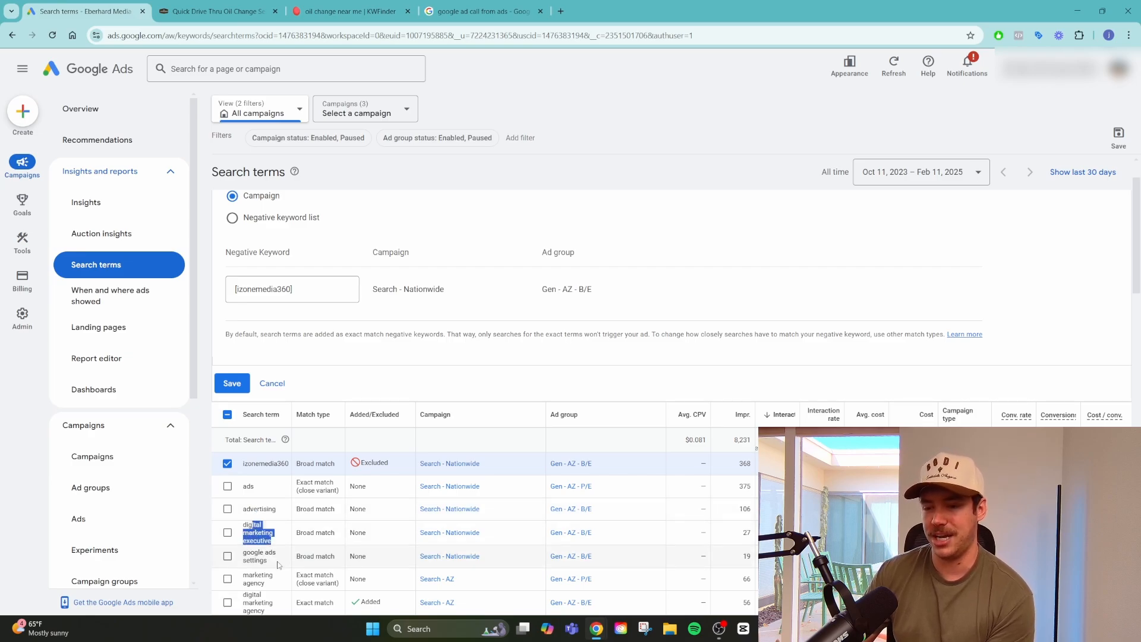
pyautogui.moveTo(274, 561); pyautogui.dragTo(241, 551)
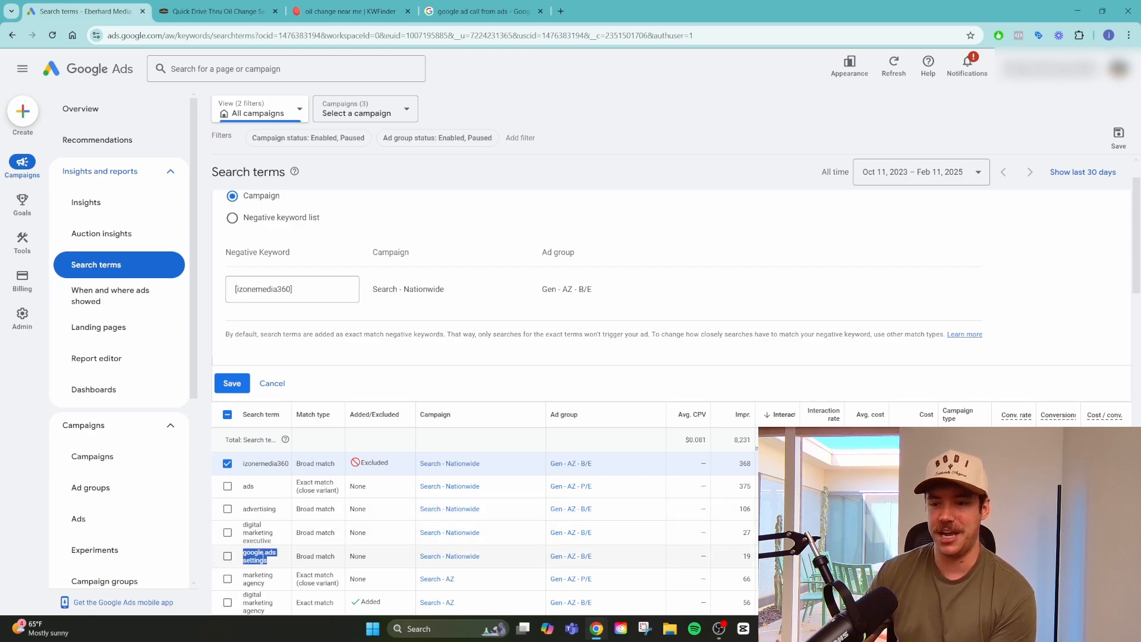
pyautogui.click(267, 560)
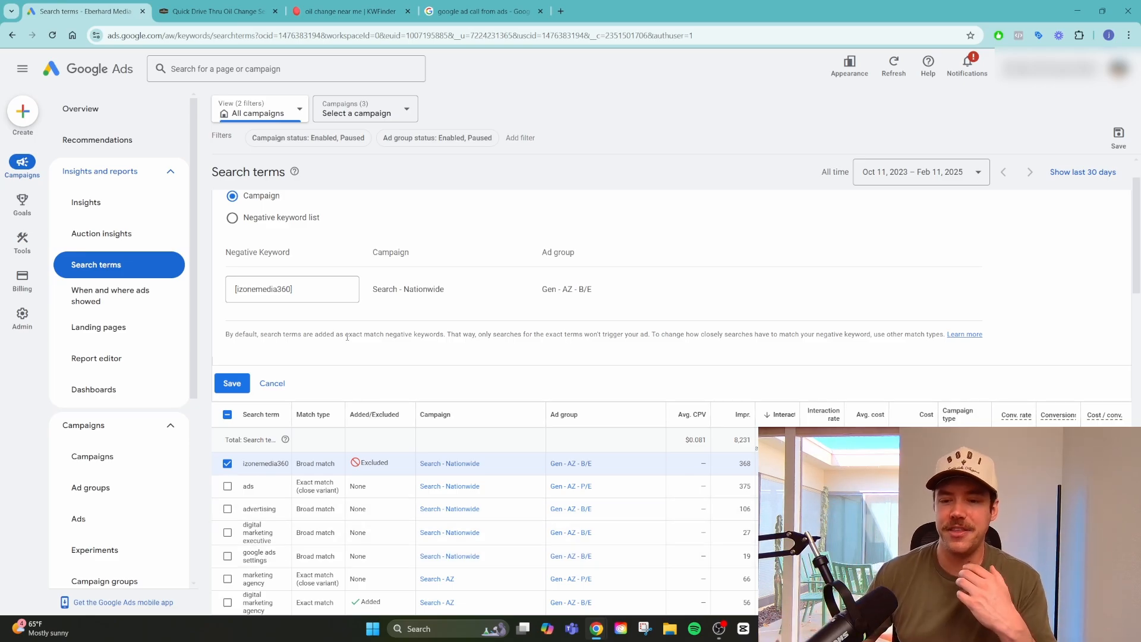
# Open the account's negative search keywords and bring up the form for adding new ones
pyautogui.scroll(-4, 151, 371)
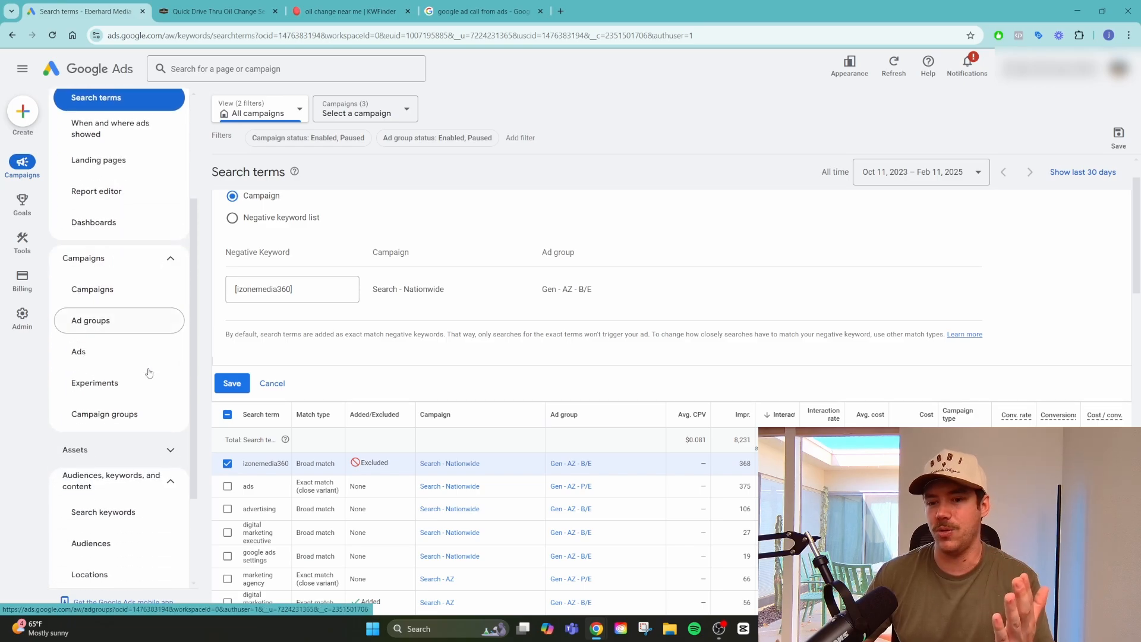
pyautogui.click(133, 462)
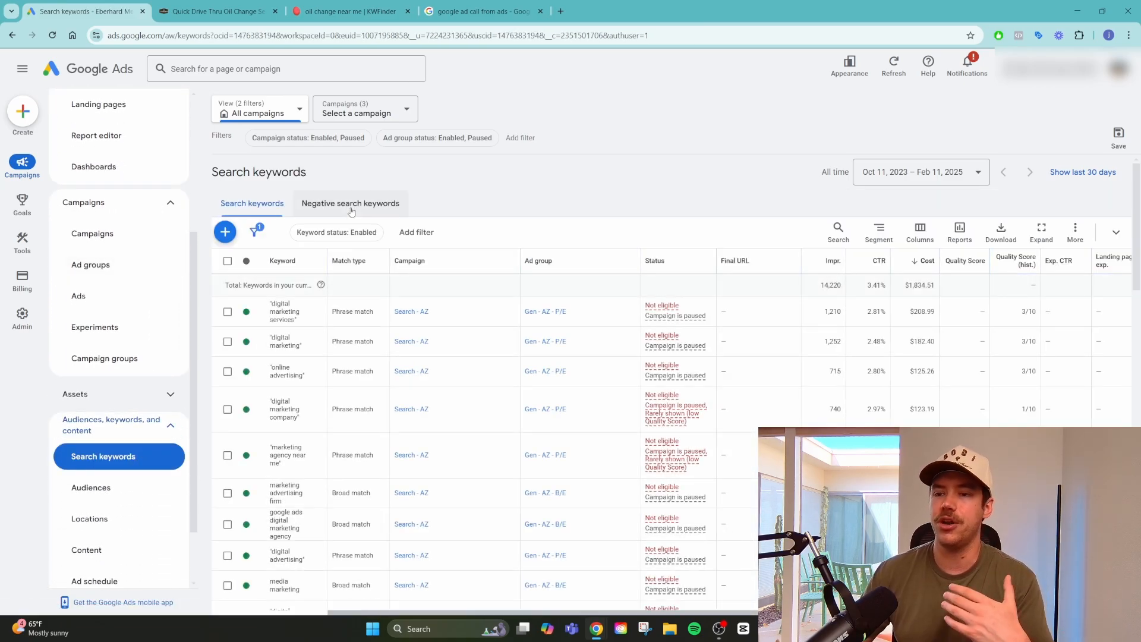
pyautogui.click(352, 208)
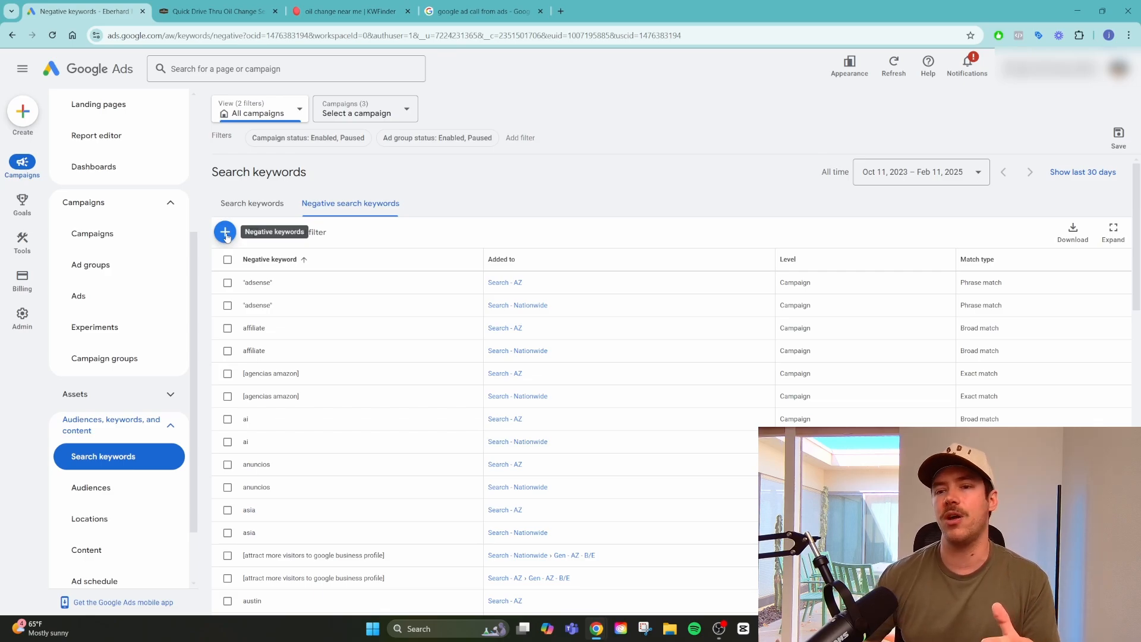
pyautogui.click(225, 232)
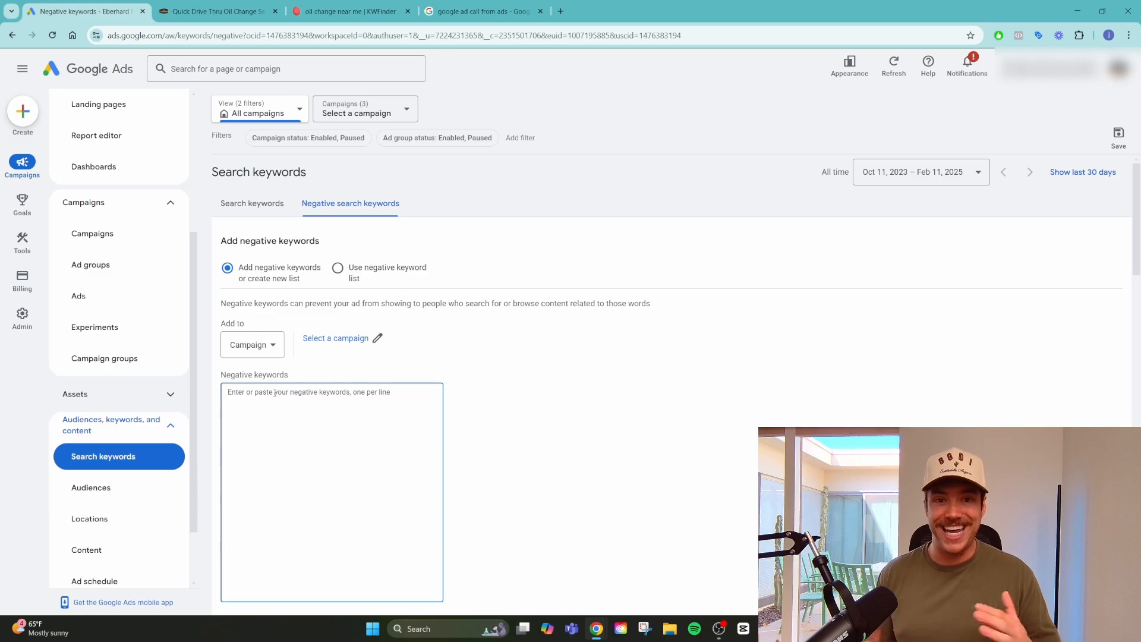
# Enter cost, diy, how to, free and what is as negative keywords, one per line
pyautogui.write('cost')
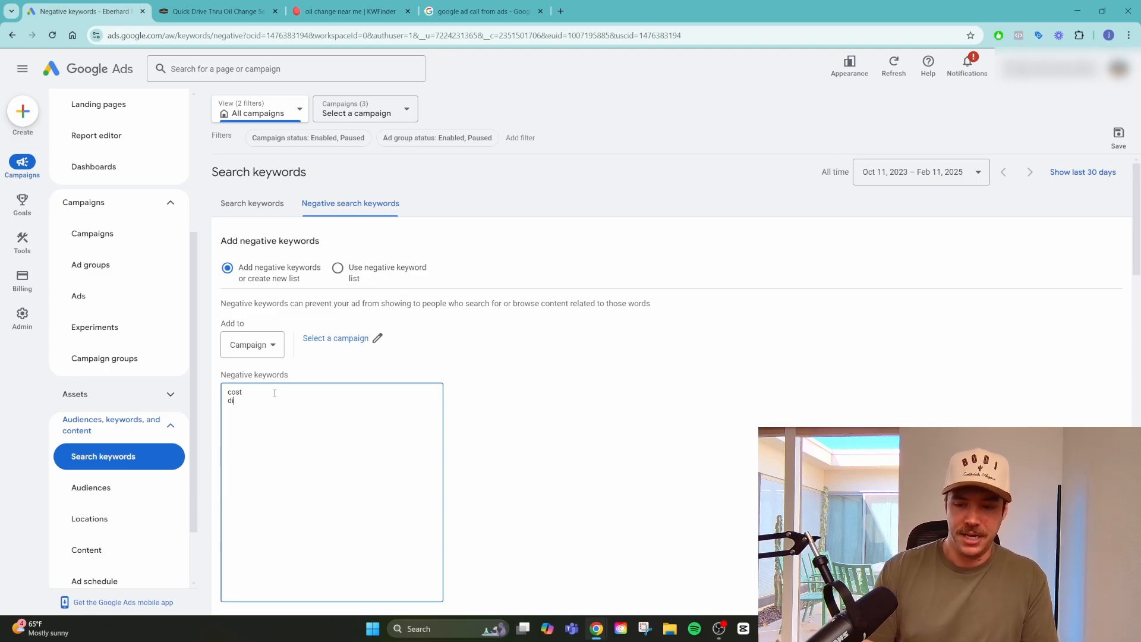
pyautogui.write('y')
pyautogui.press('Return')
pyautogui.write('how to')
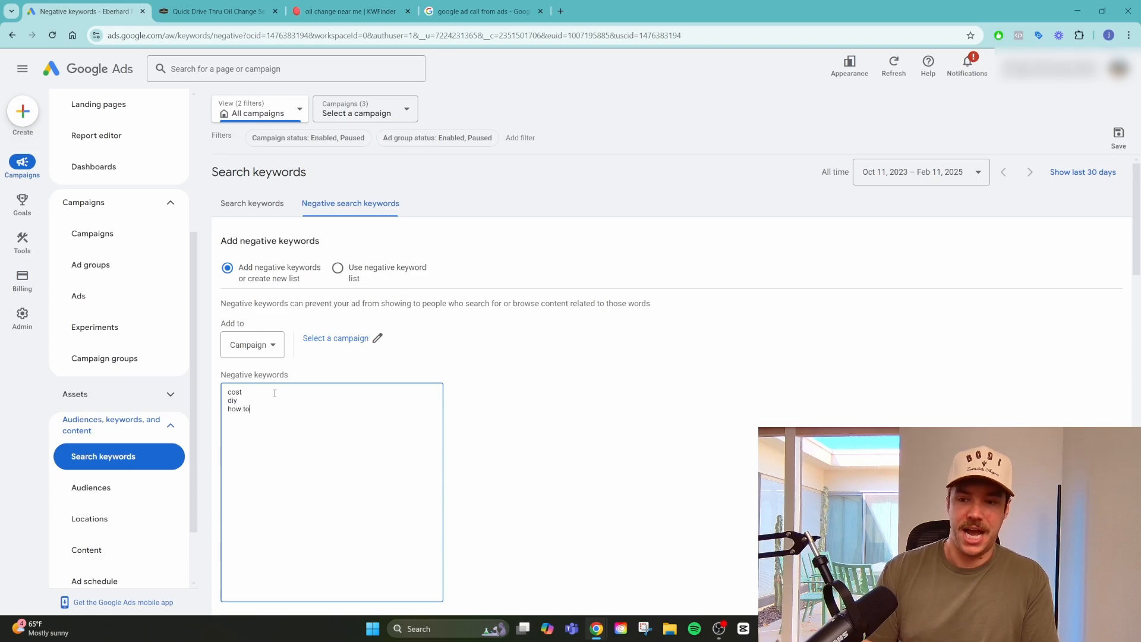
pyautogui.press('Return')
pyautogui.write('free')
pyautogui.press('Return')
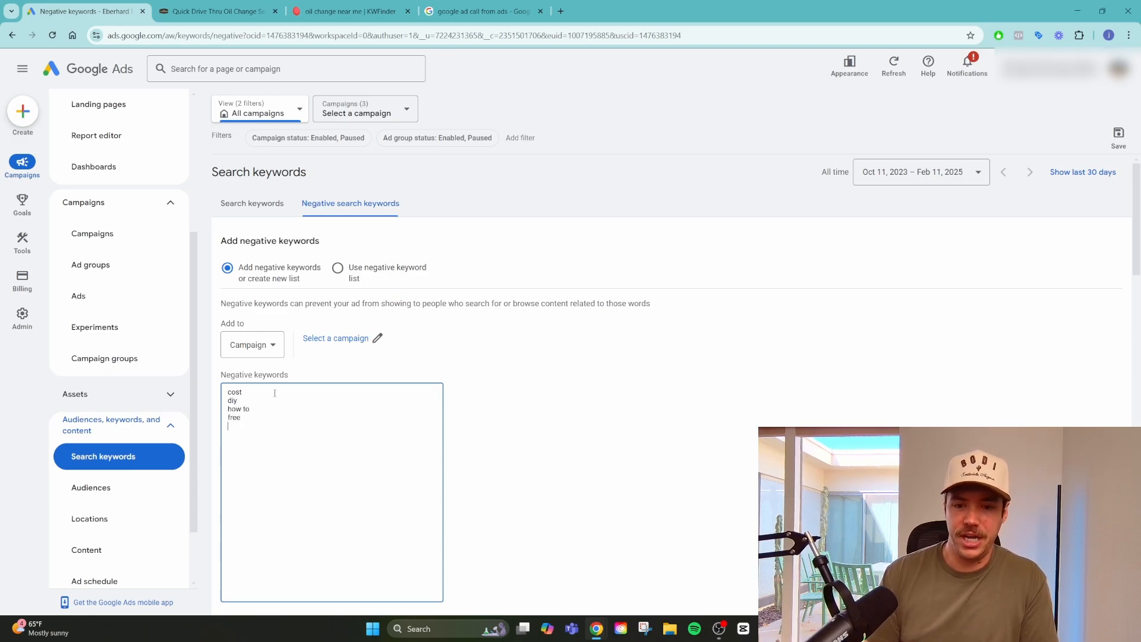
pyautogui.write('what is')
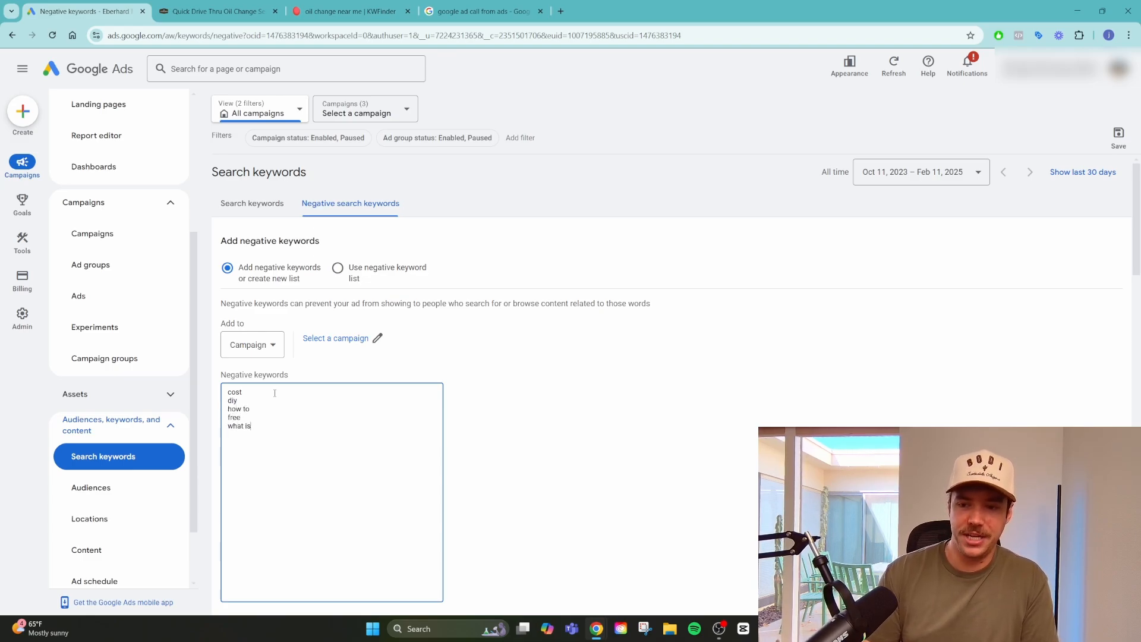
pyautogui.press('Return')
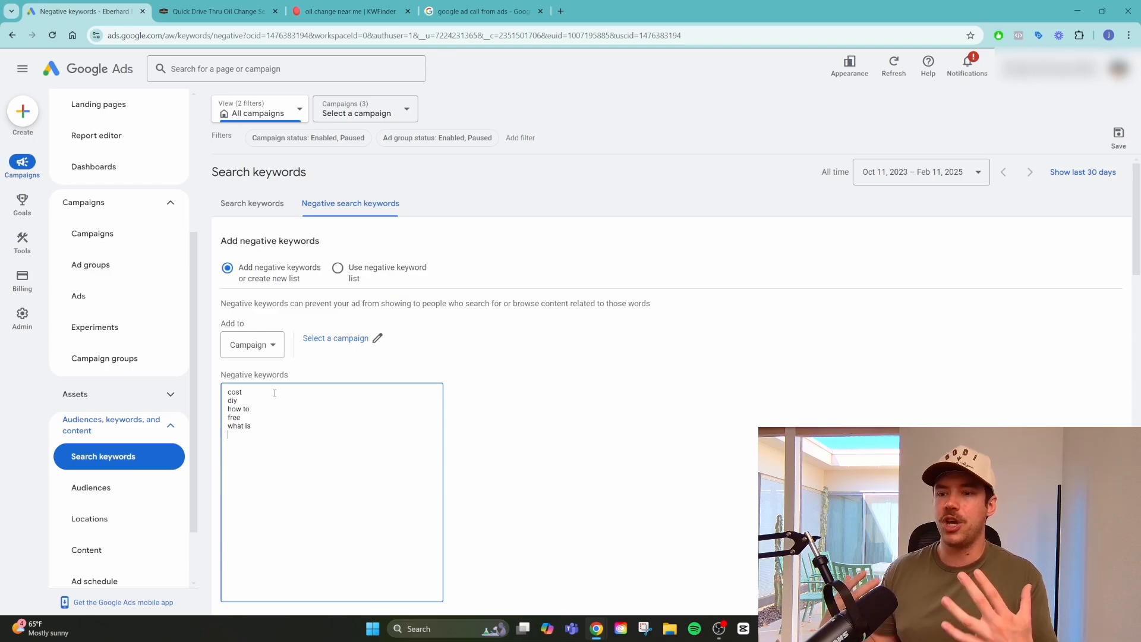
pyautogui.moveTo(261, 428); pyautogui.dragTo(226, 394)
pyautogui.click(262, 428)
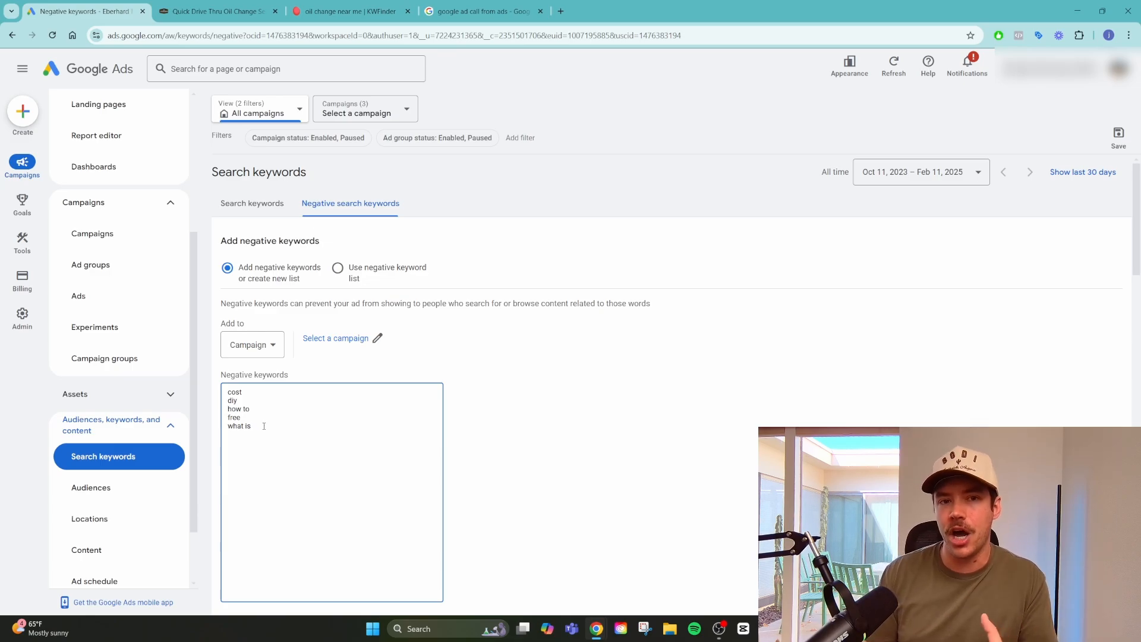
# Extend the negative keywords list with collision, upholstry and electric, each on its own line
pyautogui.press('Return')
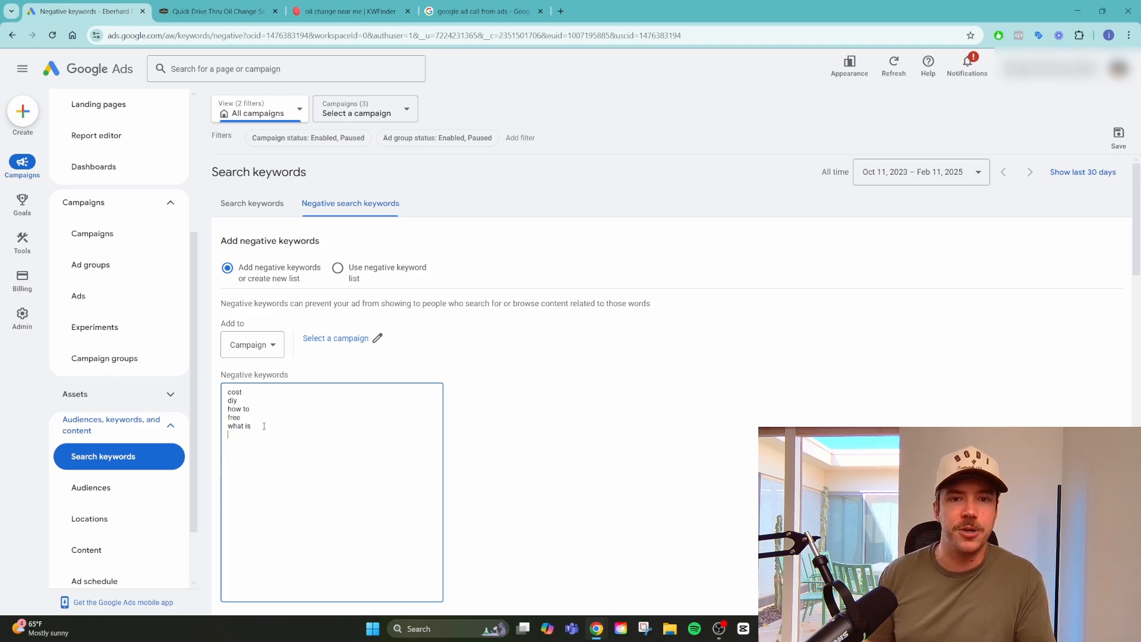
pyautogui.write('collision')
pyautogui.press('Return')
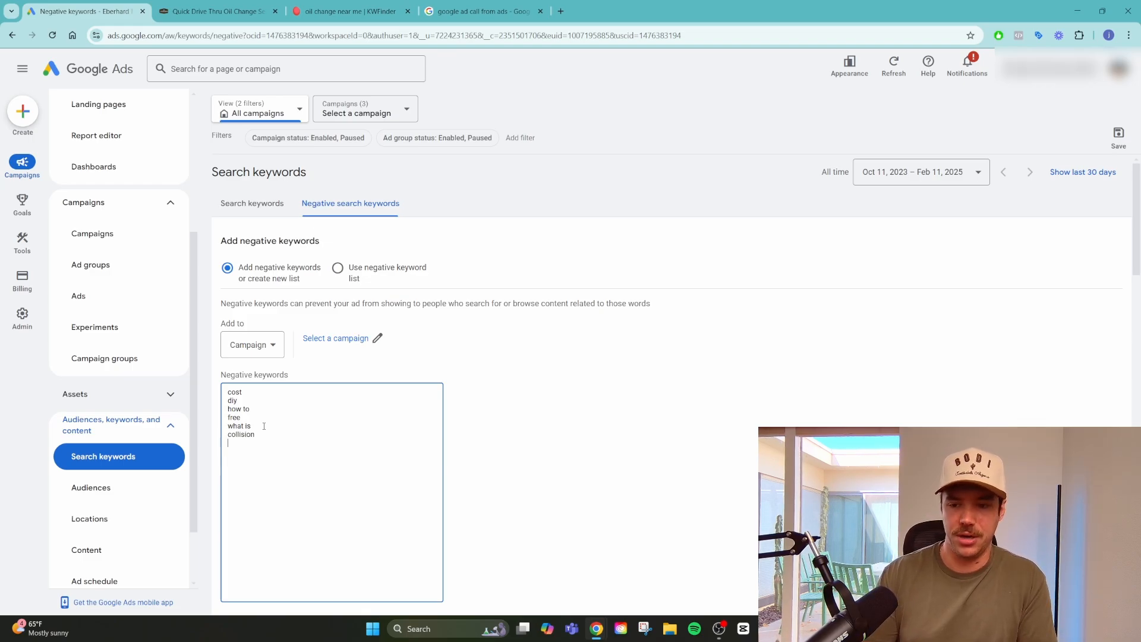
pyautogui.write('uphol')
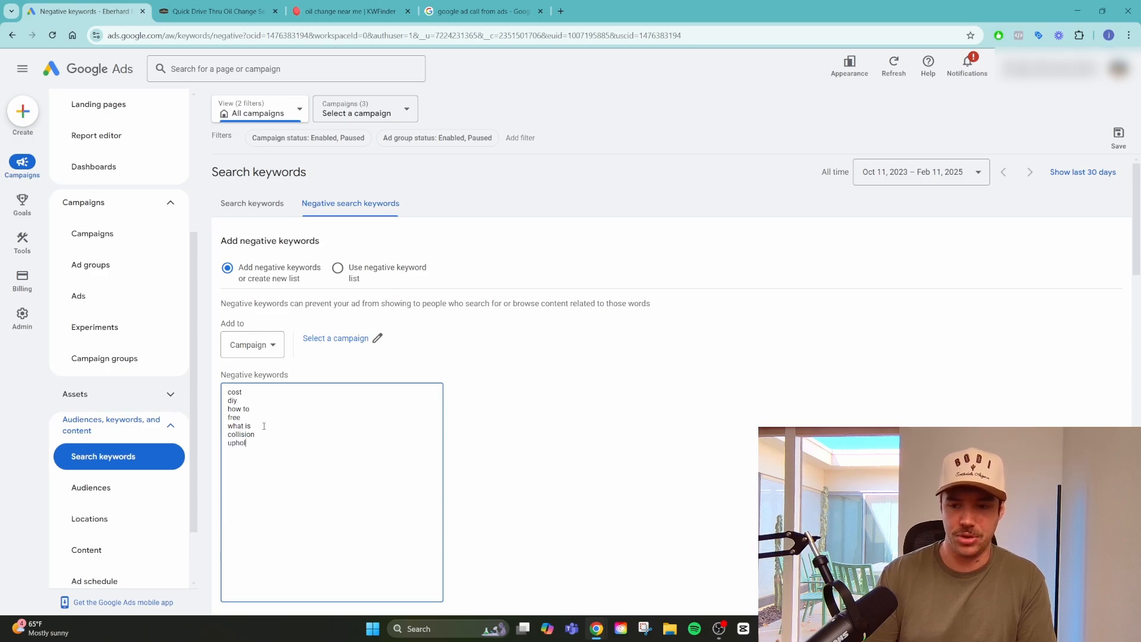
pyautogui.write('stry')
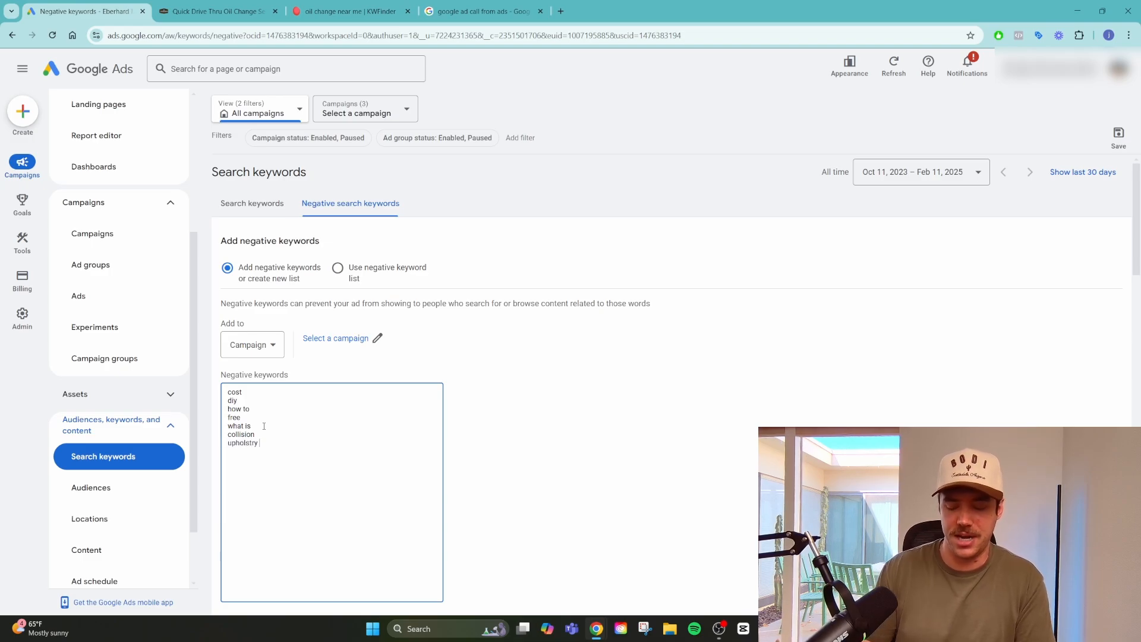
pyautogui.press('Return')
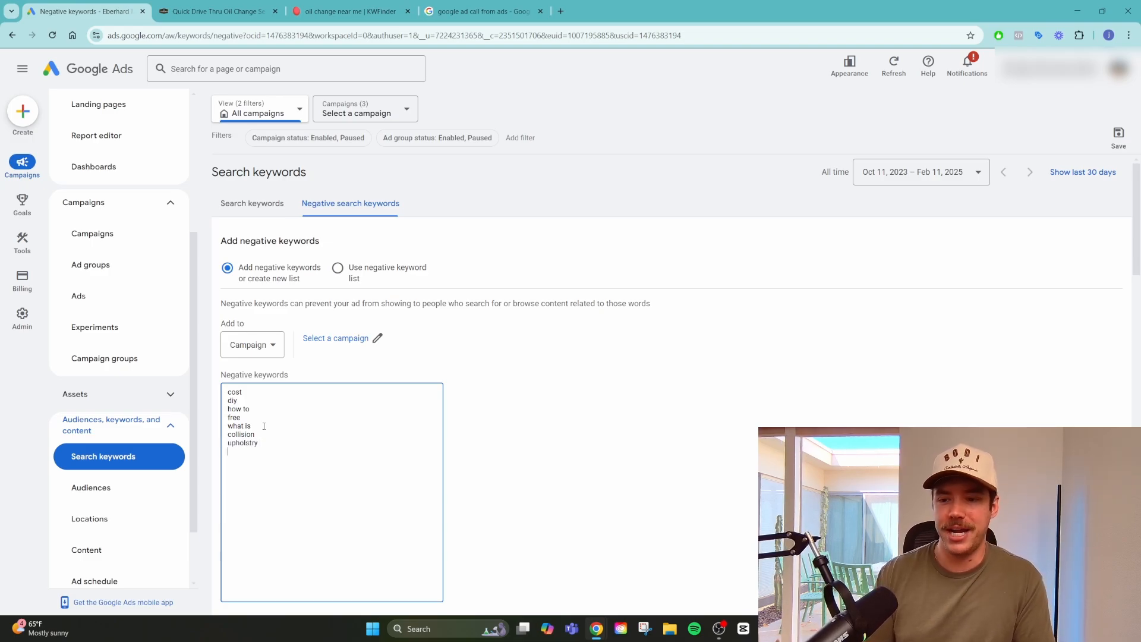
pyautogui.write('electric')
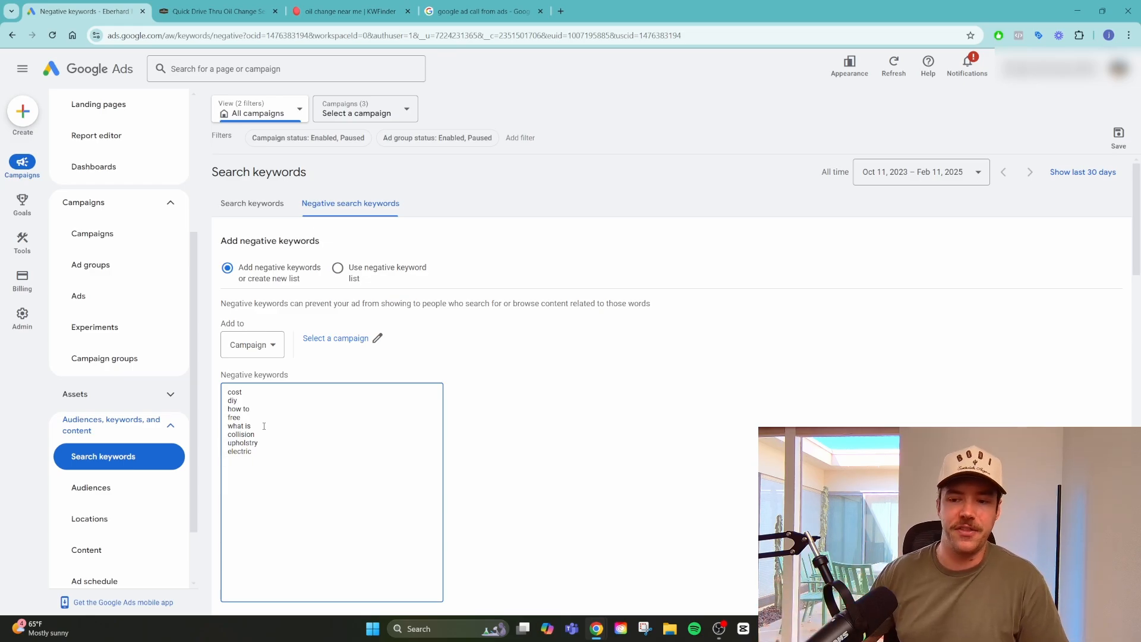
pyautogui.hotkey('ctrl', 'a')
pyautogui.click(256, 445)
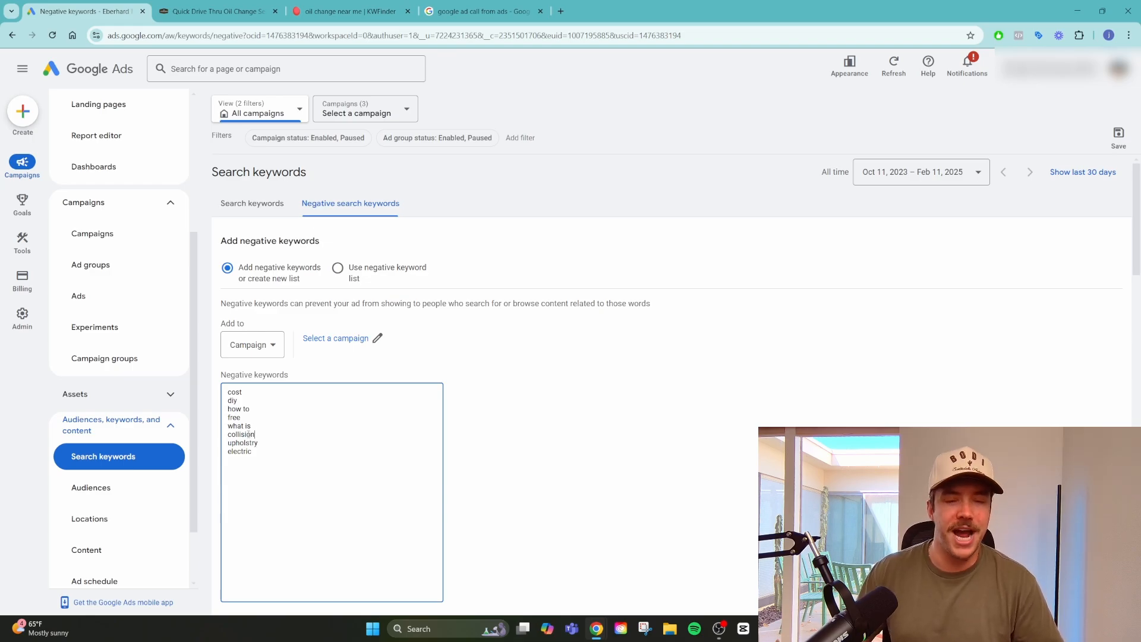
# Check the level options and campaign selection for where the negative keywords can be added
pyautogui.click(266, 344)
pyautogui.click(478, 385)
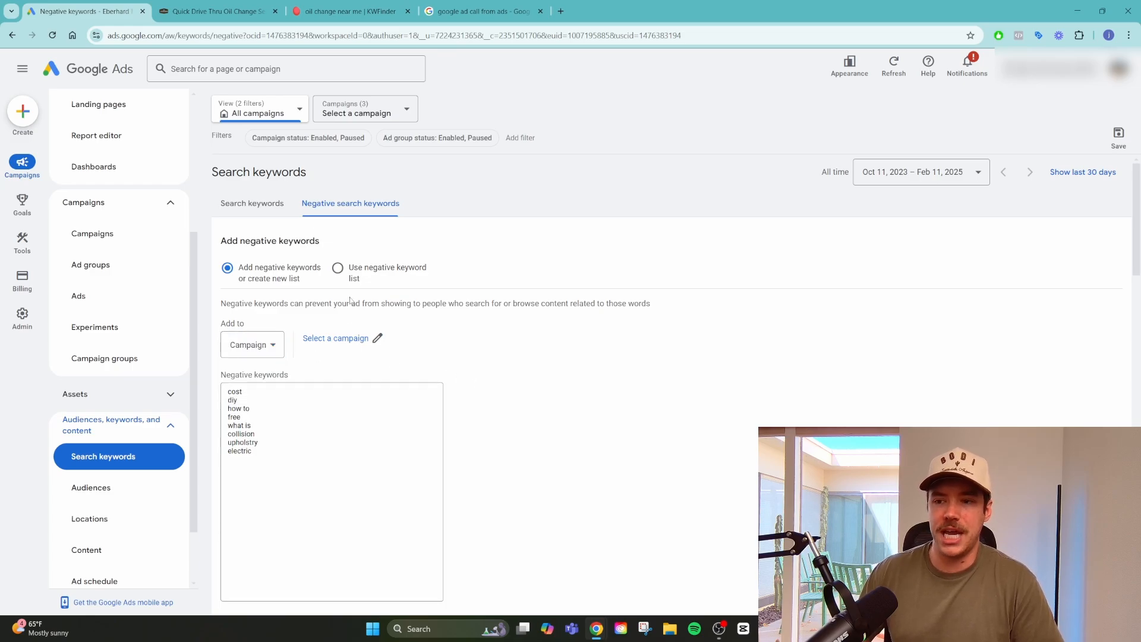
pyautogui.click(341, 338)
pyautogui.click(733, 352)
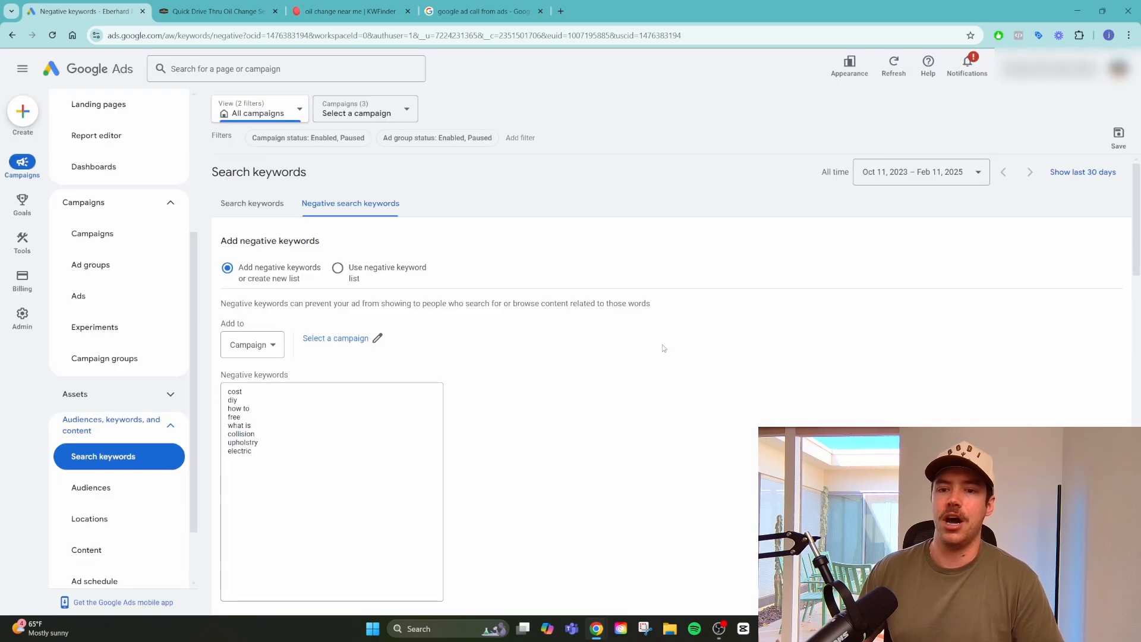
# Open the account settings, expand the account-level negative keywords and look over the list
pyautogui.moveTo(22, 313)
pyautogui.click(119, 110)
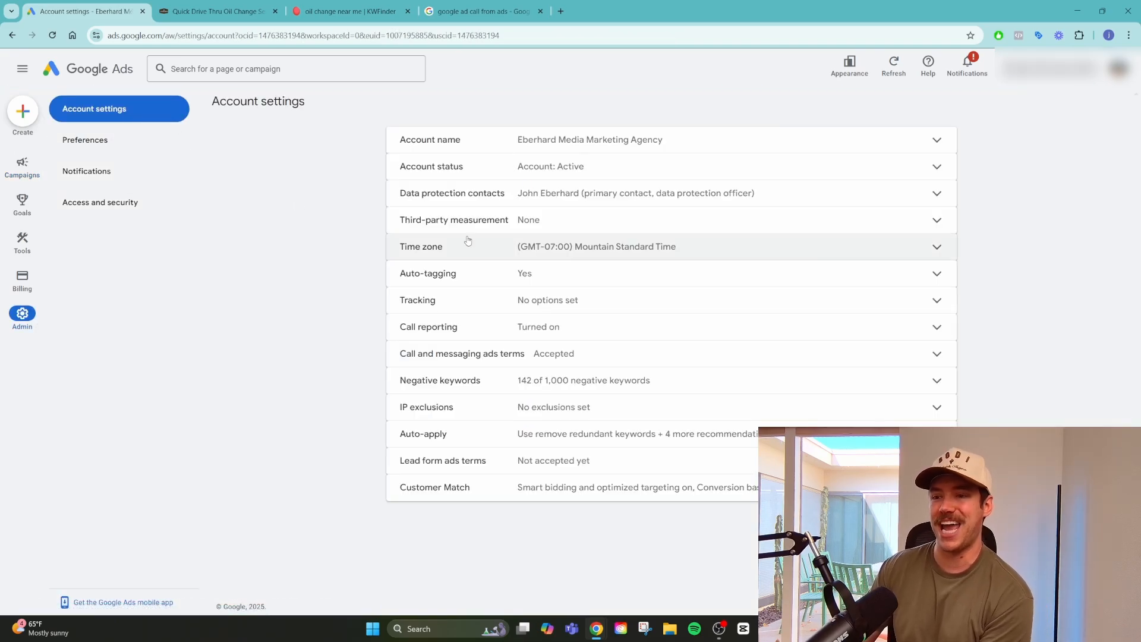
pyautogui.click(657, 385)
pyautogui.scroll(-3, 677, 505)
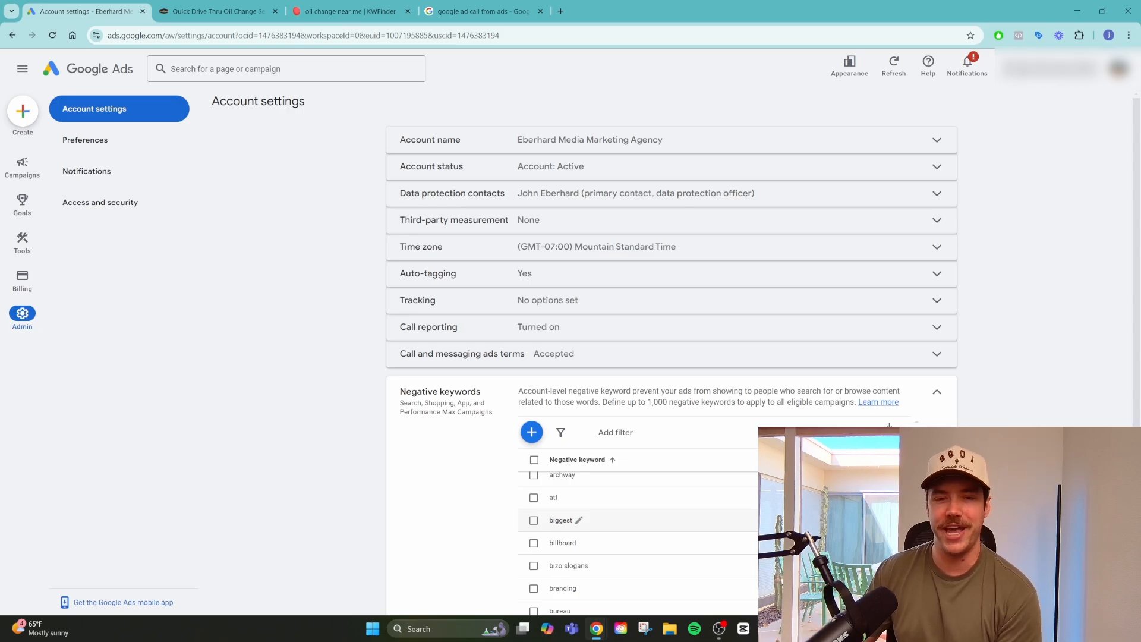
pyautogui.moveTo(479, 390); pyautogui.dragTo(416, 388)
pyautogui.click(418, 387)
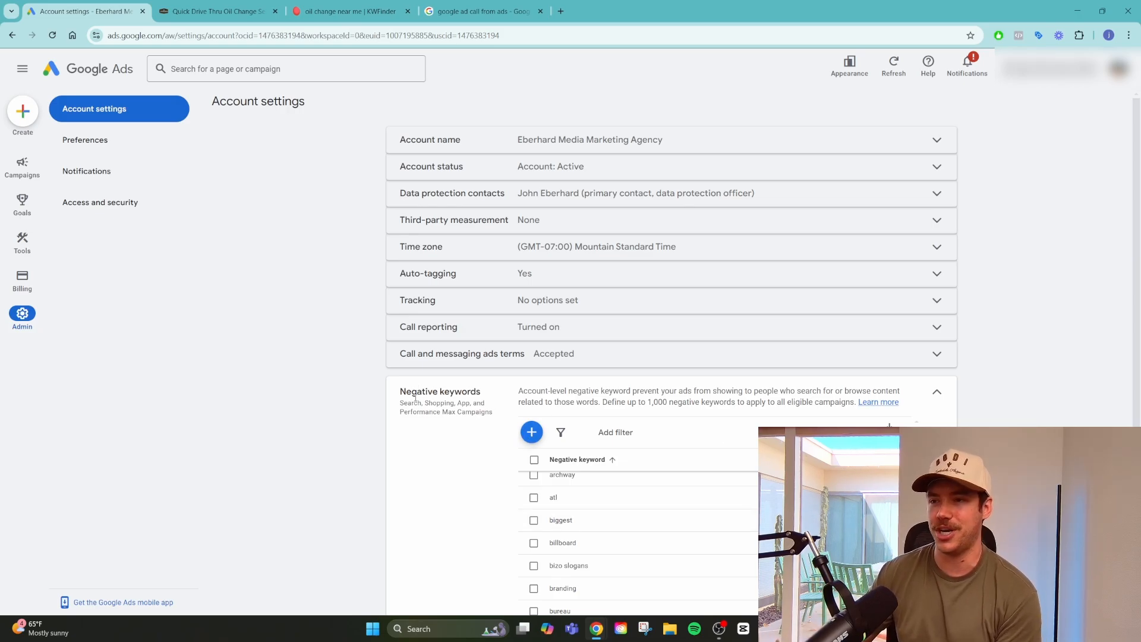